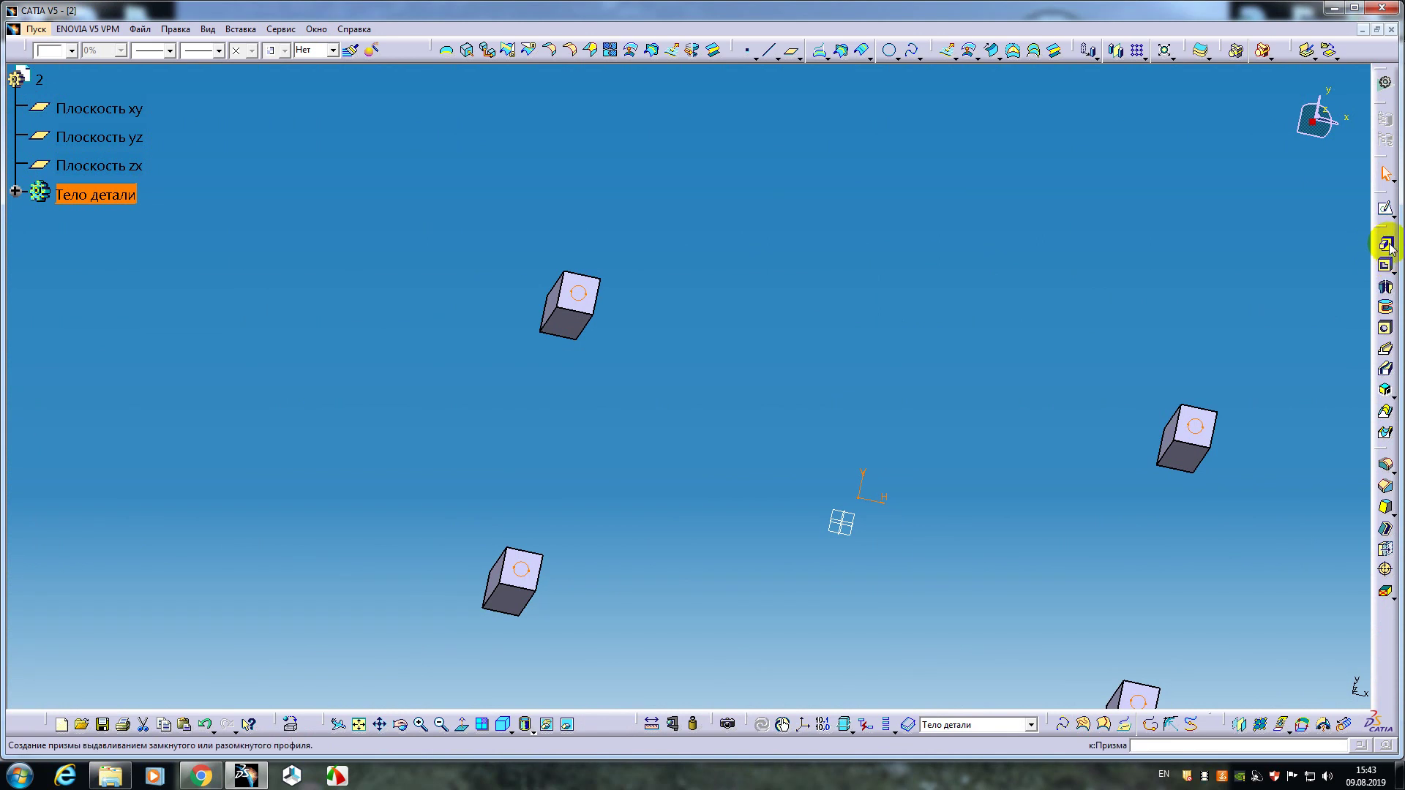
- Extrude the circle sketch into short round pegs on the top faces of the four legs
left_click(1385, 243)
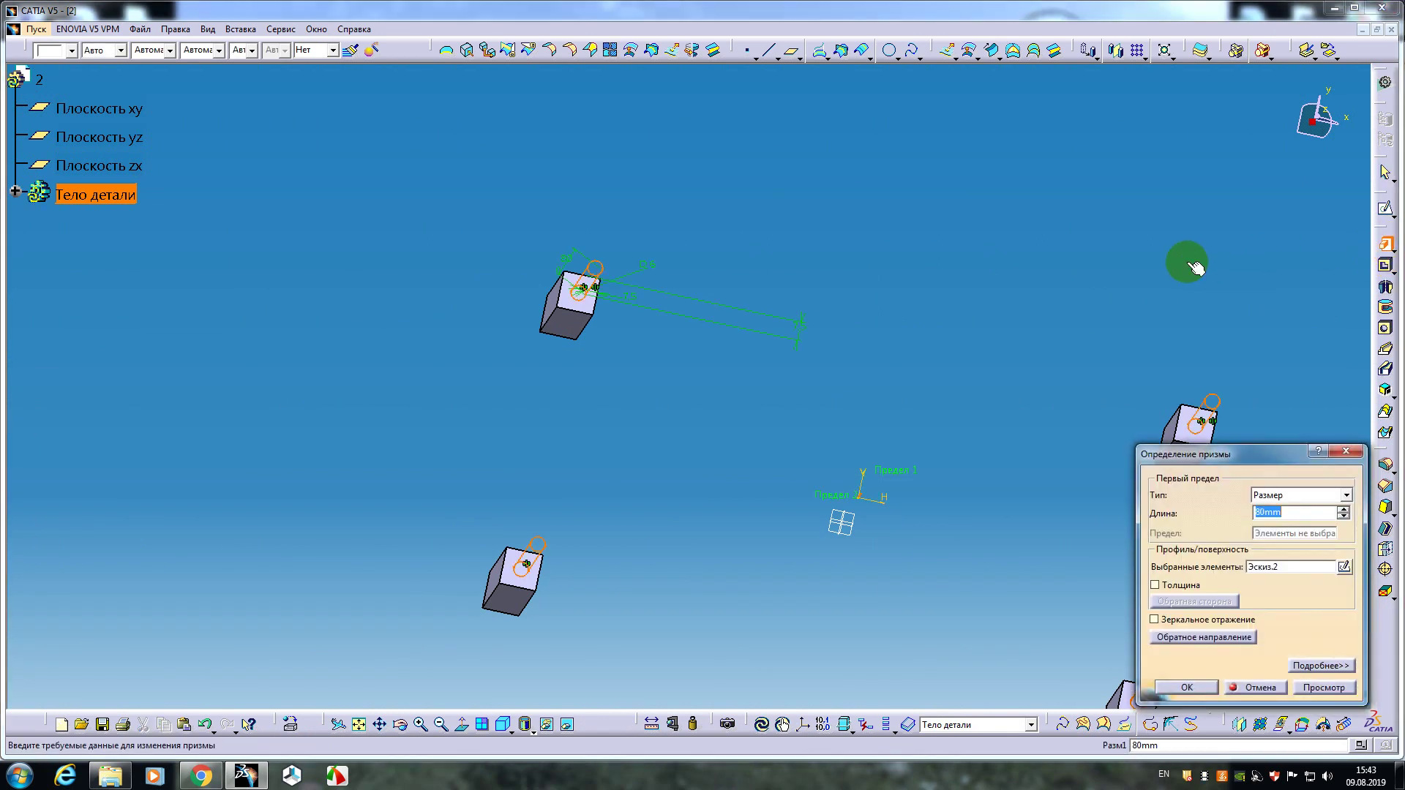
key("Return")
middle_click_drag(863, 240, 774, 344)
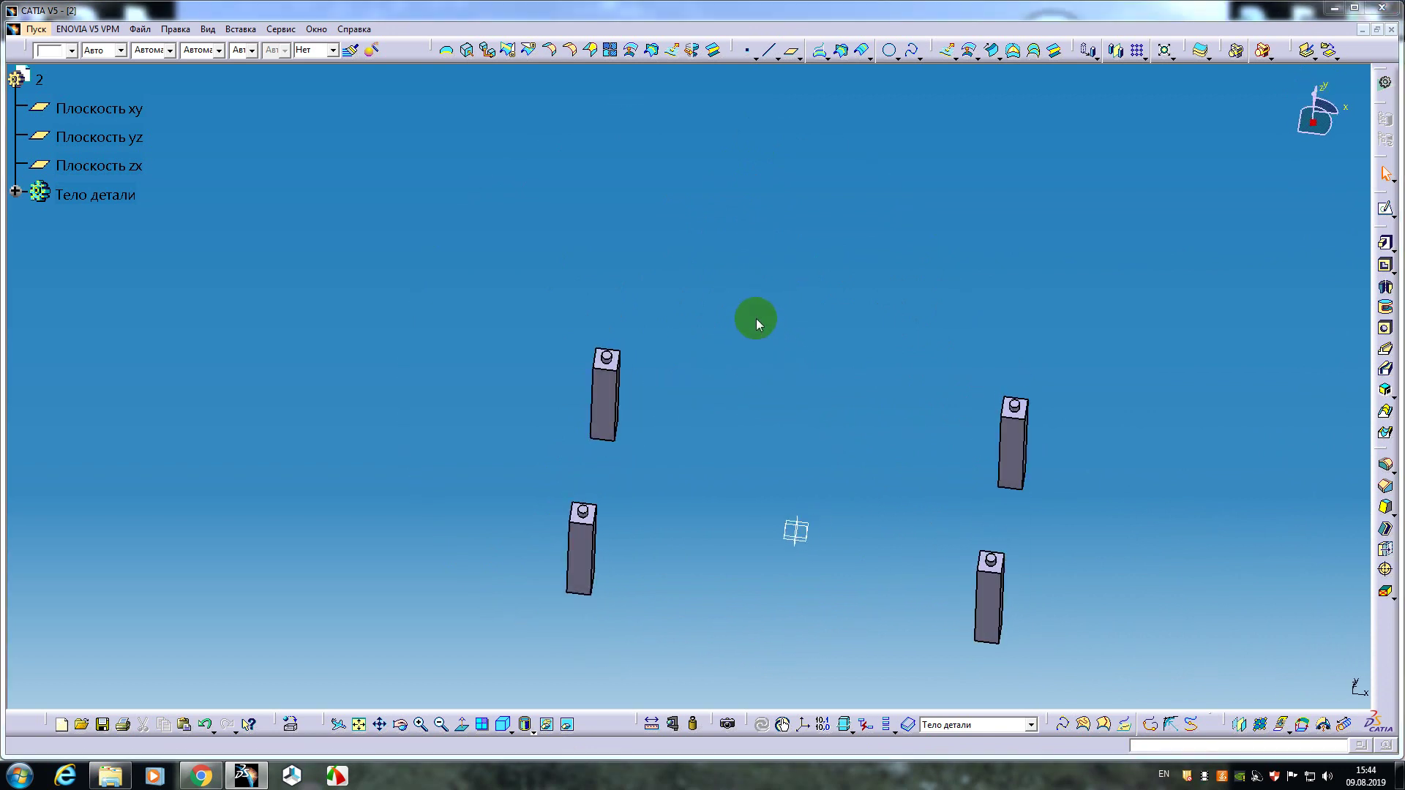
- Save the part as 2.CATPart in the anatskobi folder on the desktop
key("ctrl+s")
left_click(241, 171)
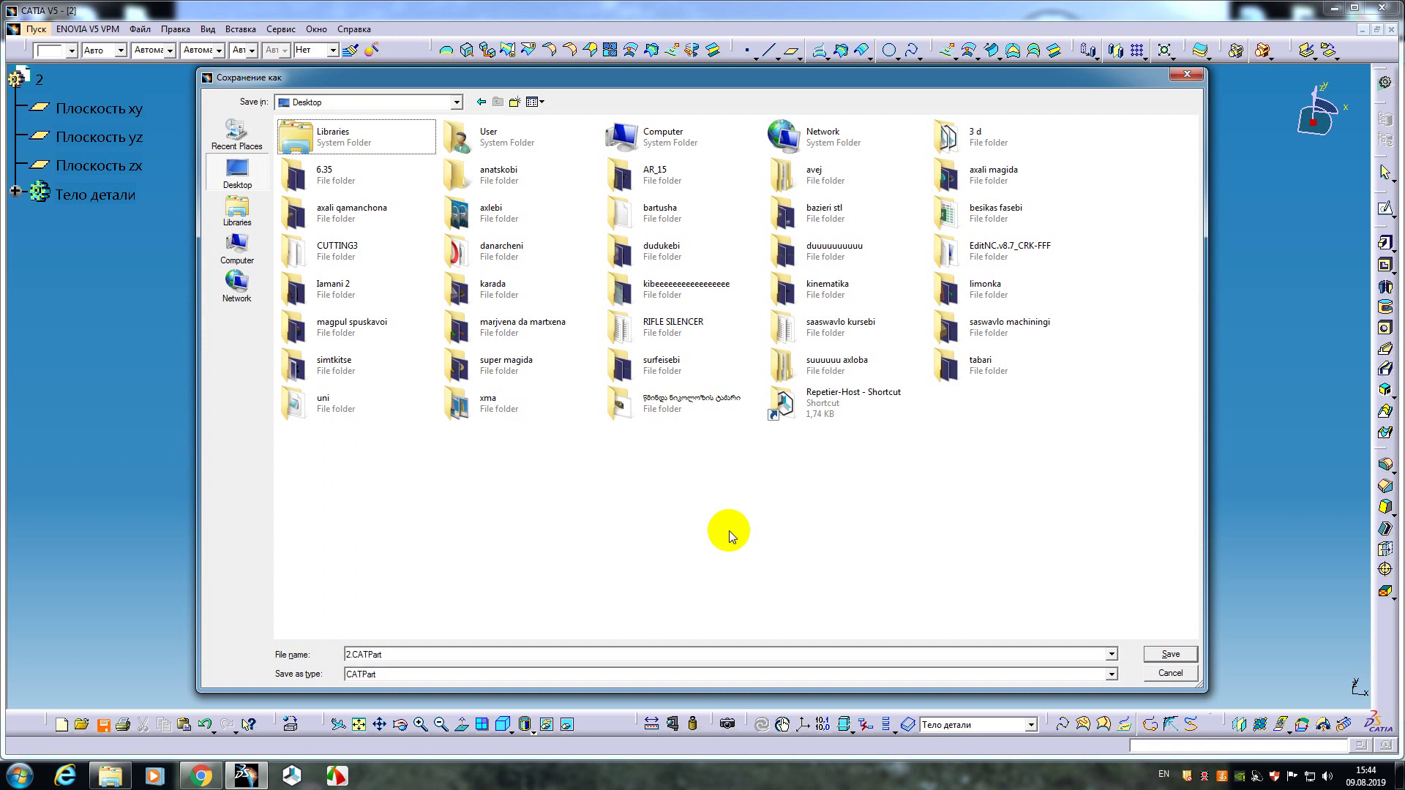
key("a")
left_click(495, 170)
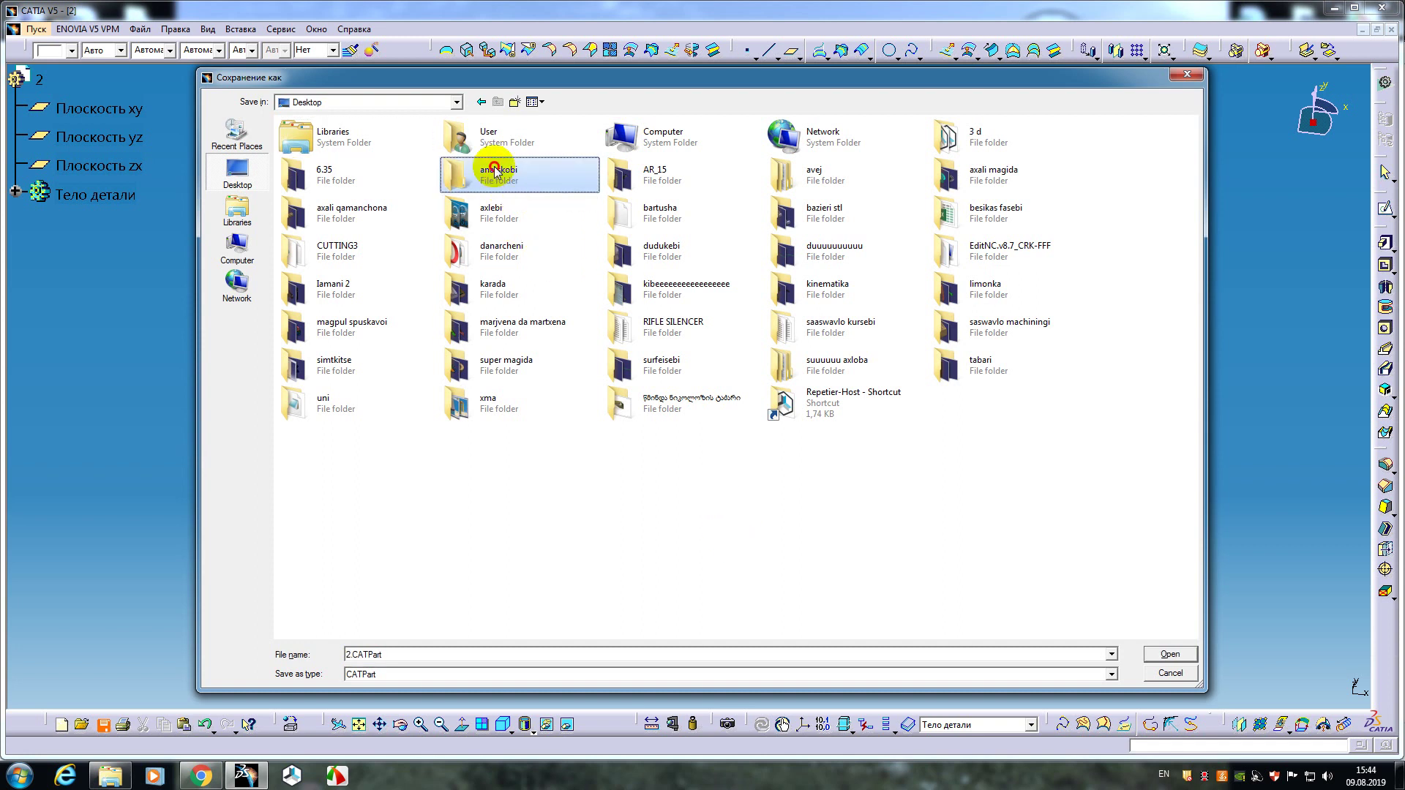
double_click(495, 170)
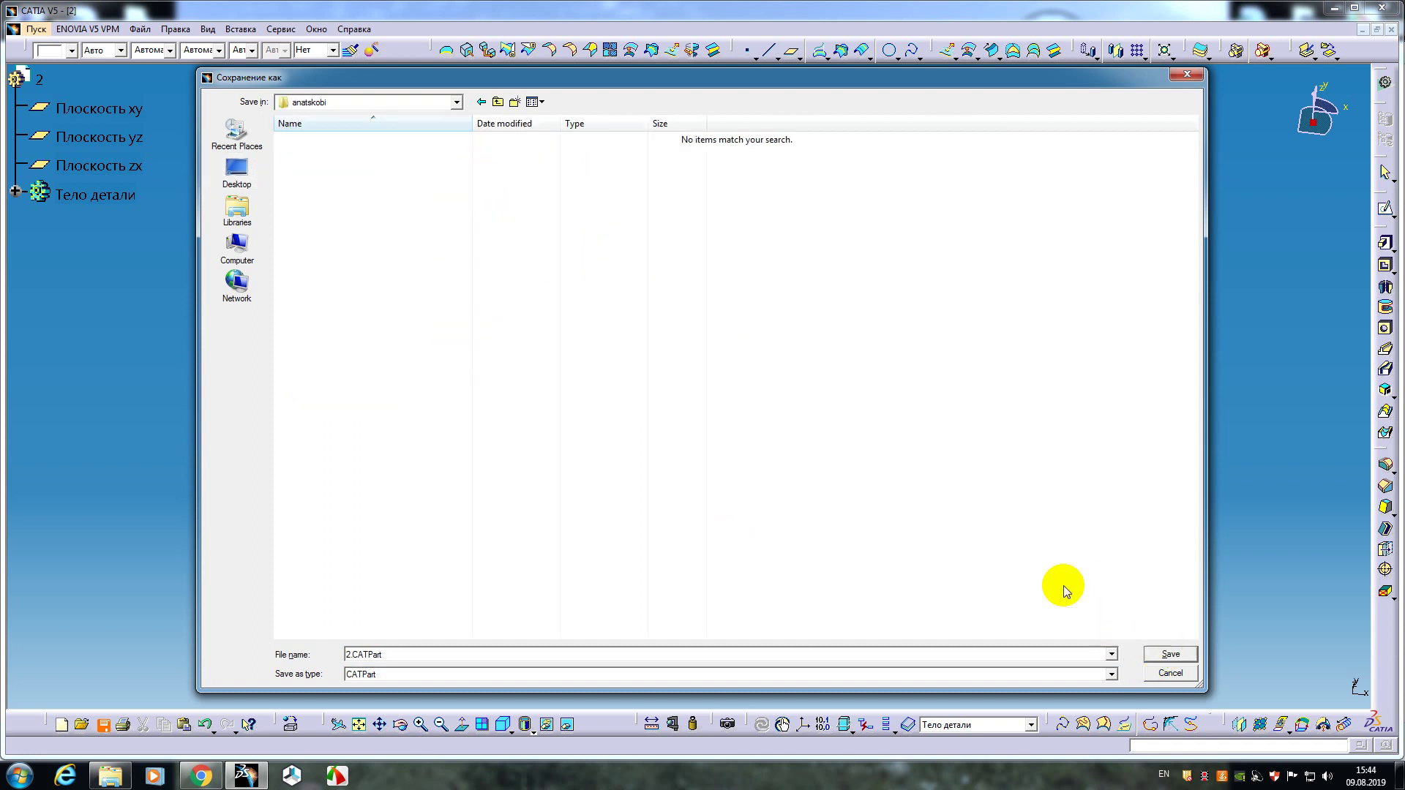
left_click(1169, 655)
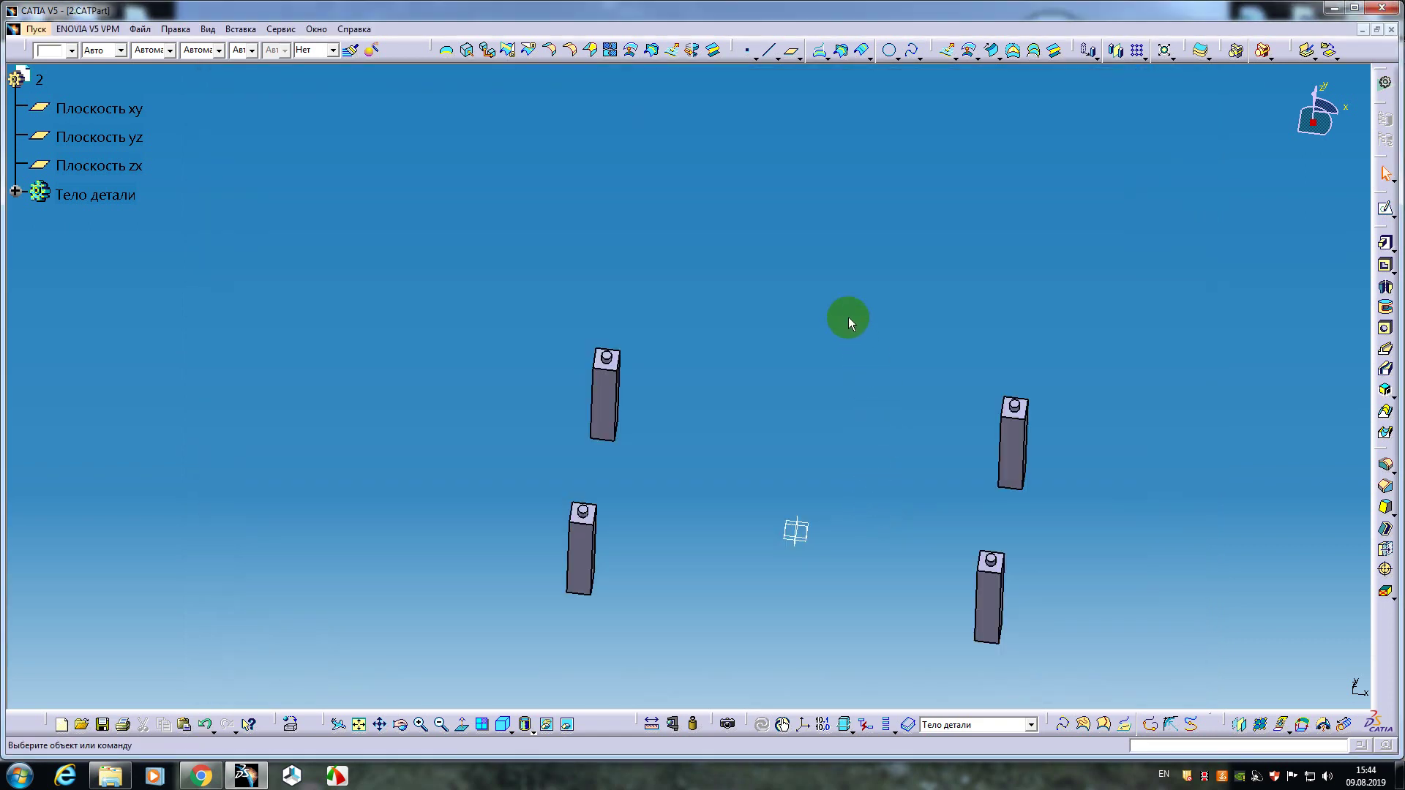
- Create a new assembly product in the Assembly Design workbench
middle_click_drag(849, 318, 376, 200)
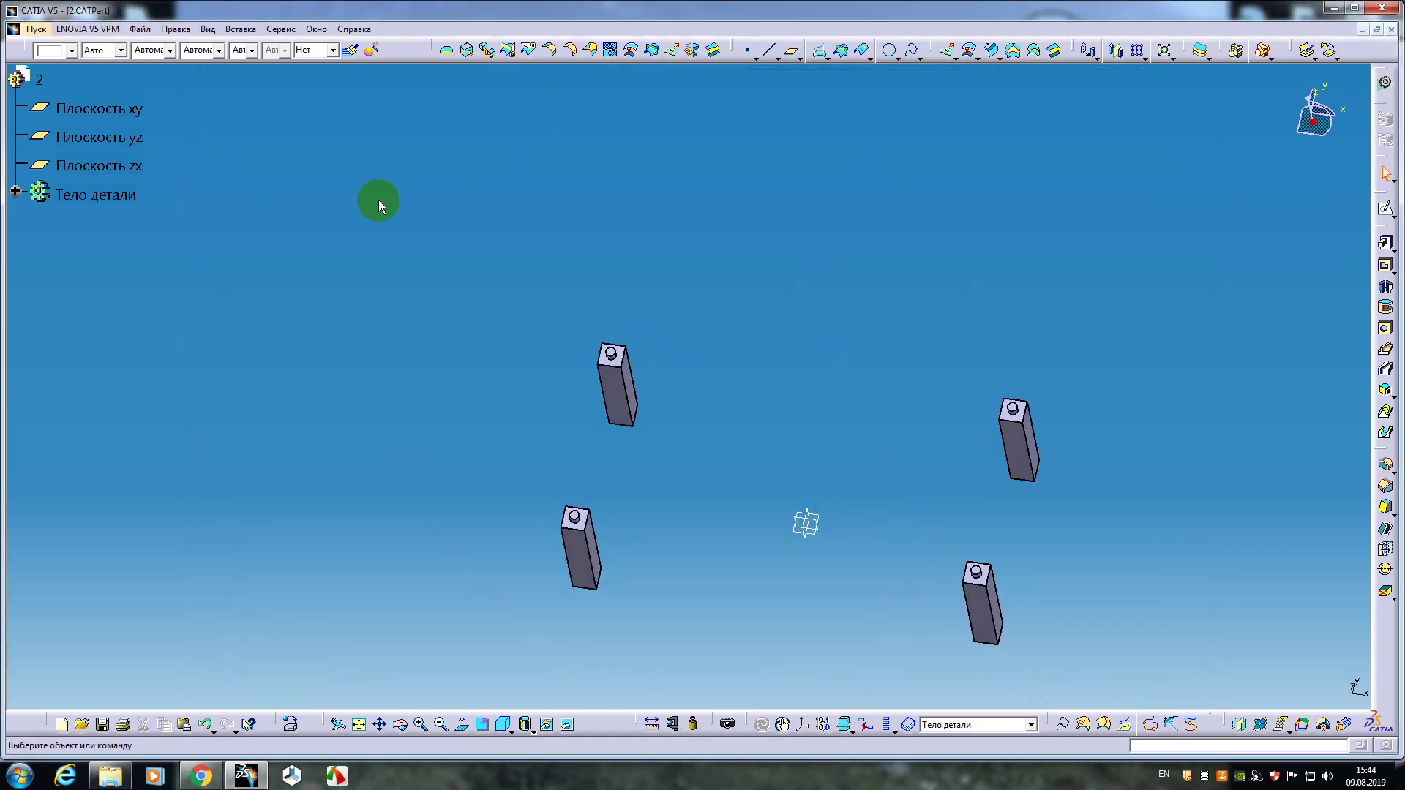
left_click(141, 30)
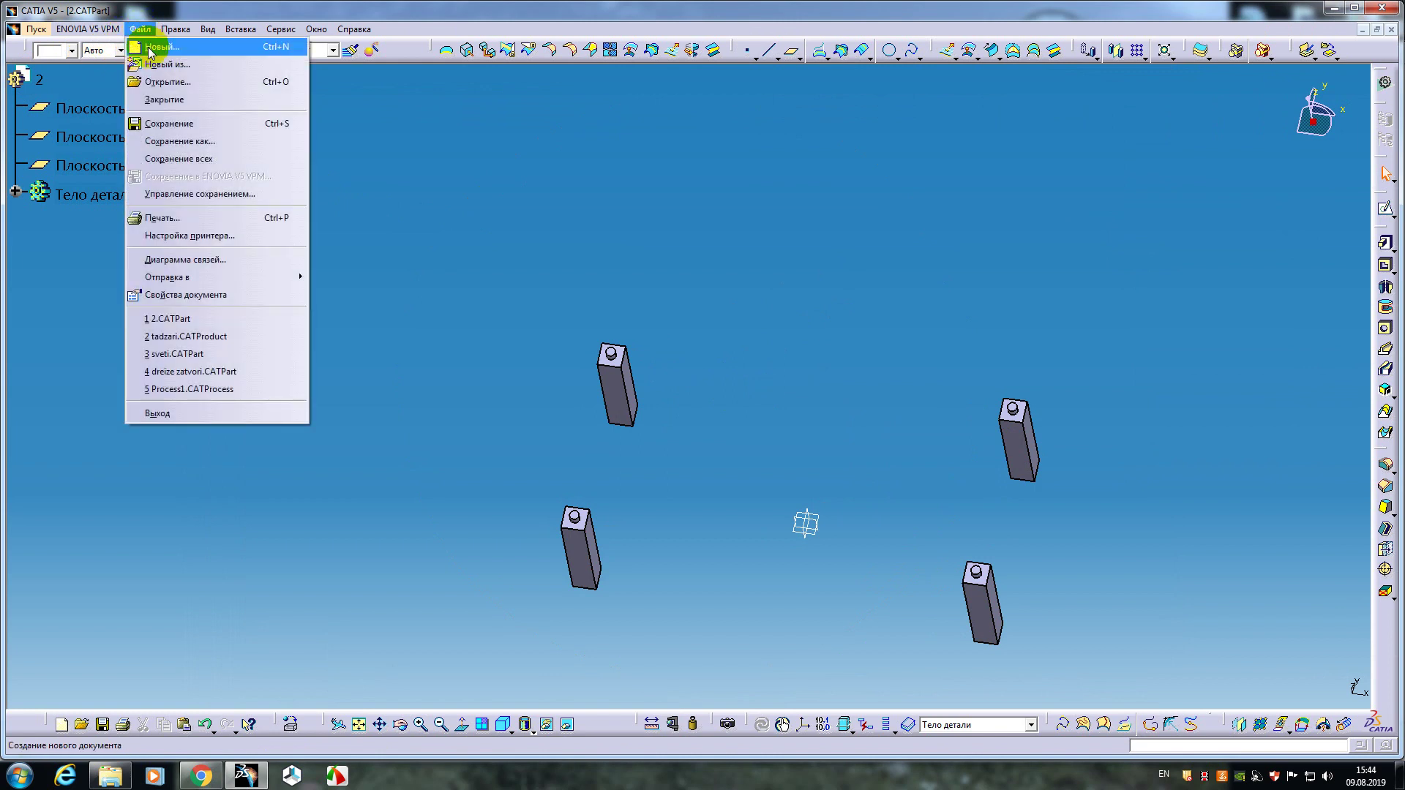
left_click(301, 94)
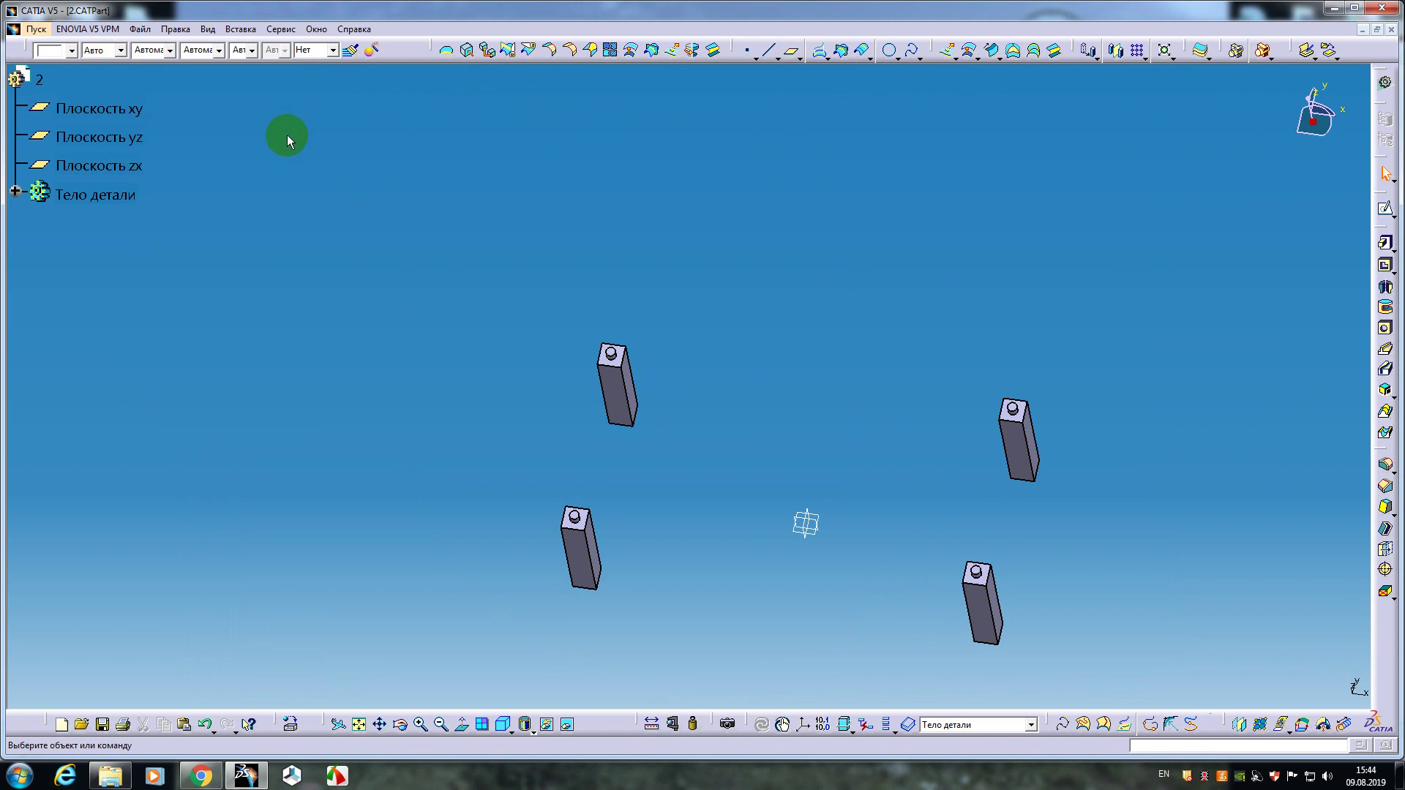
left_click(44, 31)
mouse_move(52, 65)
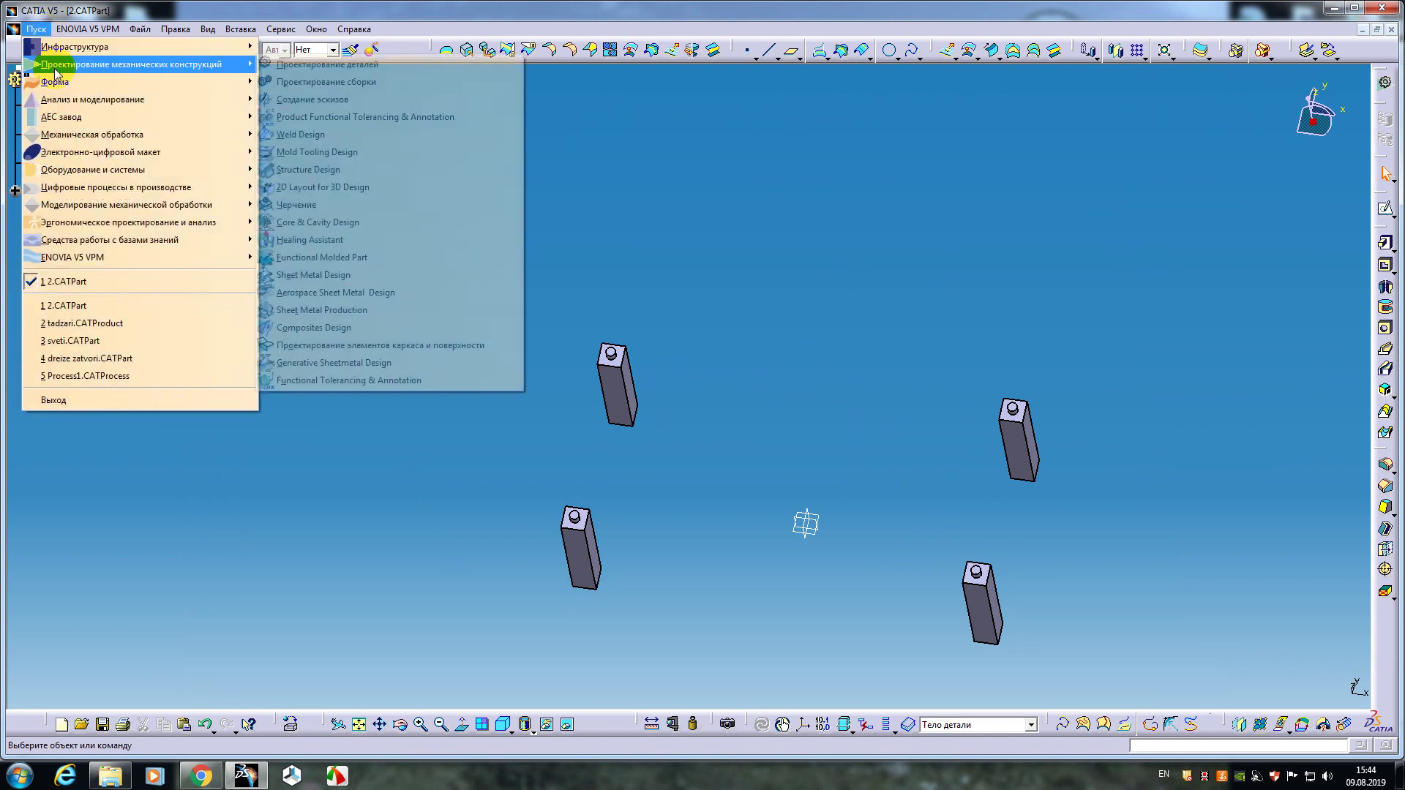
left_click(314, 84)
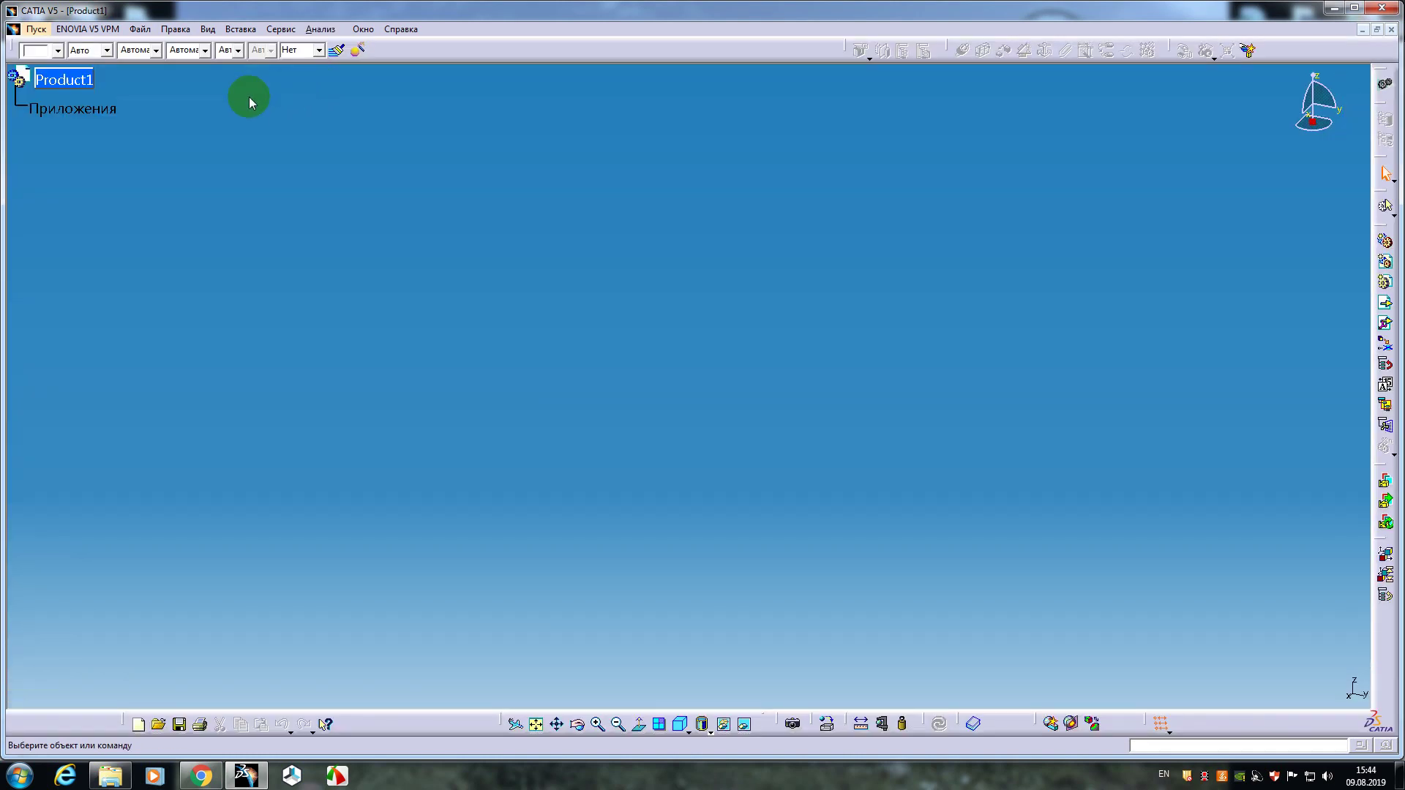
- Change the part number of the root product to "anatskobi 2" in its properties
right_click(60, 80)
left_click(83, 146)
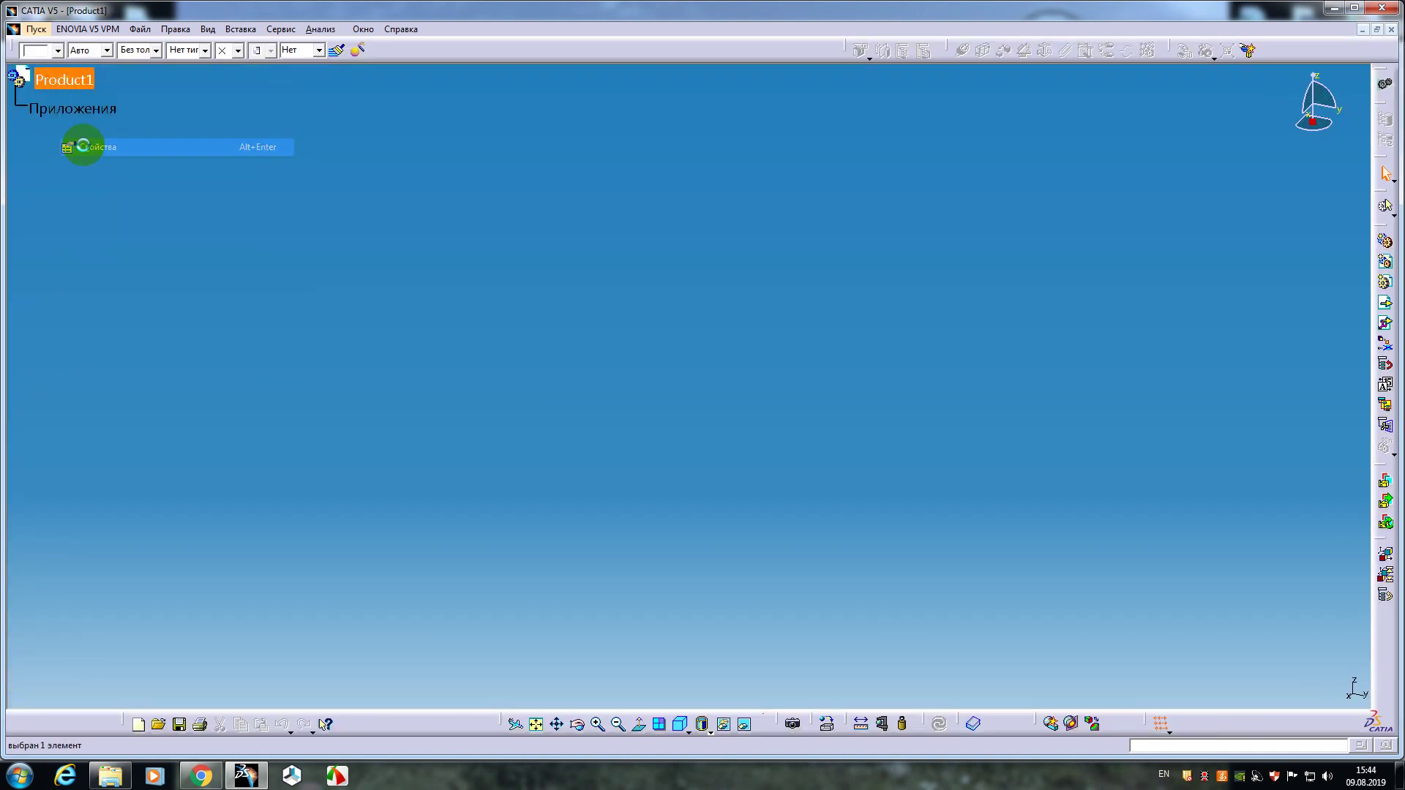
left_click(1071, 190)
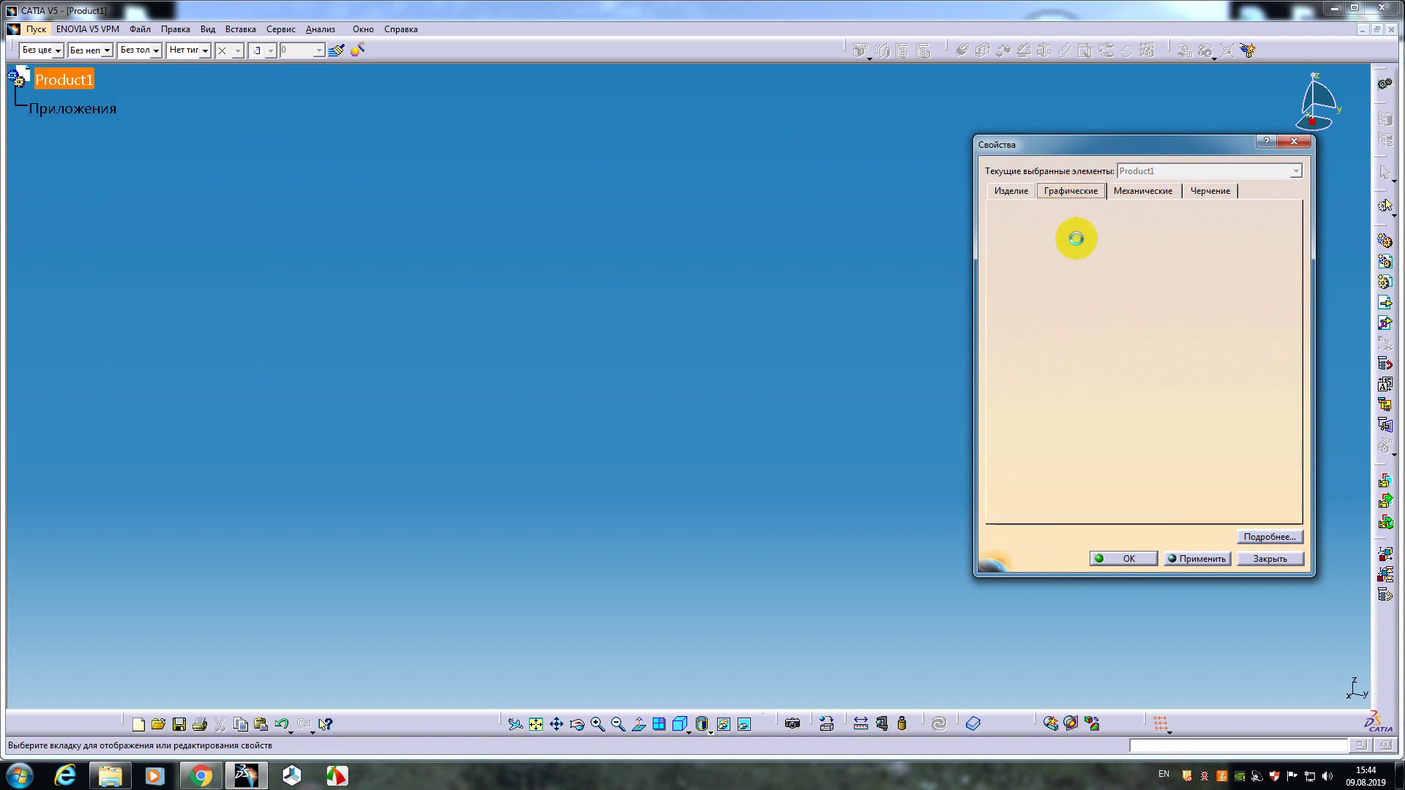
left_click(1011, 191)
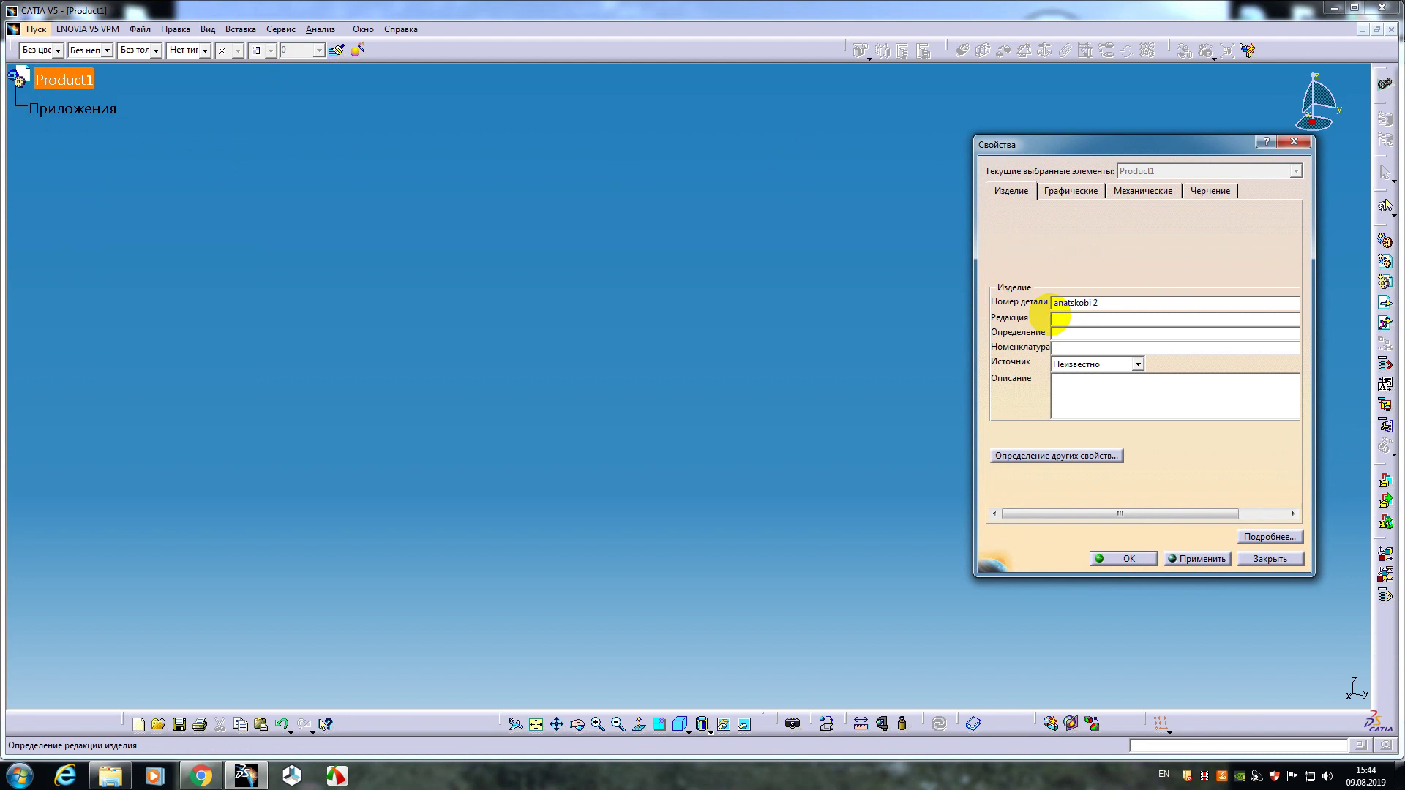
left_click(1123, 558)
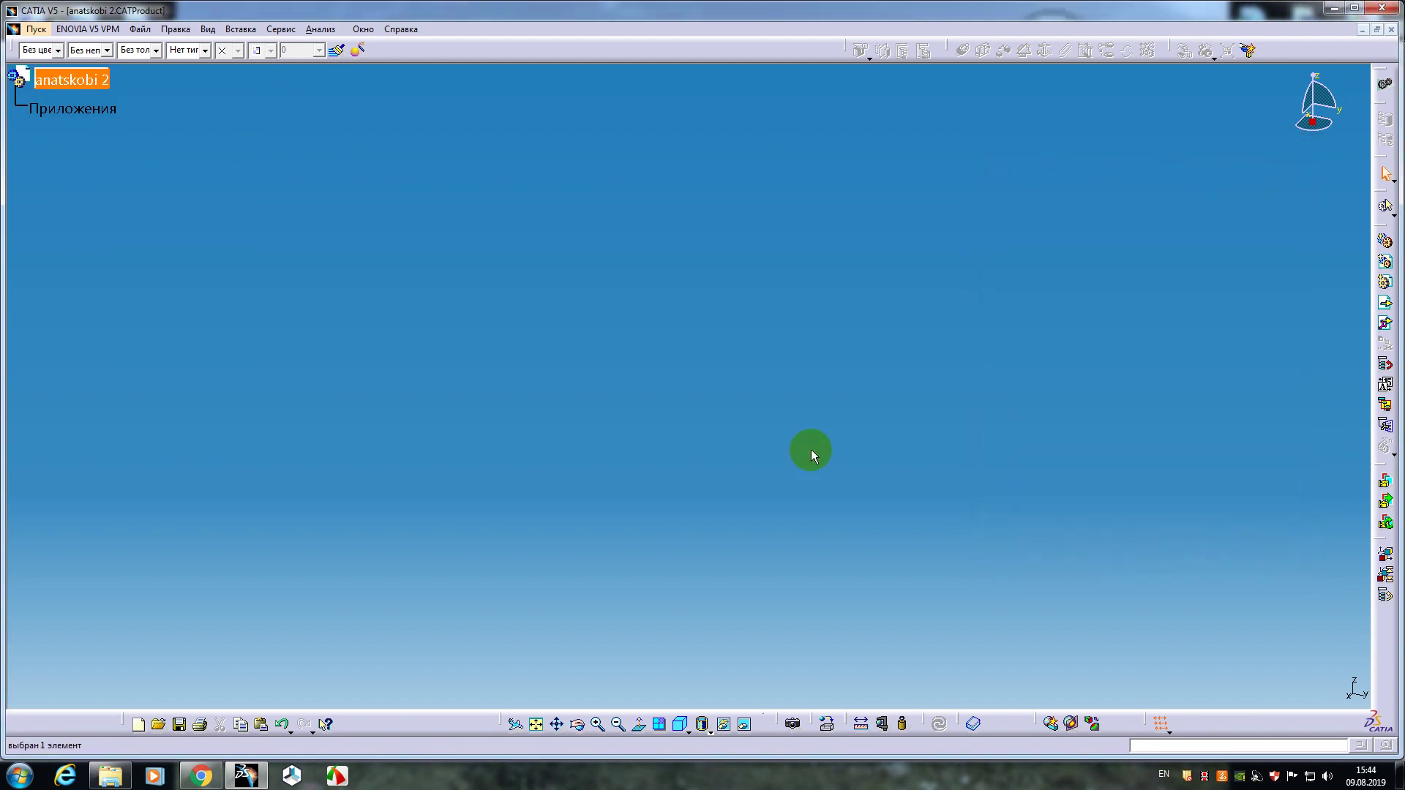
- Insert the existing component 2.CATPart into the root product and fix it in place with a Fix constraint
left_click(1383, 302)
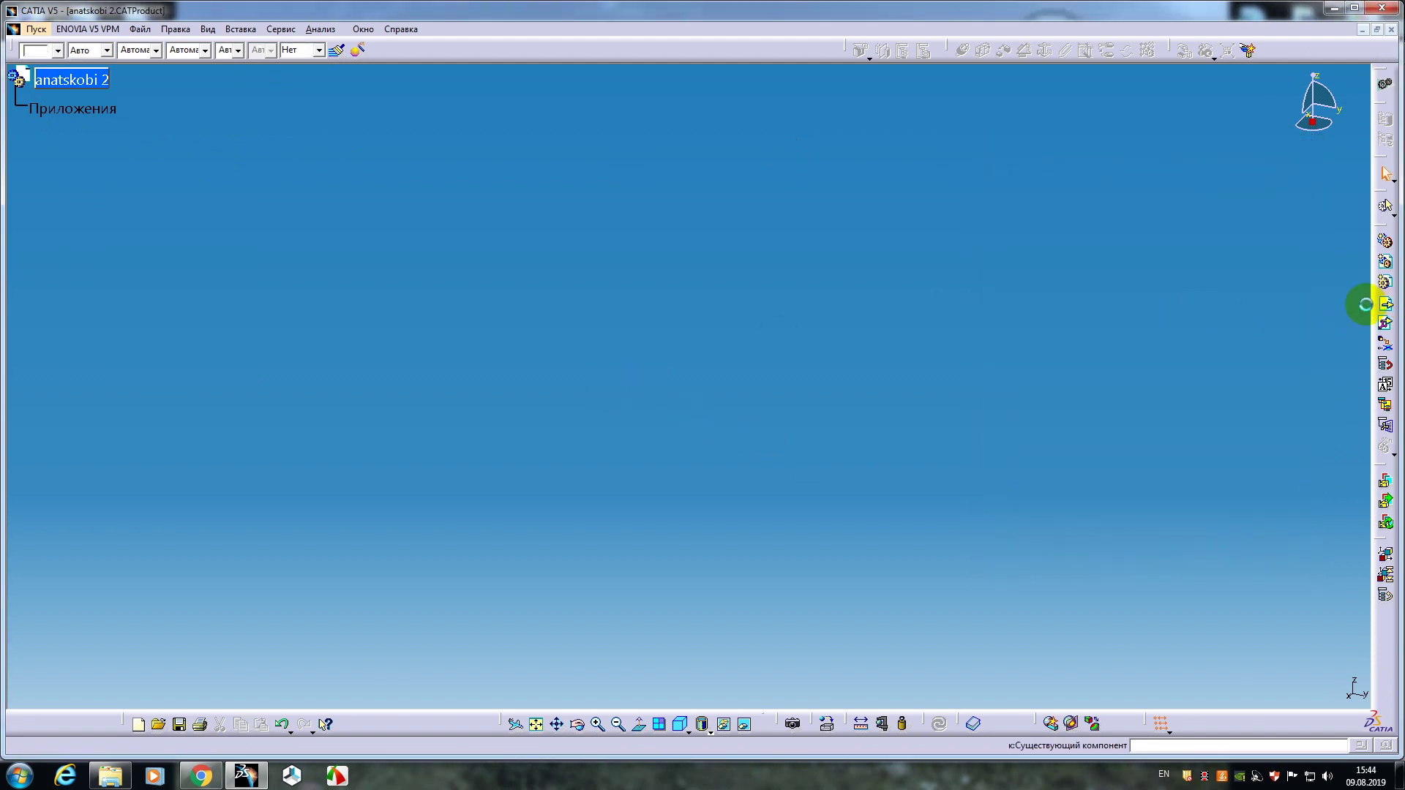
left_click(70, 79)
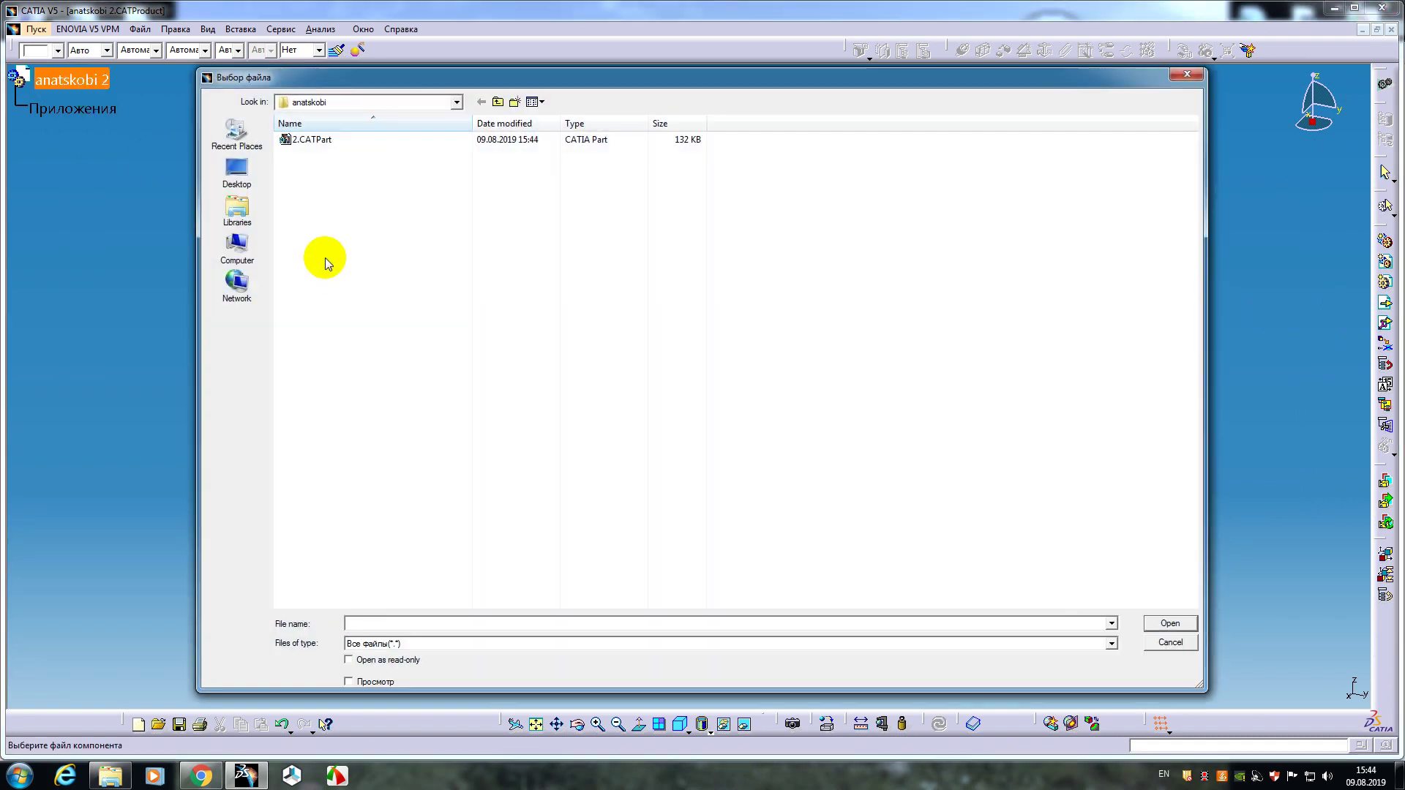
left_click(315, 139)
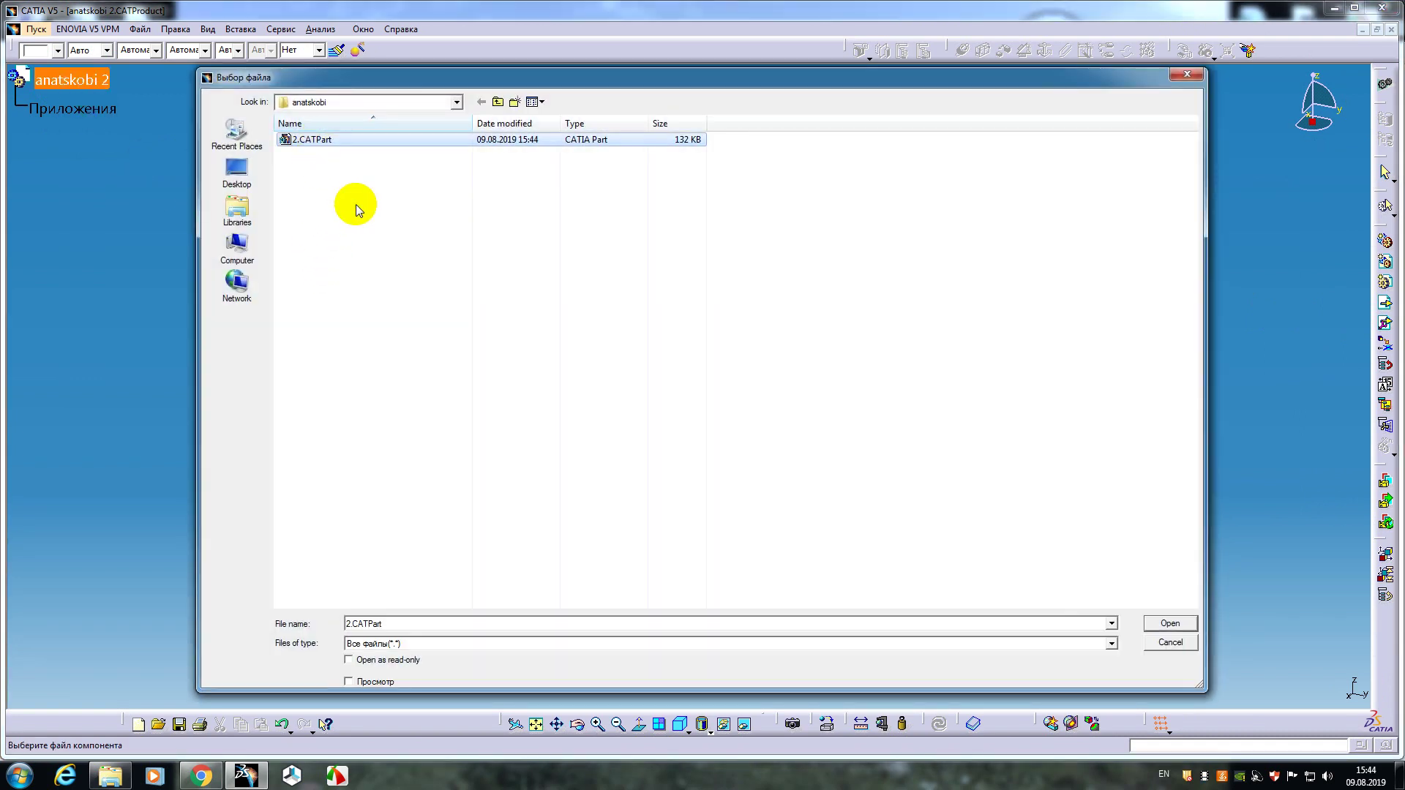
left_click(1169, 623)
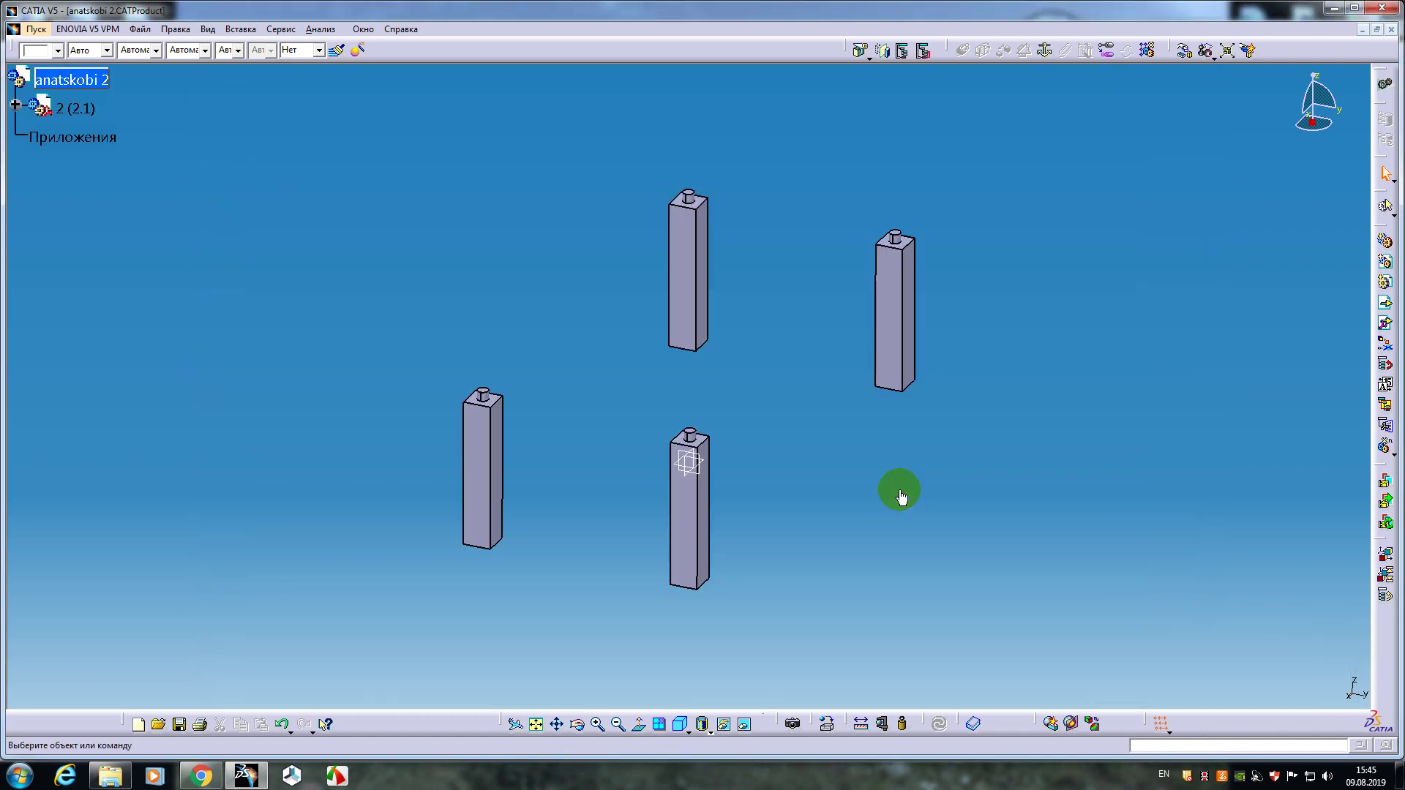
left_click(1044, 53)
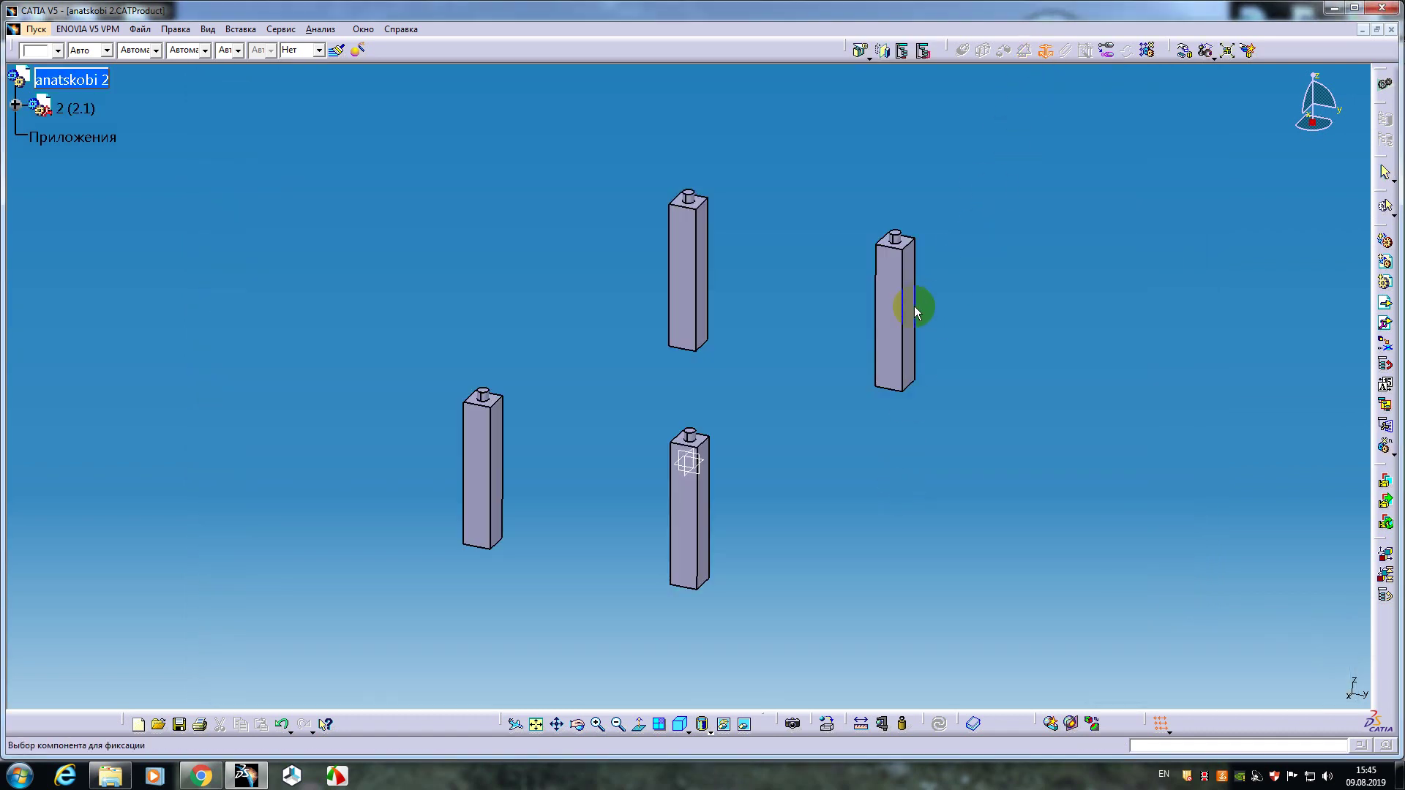
left_click(897, 313)
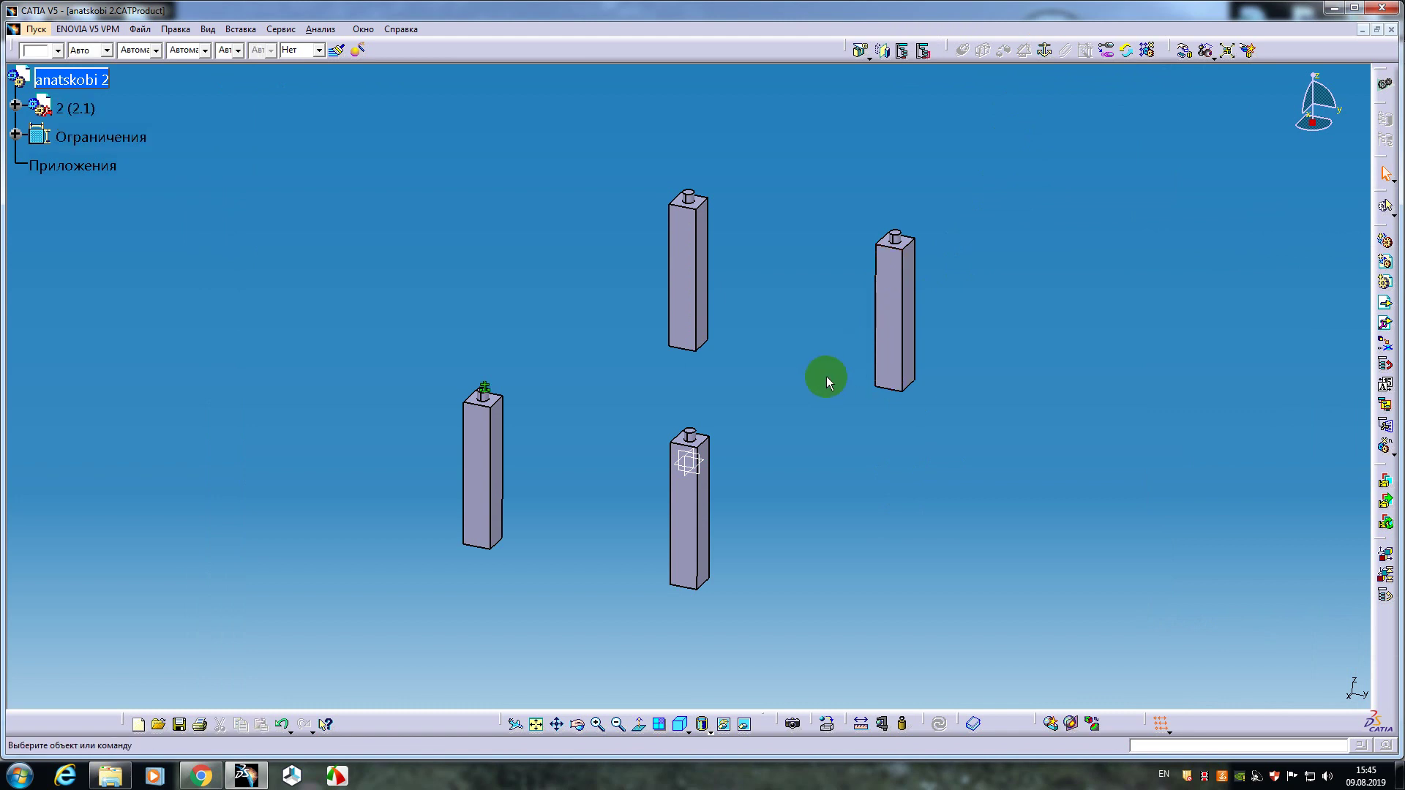
- Insert a new part into the root product, choosing to define a new origin for it
mouse_move(826, 376)
middle_mouse_down()
mouse_move(630, 436)
mouse_move(836, 402)
mouse_move(542, 411)
mouse_move(711, 295)
mouse_move(627, 354)
mouse_move(791, 362)
mouse_move(765, 411)
mouse_move(791, 361)
mouse_move(703, 461)
mouse_move(788, 350)
middle_mouse_up()
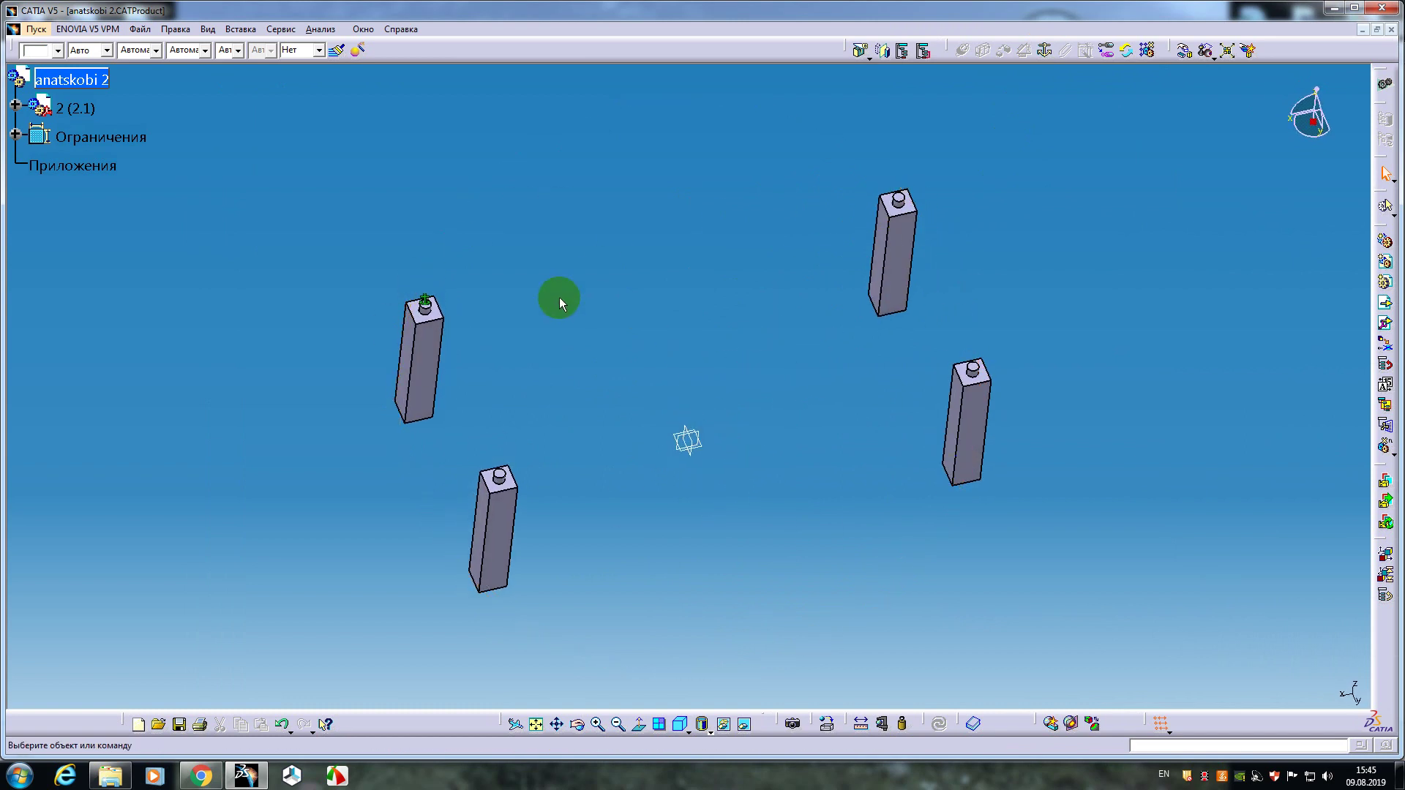
middle_click_drag(559, 298, 755, 375)
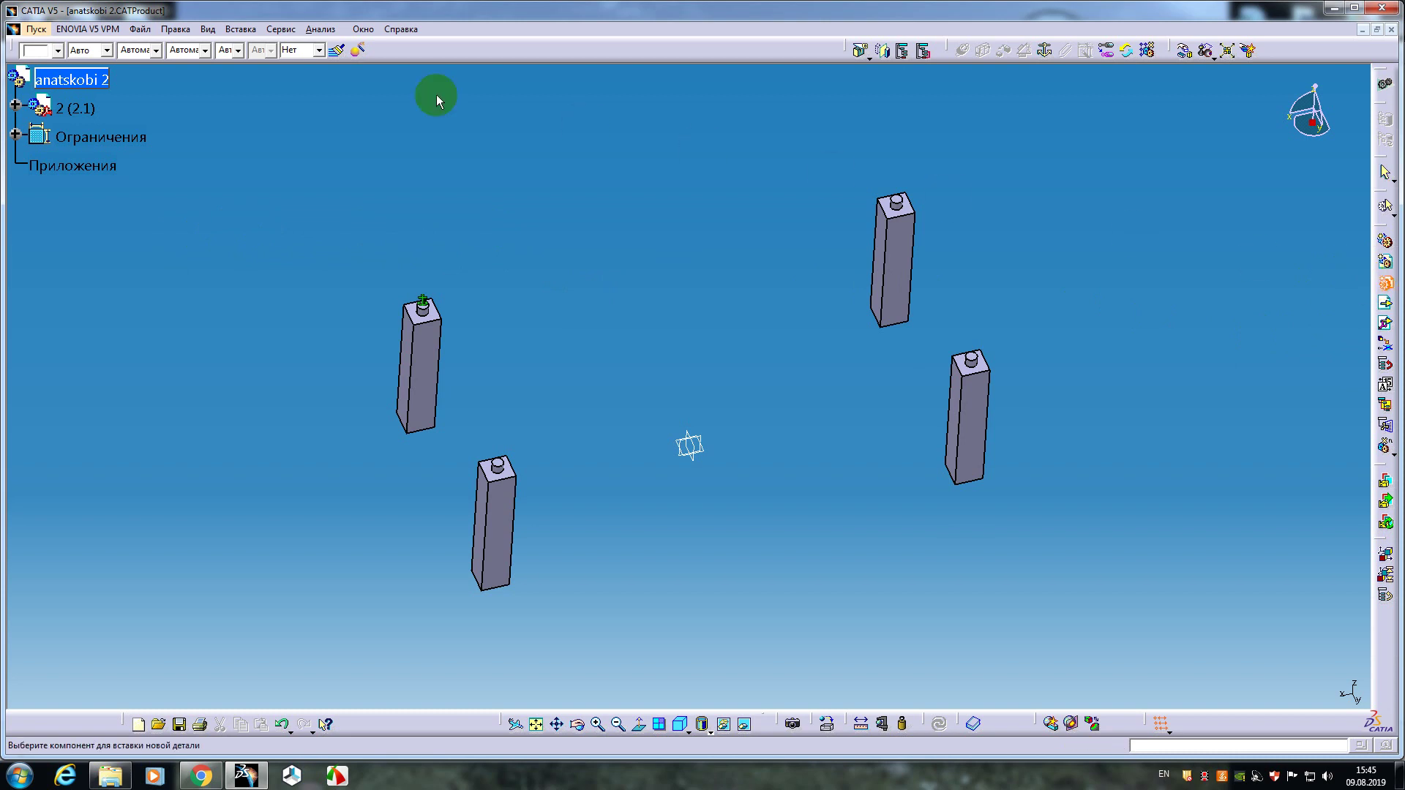
left_click(70, 81)
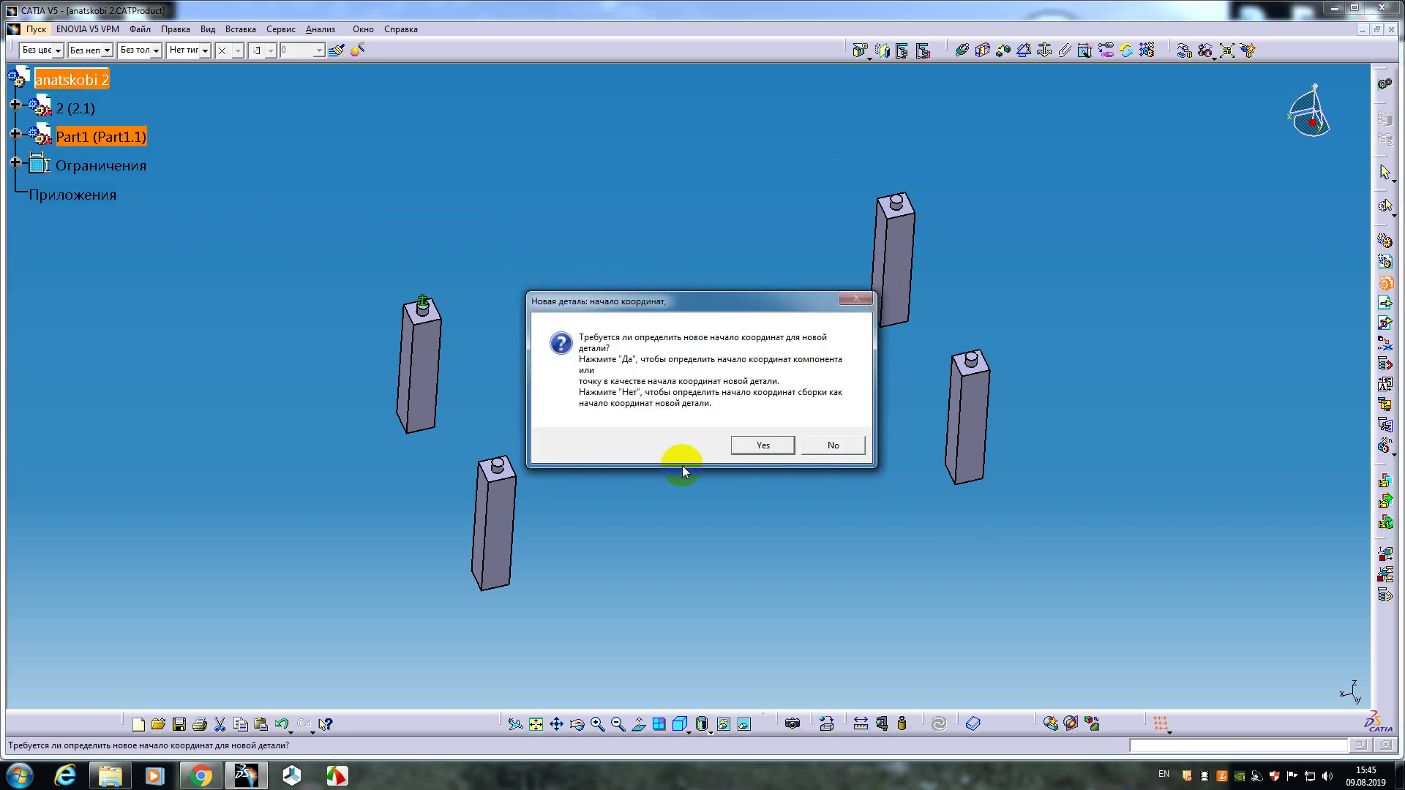
left_click(762, 447)
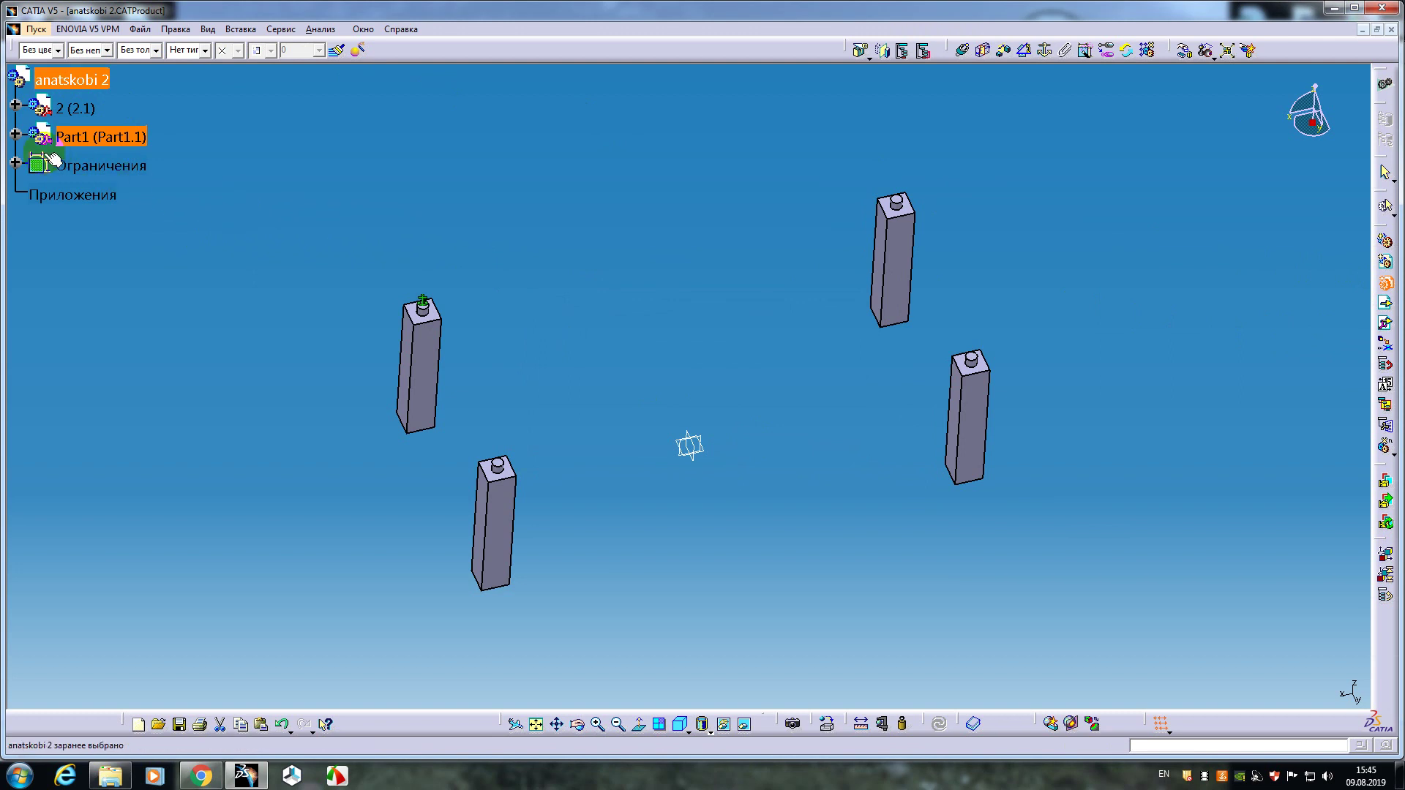
- Set both the instance name and the part number of the new part to 3
right_click(80, 143)
left_click(110, 199)
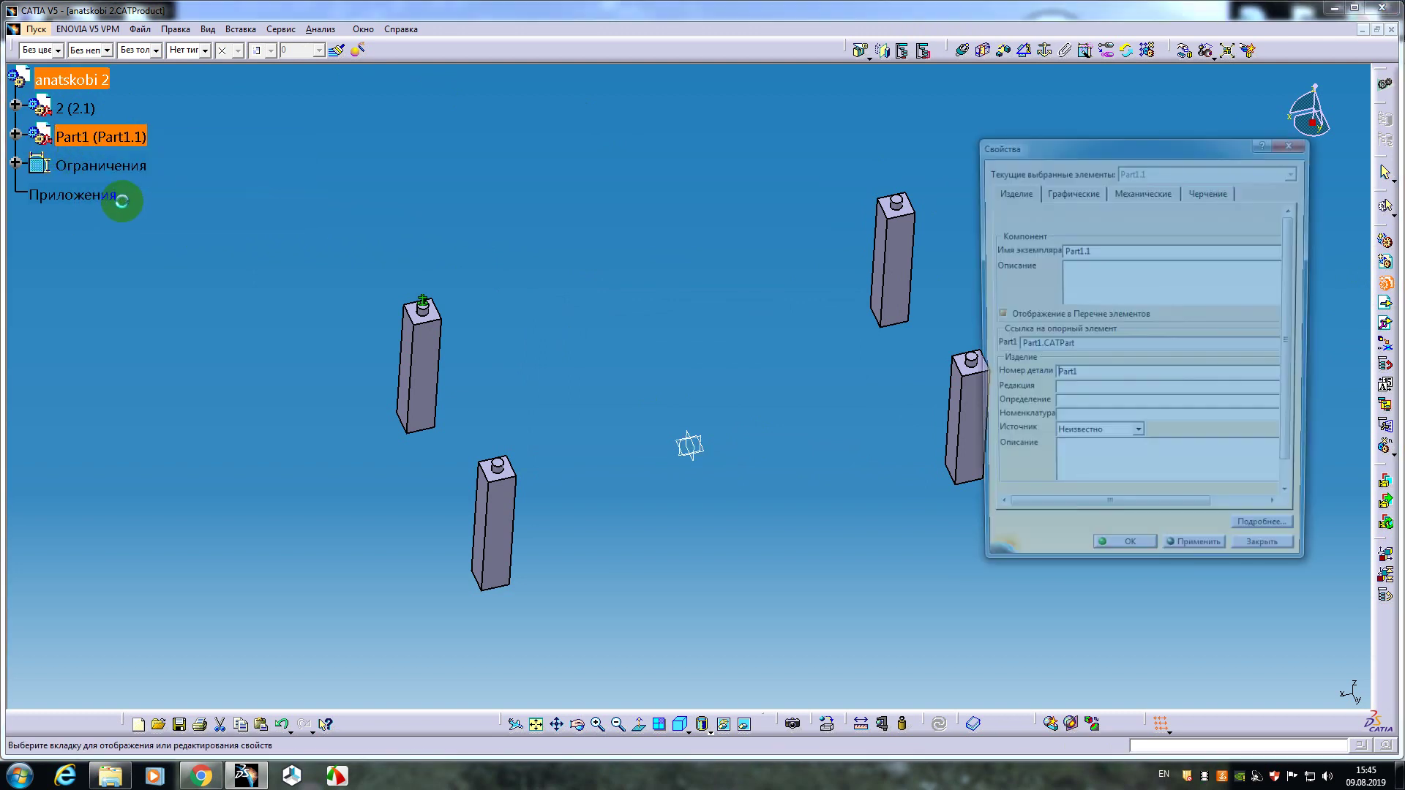
left_click(1070, 251)
left_click_drag(1100, 251, 1012, 253)
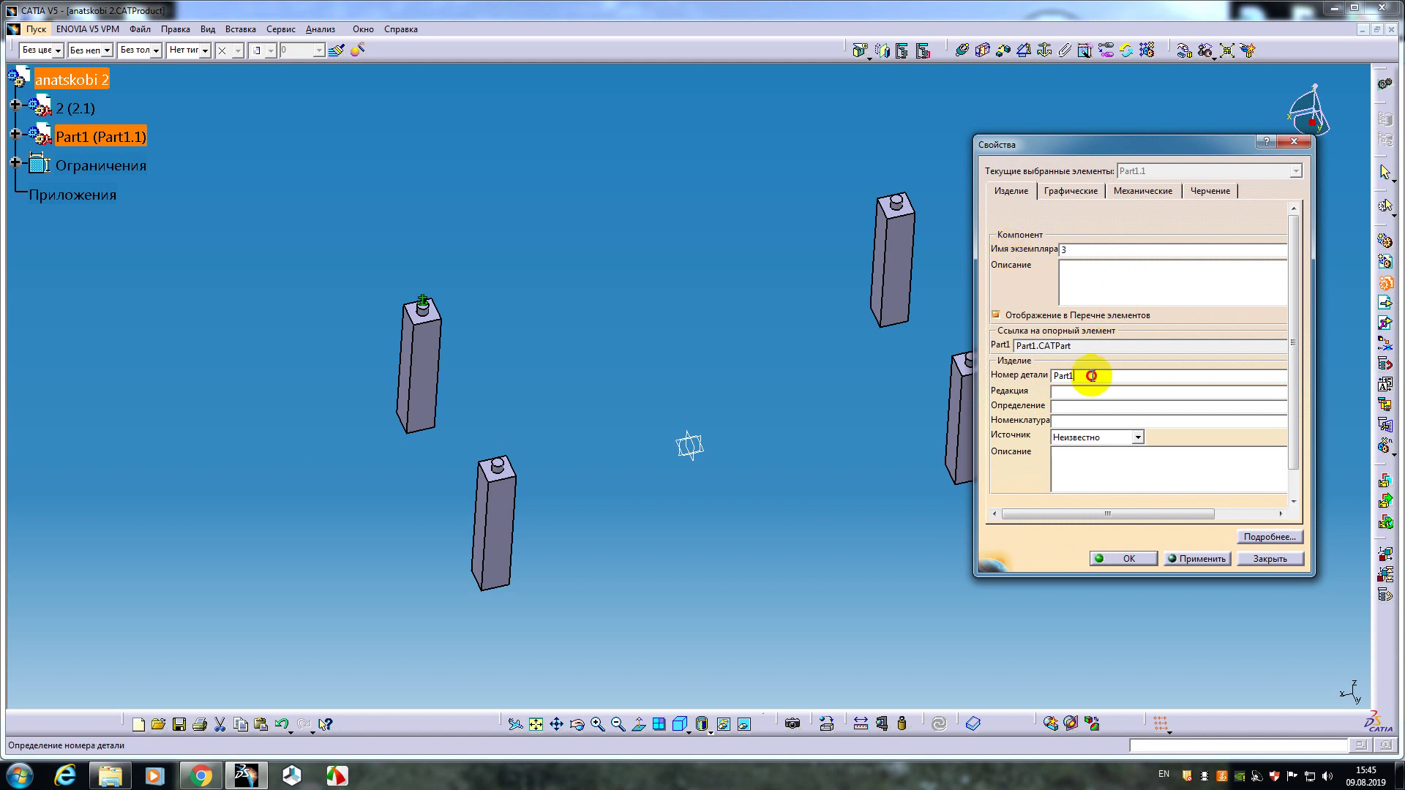
left_click_drag(1091, 376, 1019, 380)
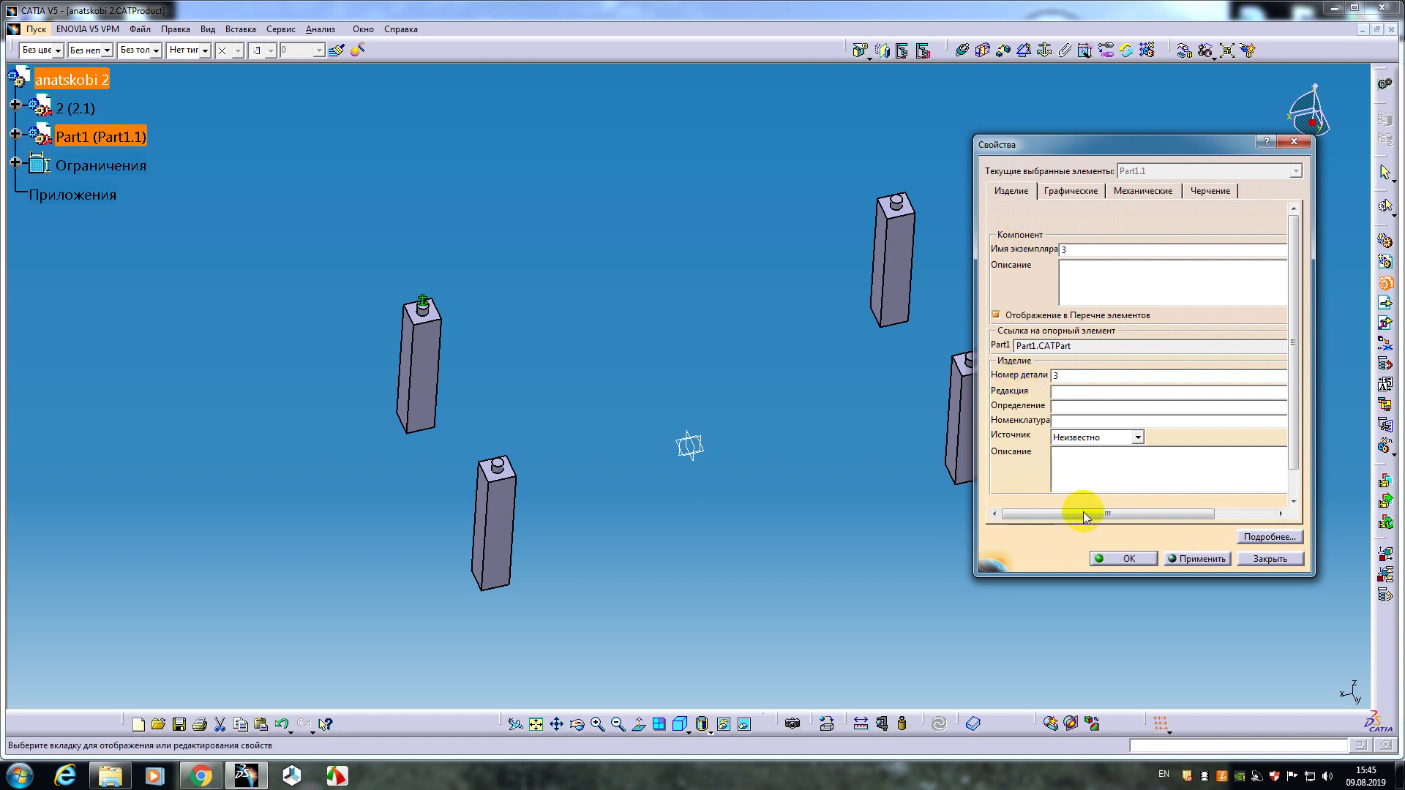
left_click(1108, 559)
- Expand part 3 in the specification tree down to its reference planes and part body
middle_click_drag(637, 547, 468, 395)
left_click(16, 133)
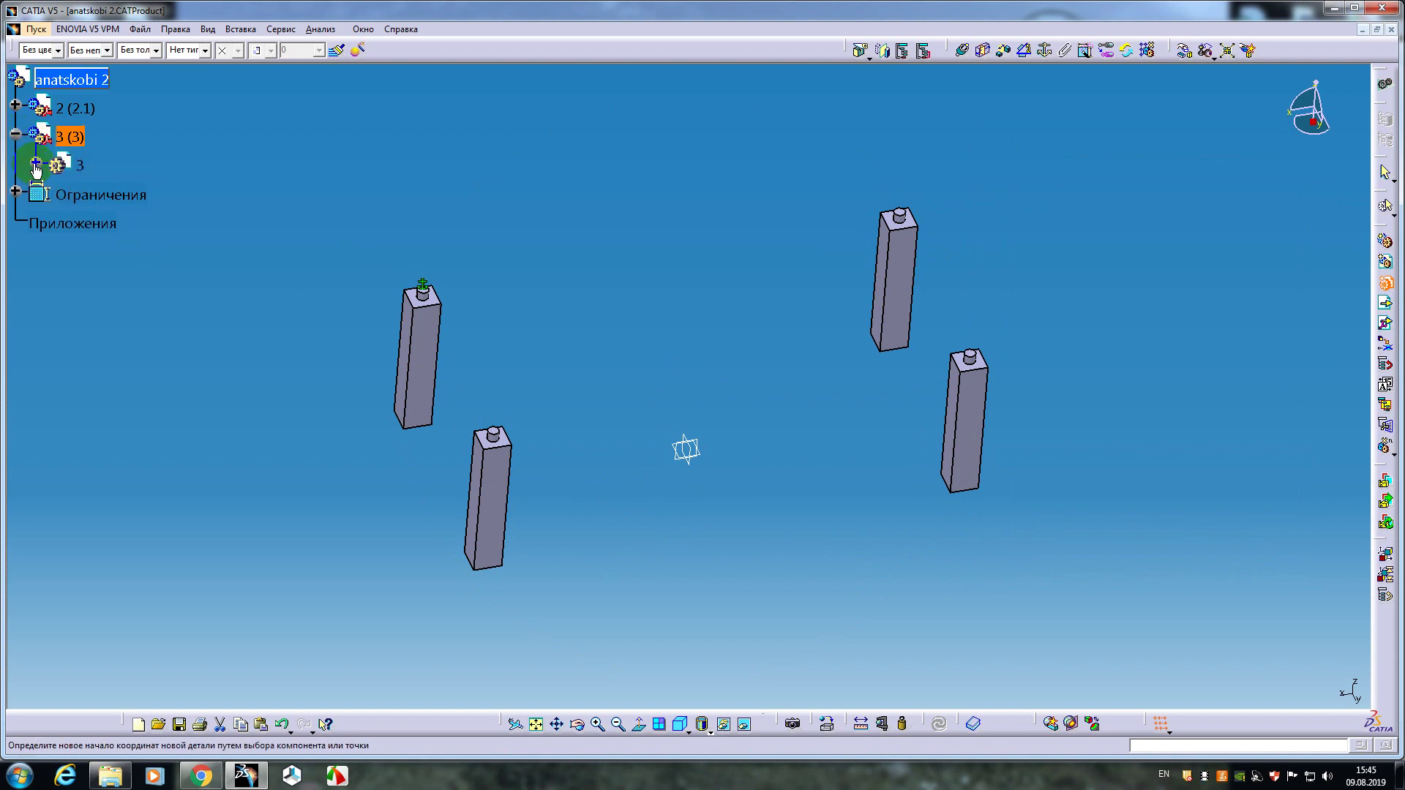
left_click(36, 163)
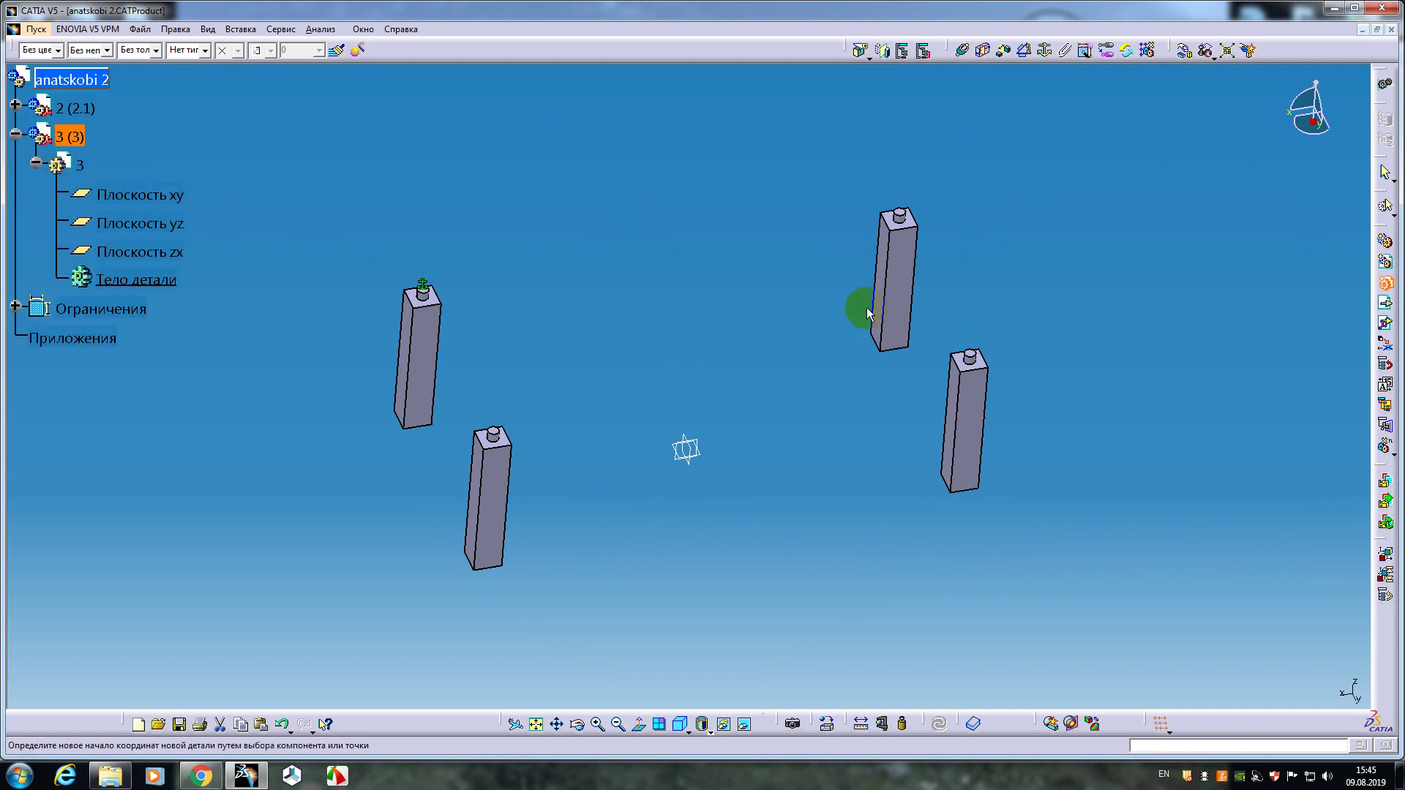
middle_click_drag(767, 512, 732, 461)
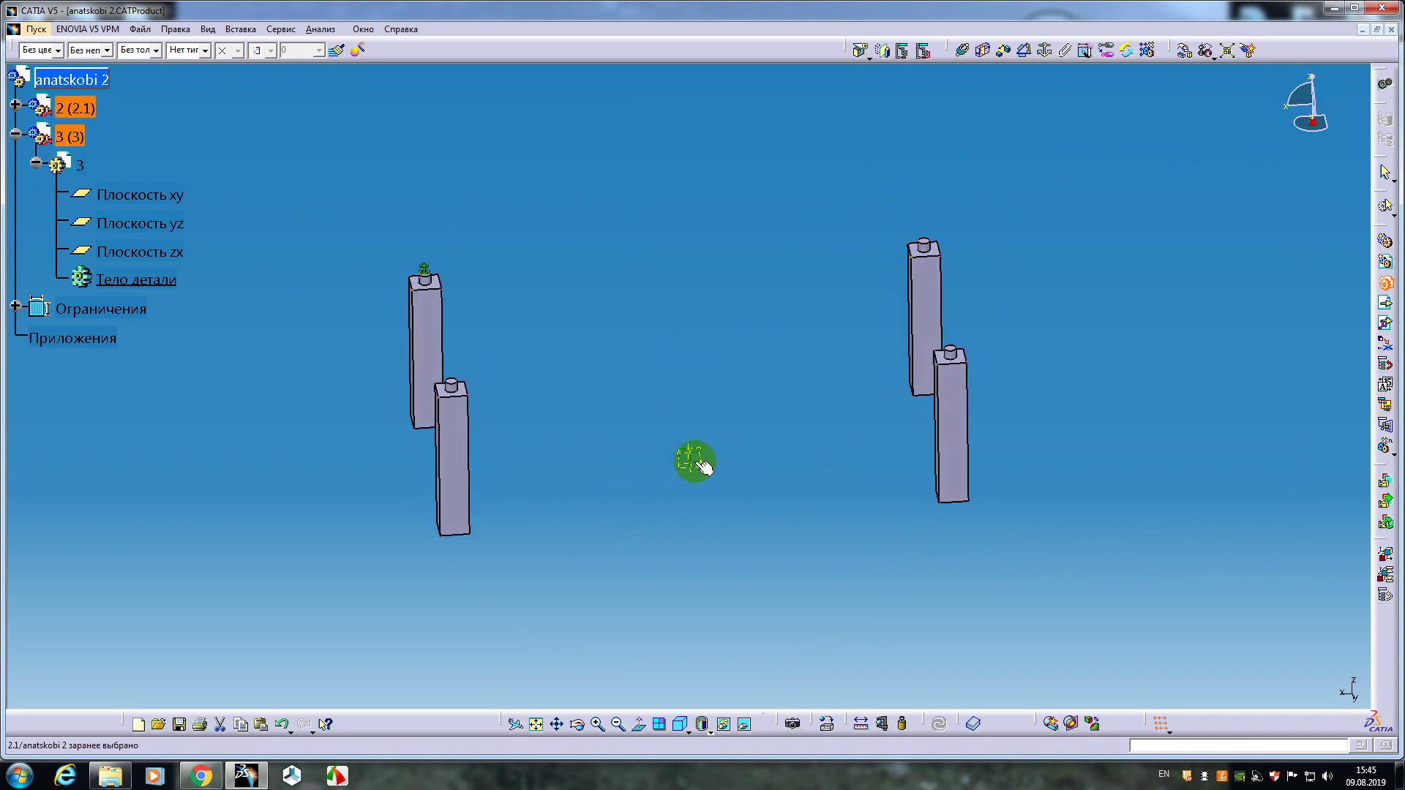
- Use Manipulation along a vertical leg edge to move component 2 upward, and move part 3 up past component 2's origin planes
left_click(1184, 50)
left_click(1321, 586)
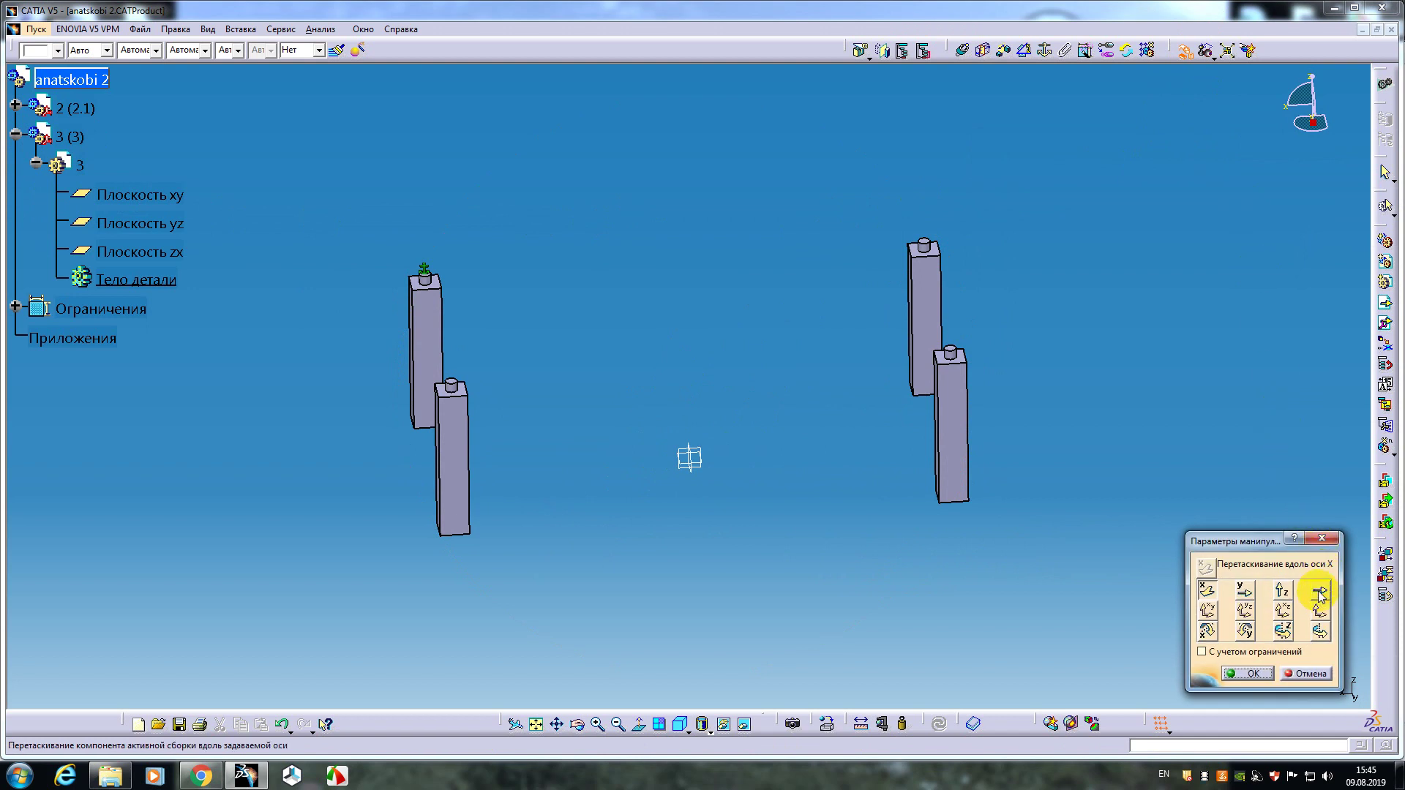
left_click(968, 443)
left_click_drag(693, 451, 700, 324)
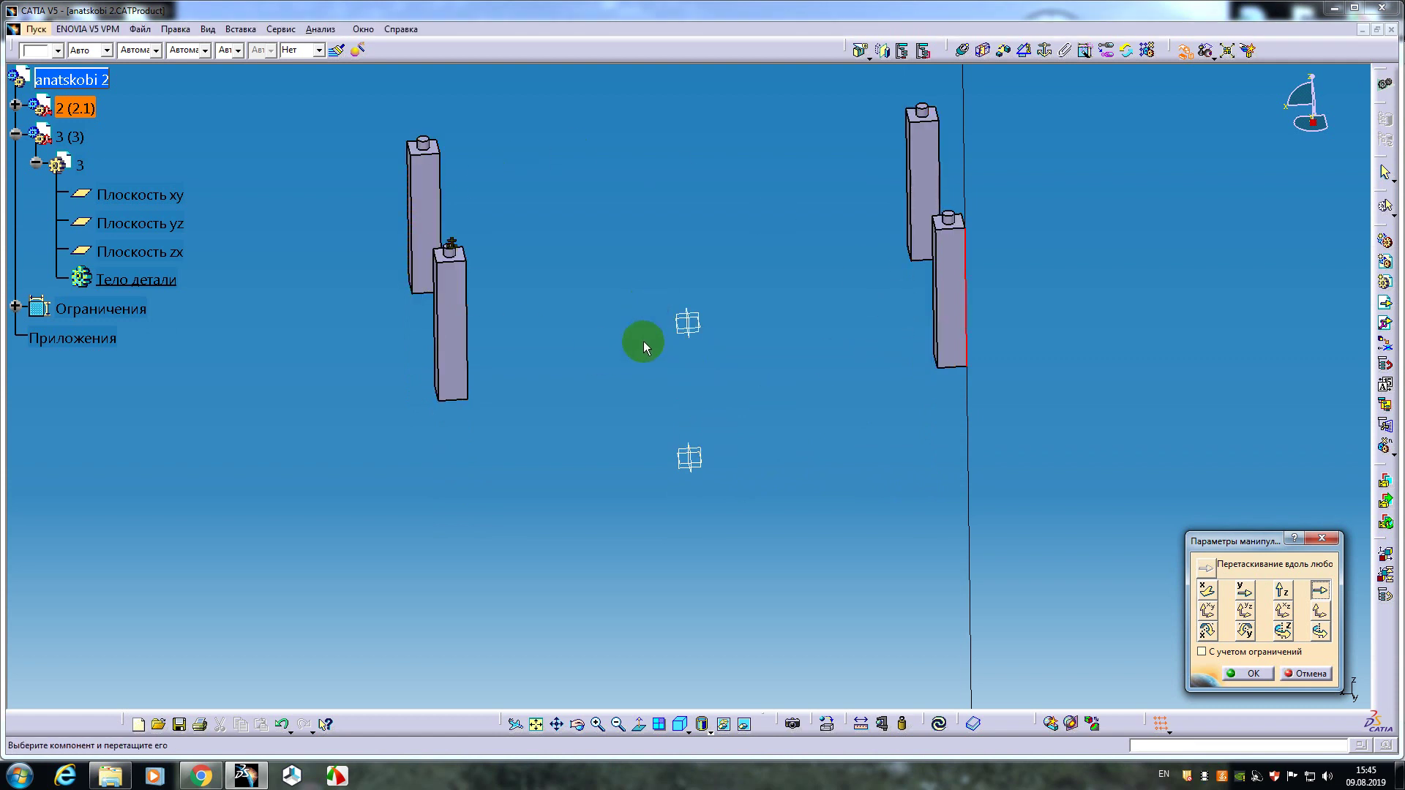
left_click_drag(701, 461, 697, 188)
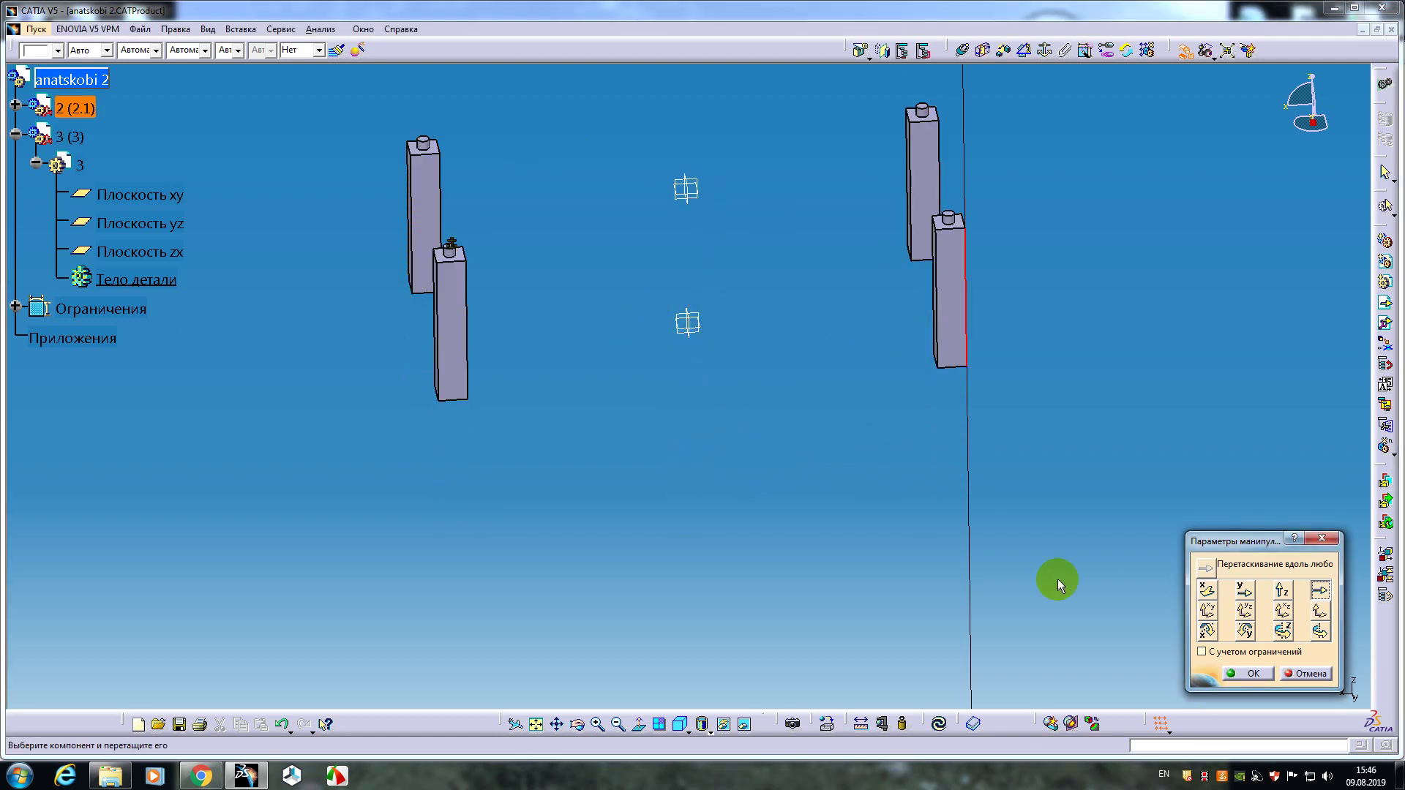
left_click(1235, 671)
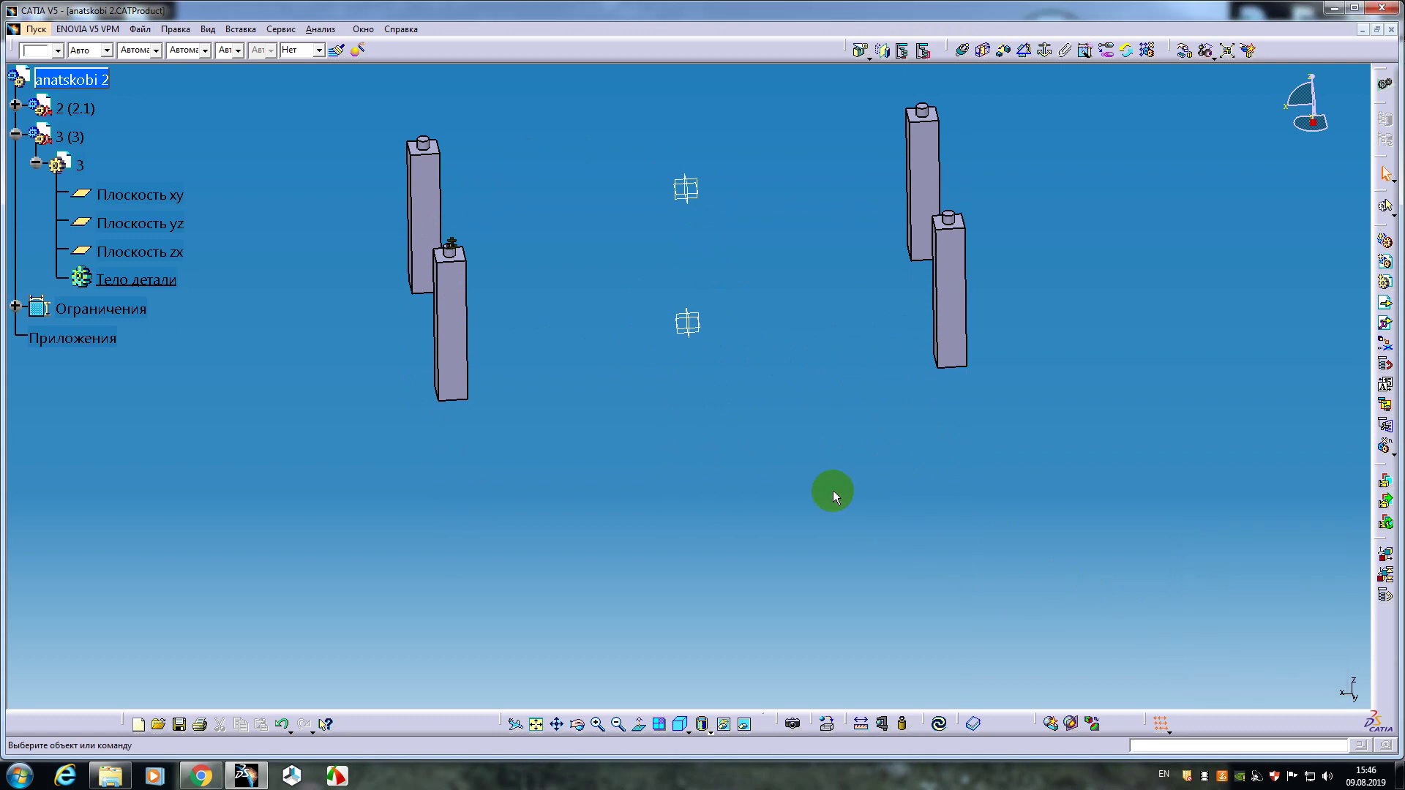
- Update the assembly, constrain part 3's xy plane flush with the top face of a leg using an Offset constraint, and update again
left_click(940, 725)
middle_click_drag(651, 334, 721, 276)
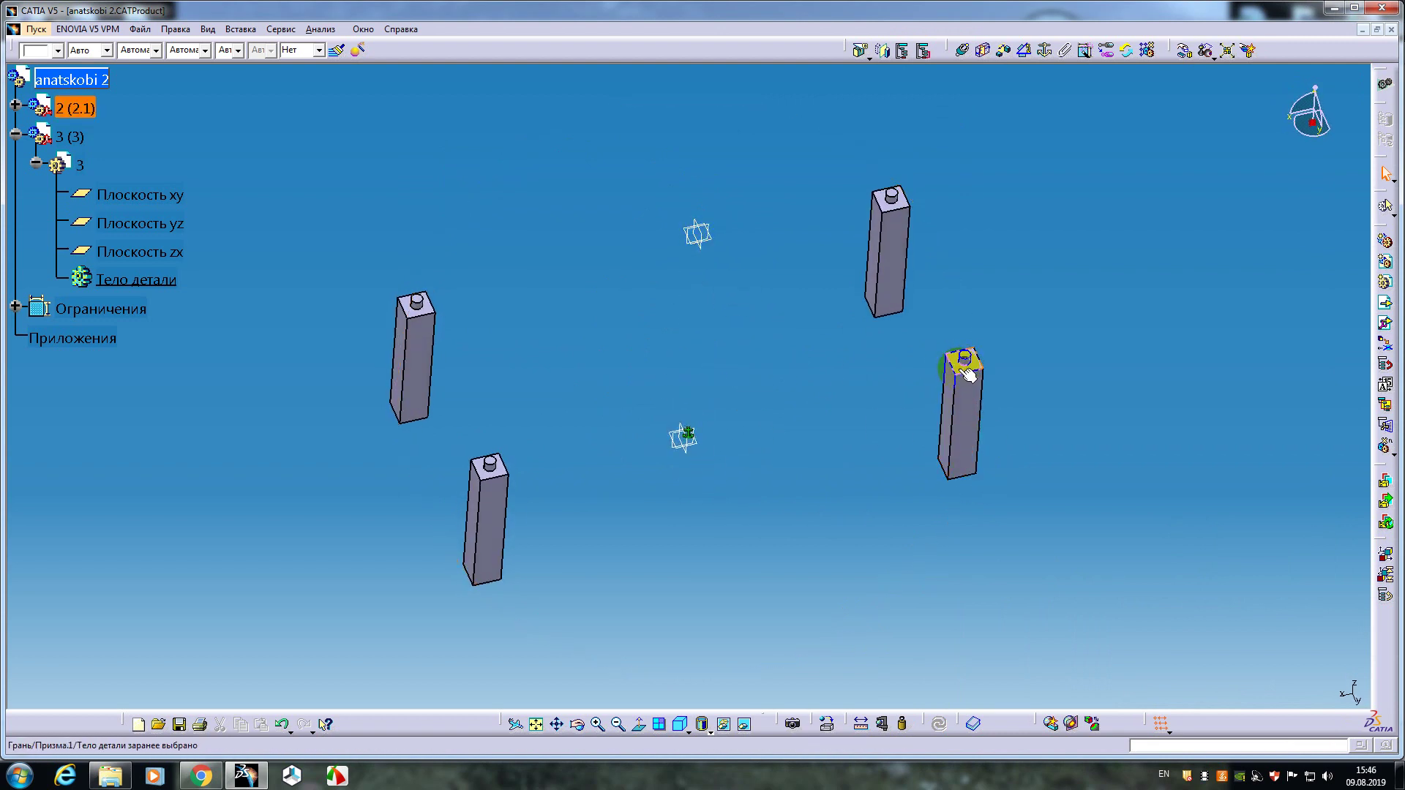
middle_click_drag(624, 251, 765, 399)
left_click(727, 380)
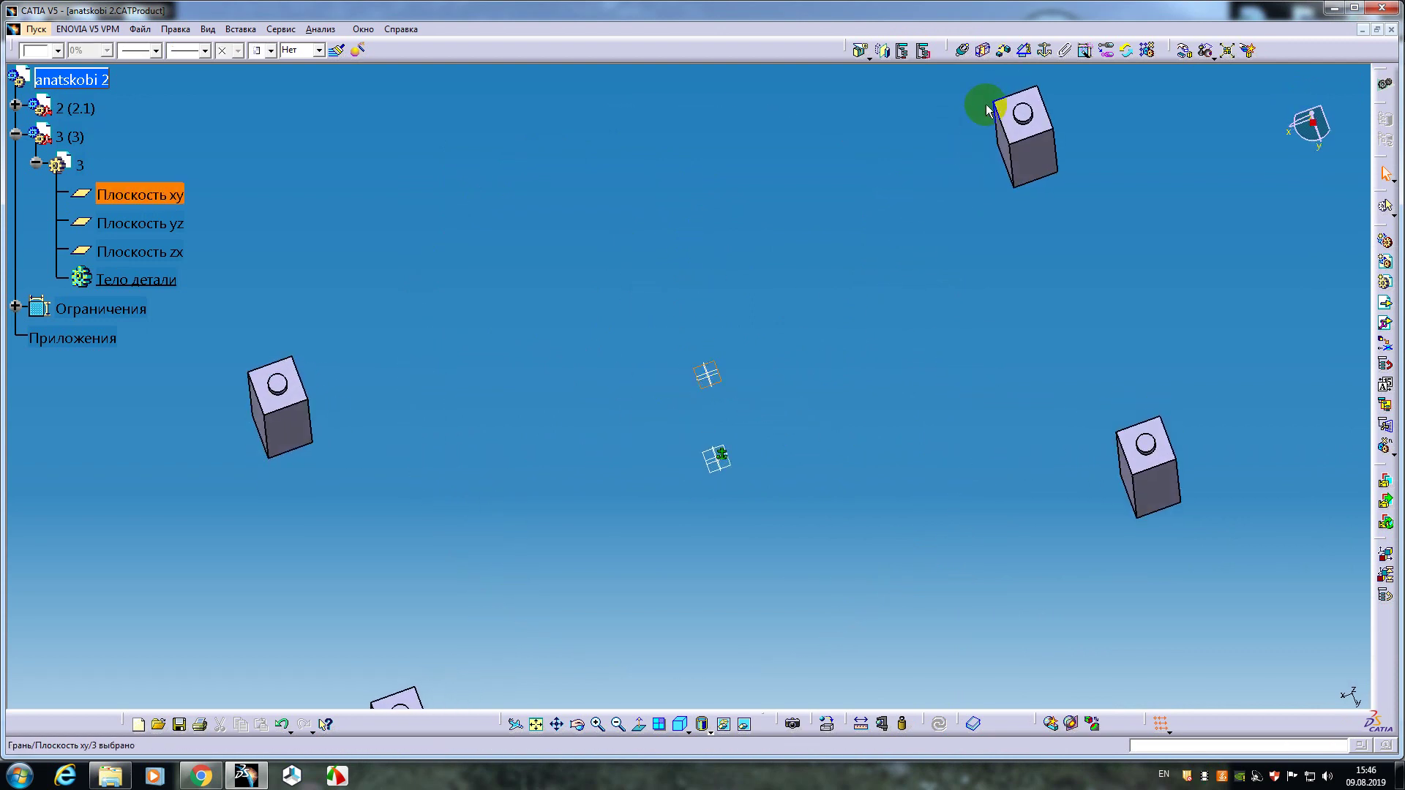
left_click(1004, 51)
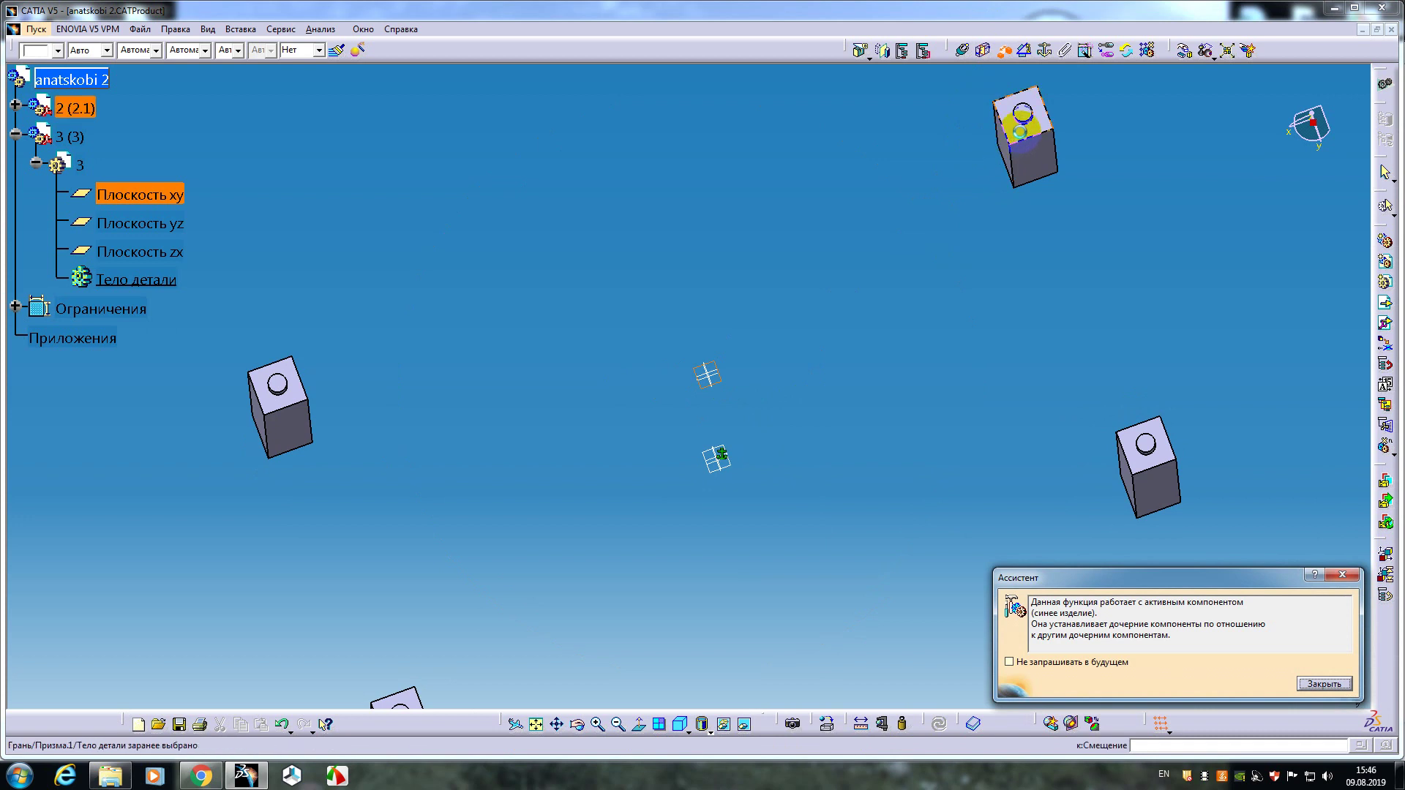
left_click(1023, 140)
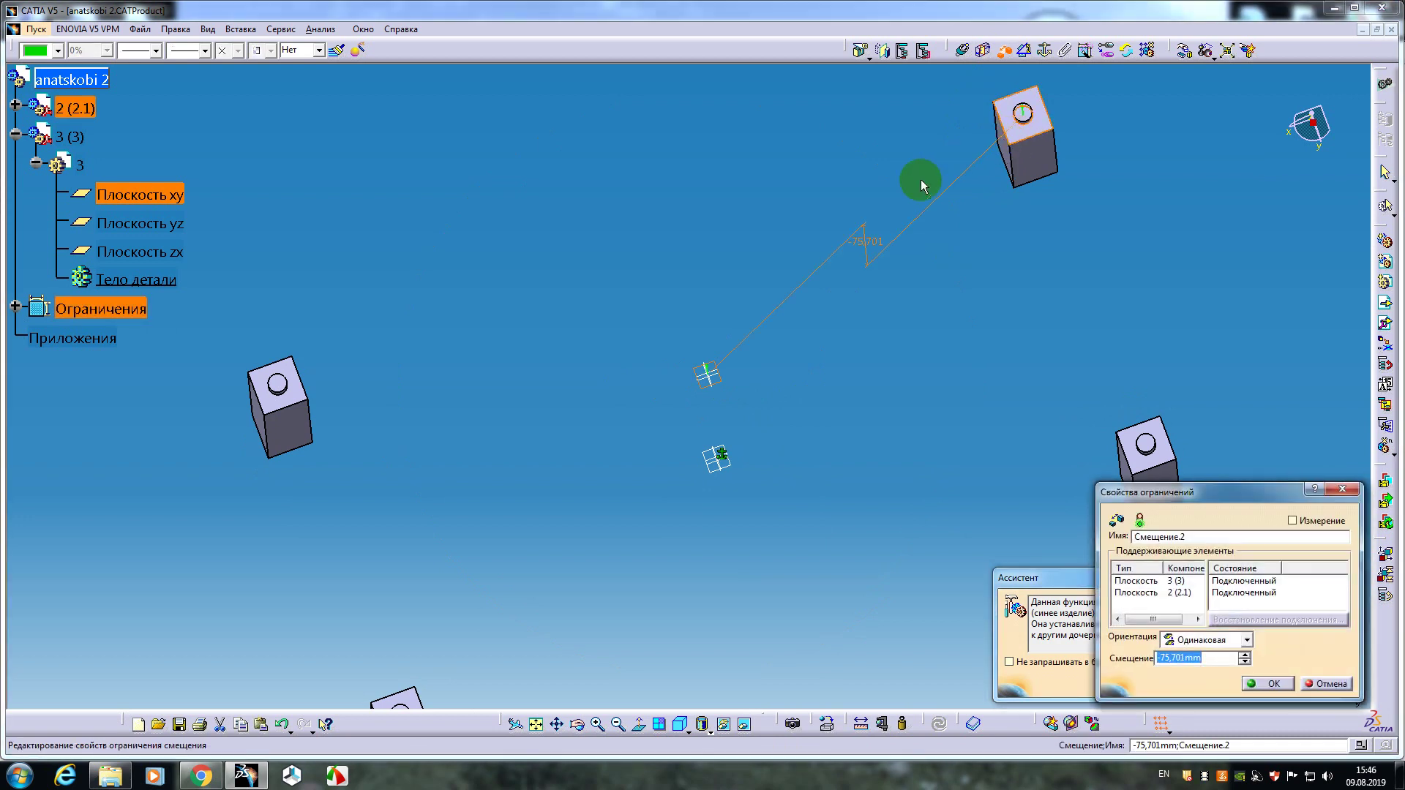
key("Return")
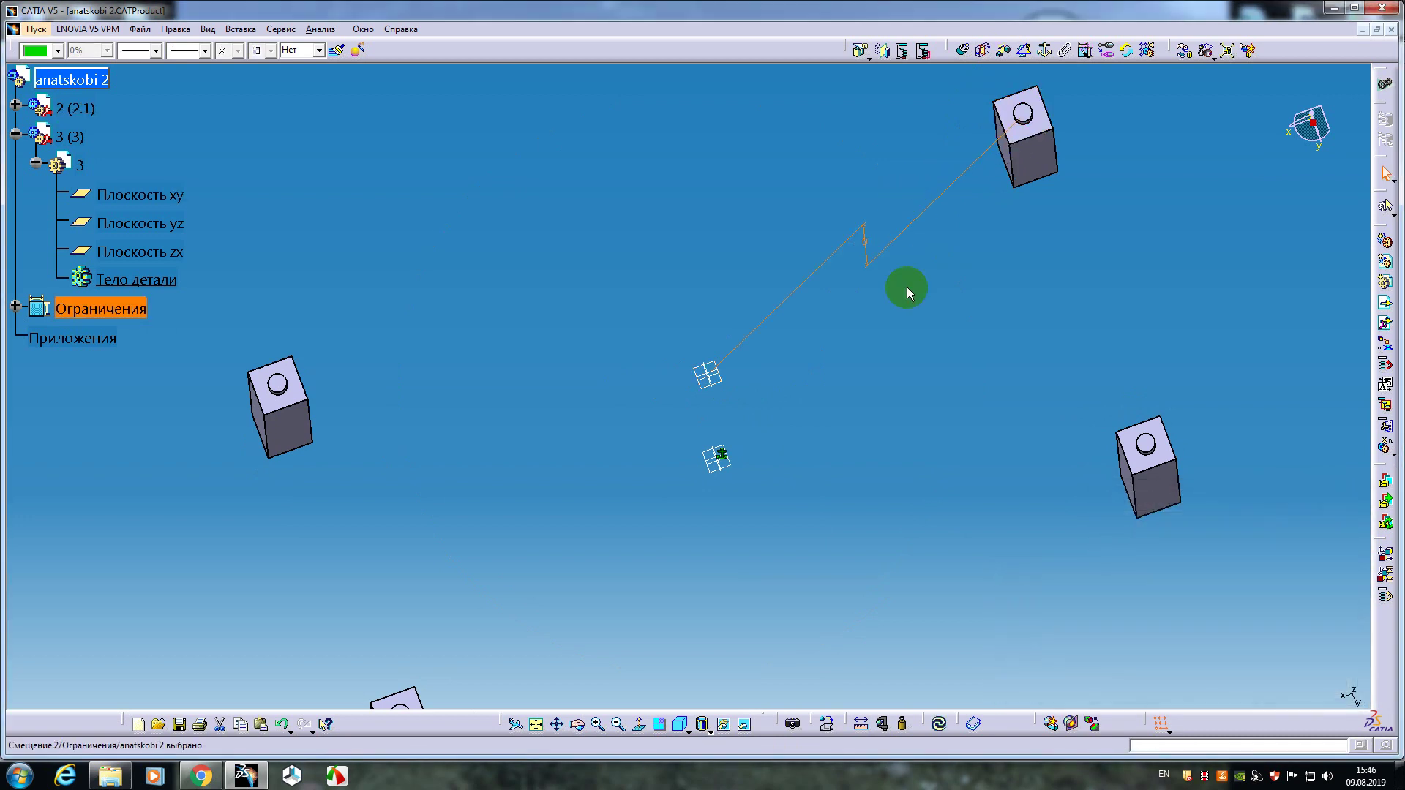
left_click(937, 723)
- Colour part 3's xy plane yellow
middle_click_drag(818, 563, 696, 471)
left_click(690, 446)
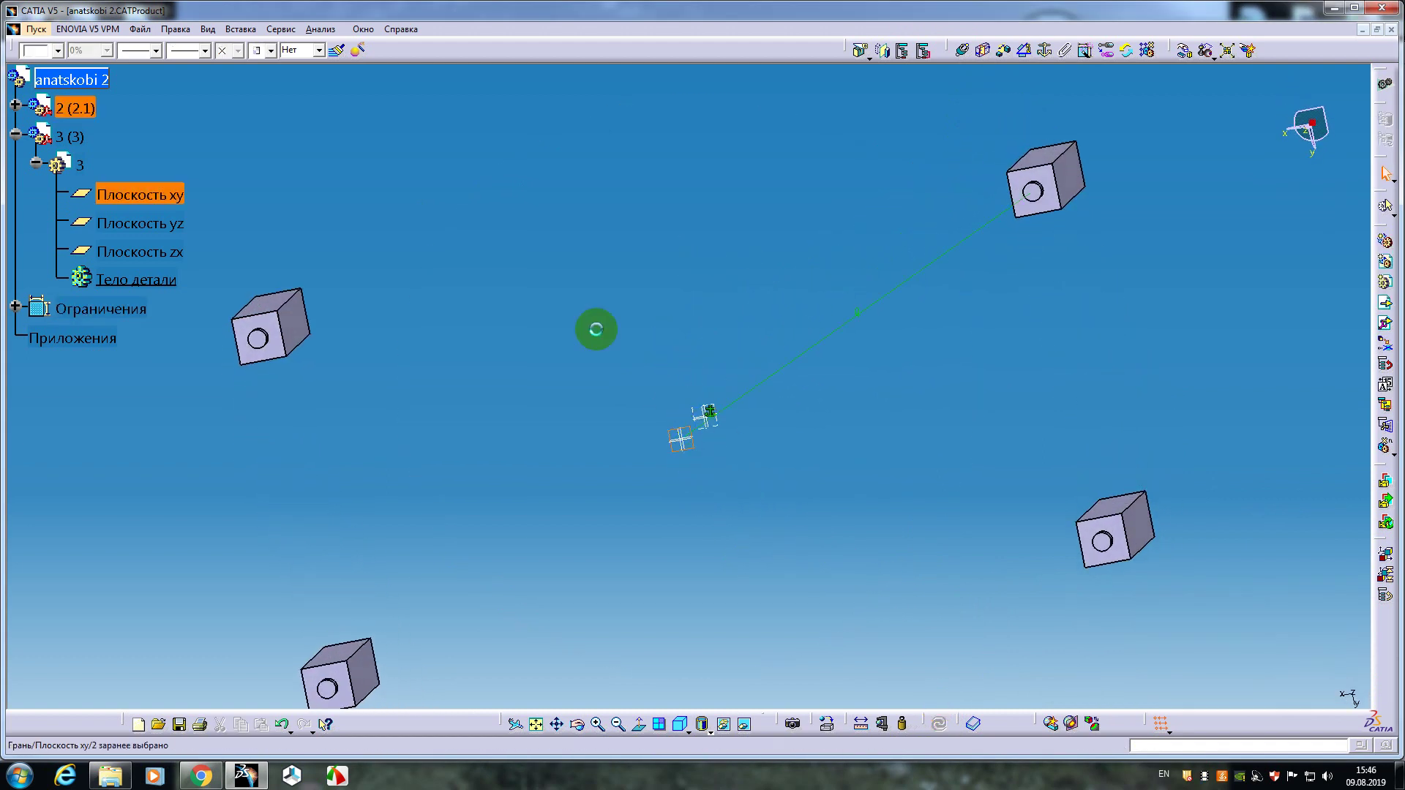
left_click(57, 49)
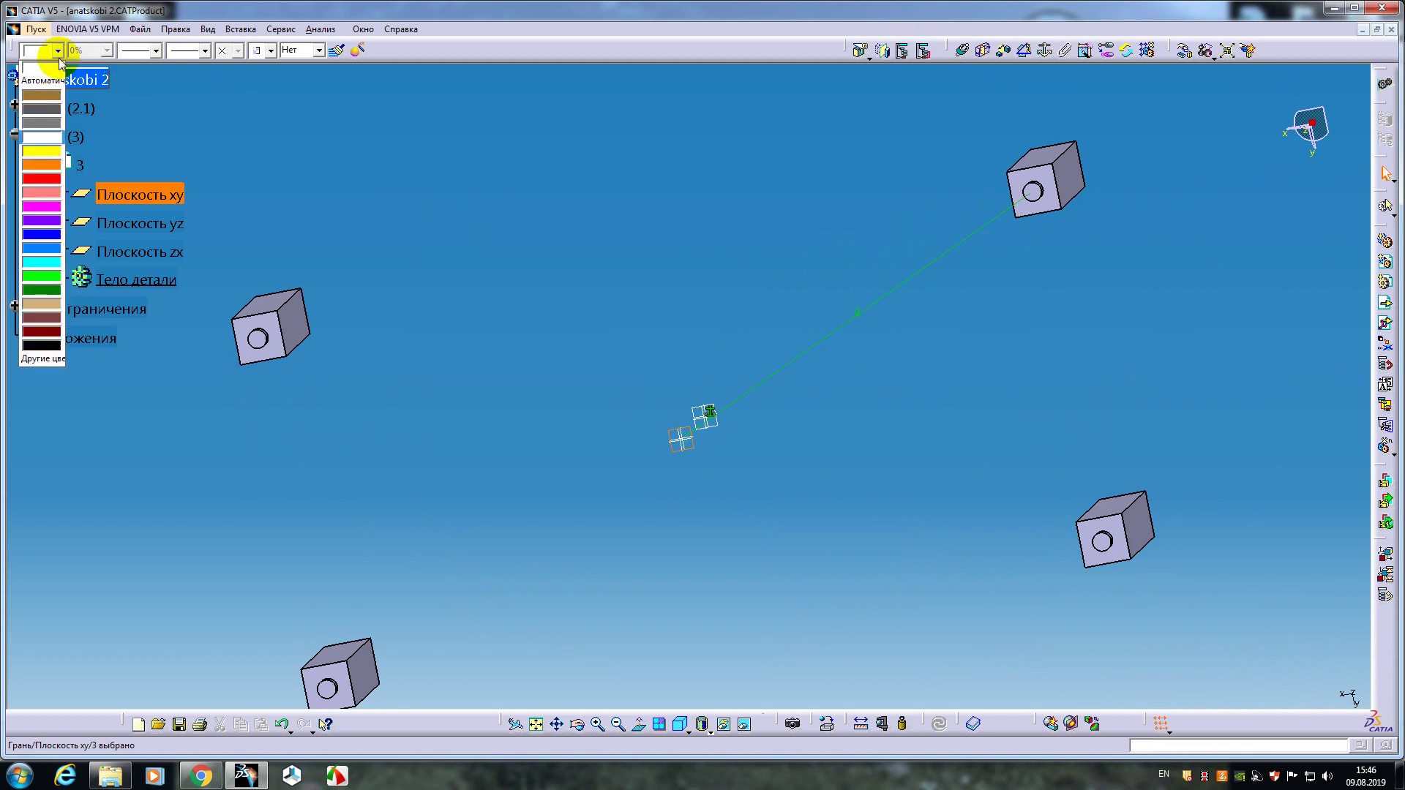
left_click(51, 150)
middle_click_drag(583, 451, 716, 486)
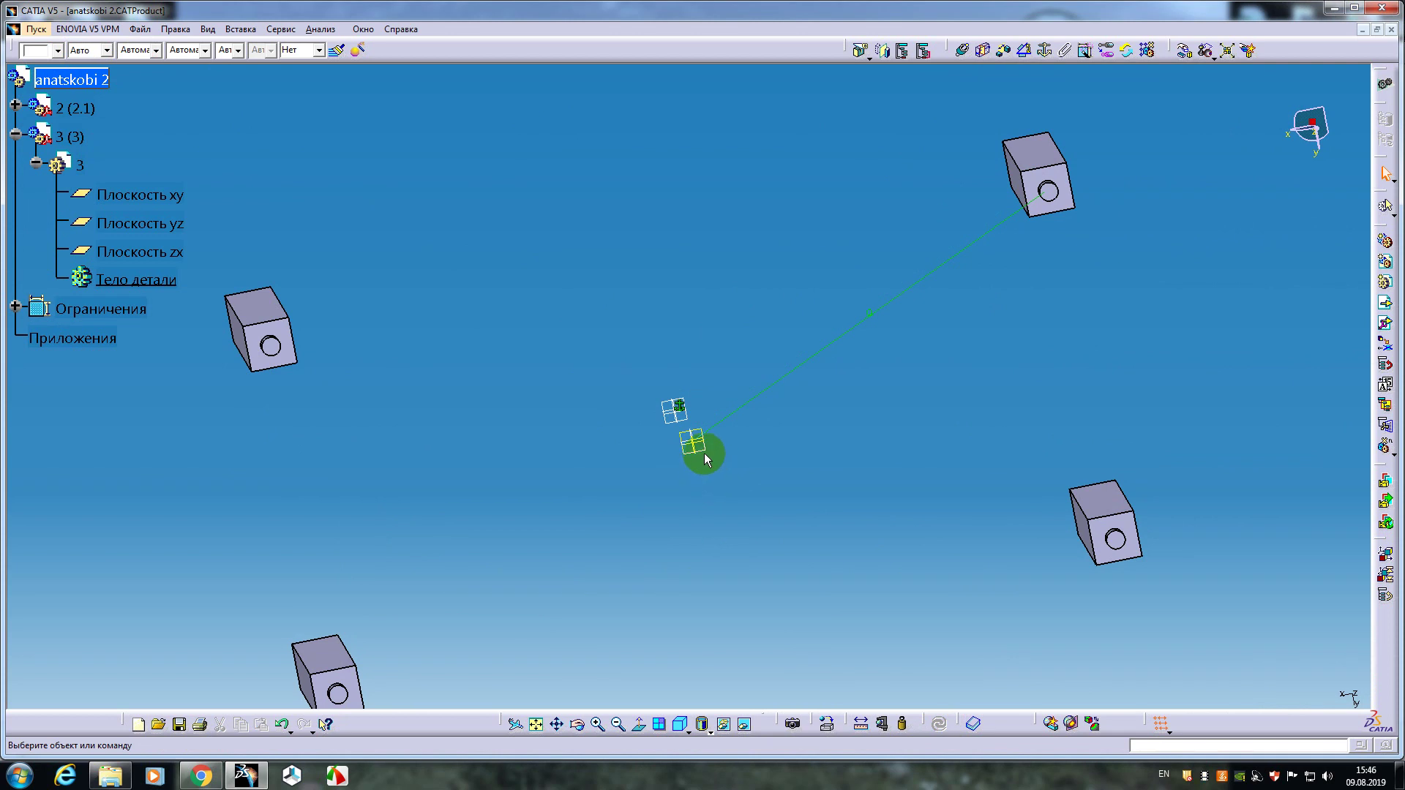
- Activate part 3 for in-context editing and start a sketch on its xy plane
left_click(703, 454)
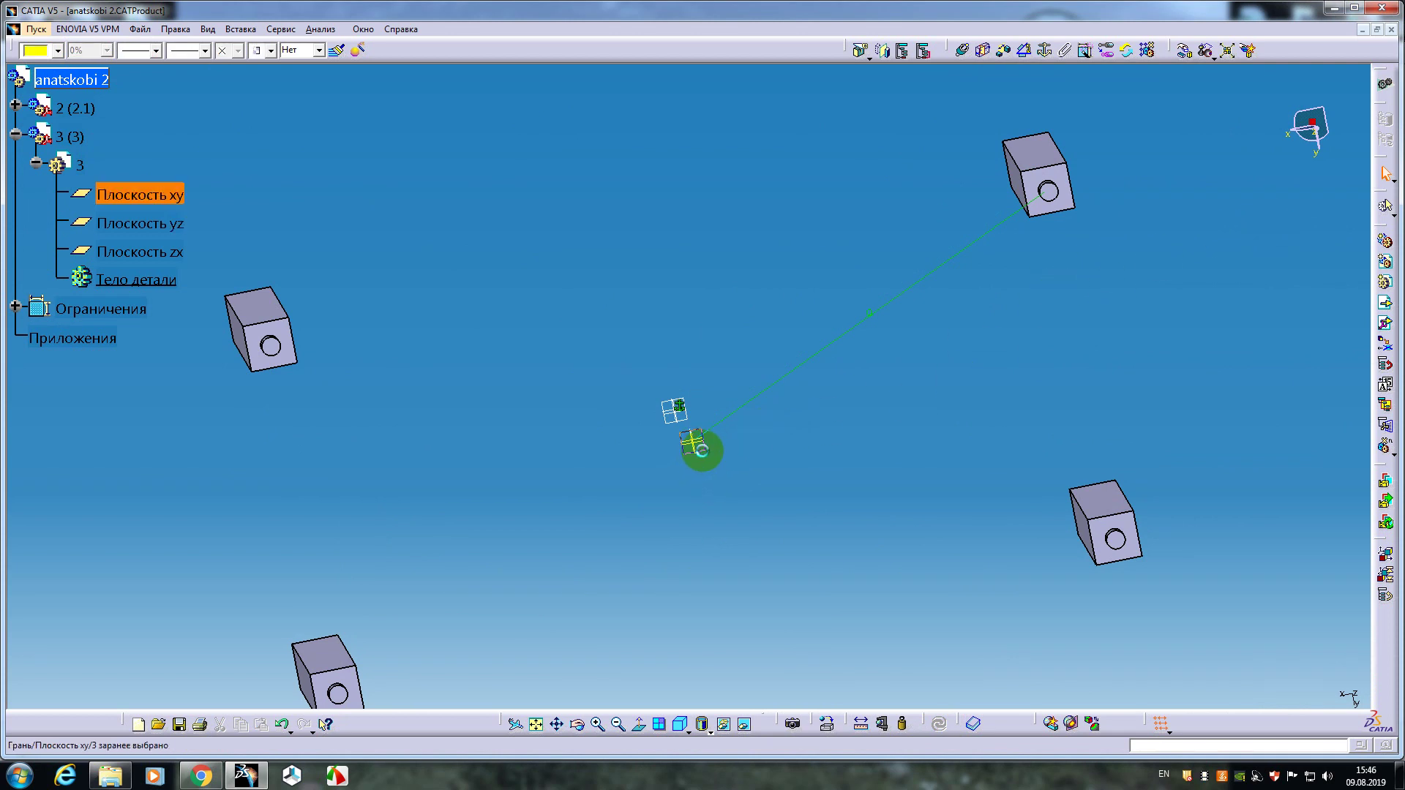
double_click(702, 451)
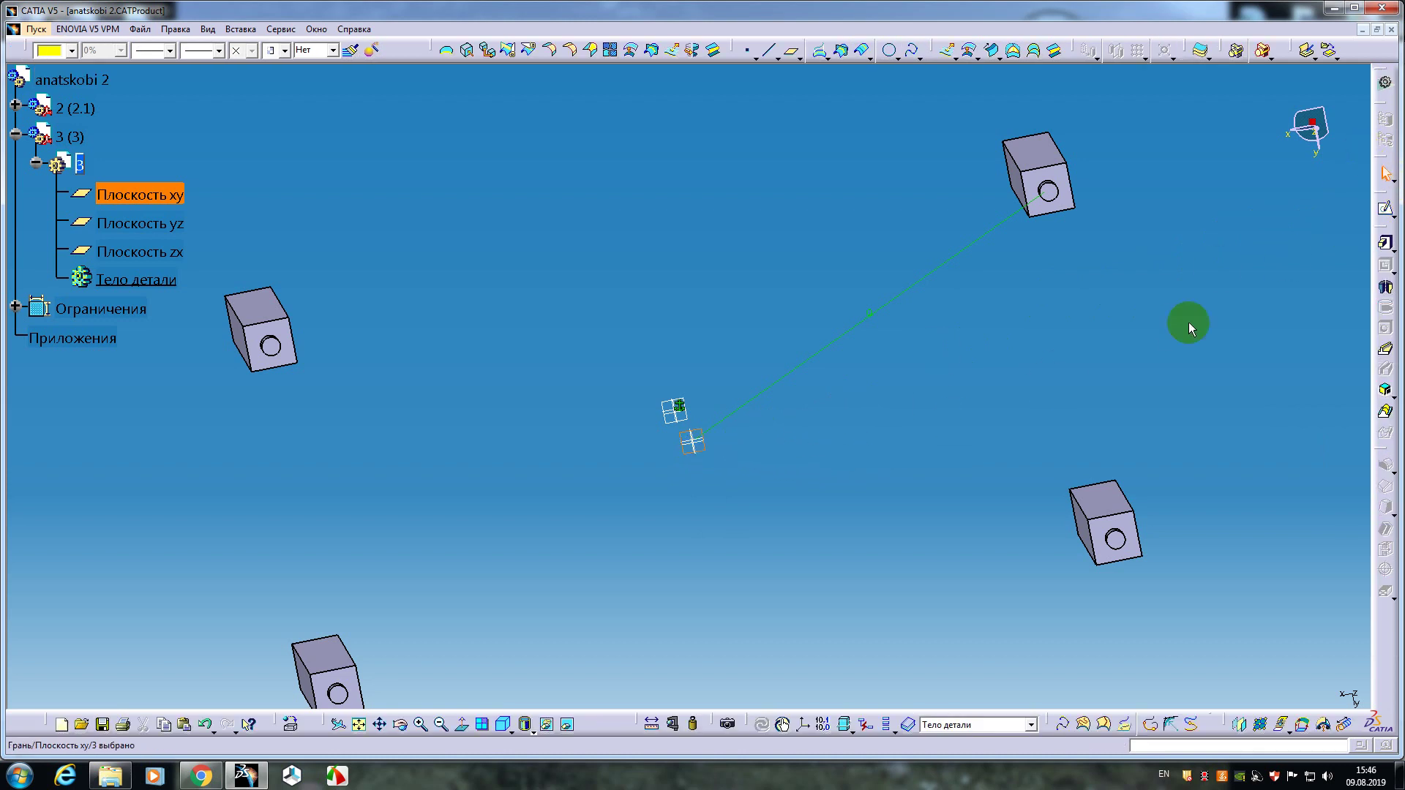
left_click(1385, 208)
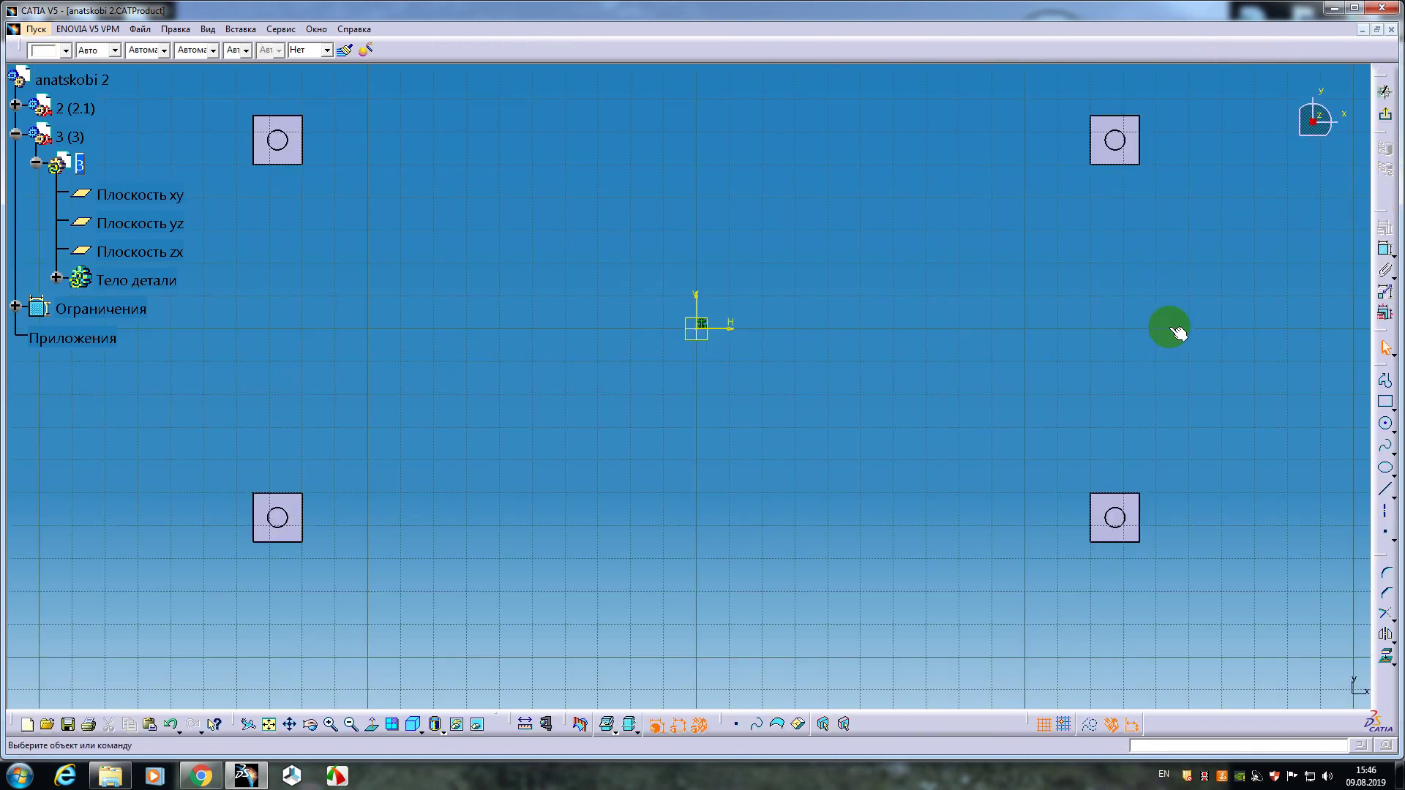
- Sketch a rectangle around the origin that encloses all four legs with a margin on every side
mouse_move(831, 298)
middle_mouse_down()
mouse_move(867, 328)
mouse_move(847, 323)
mouse_move(874, 319)
middle_mouse_up()
scroll(875, 319, "up", 5)
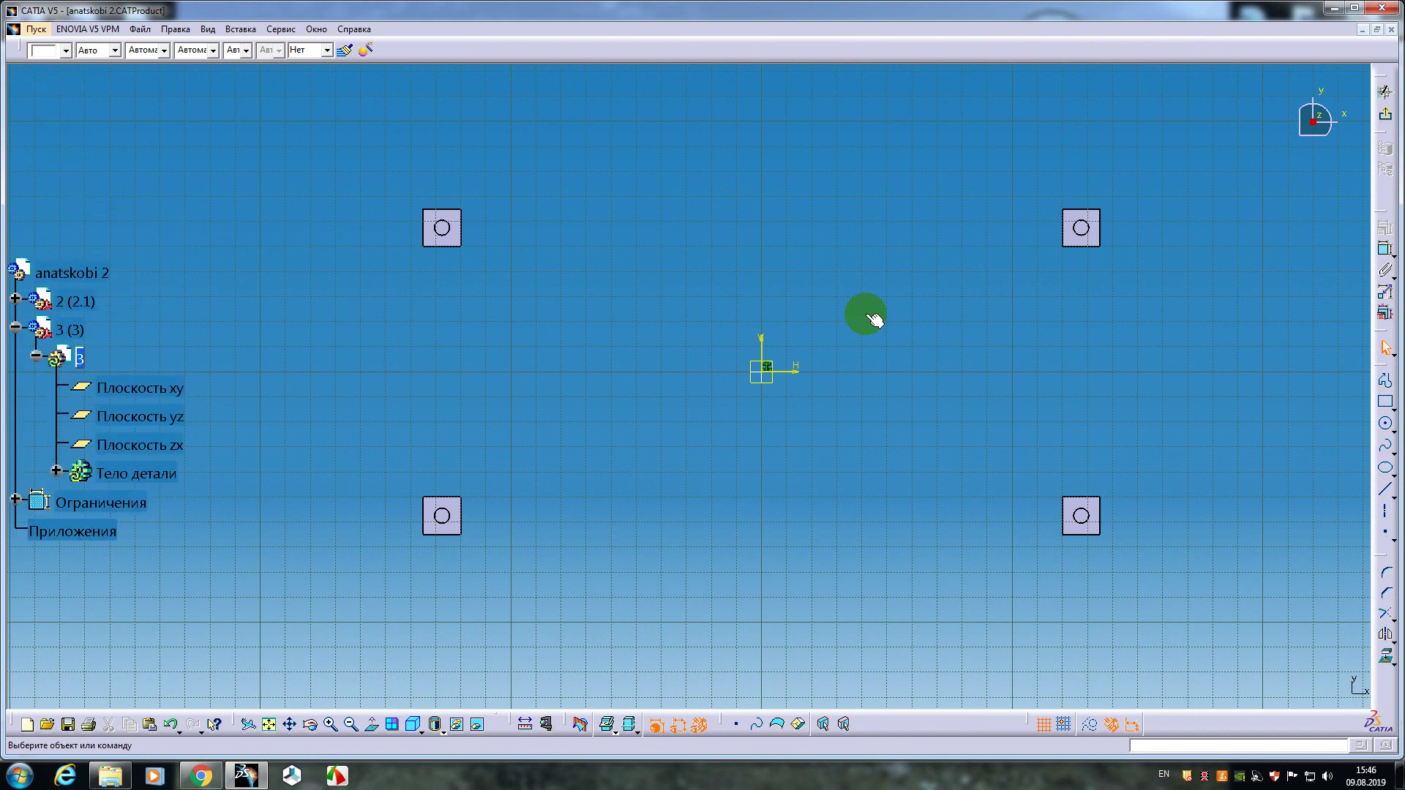
scroll(874, 318, "down", 10)
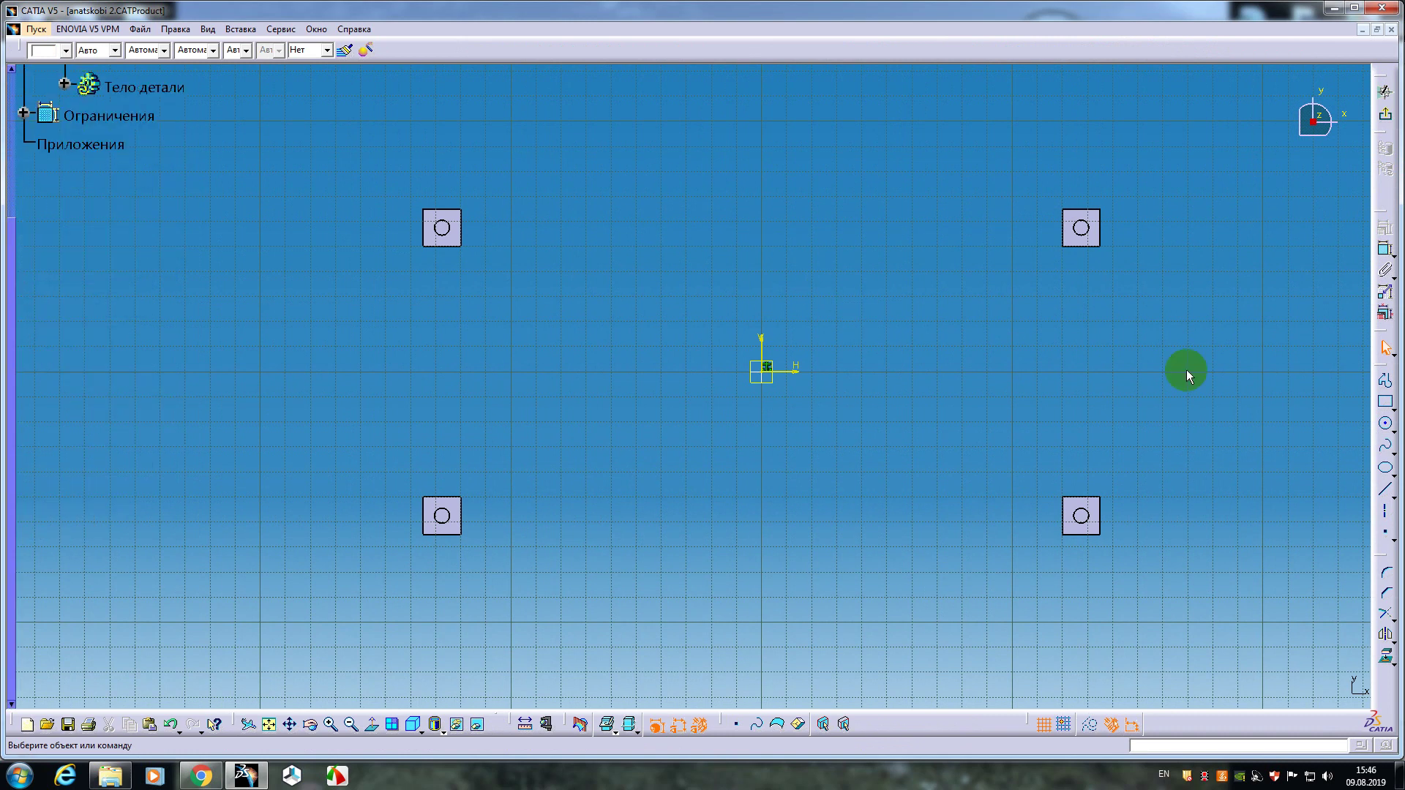
middle_click_drag(711, 196, 711, 208)
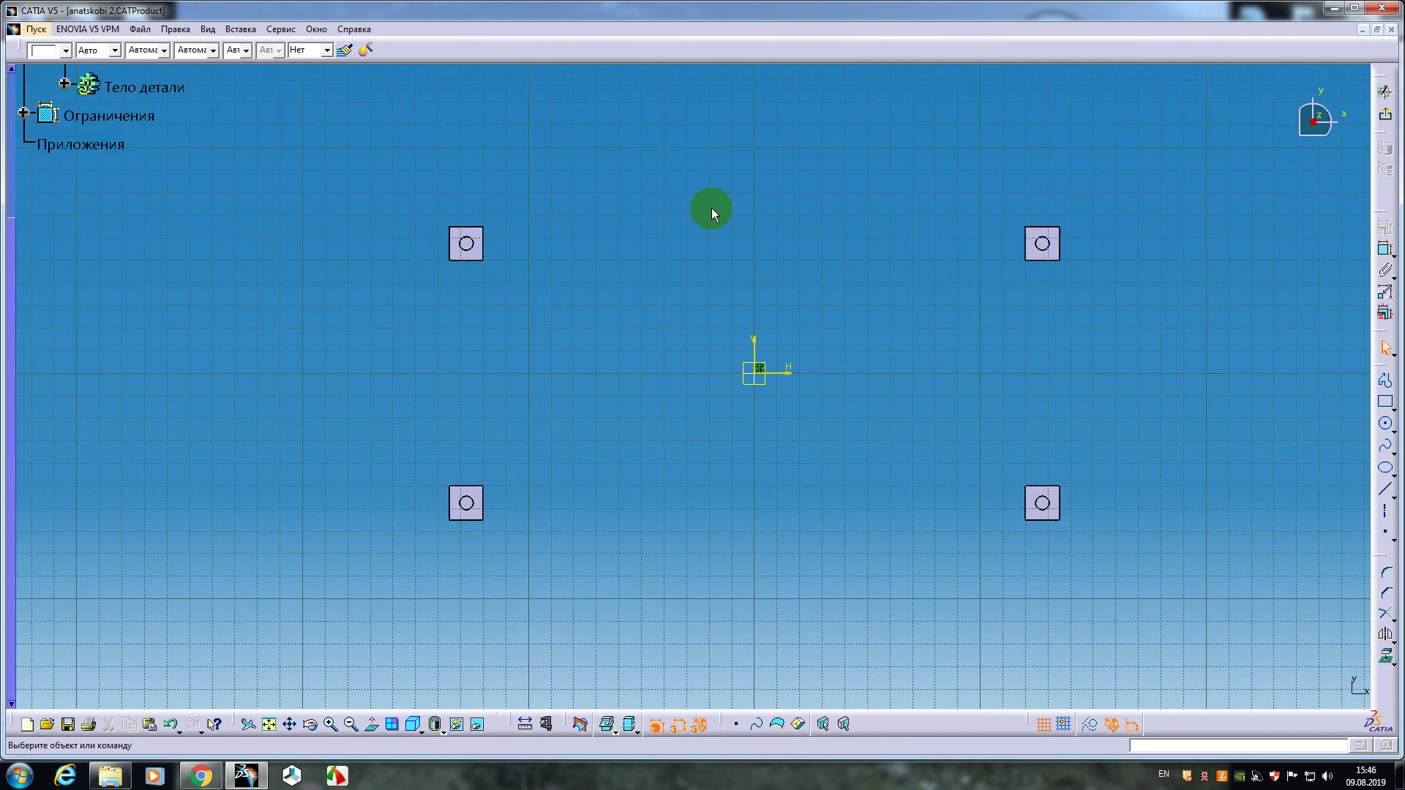
left_click(1385, 402)
left_click(315, 149)
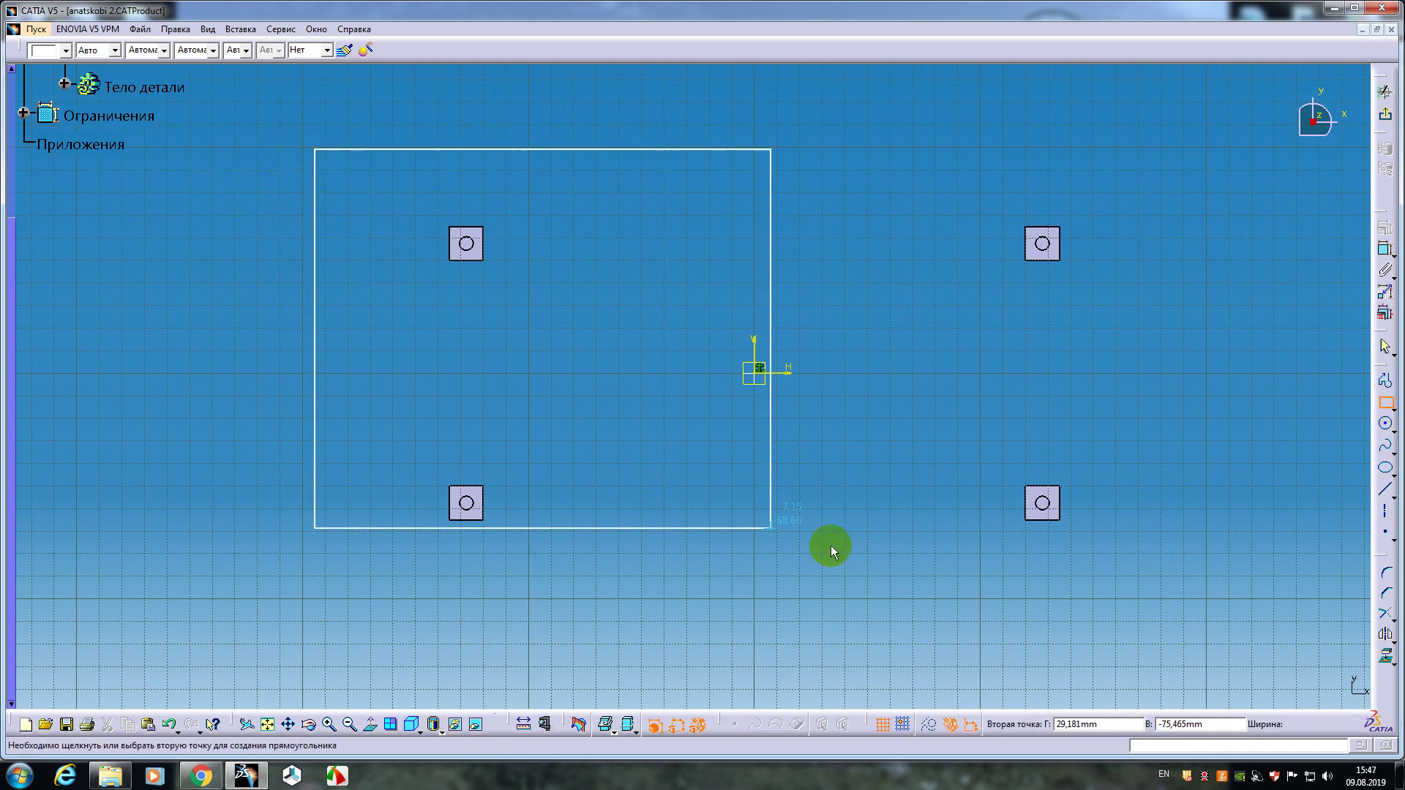
left_click(1140, 595)
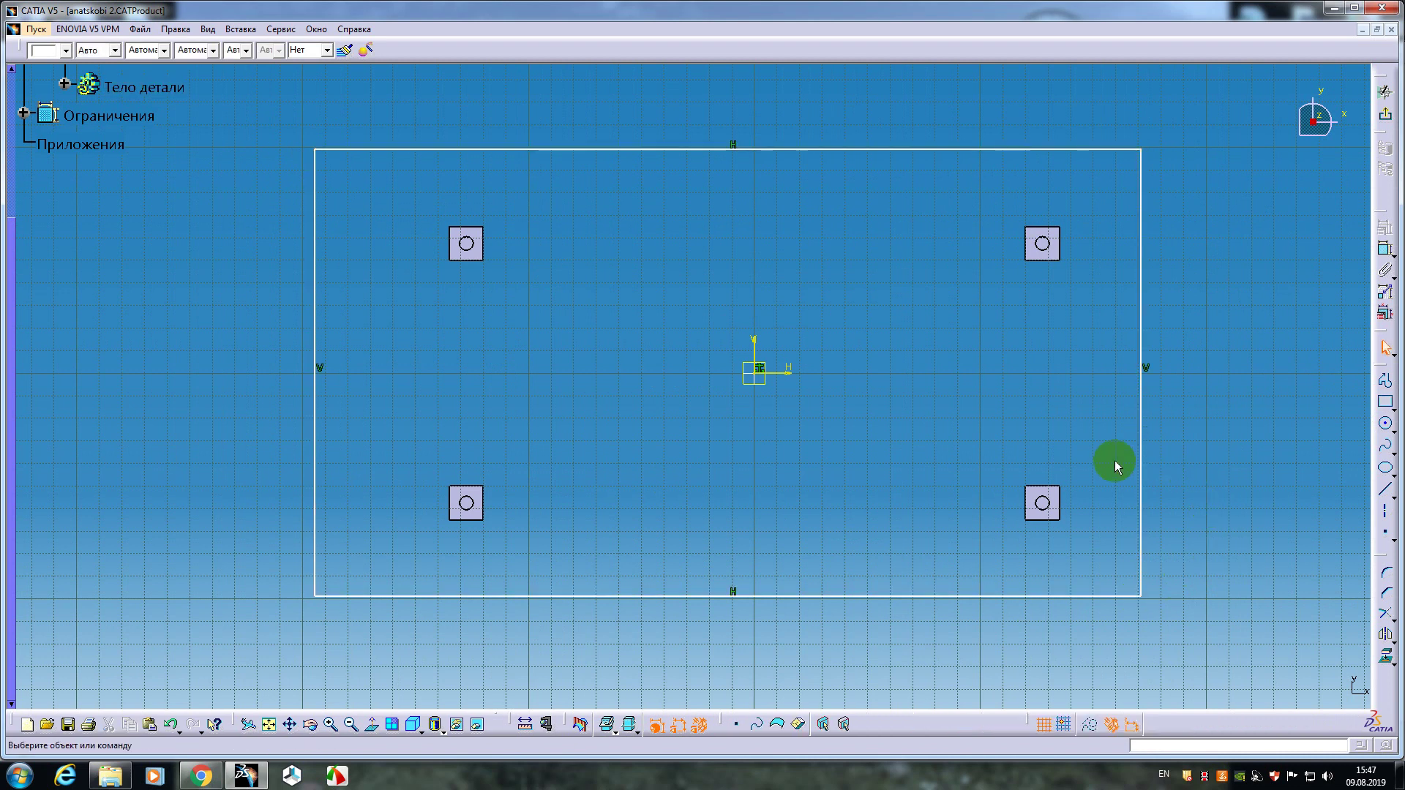
- Constrain the rectangle's right side to lie 30 mm from the outer edge of the lower right leg
left_click(1068, 504)
left_click(1141, 479, "ctrl")
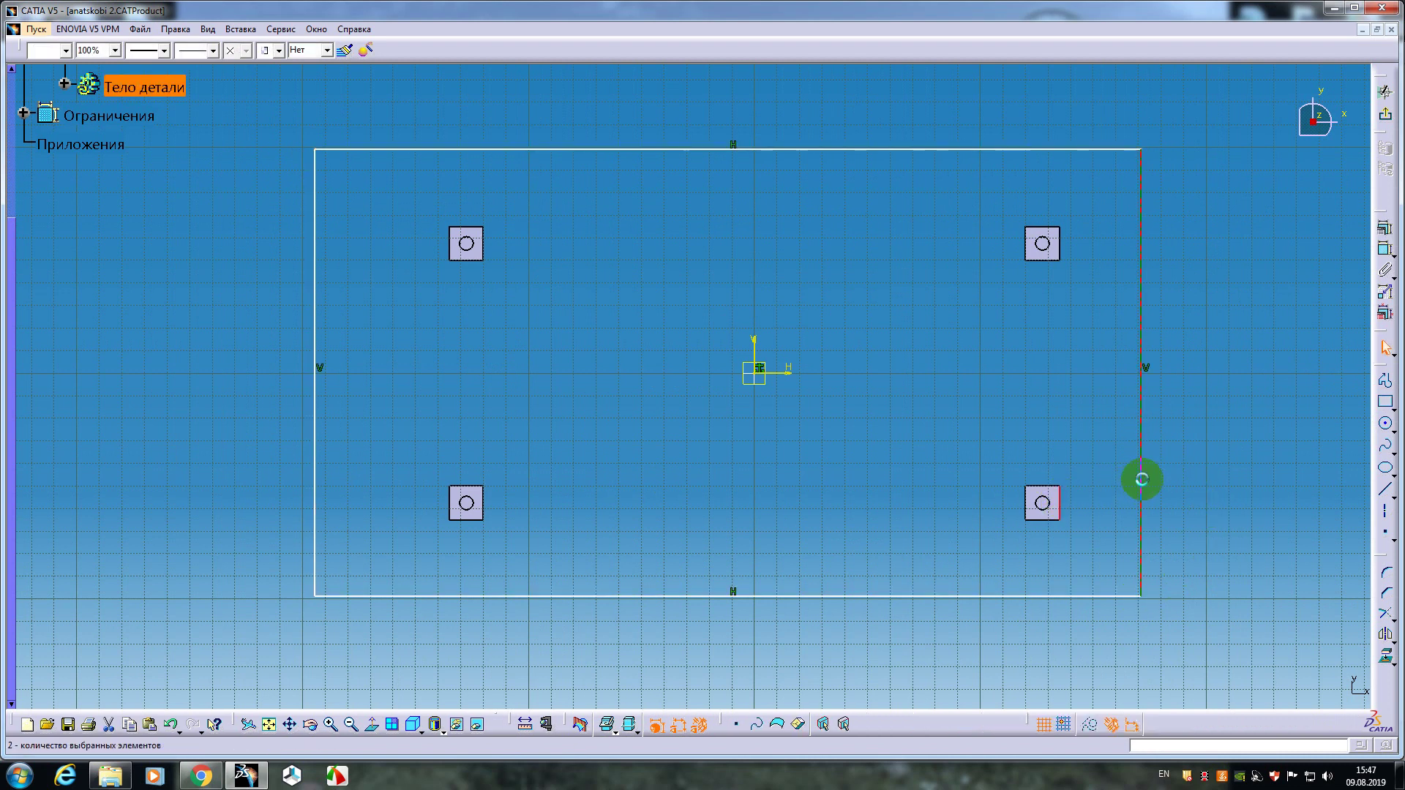
left_click(1384, 249)
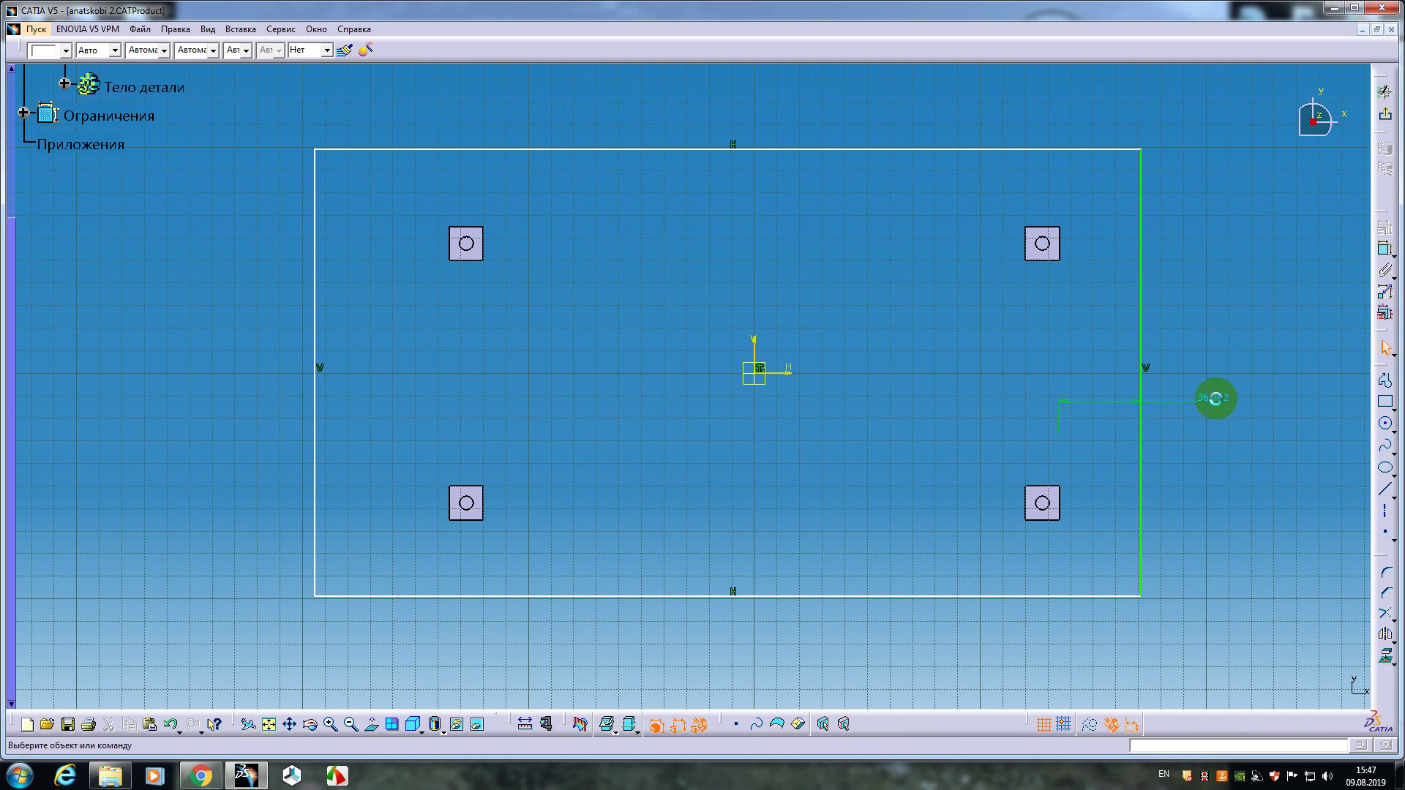
double_click(1218, 400)
type("30mm")
key("Return")
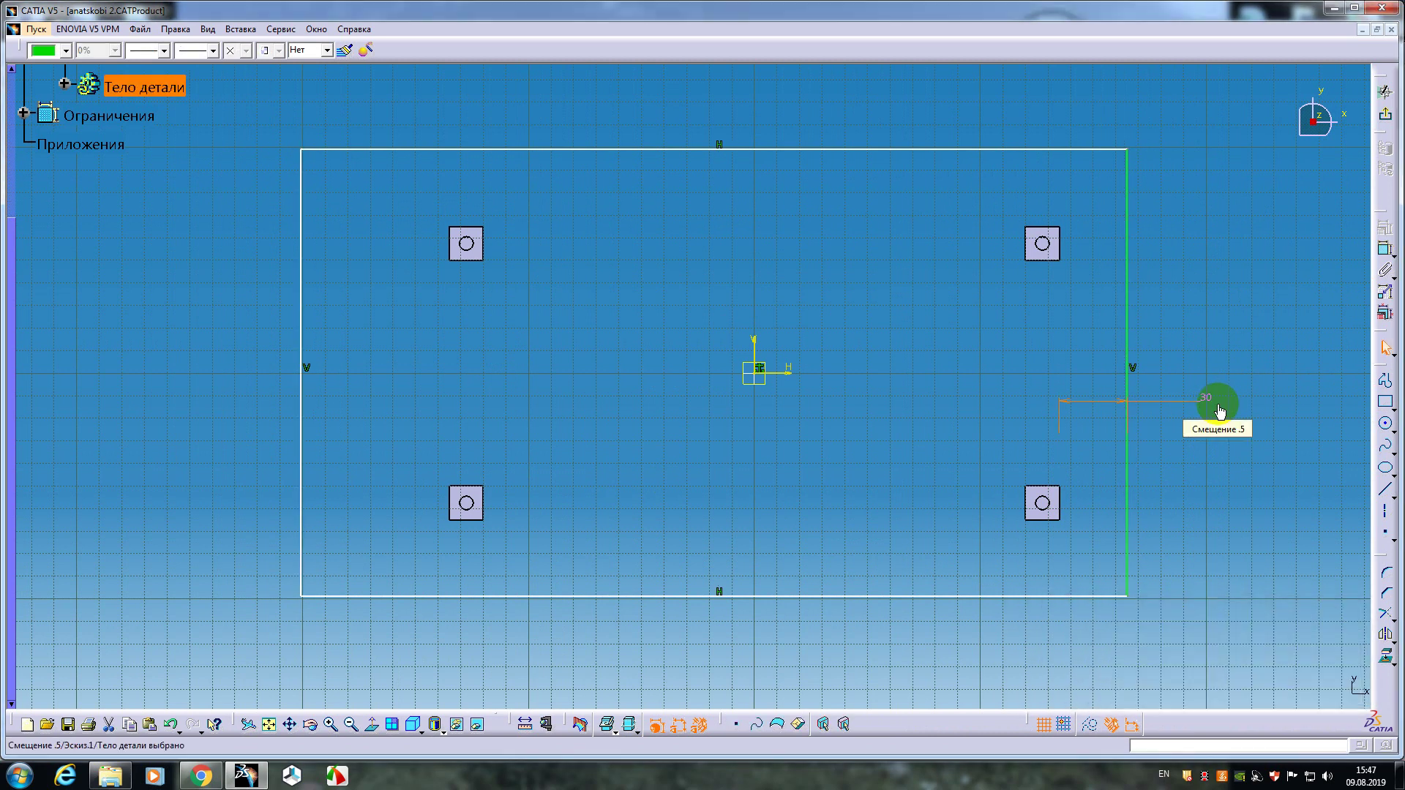
- Constrain the rectangle's left side to lie 30 mm from the outer edge of the lower left leg
left_click(1384, 248)
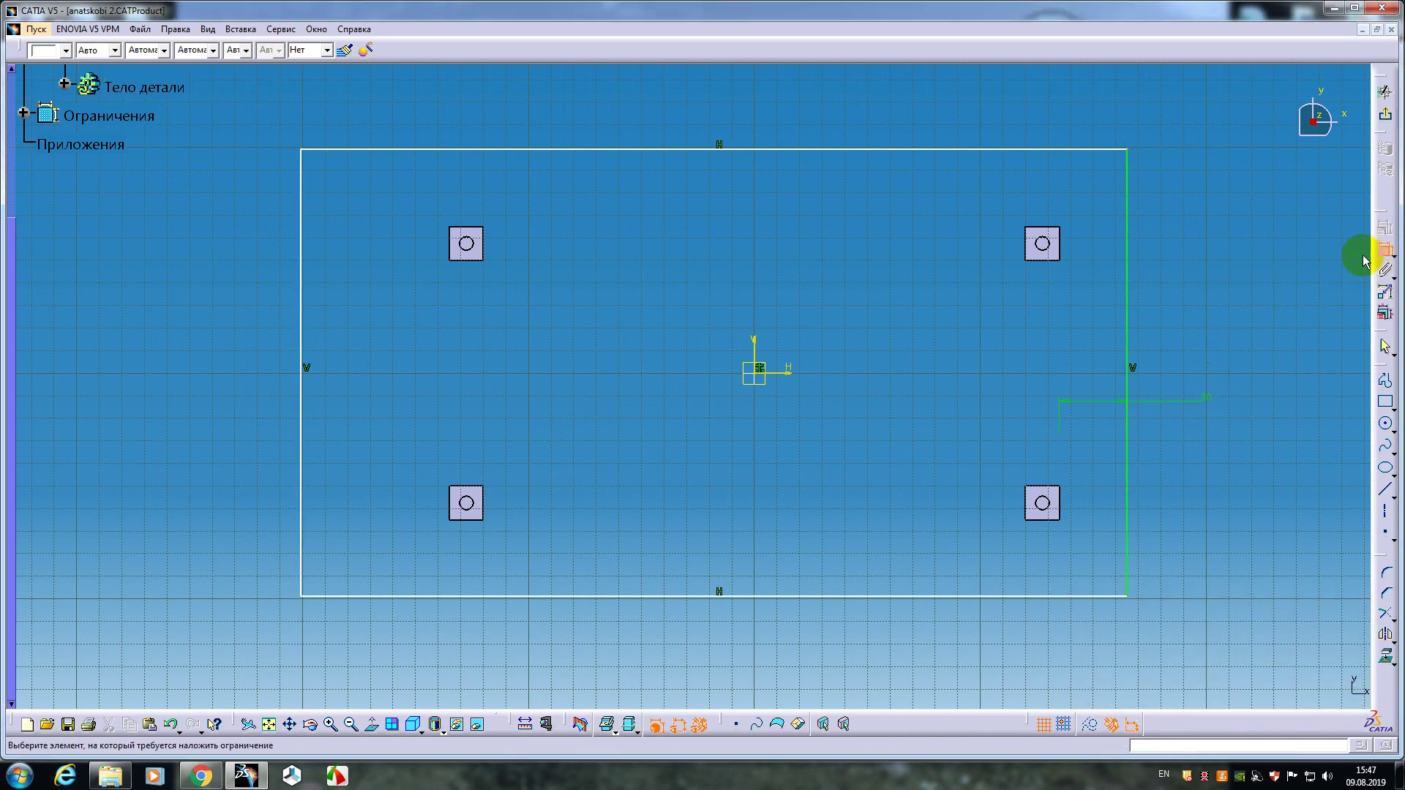
left_click(447, 505)
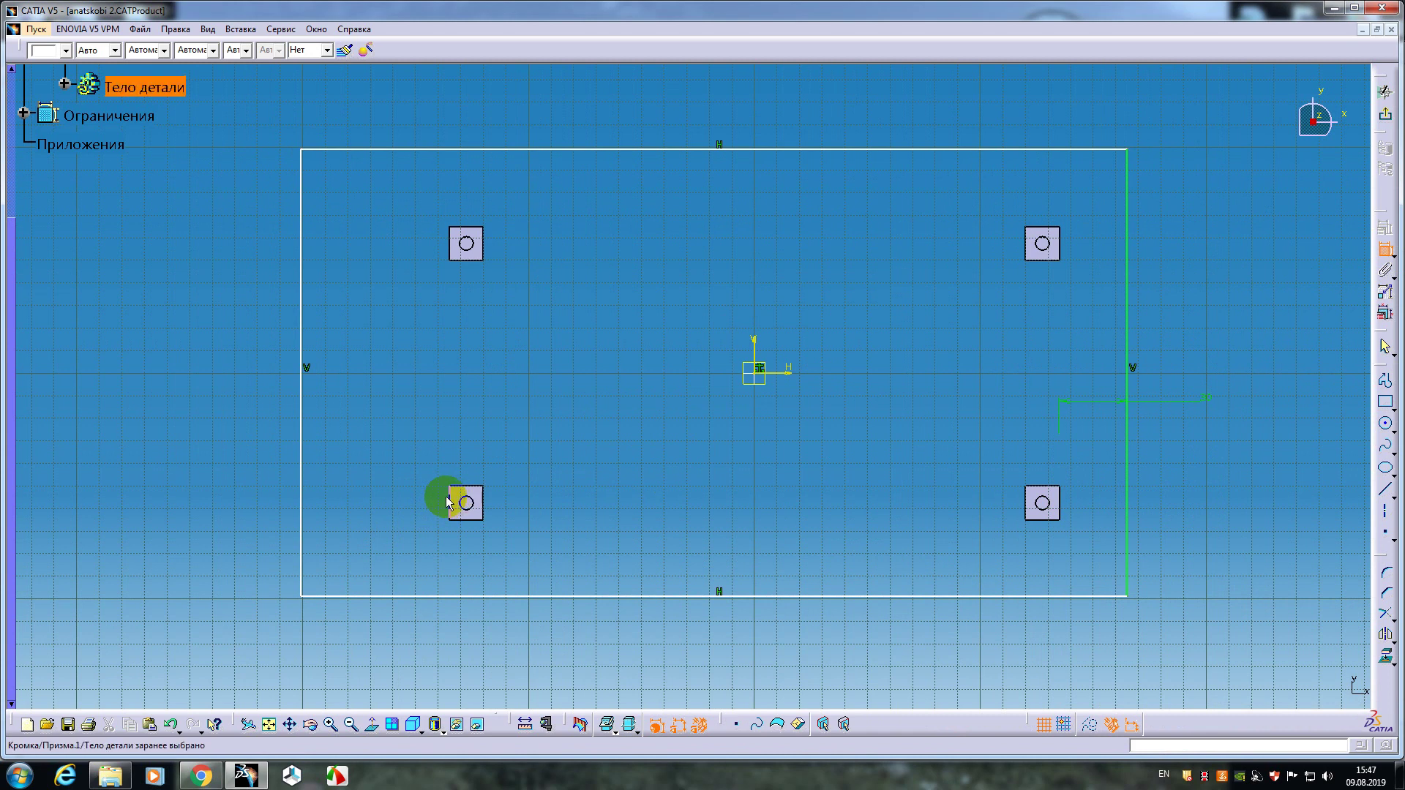
left_click(301, 494)
double_click(214, 468)
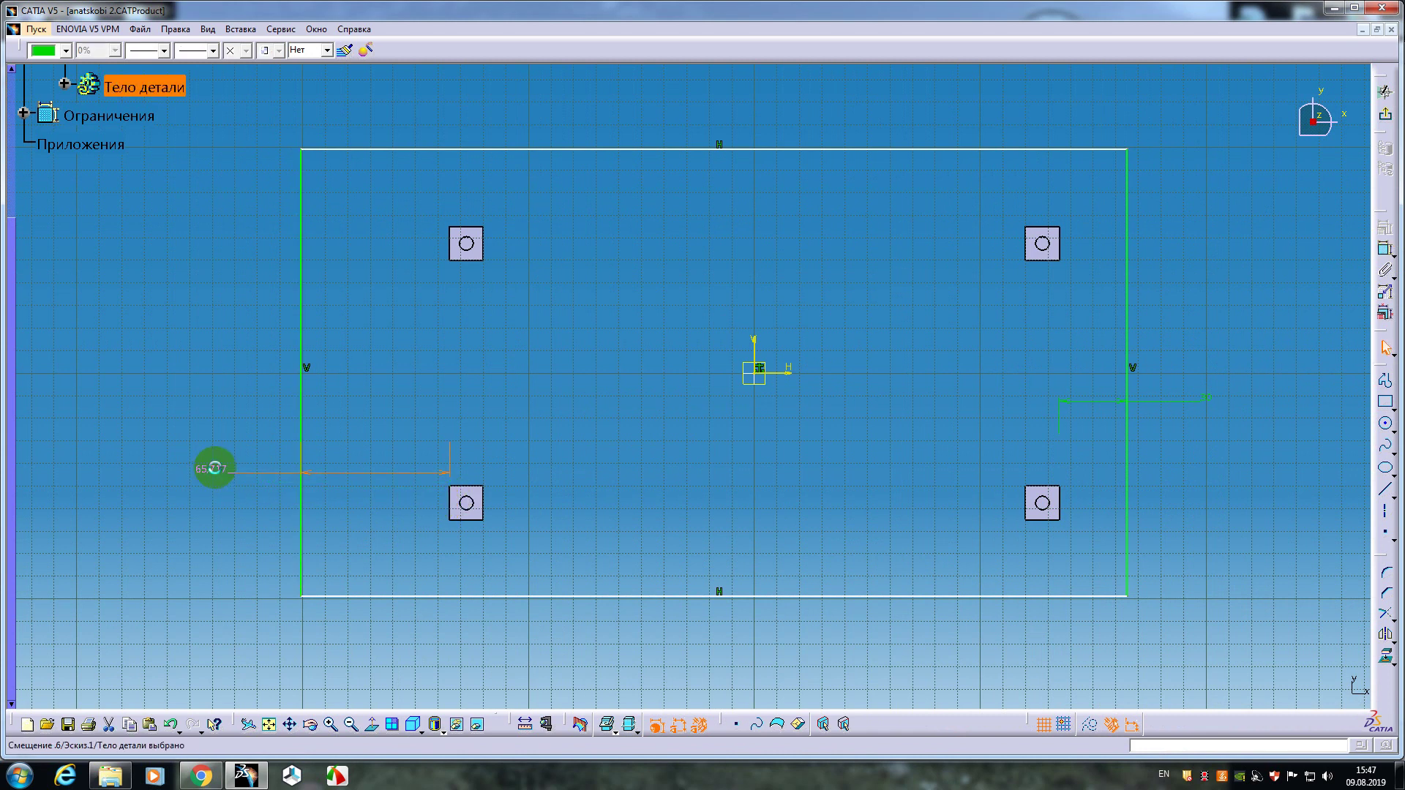
key("Return")
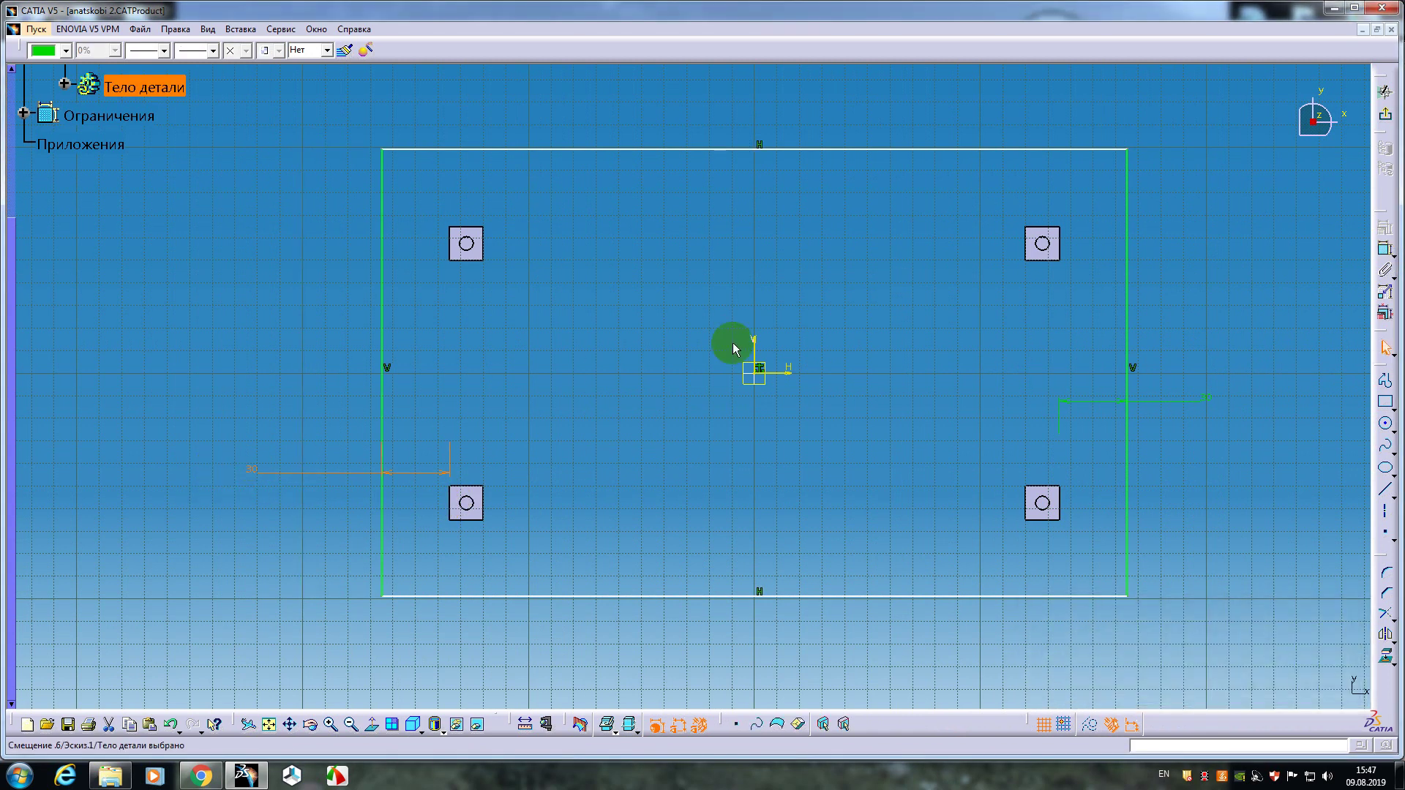
- Constrain the rectangle's upper side to lie 30 mm from the outer edge of the upper right leg
left_click(1384, 253)
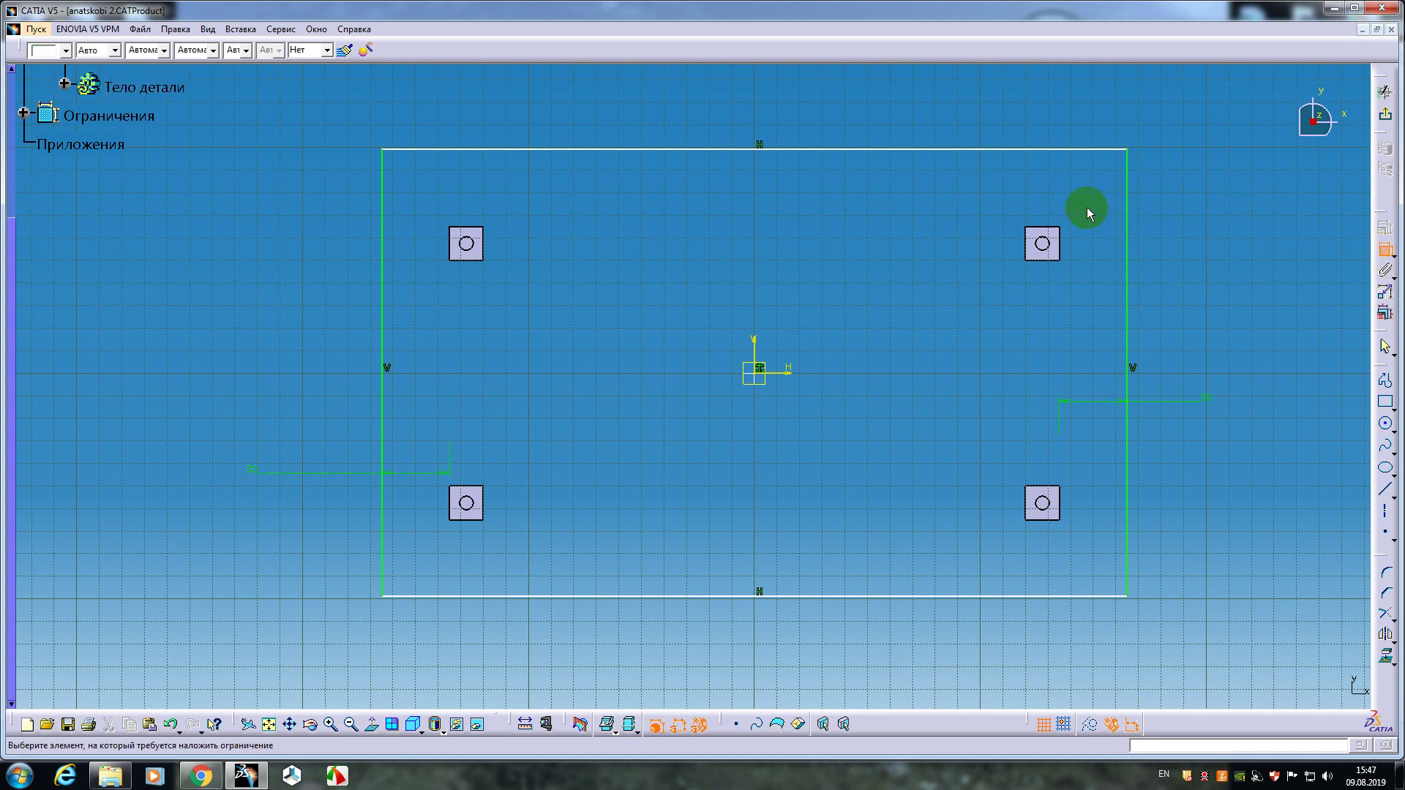
left_click(1048, 228)
left_click(1057, 148)
left_click(1189, 194)
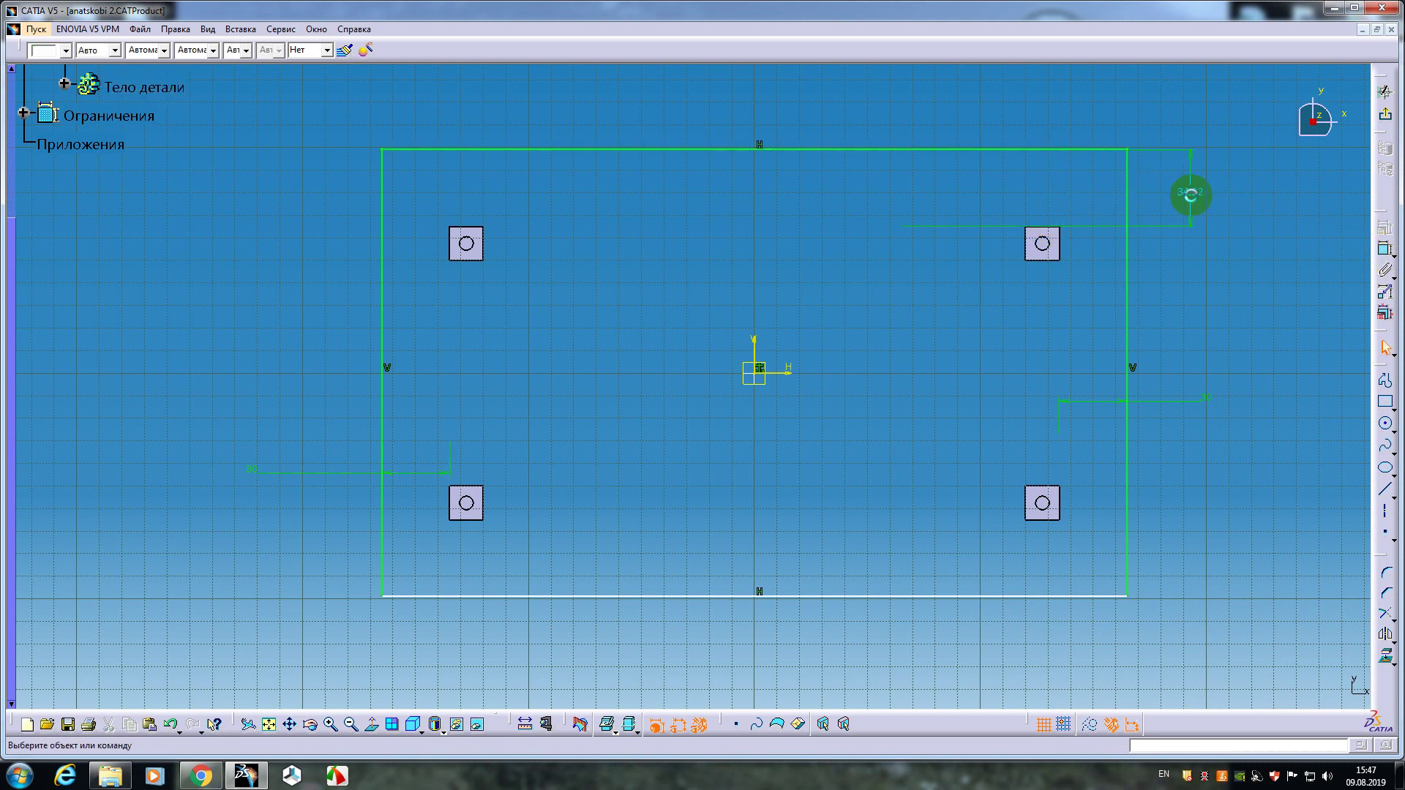
double_click(1192, 196)
key("Return")
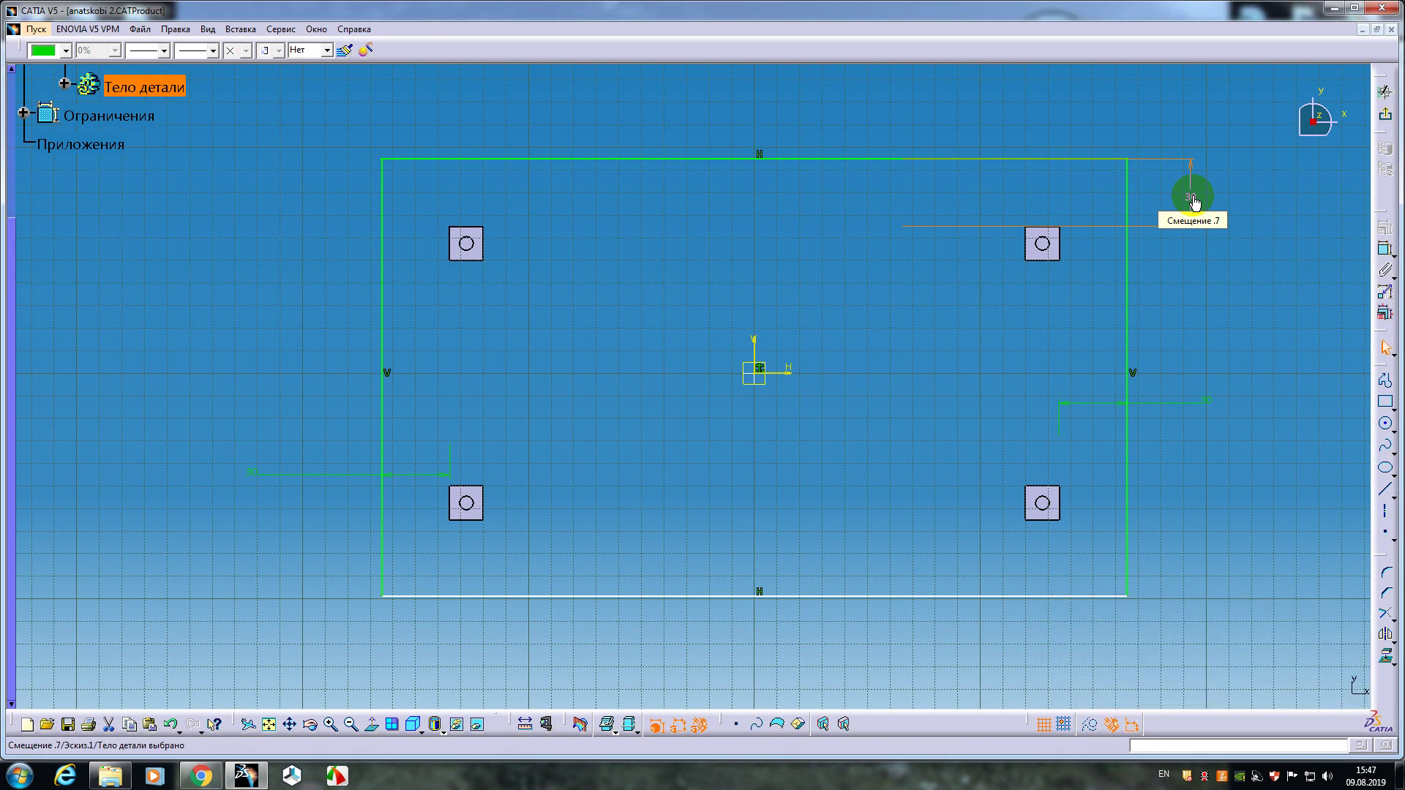
- Constrain the rectangle's lower side to lie 30 mm from the lower right leg's outer edge, and exit the sketch
left_click(1384, 252)
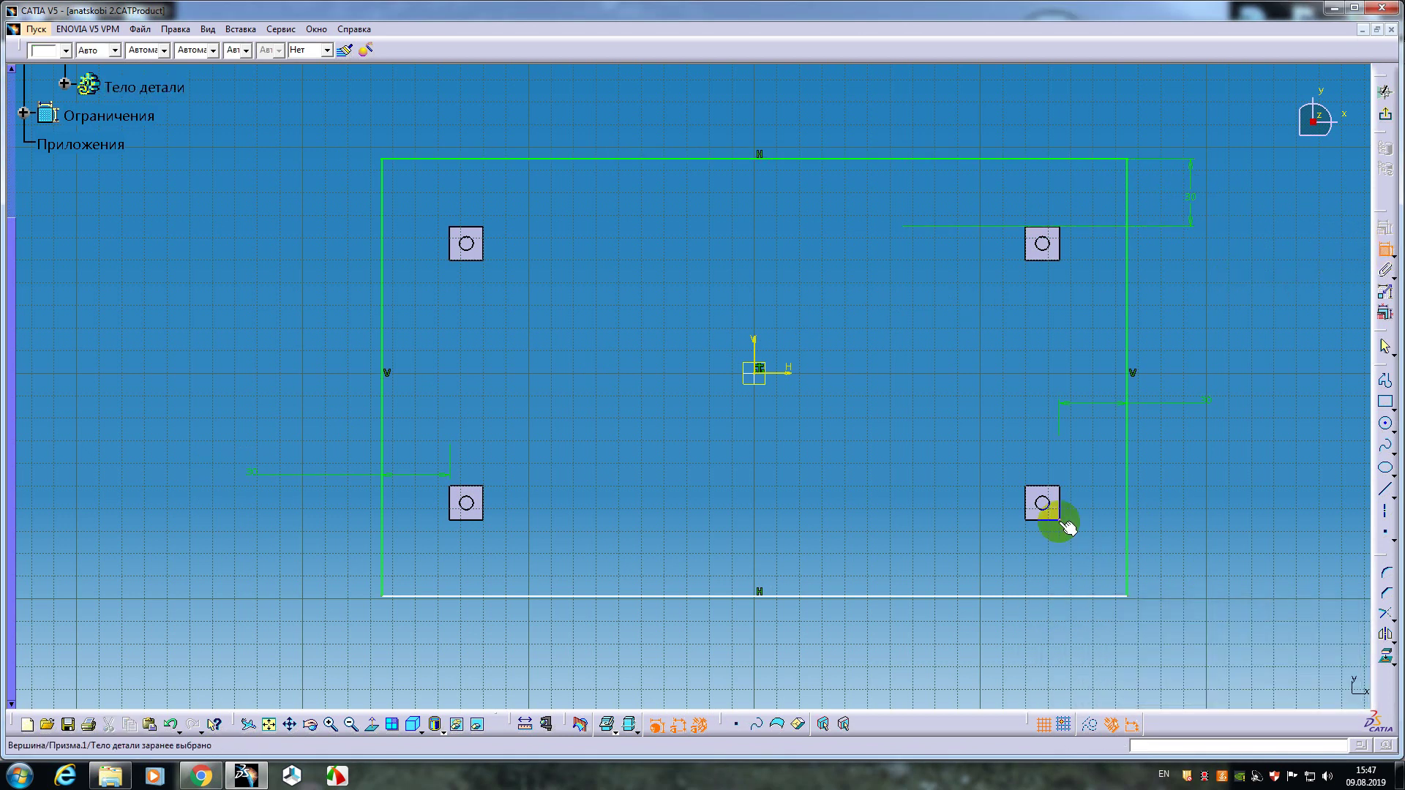
left_click(1052, 596)
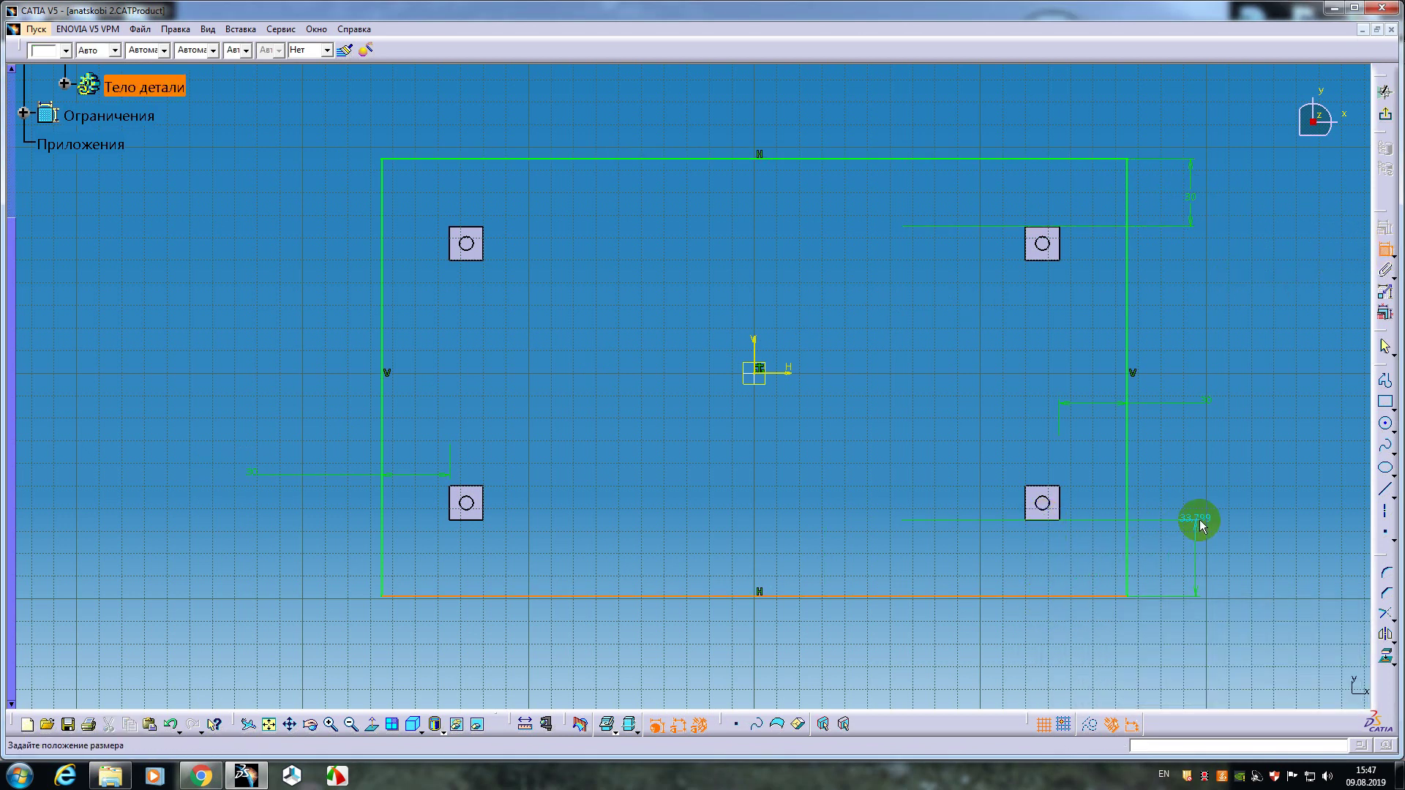
double_click(1200, 526)
type("30")
key("Return")
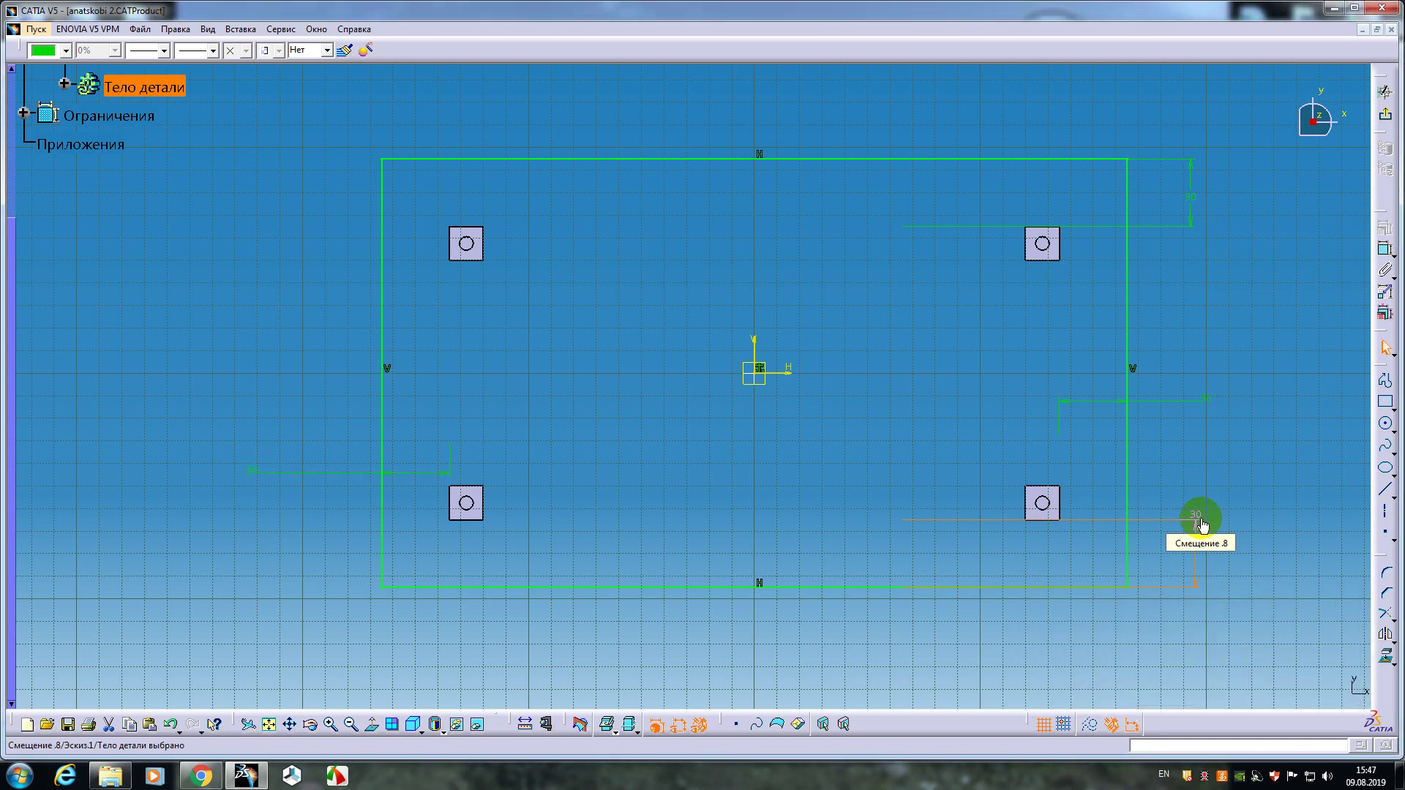
left_click(1368, 132)
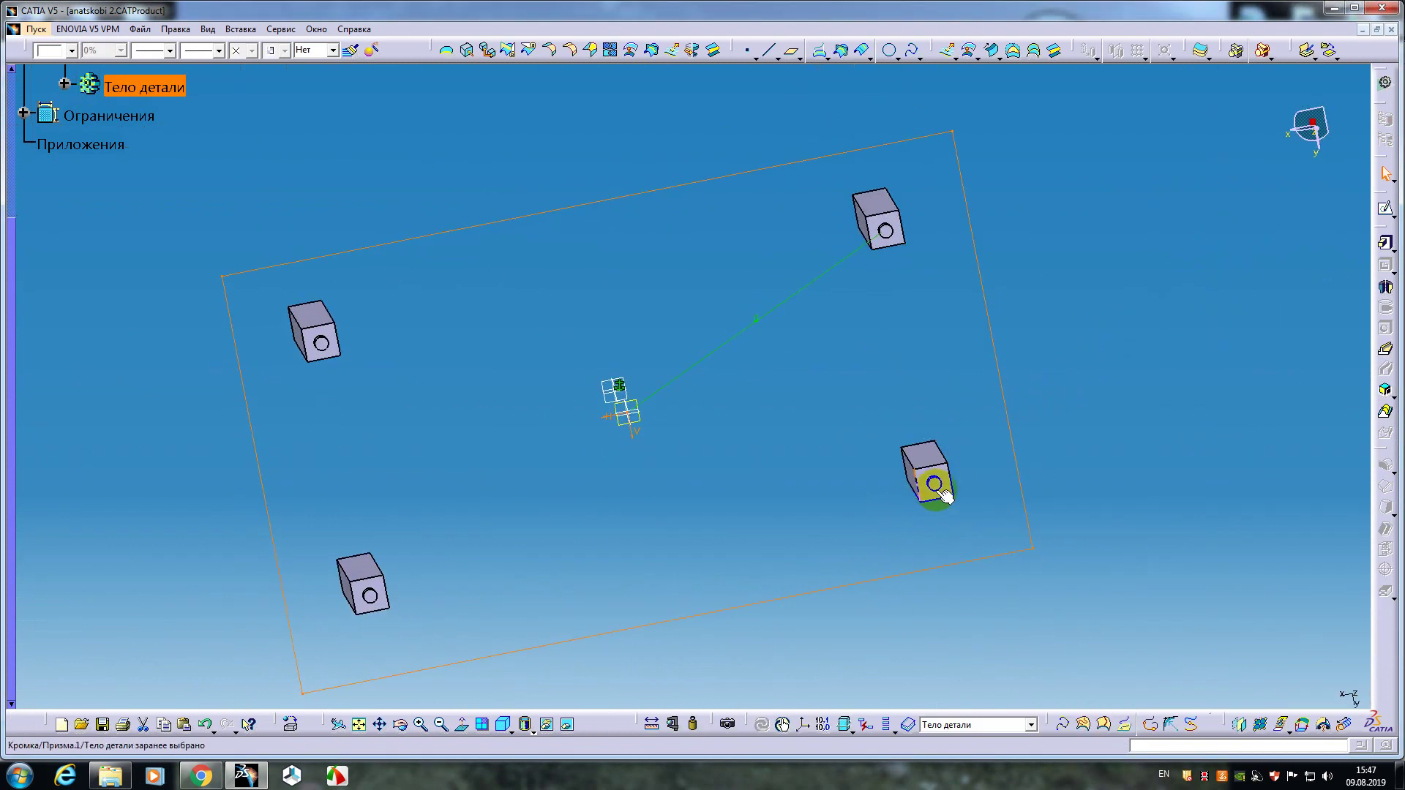
- Extrude the rectangle upward with a Pad to form the slab resting on the four legs
mouse_move(768, 555)
middle_mouse_down()
mouse_move(696, 424)
mouse_move(668, 198)
mouse_move(770, 492)
mouse_move(753, 398)
mouse_move(910, 311)
middle_mouse_up()
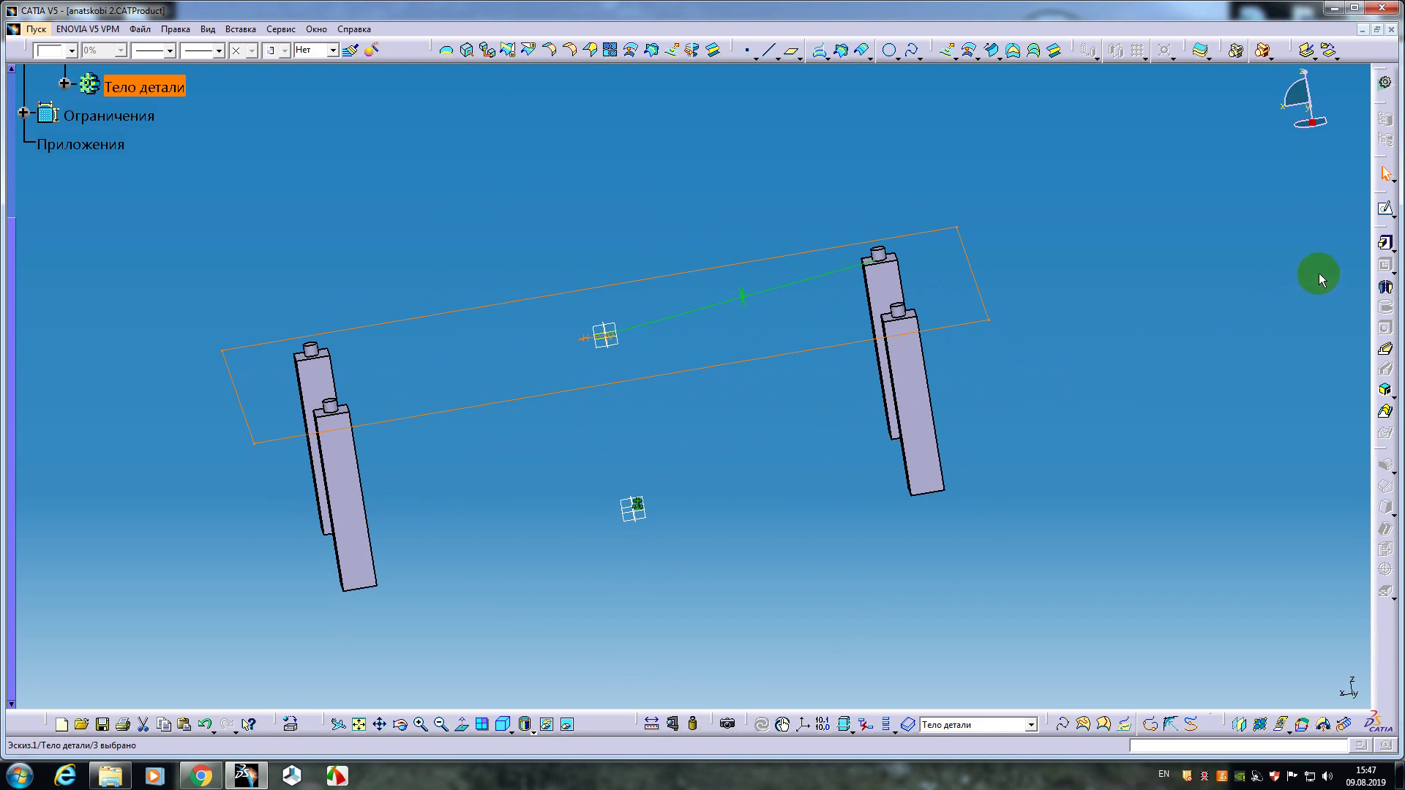
left_click(1385, 242)
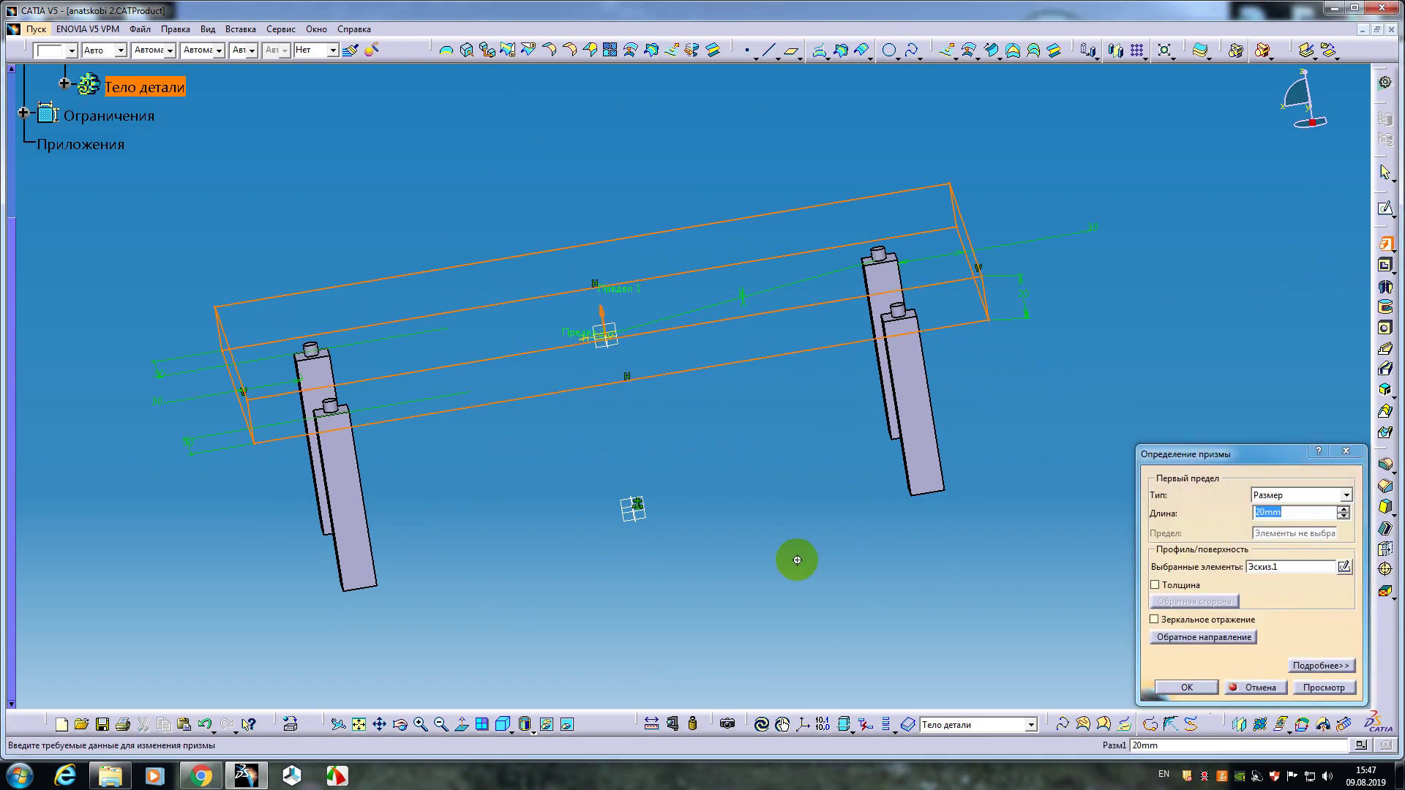
middle_click_drag(797, 560, 773, 512)
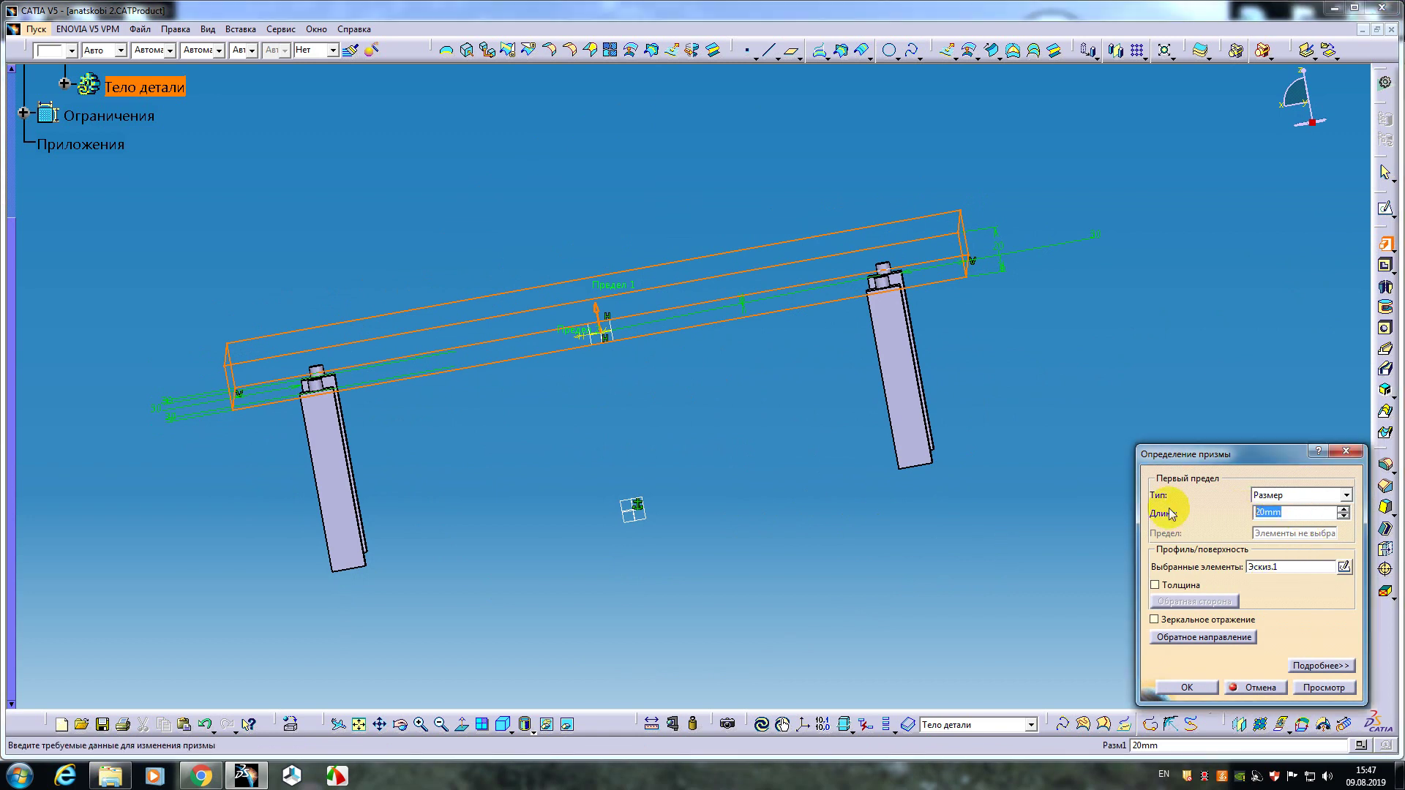
key("Return")
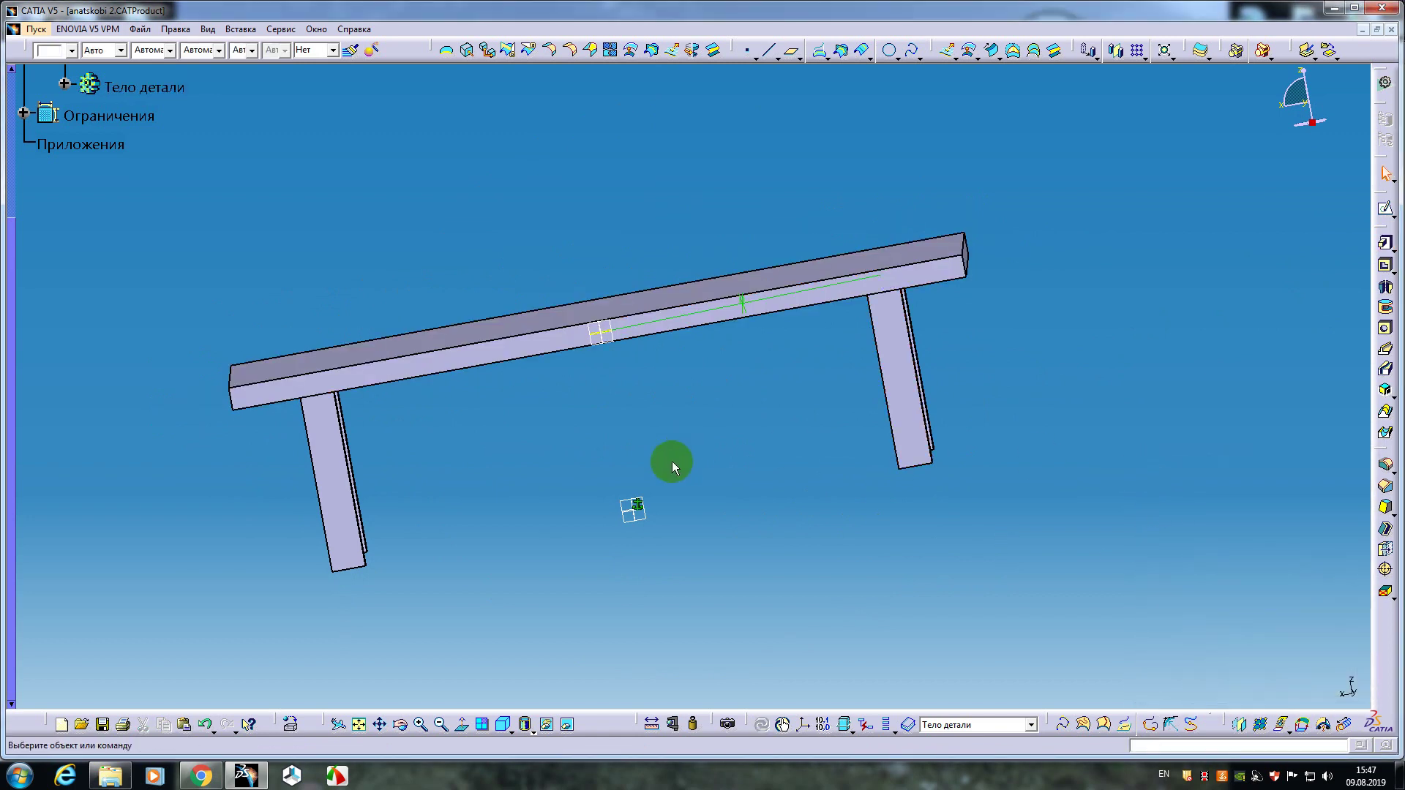
middle_click_drag(668, 461, 1003, 241)
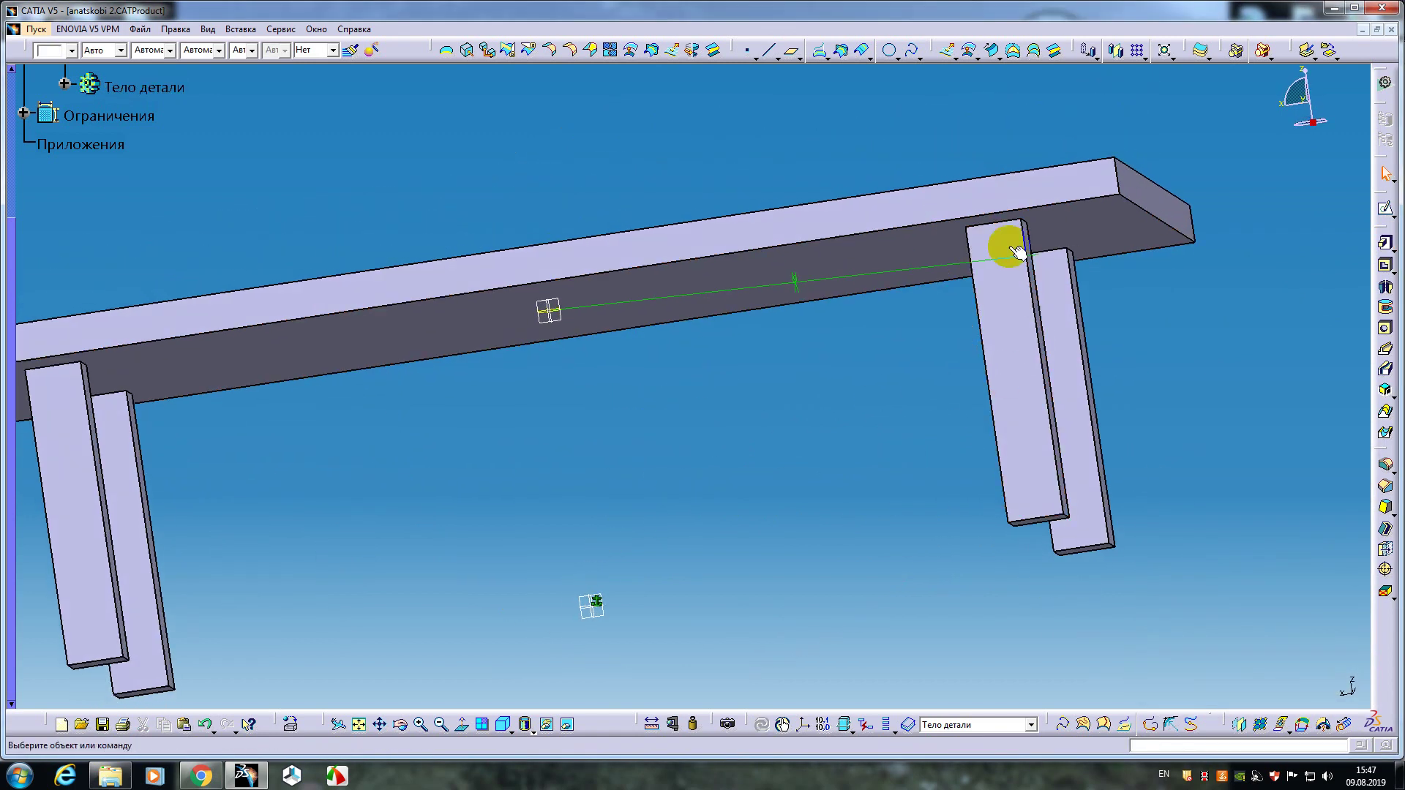
- Collapse part 3's branch in the specification tree and activate the top-level product anatskobi 2
left_click(1021, 229)
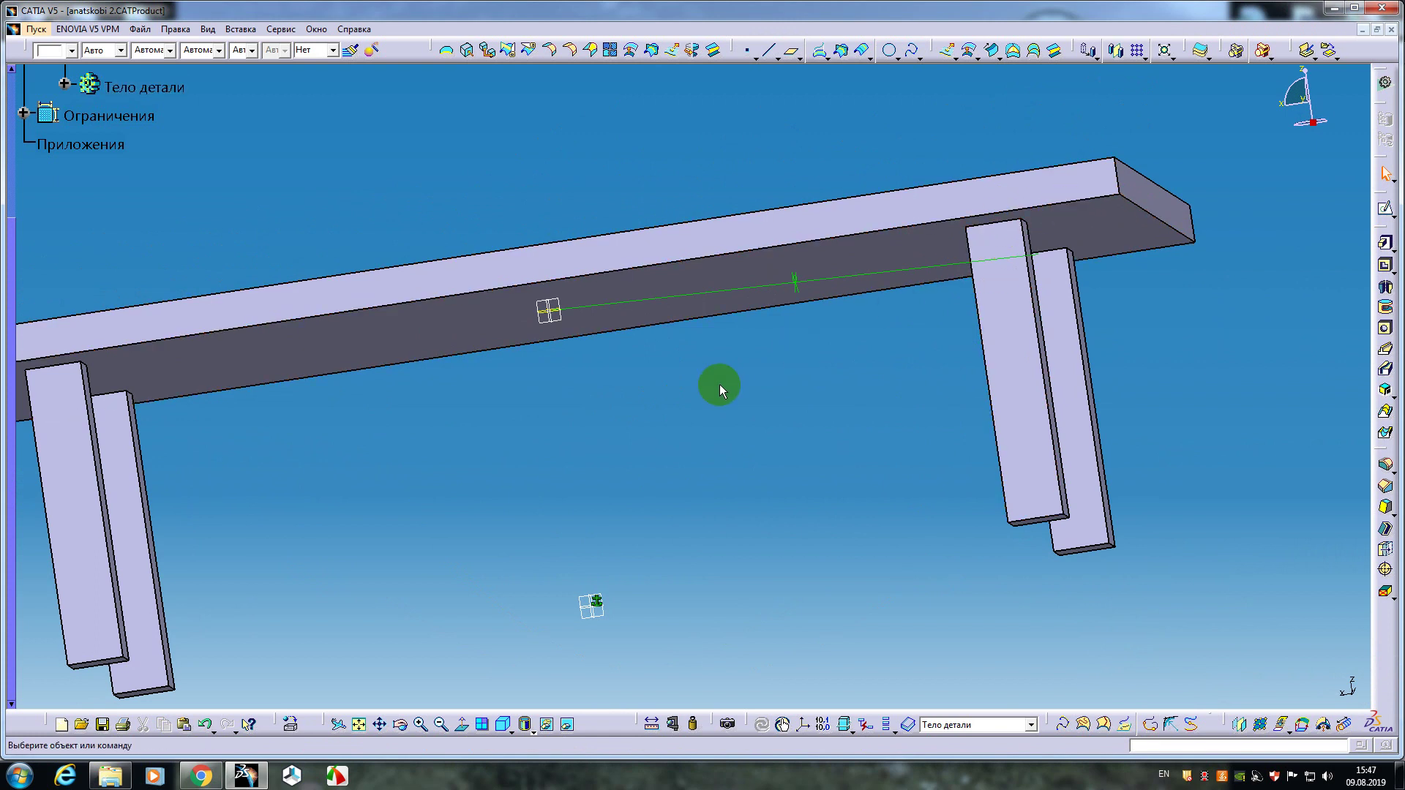
middle_click_drag(719, 385, 1074, 344)
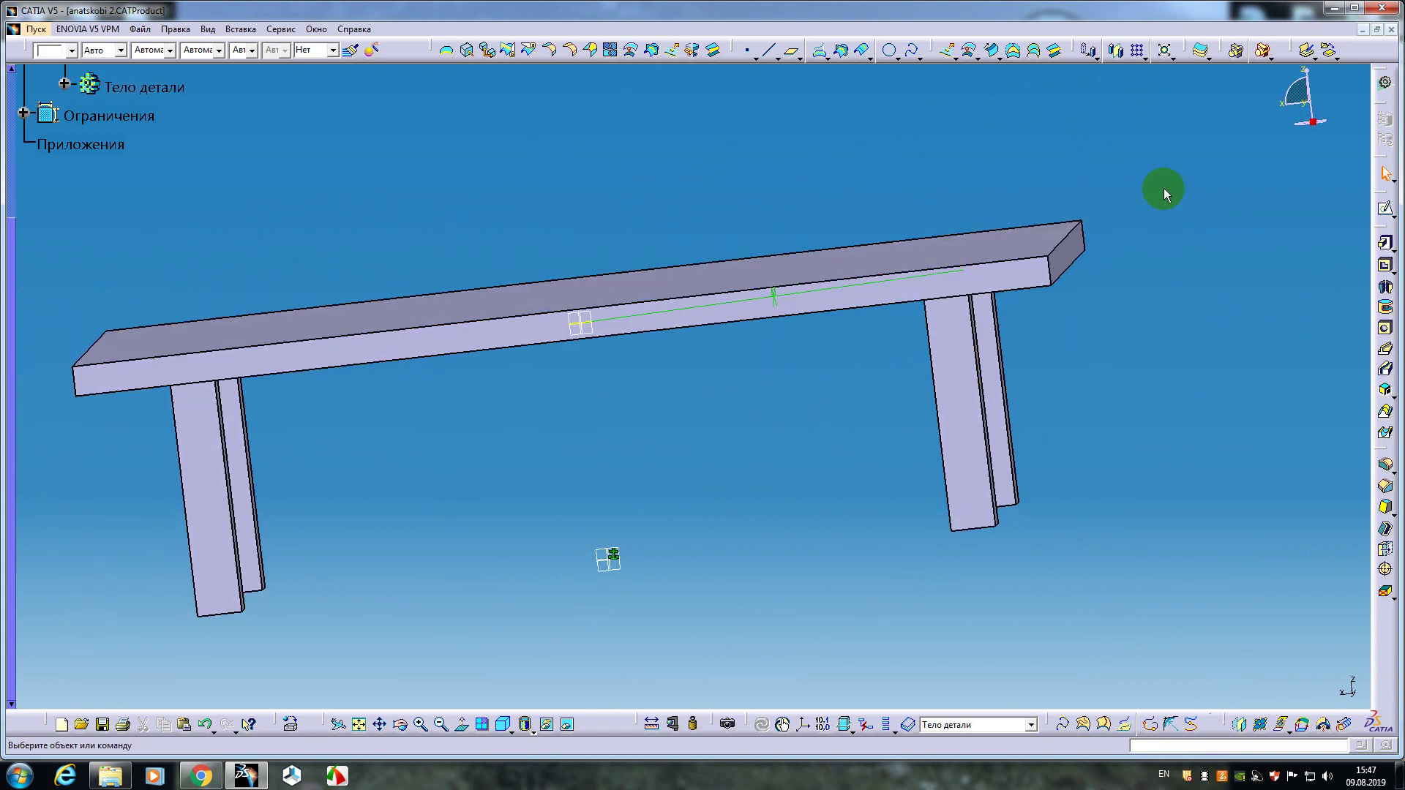
left_click(79, 162)
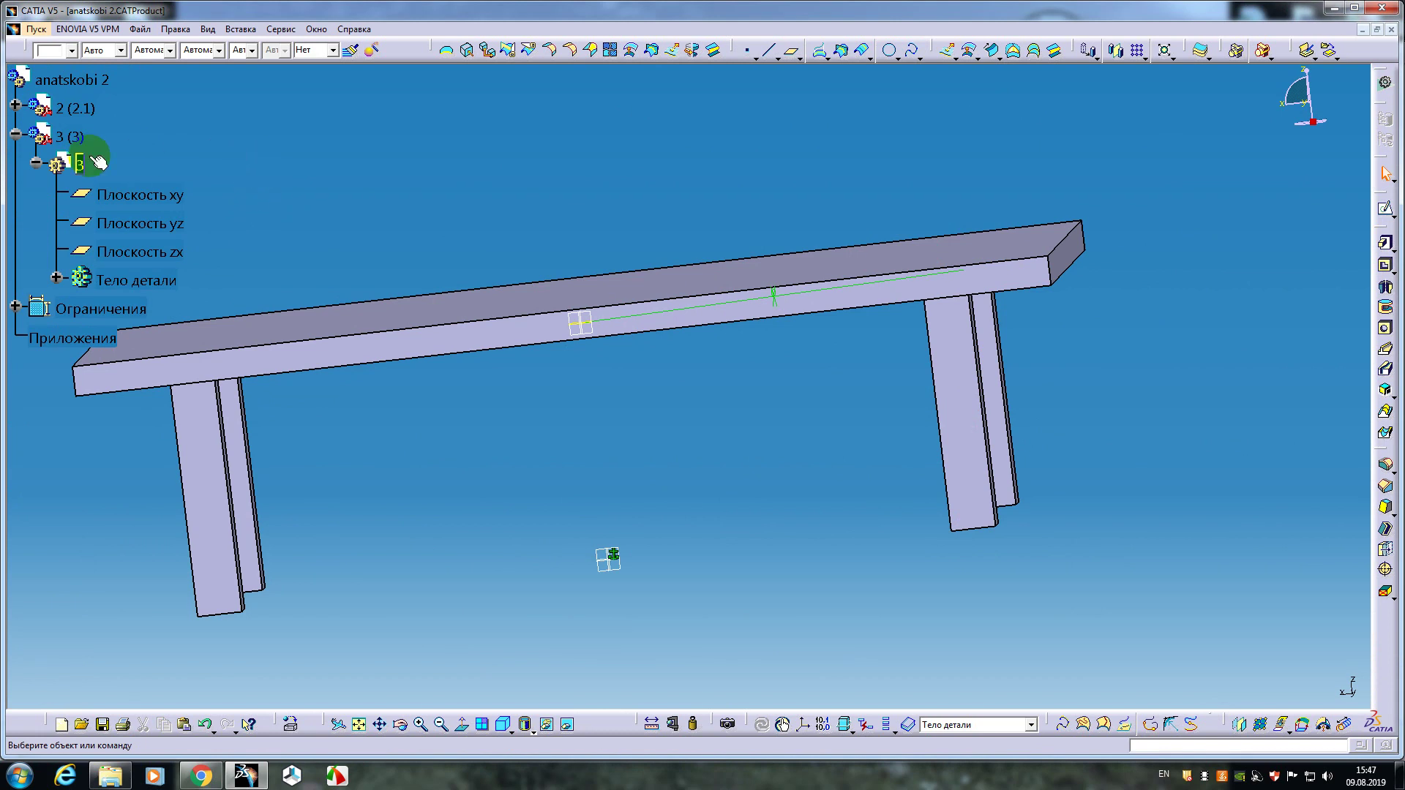
left_click(36, 163)
left_click(16, 135)
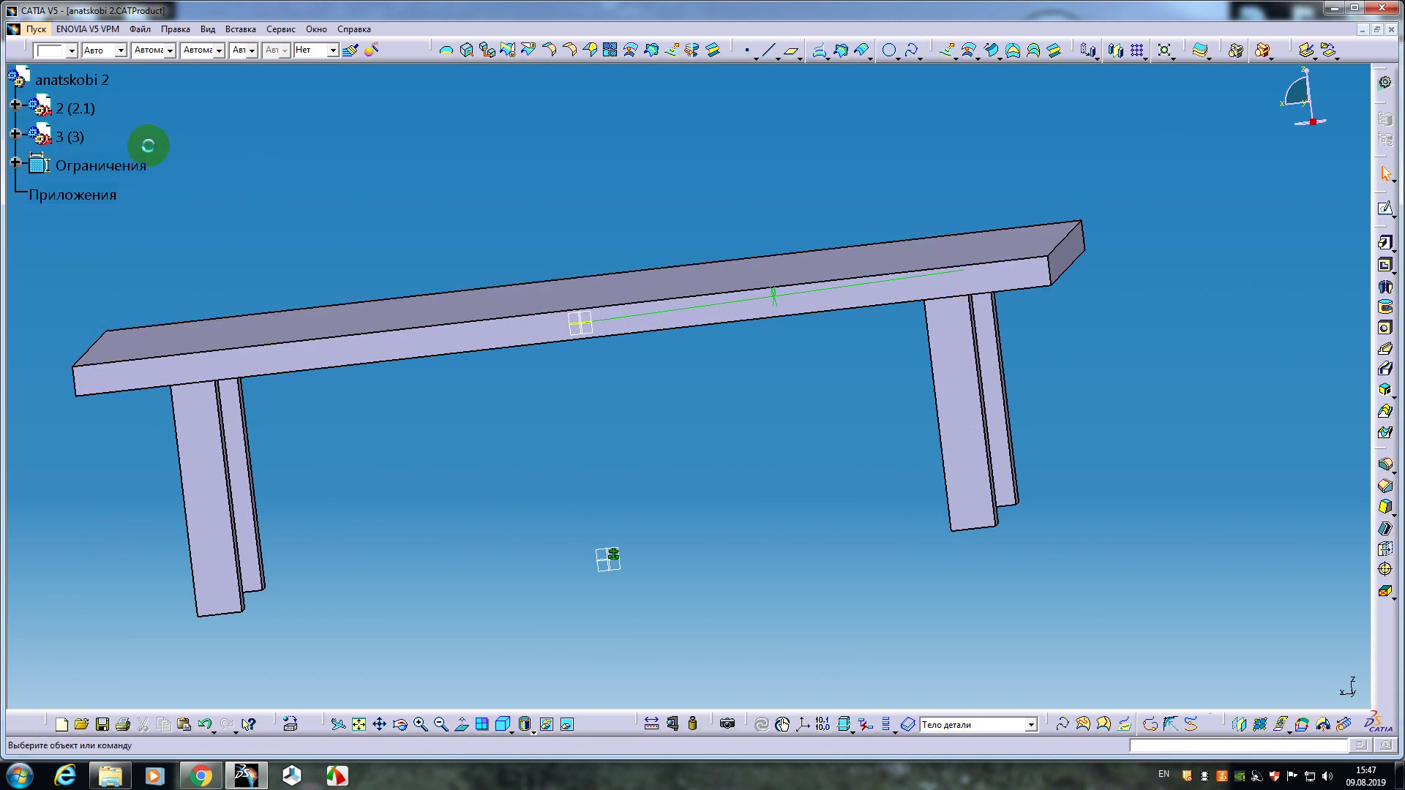
scroll(213, 145, "up", 6)
scroll(212, 145, "down", 4)
left_click(59, 143)
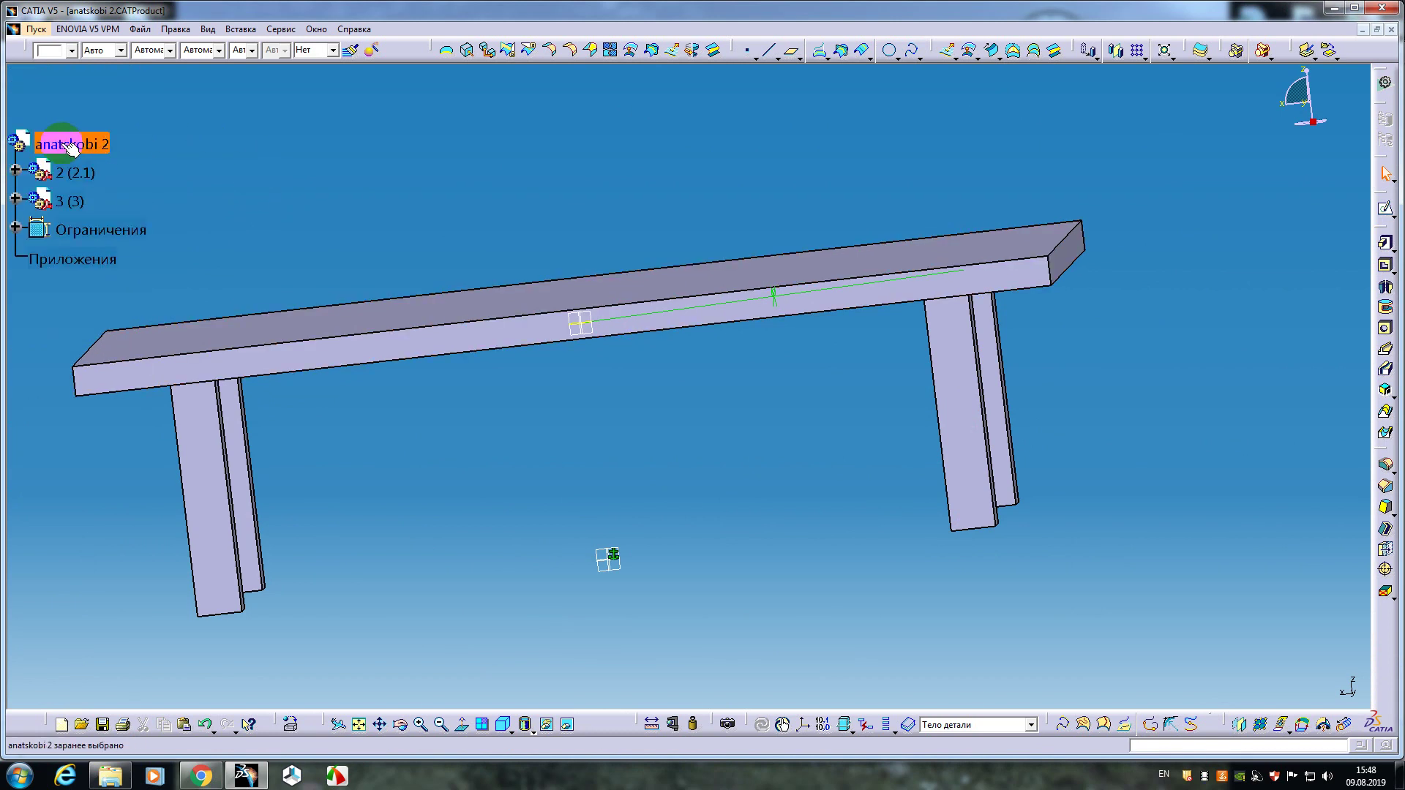
double_click(60, 143)
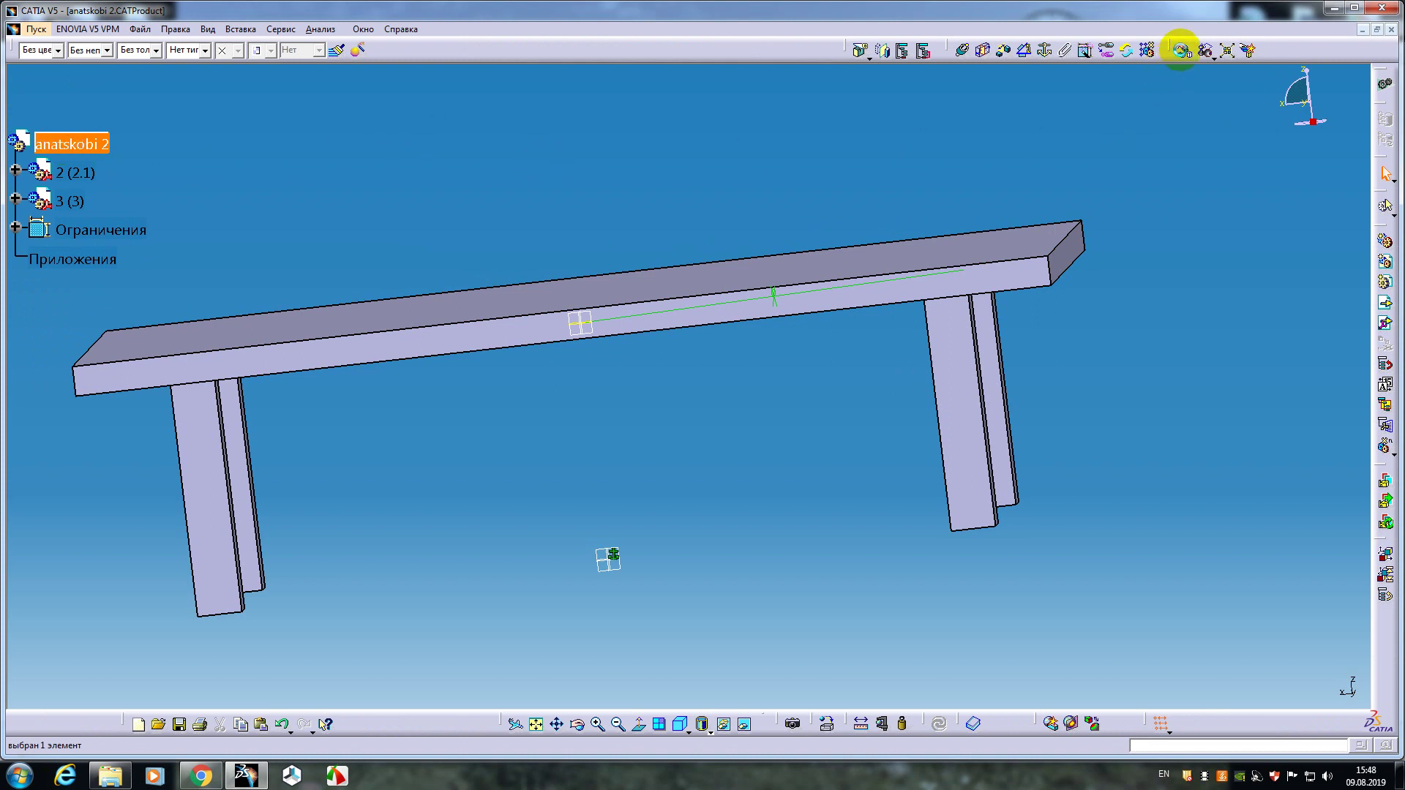
- Move the slab straight up off the legs by manipulating it along its short vertical corner edge
left_click(1180, 50)
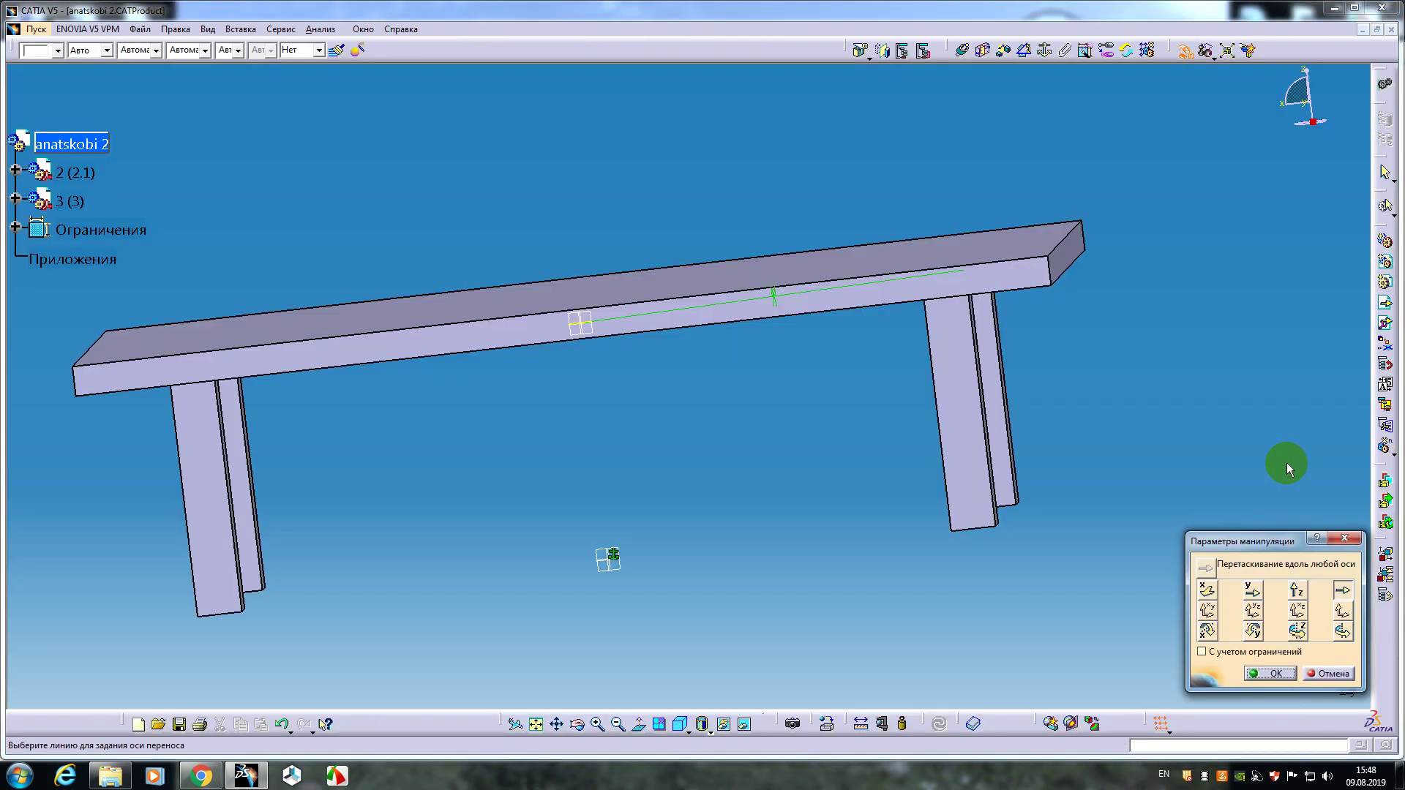
left_click(1343, 590)
left_click(1049, 281)
left_click_drag(972, 276, 963, 164)
left_click(1002, 362)
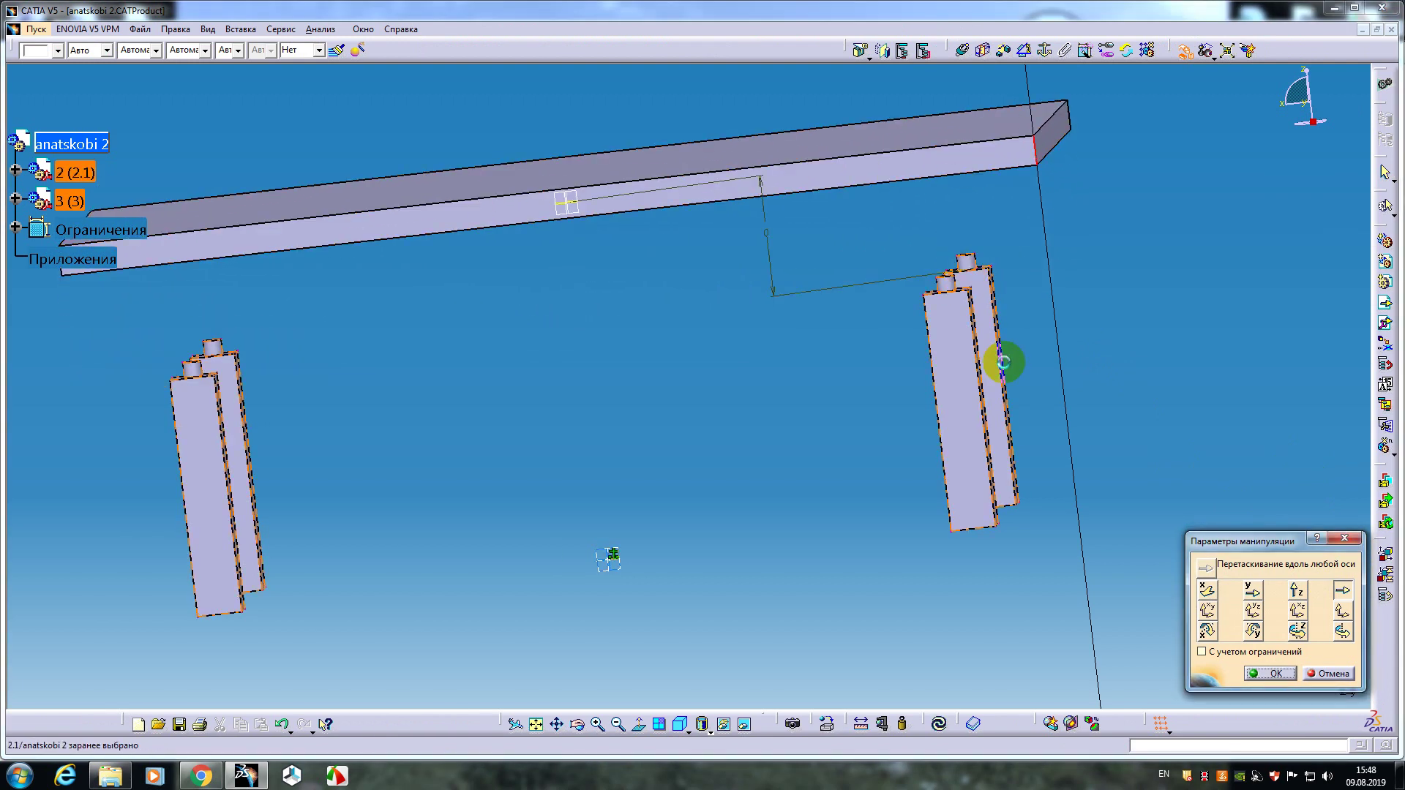
left_click(1269, 673)
- Set the graphic colour of part 3, the slab, to light brown in its properties
middle_click_drag(637, 398, 775, 333)
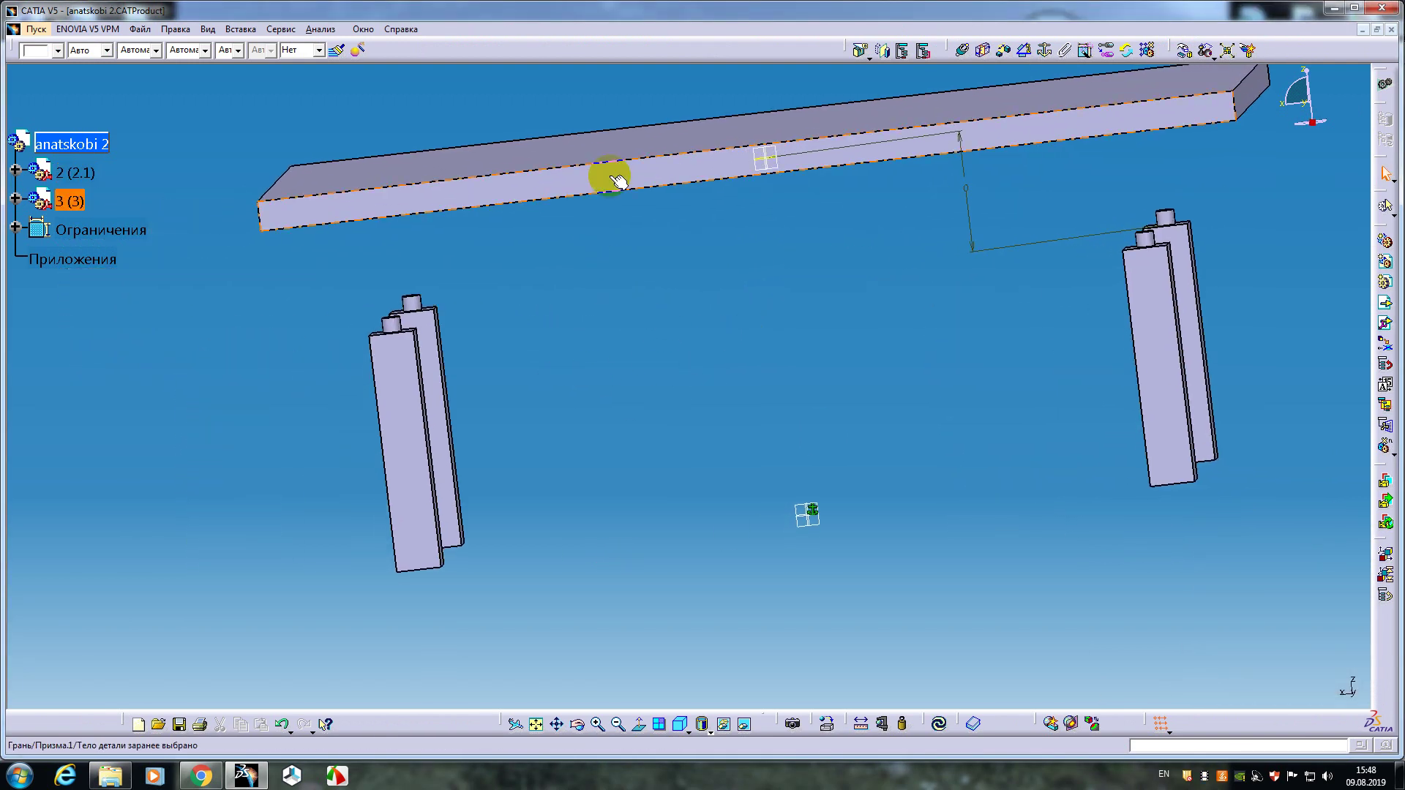
right_click(69, 200)
left_click(73, 255)
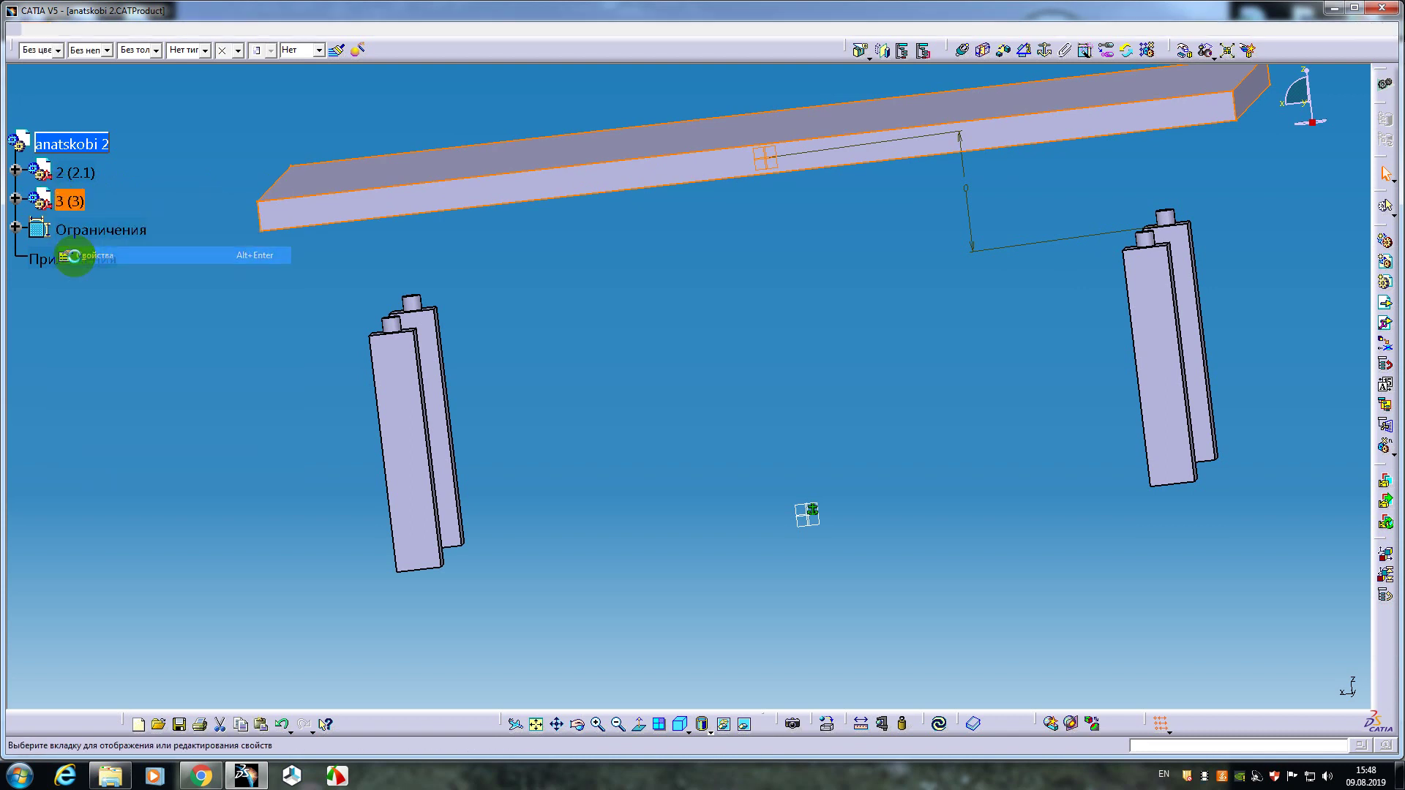
left_click(1070, 192)
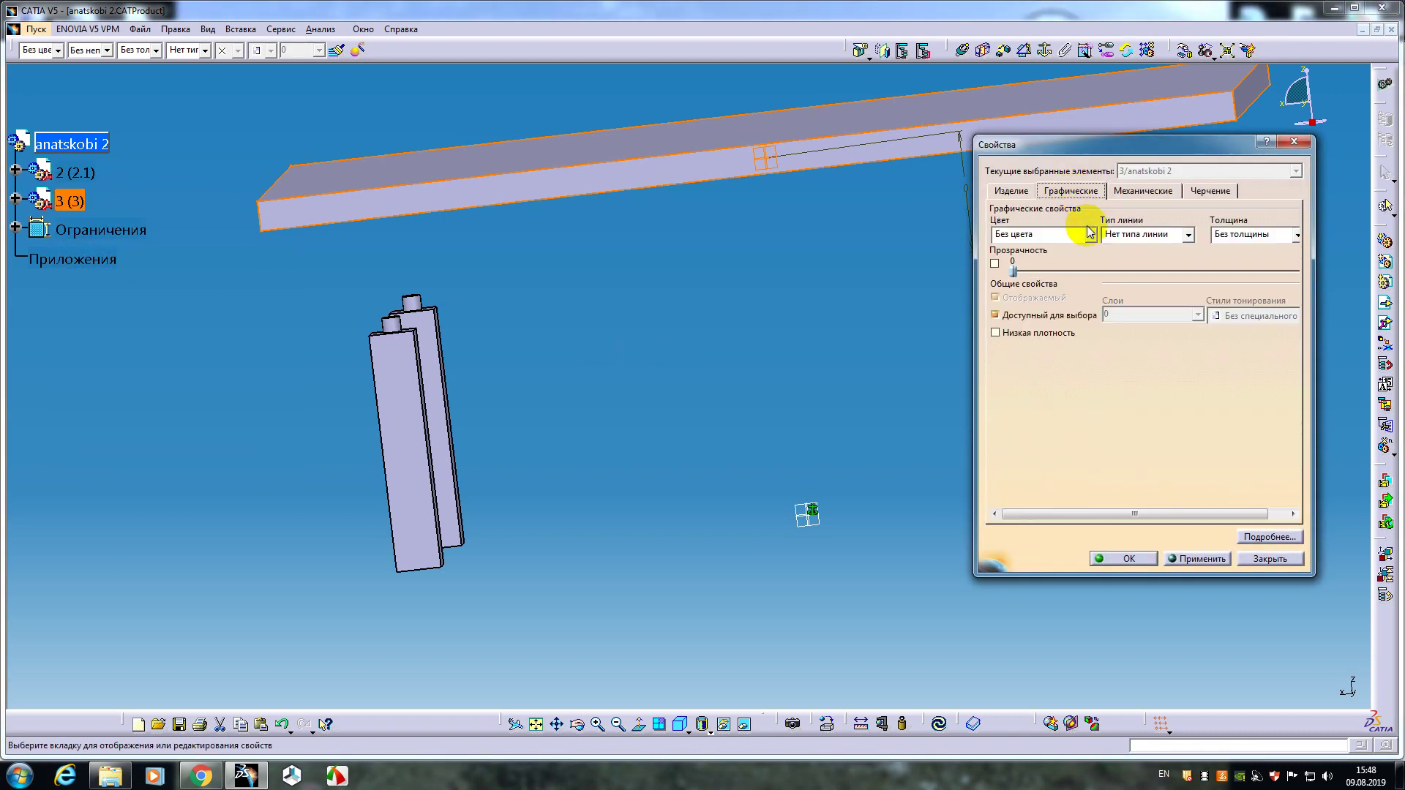
left_click(1090, 235)
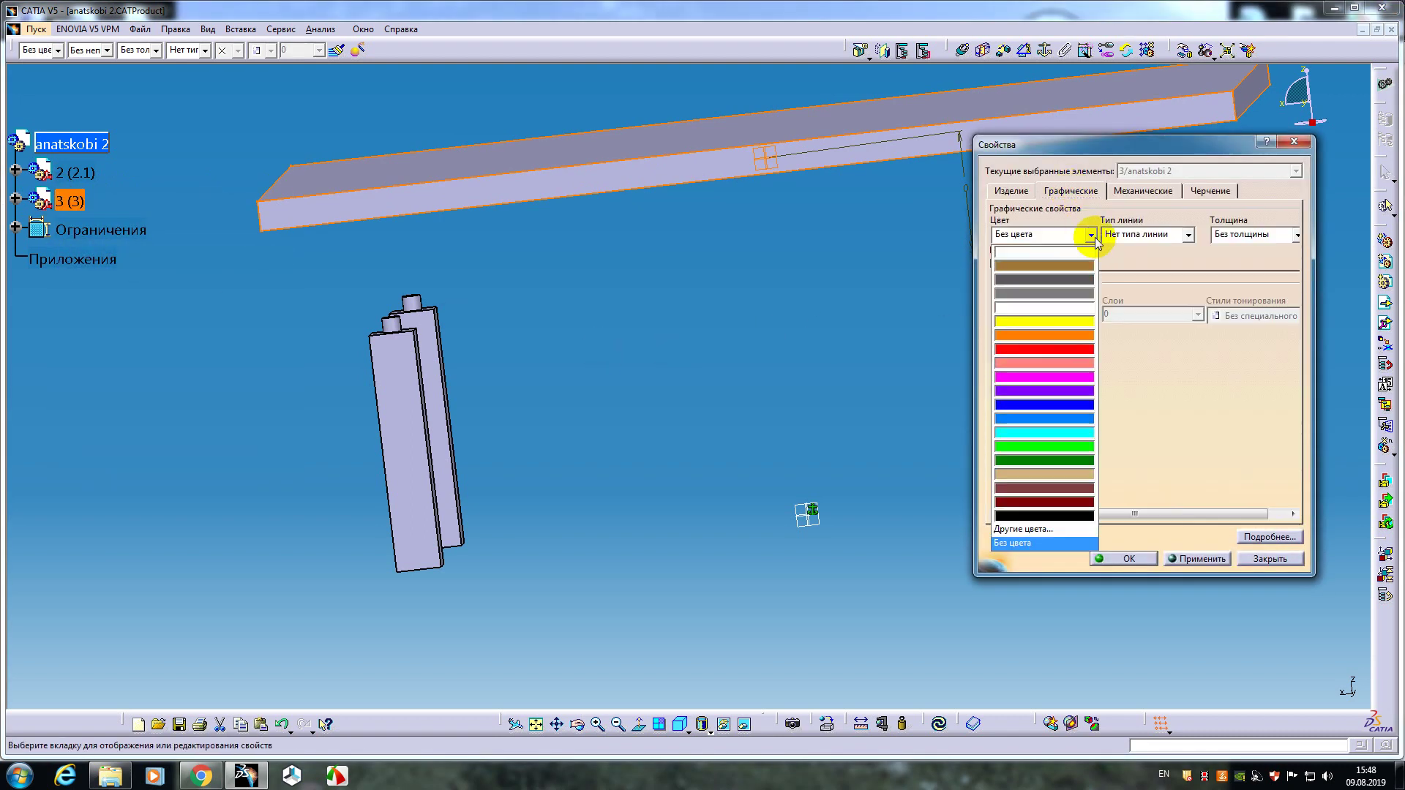
left_click(1033, 474)
left_click(1115, 558)
- Start a sketch on the slab's underside and project the circular peg edge of one leg onto it
middle_click_drag(911, 517, 919, 320)
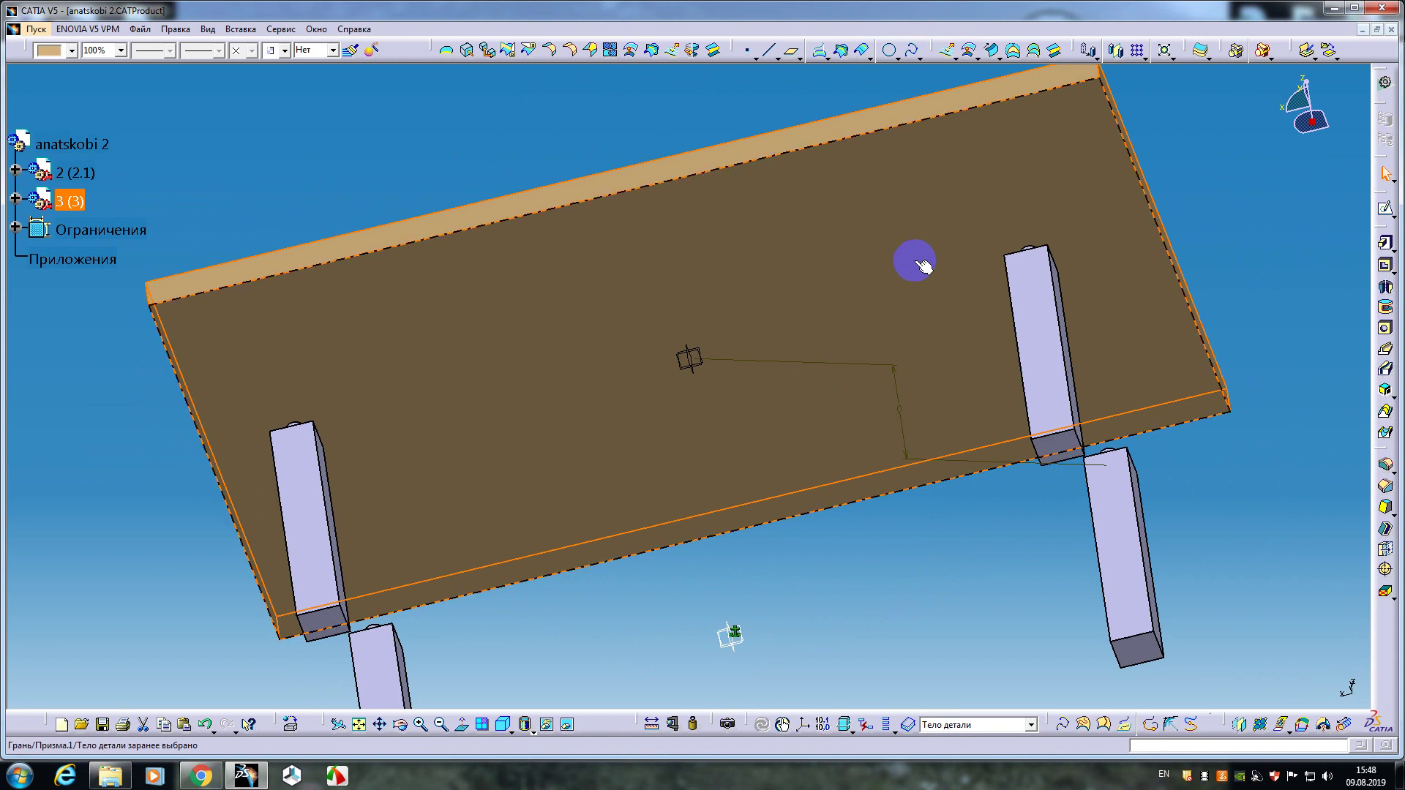
left_click(1381, 208)
left_click(1084, 306)
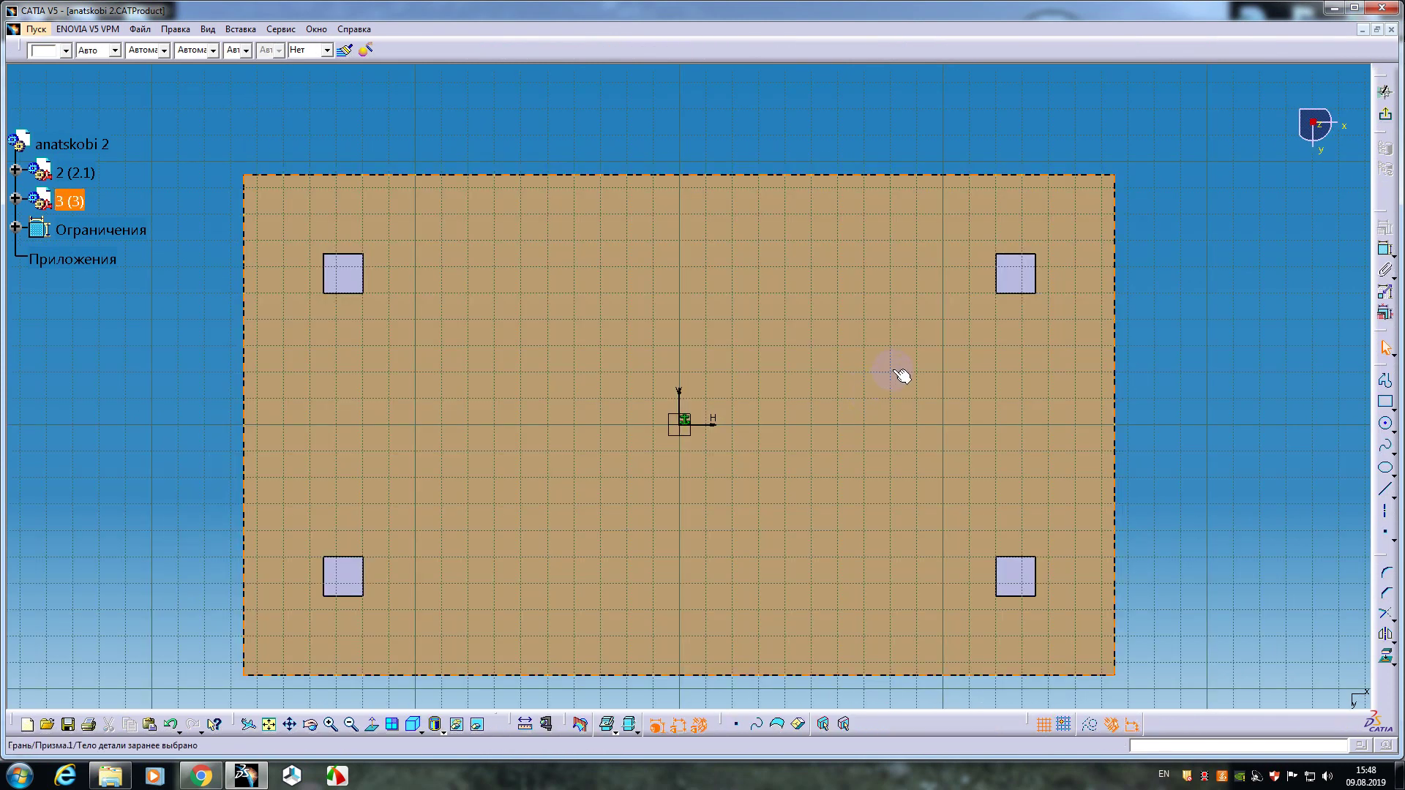
mouse_move(901, 376)
middle_mouse_down()
mouse_move(586, 511)
mouse_move(617, 380)
mouse_move(602, 424)
mouse_move(769, 455)
mouse_move(800, 414)
middle_mouse_up()
left_click(1387, 655)
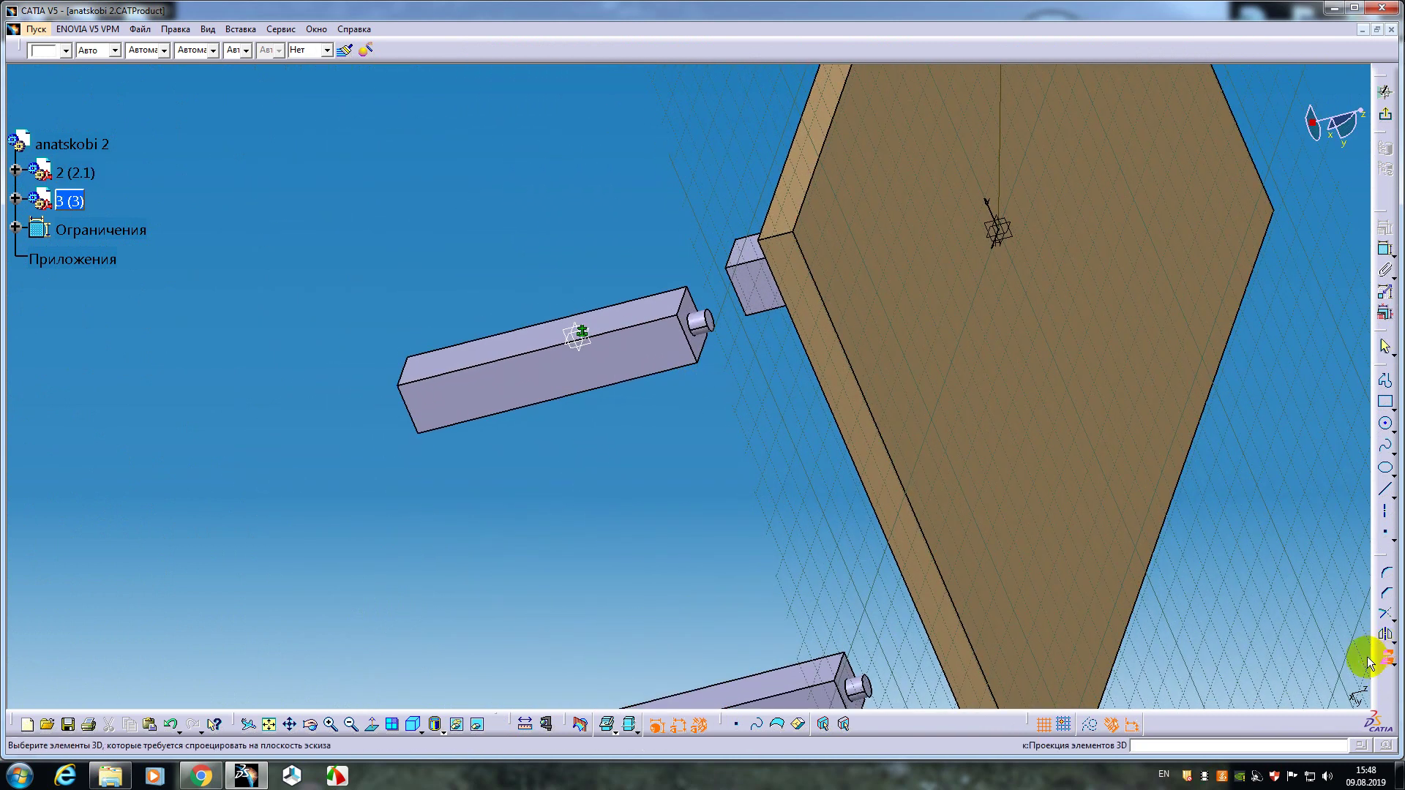
left_click(716, 323)
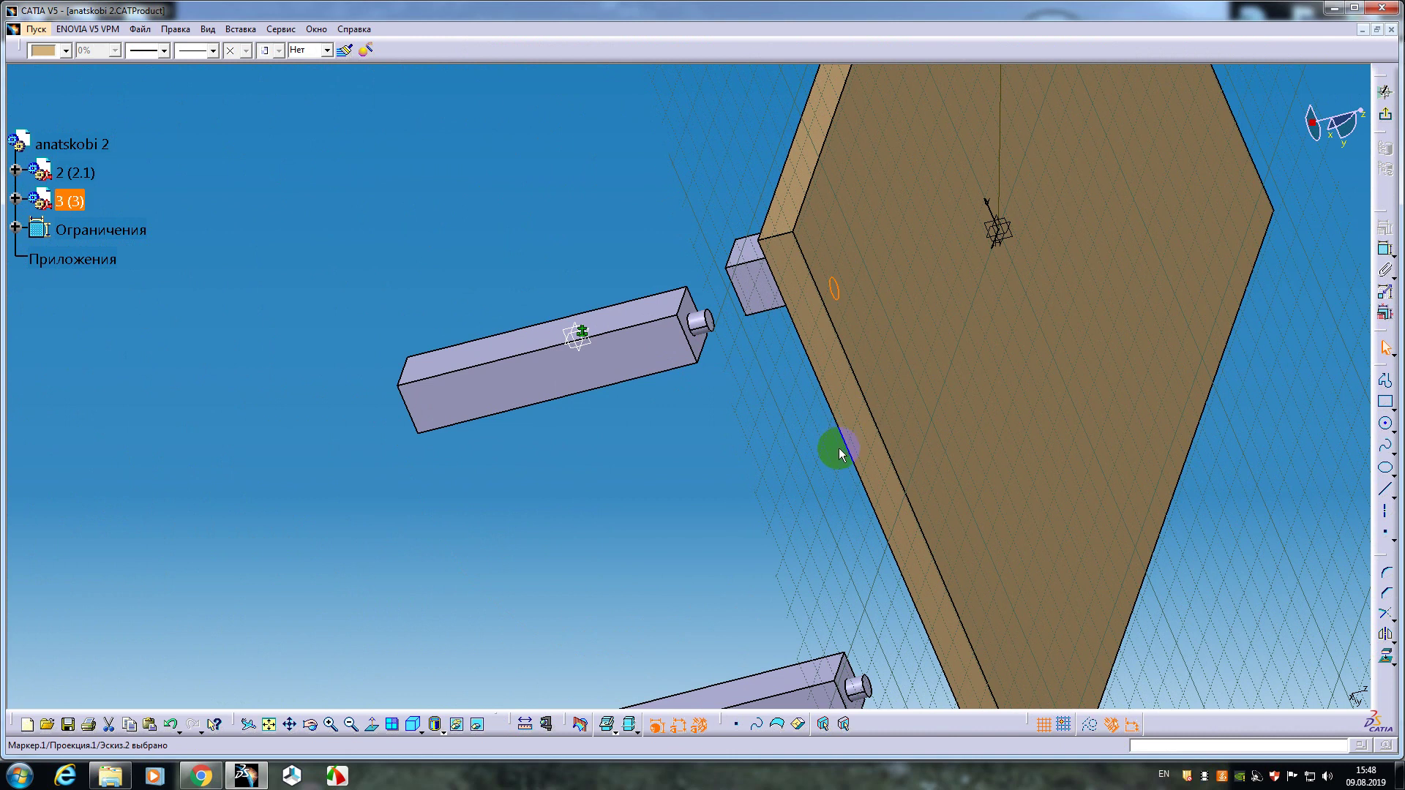
- Project the circular peg edge of the second leg onto the slab's underside sketch
left_click(1386, 656)
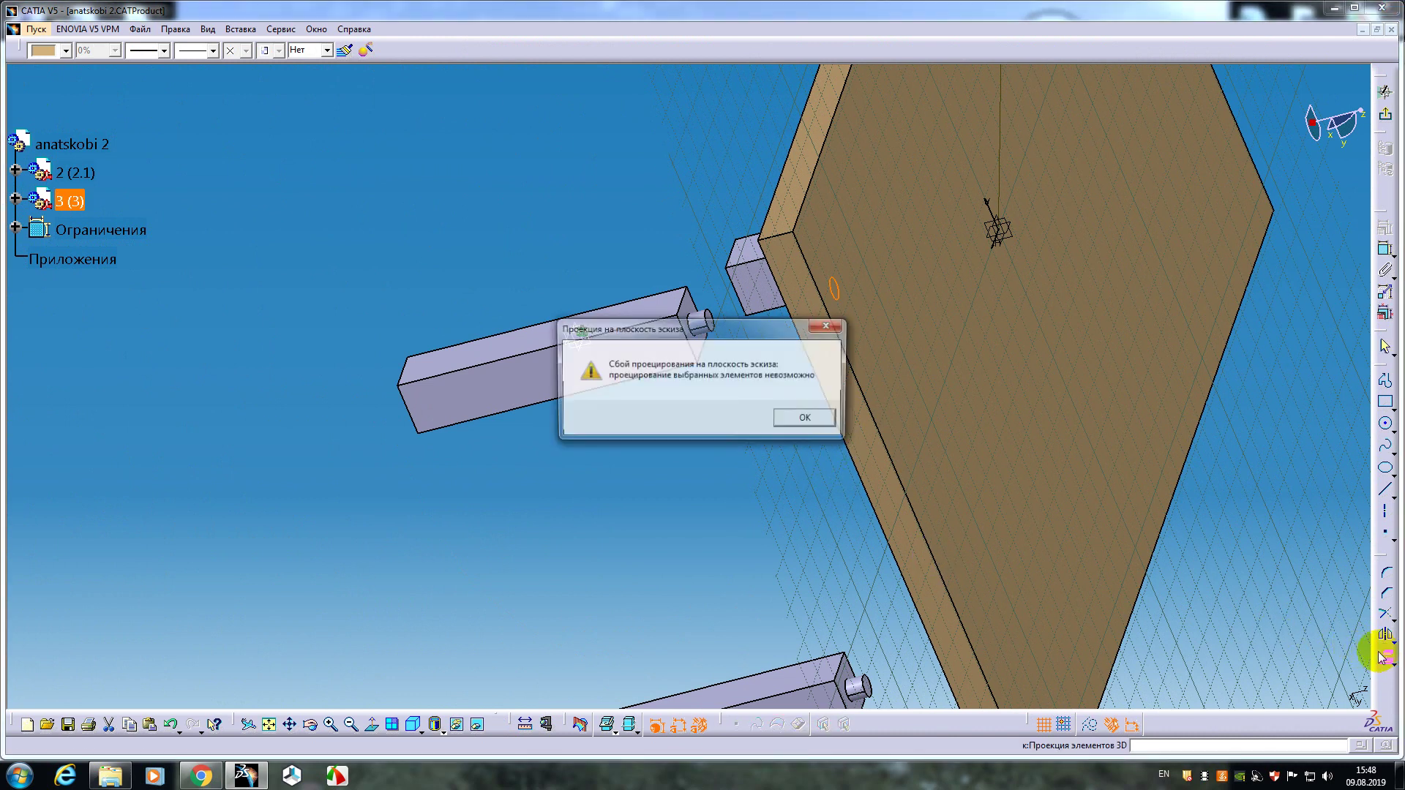
left_click(801, 421)
middle_click_drag(825, 575, 828, 391)
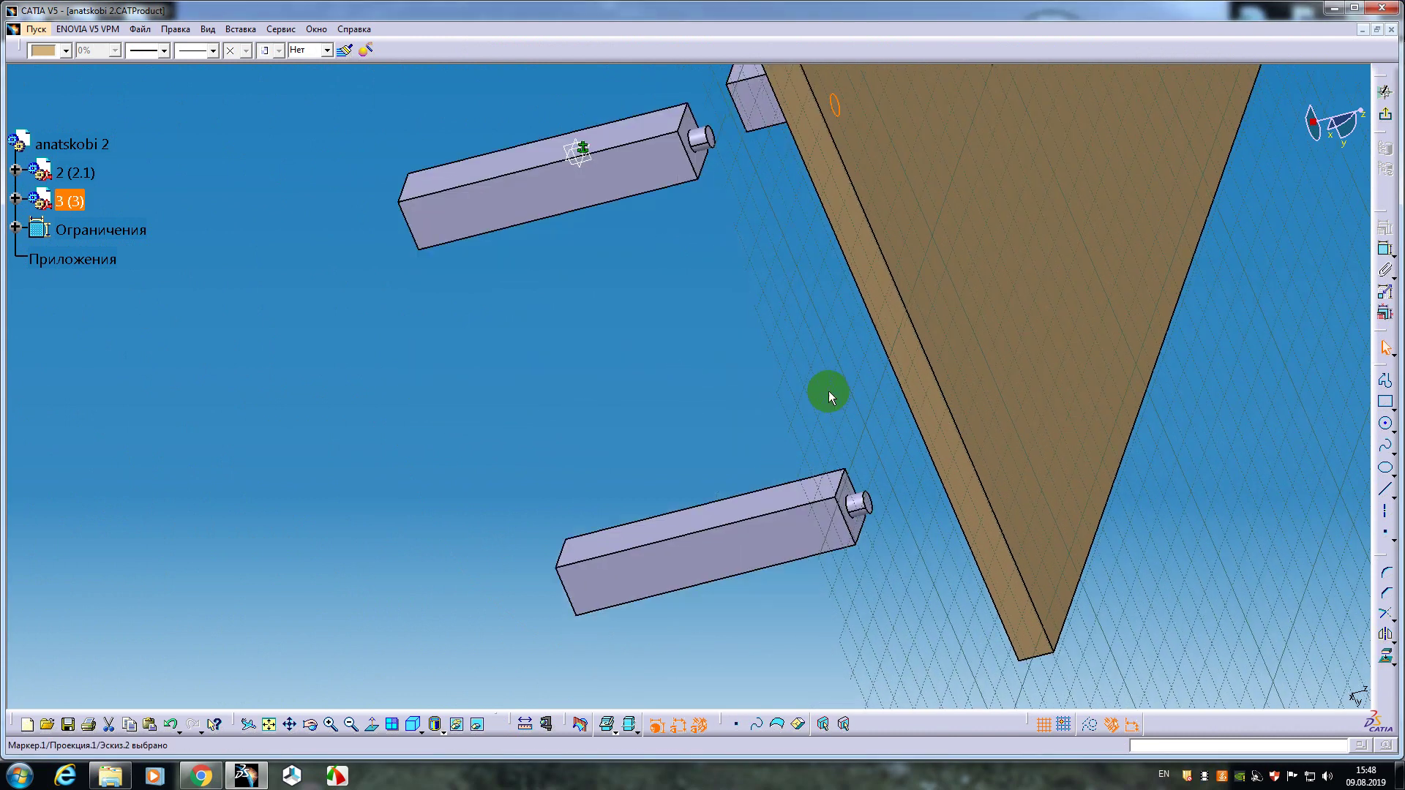
left_click(874, 500)
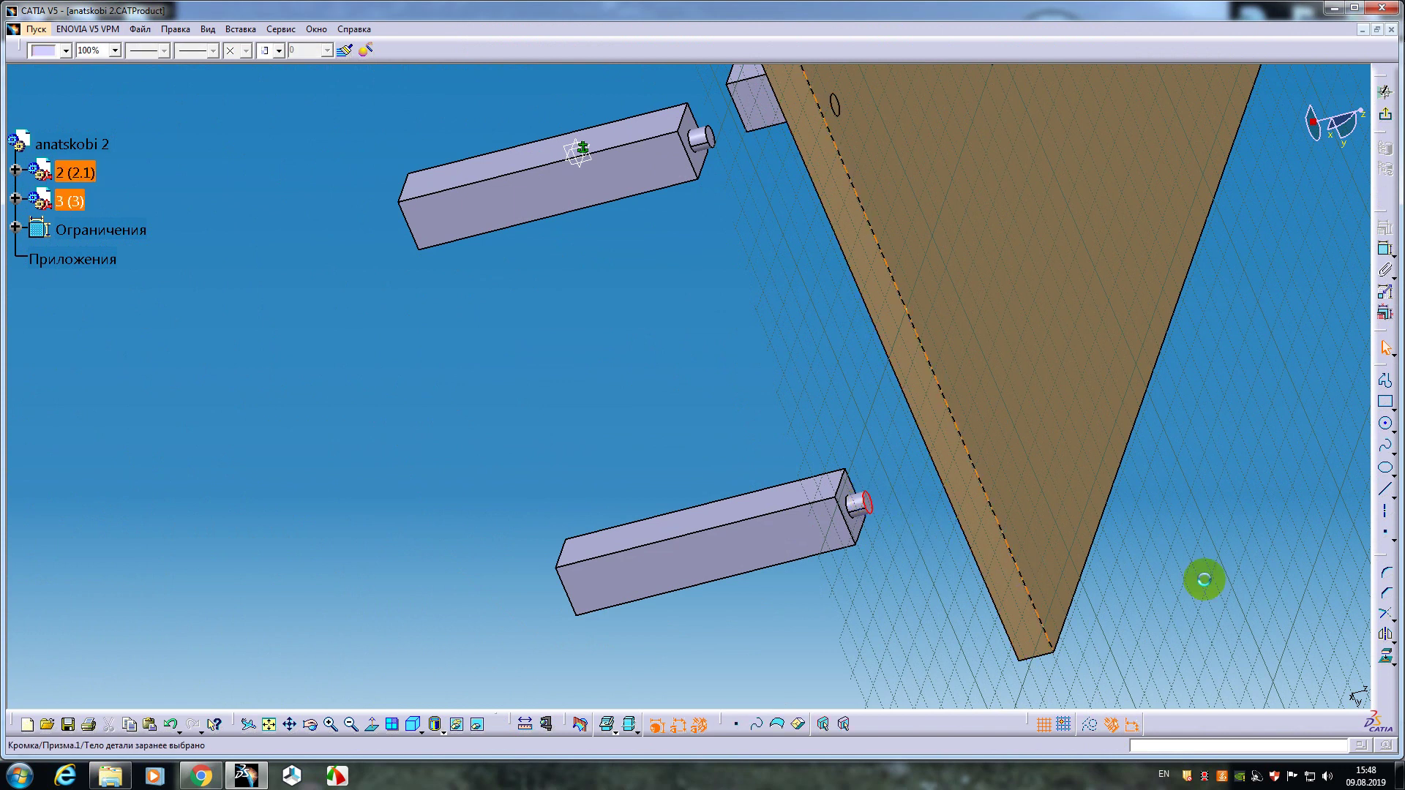
left_click(1384, 657)
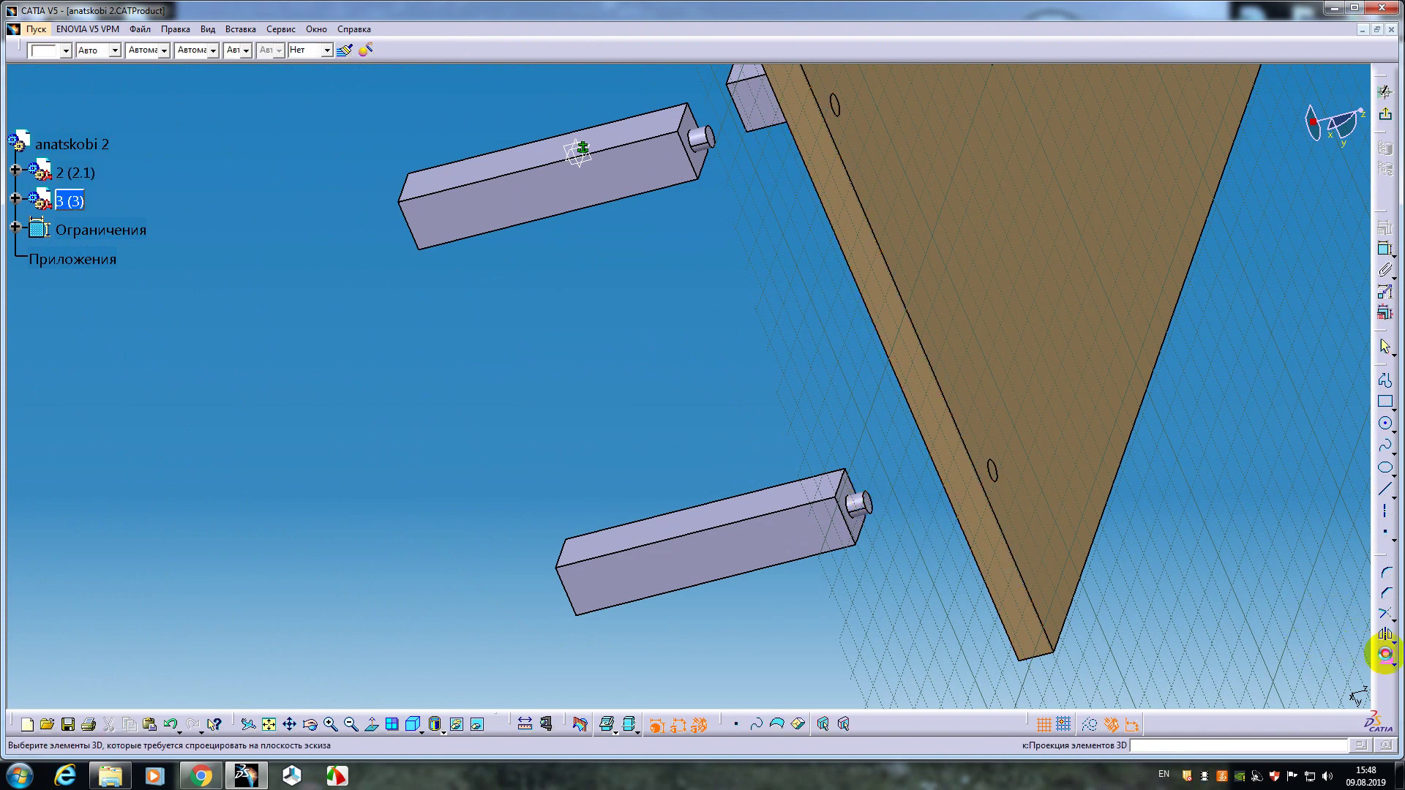
- Project the peg edges of the remaining two legs onto the sketch plane and exit the sketch
mouse_move(847, 417)
middle_mouse_down()
mouse_move(839, 320)
mouse_move(825, 382)
mouse_move(751, 485)
mouse_move(1078, 254)
mouse_move(668, 402)
mouse_move(837, 468)
mouse_move(874, 406)
mouse_move(862, 402)
middle_mouse_up()
left_click(886, 393)
middle_click_drag(806, 305, 925, 532)
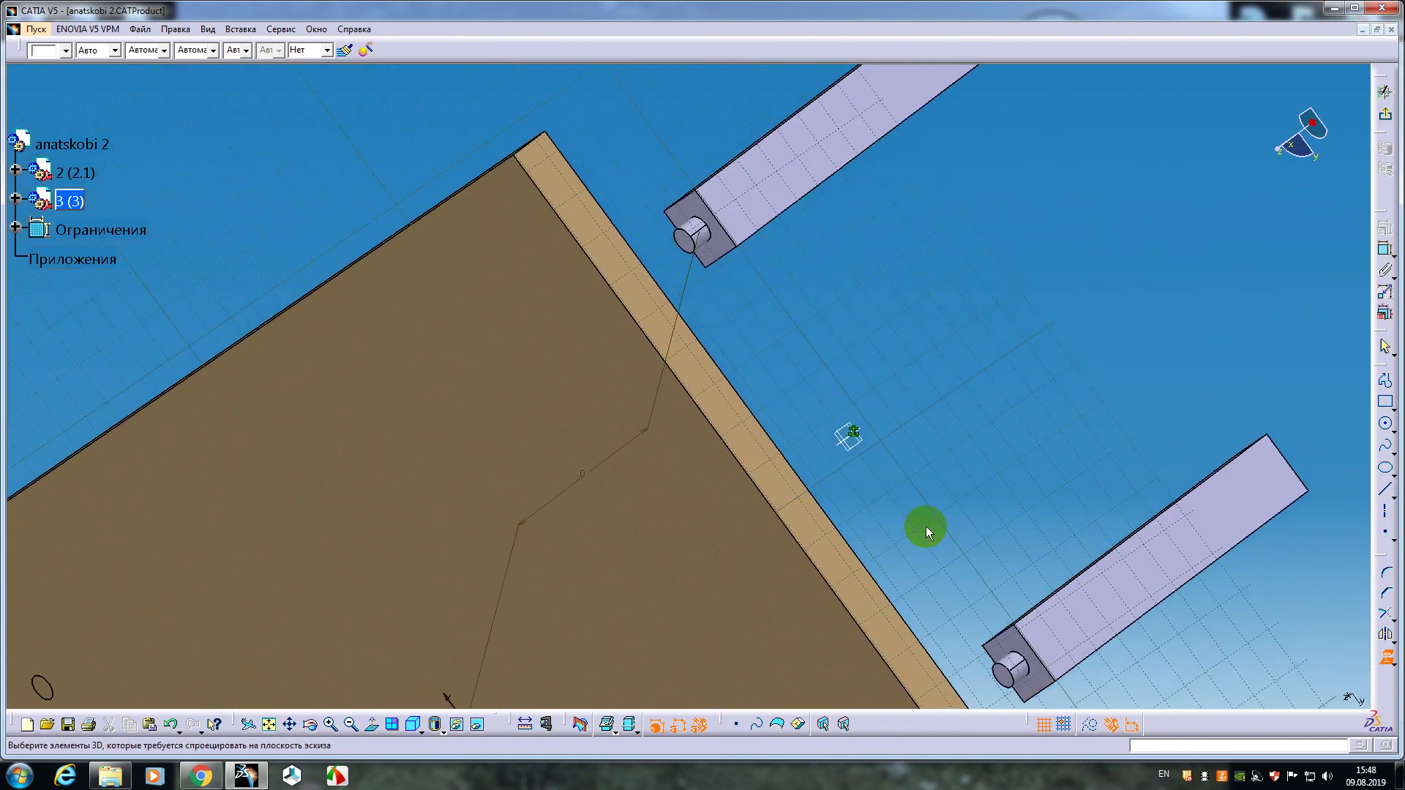
left_click(688, 243)
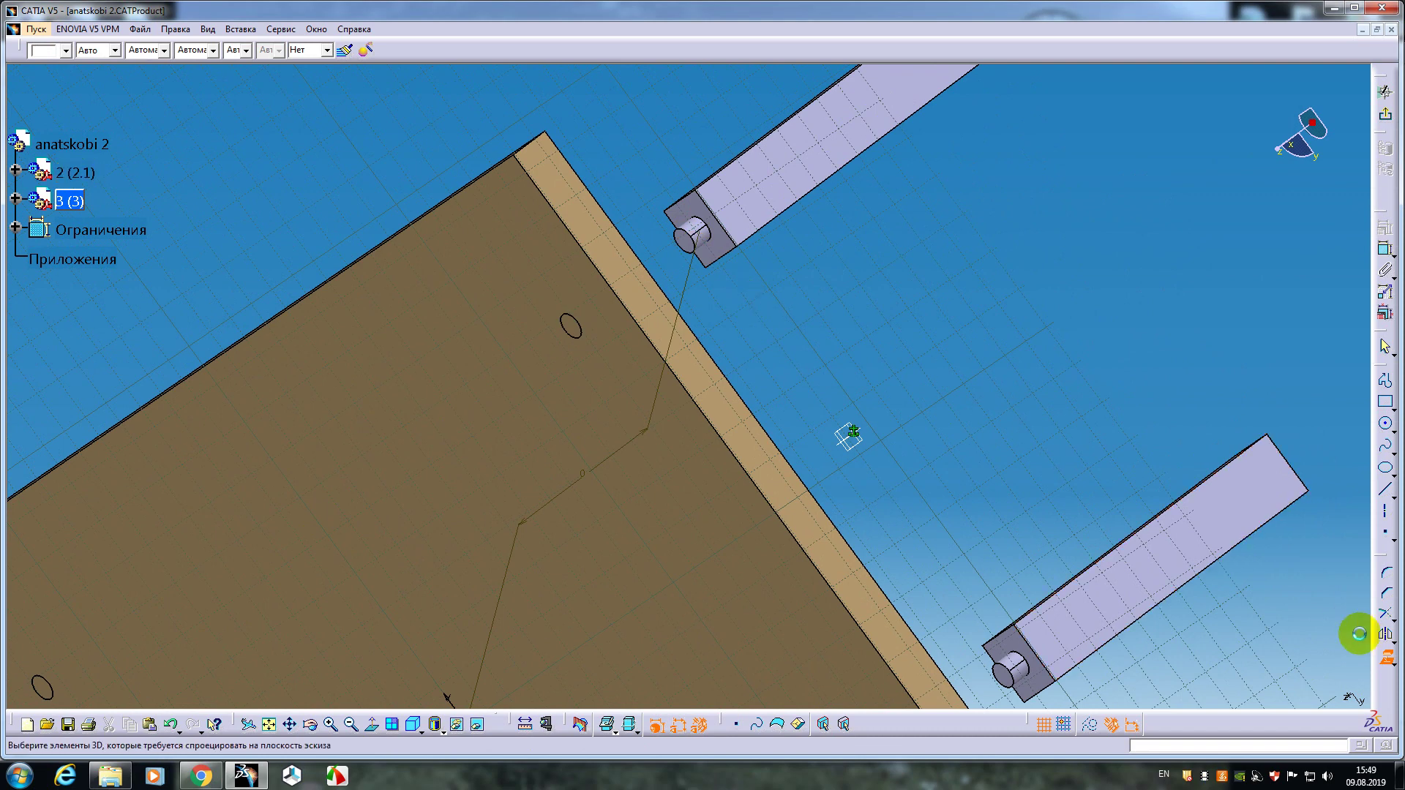
middle_click_drag(978, 389, 641, 379, "ctrl")
middle_click_drag(589, 455, 1198, 267)
left_click(1385, 113)
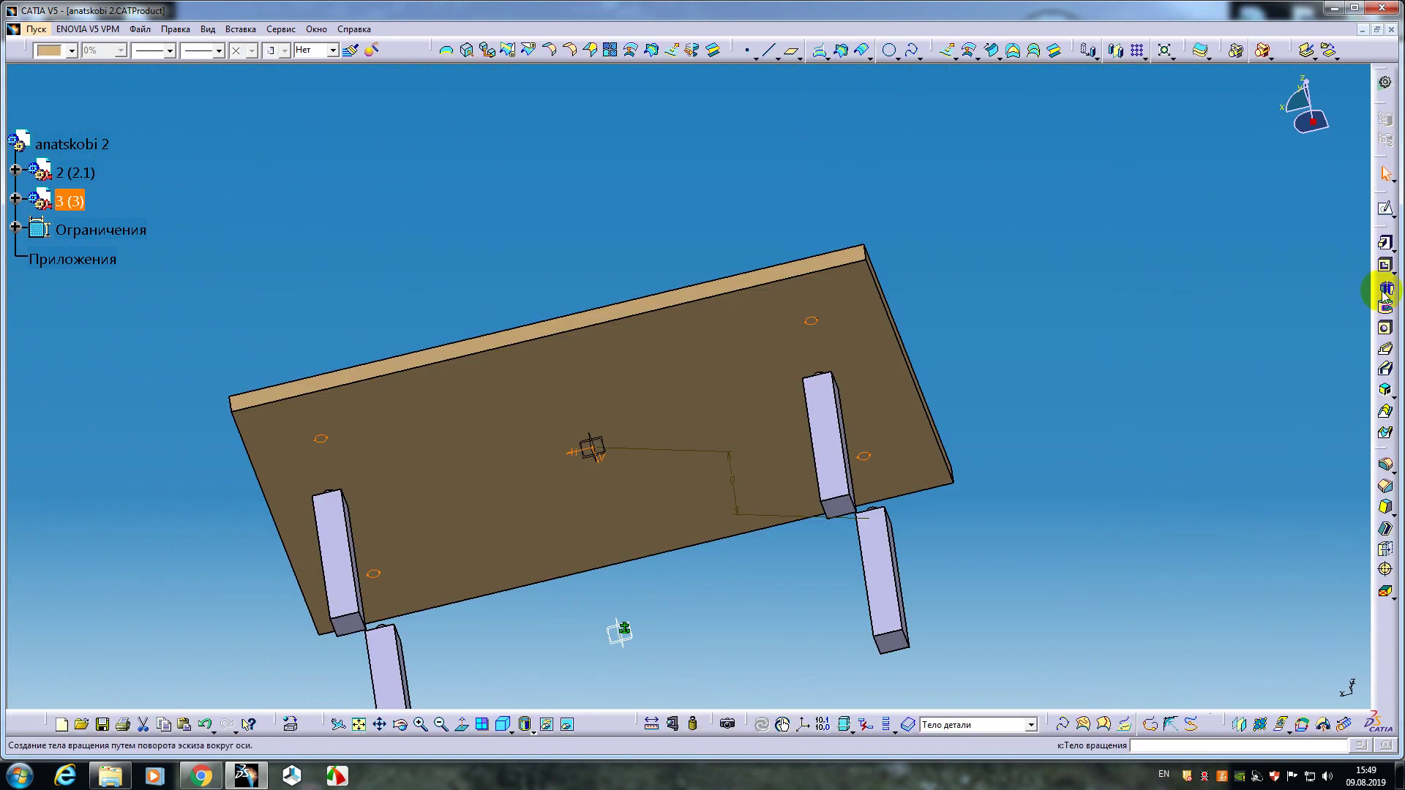
- Cut the four projected circles into the slab's underside as a Pocket 5 mm deep
left_click(1385, 264)
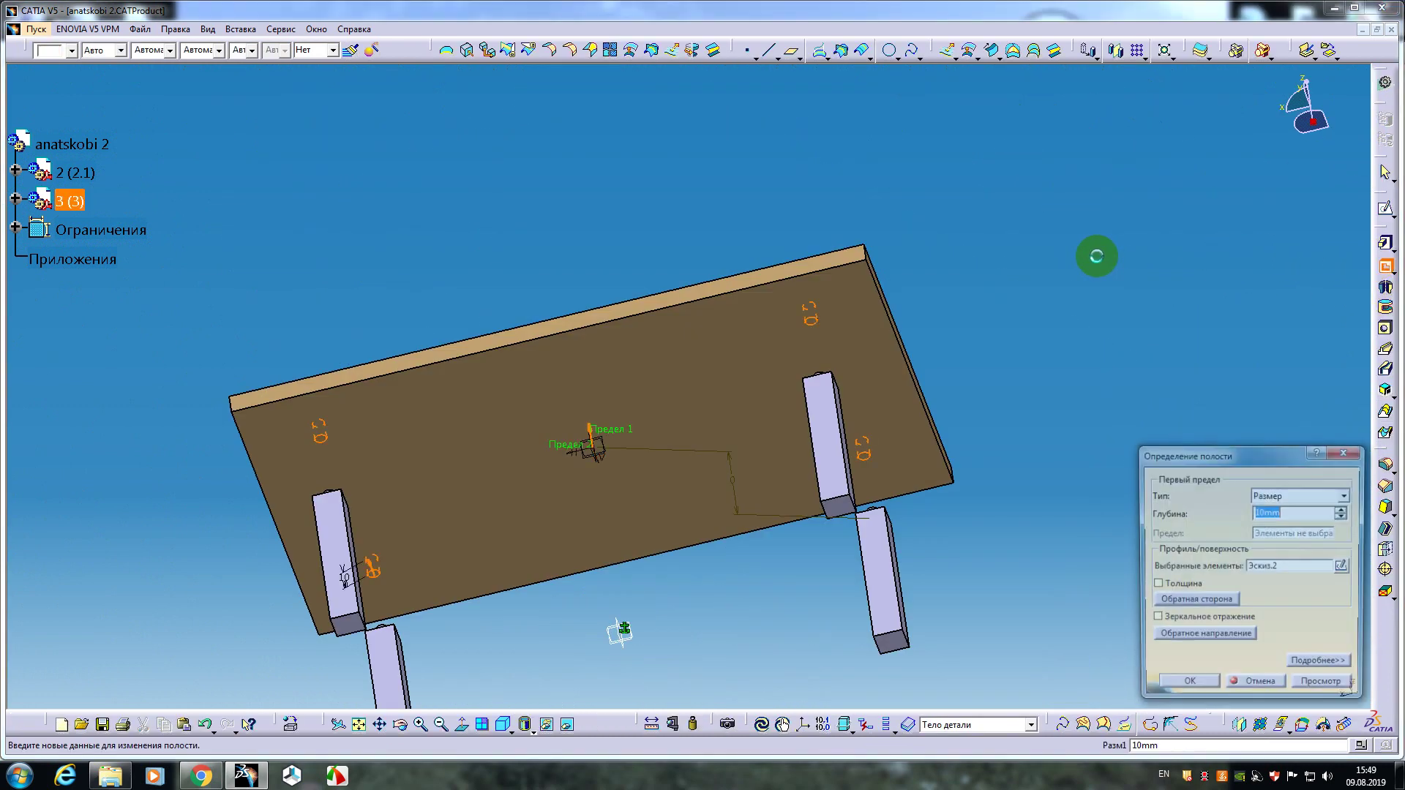
key("Return")
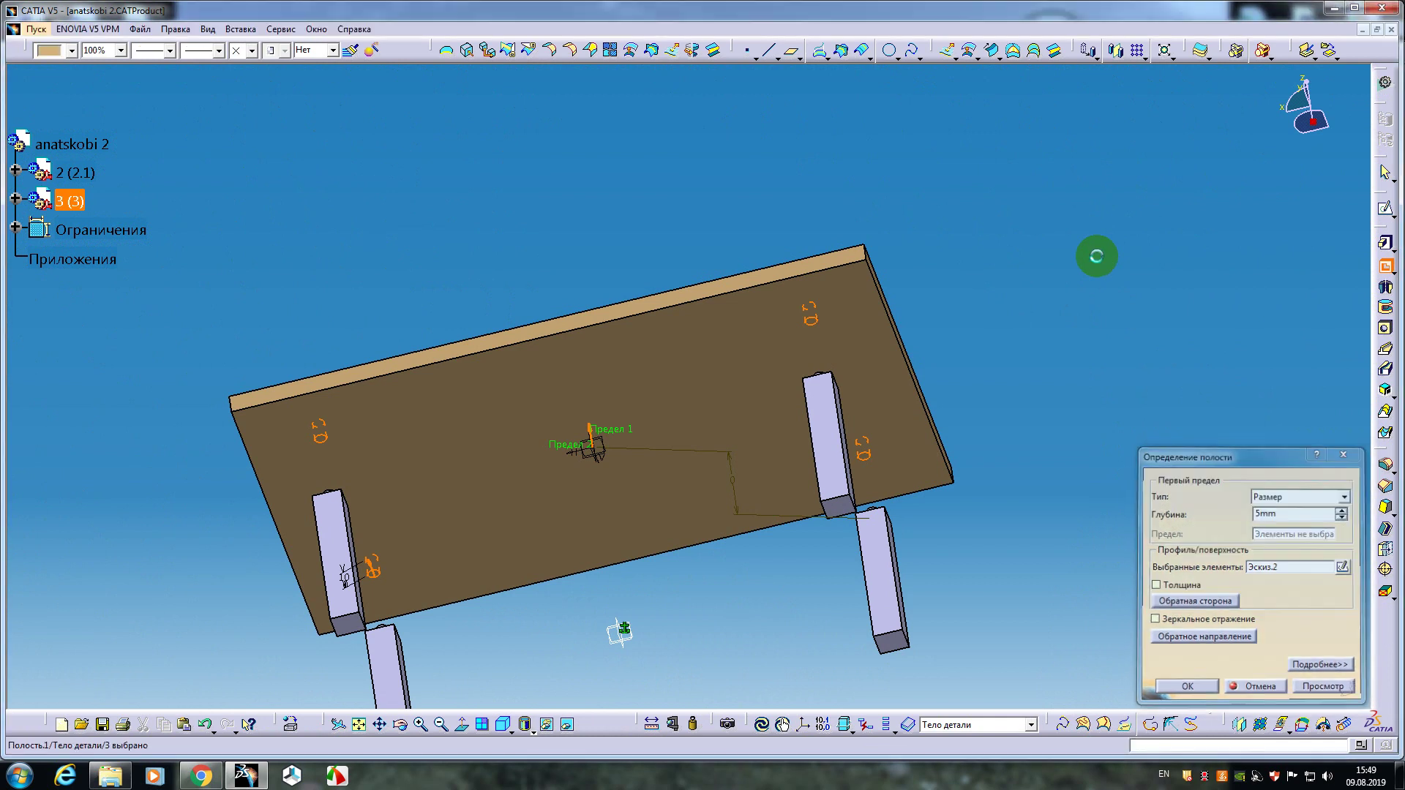
middle_click_drag(596, 279, 781, 386)
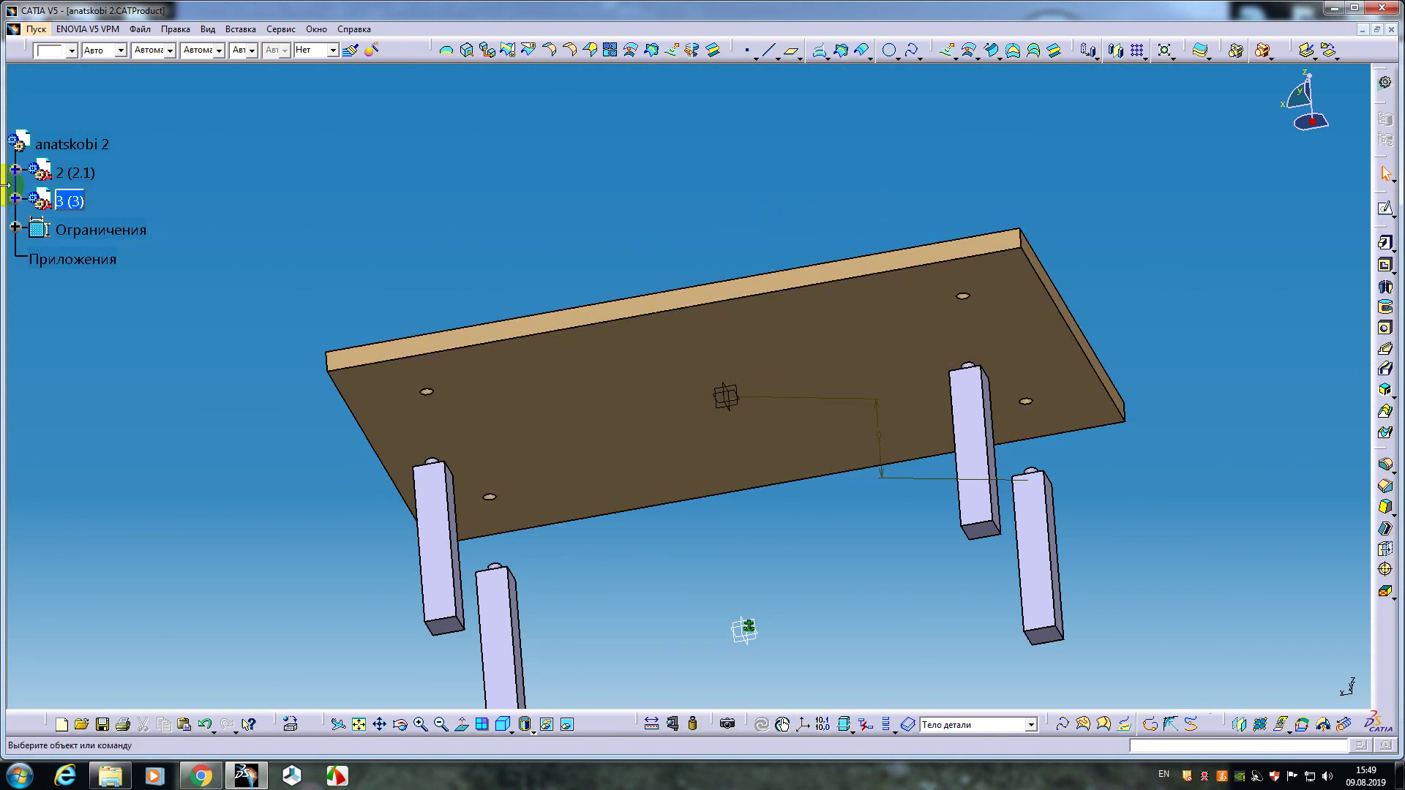
- Activate anatskobi 2, shift the slab lengthwise along its long edge away from the legs, and update the assembly
double_click(83, 136)
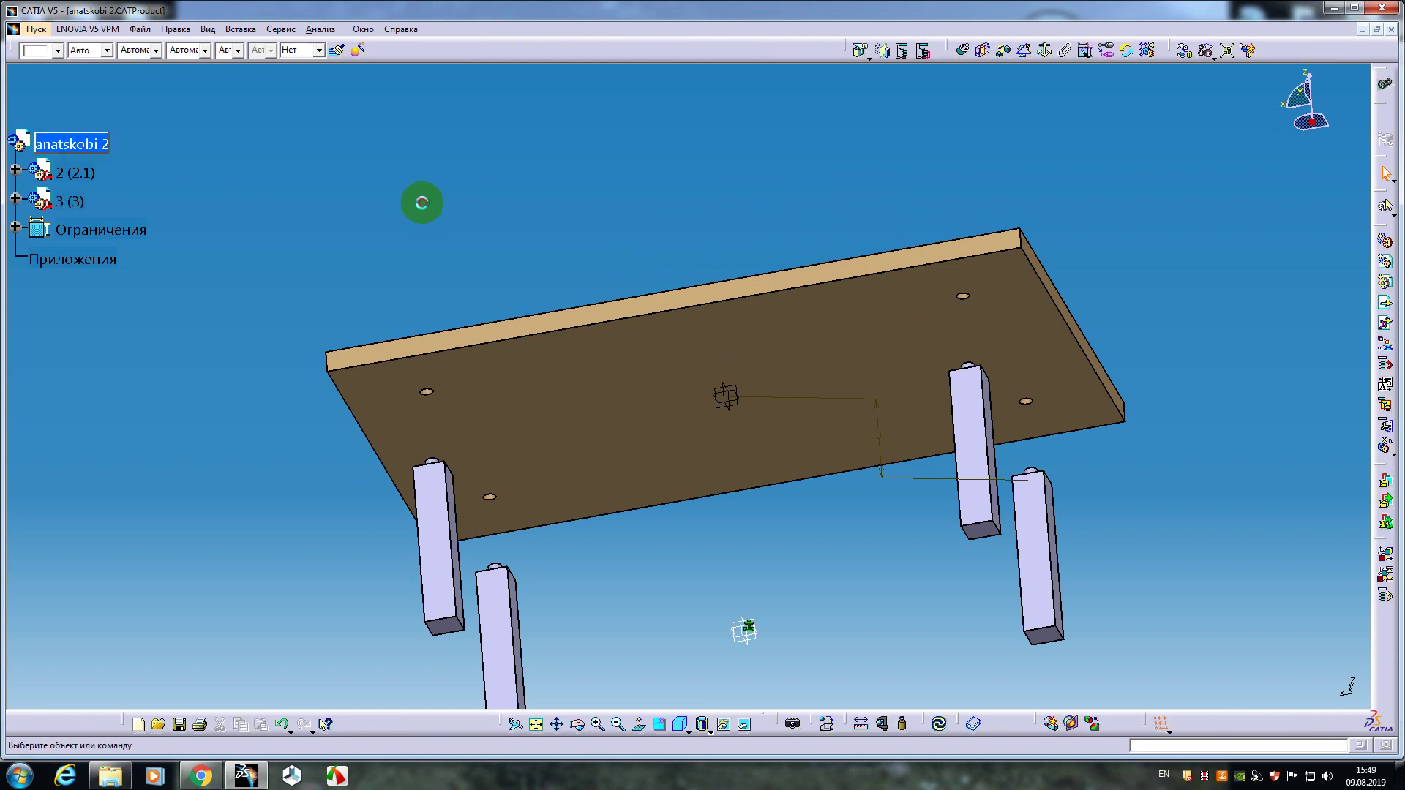
left_click(1183, 51)
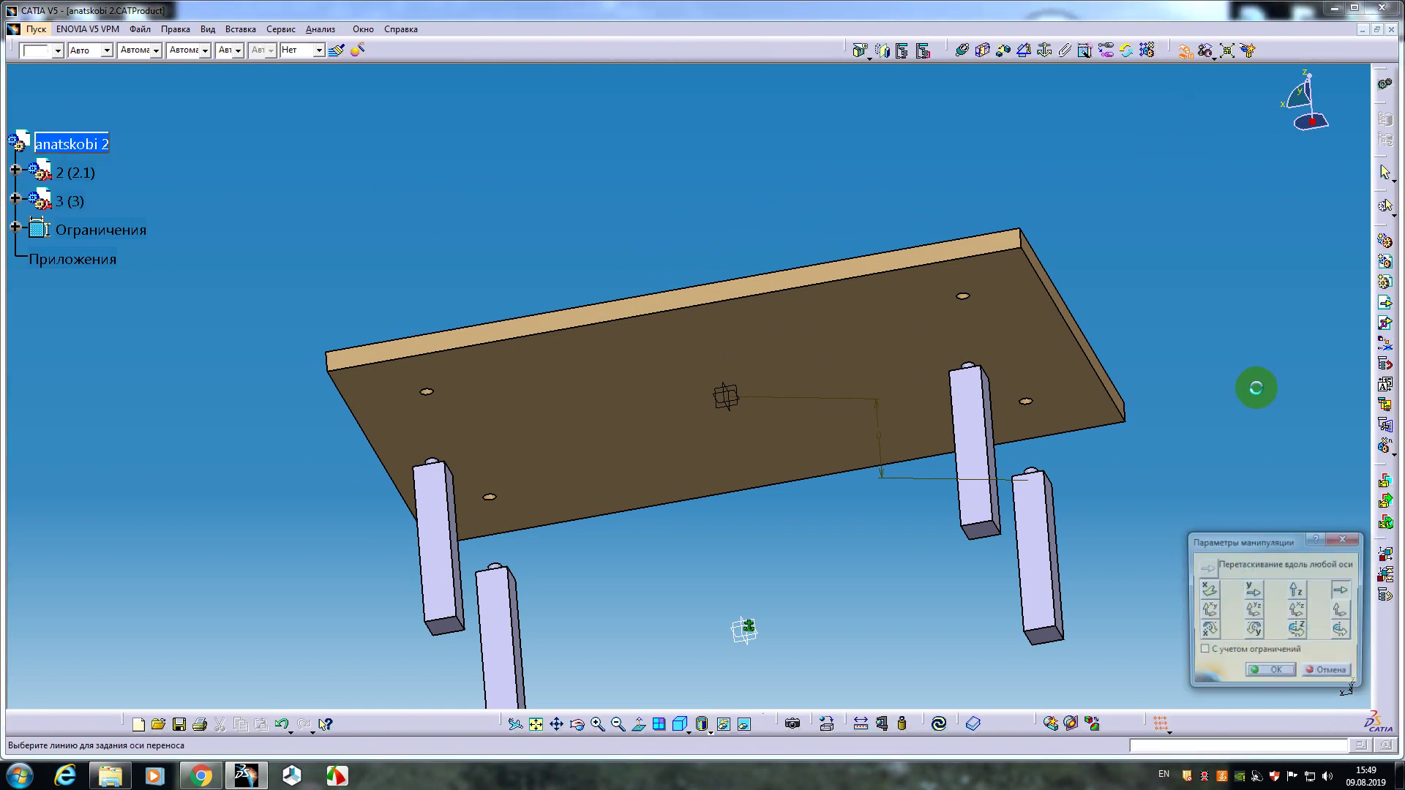
left_click(1343, 590)
left_click(868, 278)
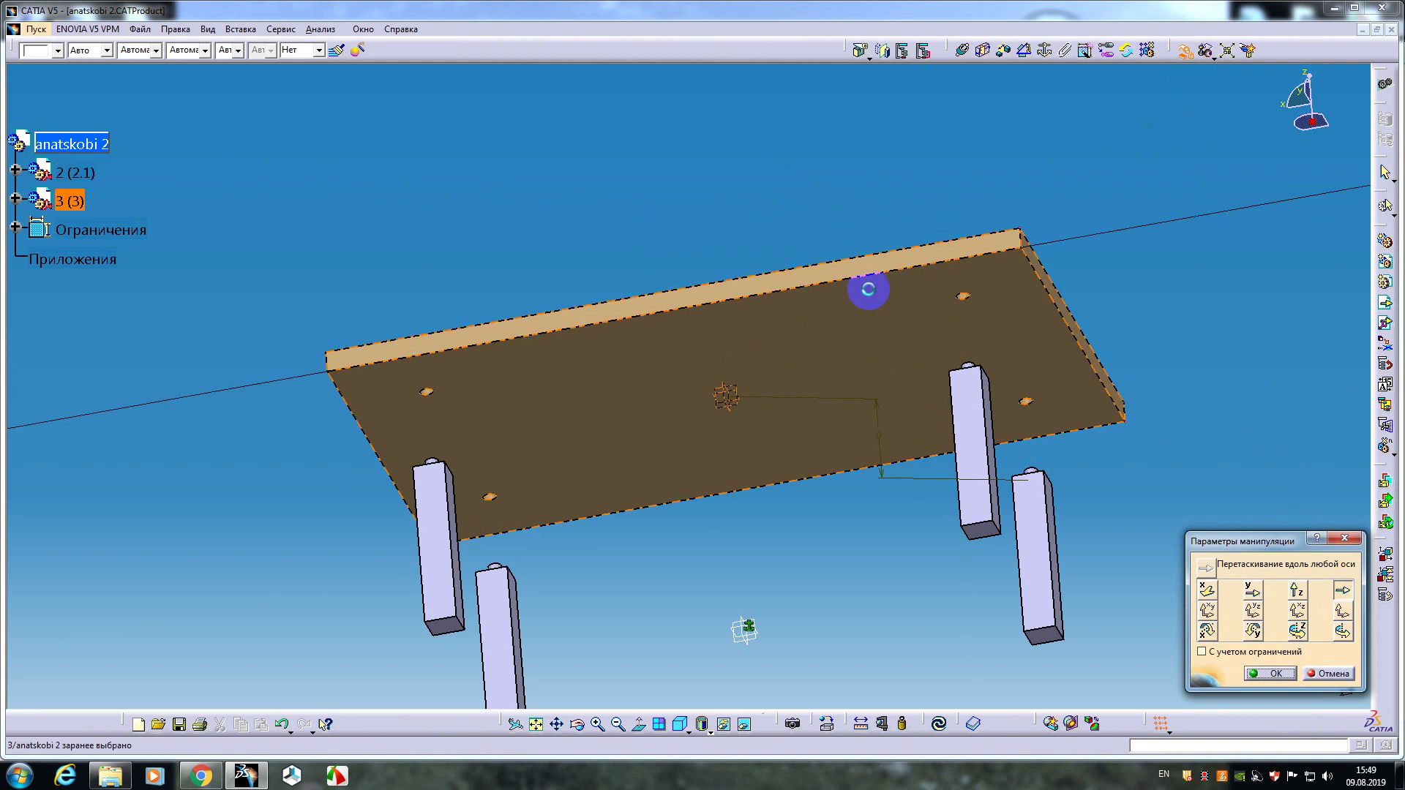
left_click_drag(868, 288, 1038, 314)
left_click(1270, 674)
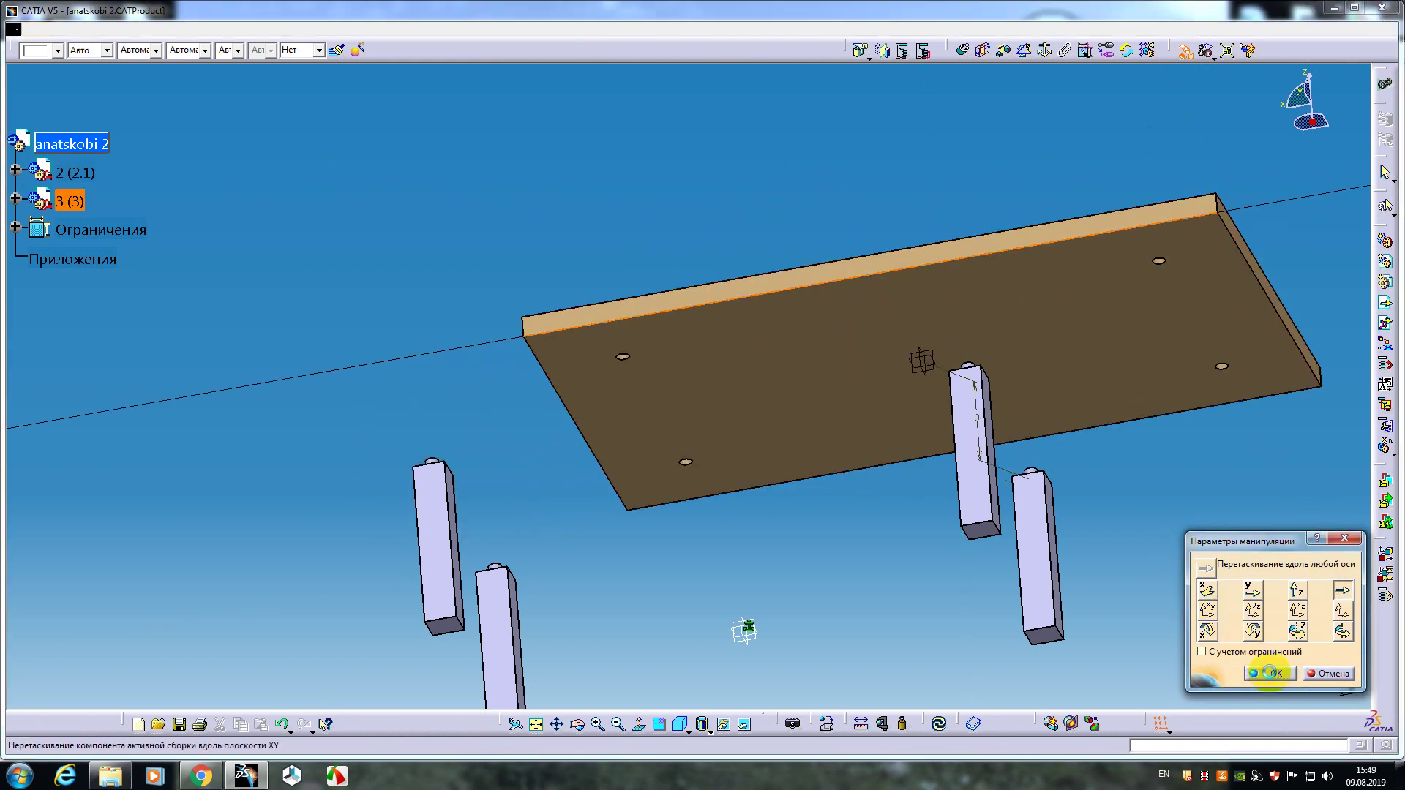
left_click(940, 726)
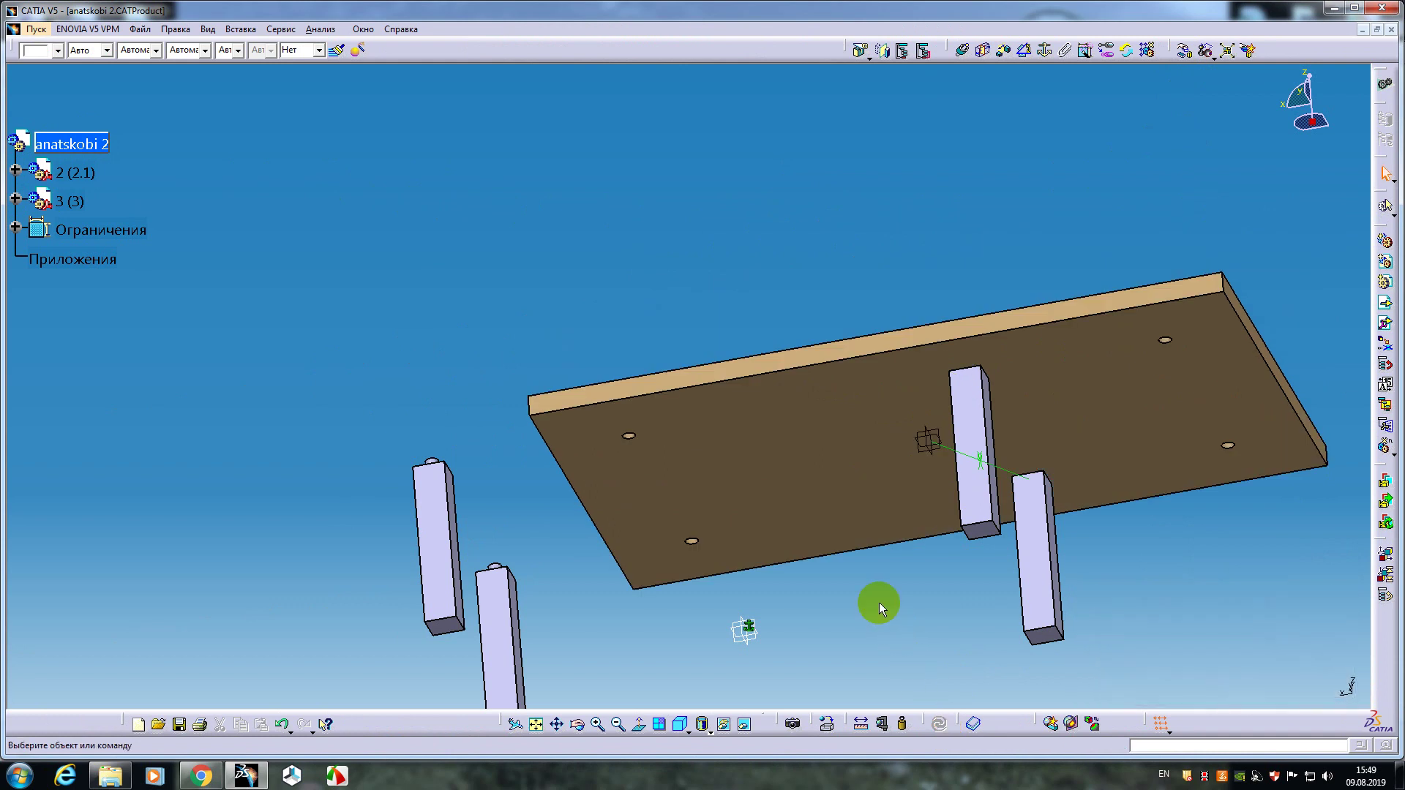
- Add a coincidence constraint between one end leg's peg axis and the axis of its matching slab hole
middle_click_drag(854, 559, 894, 332)
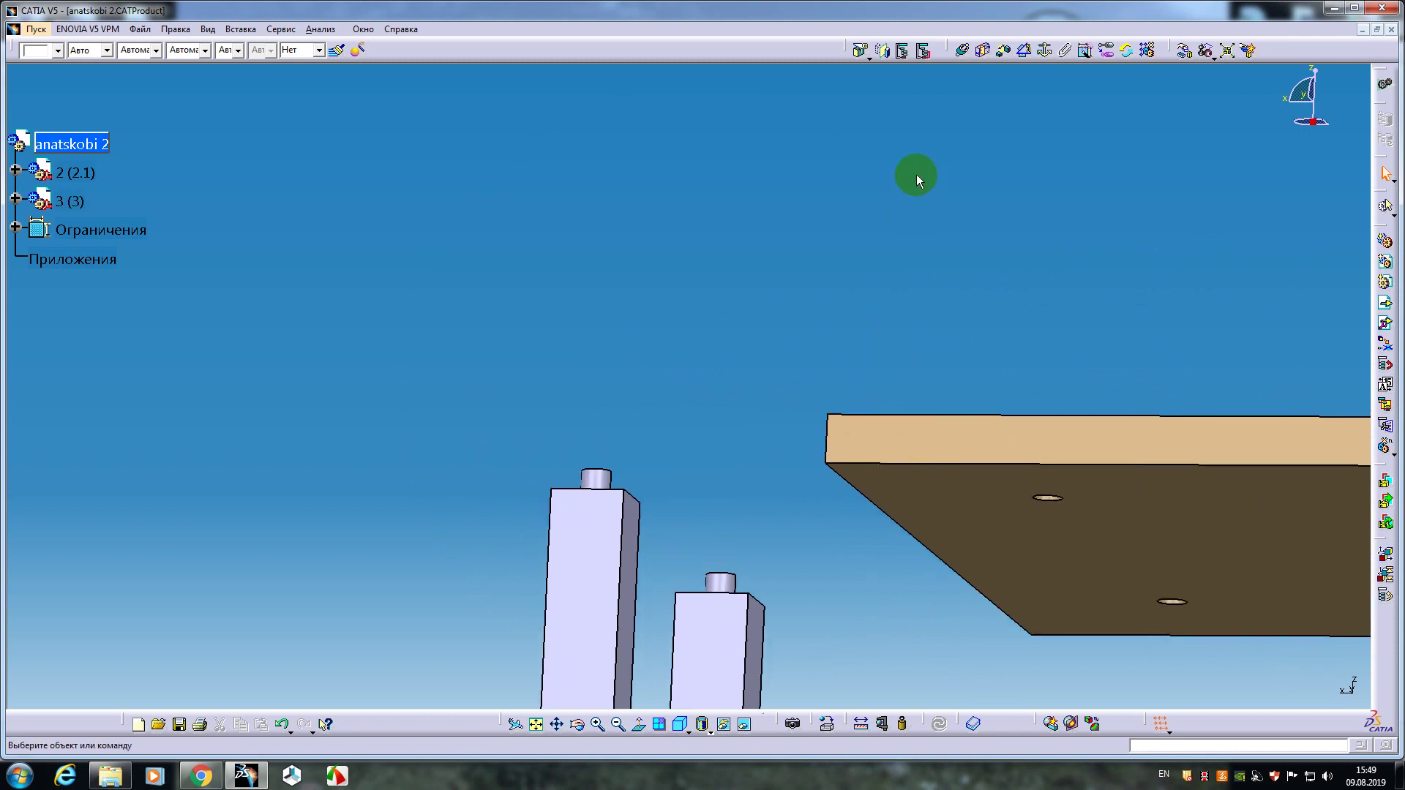
left_click(962, 51)
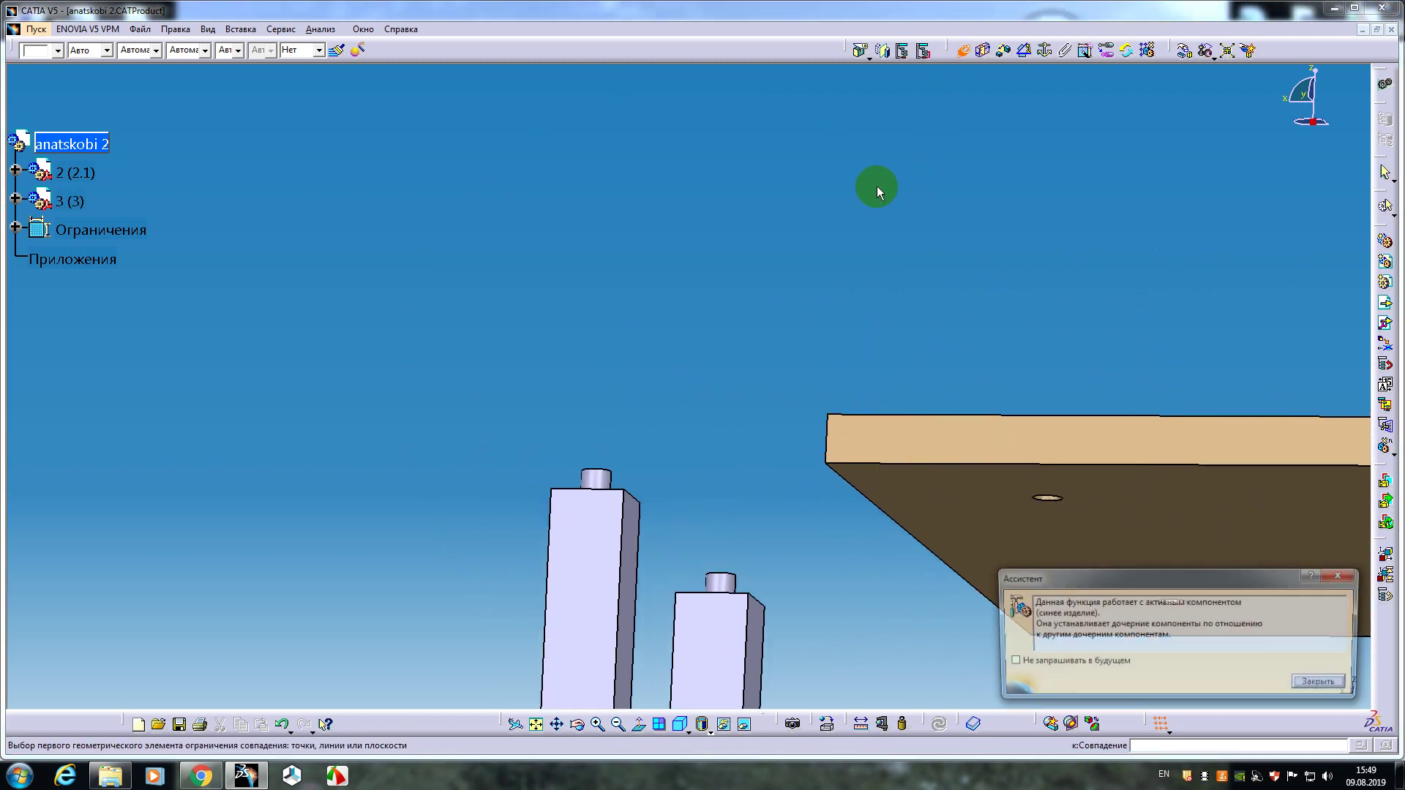
left_click(601, 479)
middle_click_drag(959, 617, 558, 421)
left_click(829, 276)
- Add a coincidence constraint between the neighbouring leg's peg axis and its slab hole, and update the assembly
left_click(965, 53)
middle_click_drag(793, 417, 631, 472)
left_click(455, 375)
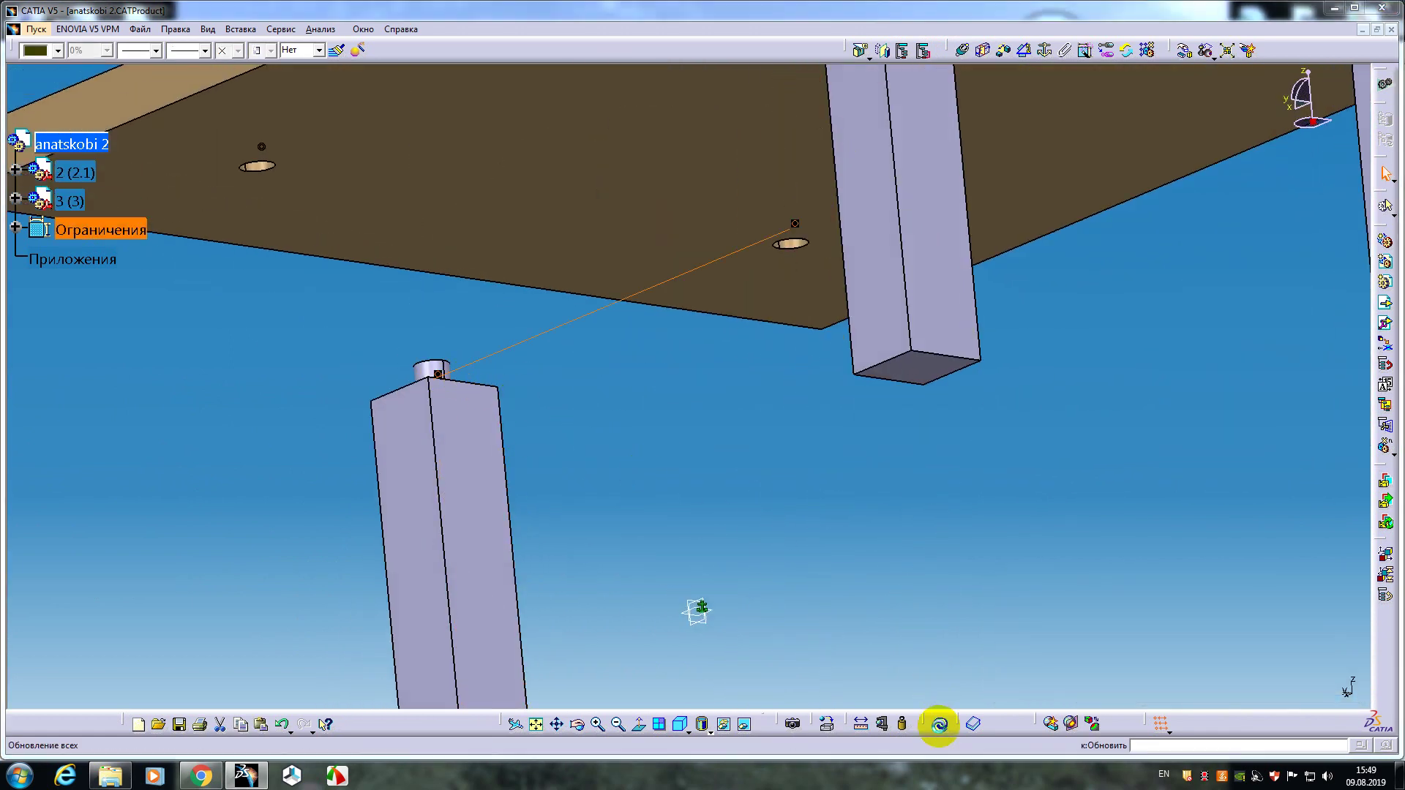
left_click(939, 723)
middle_click_drag(782, 527, 668, 516)
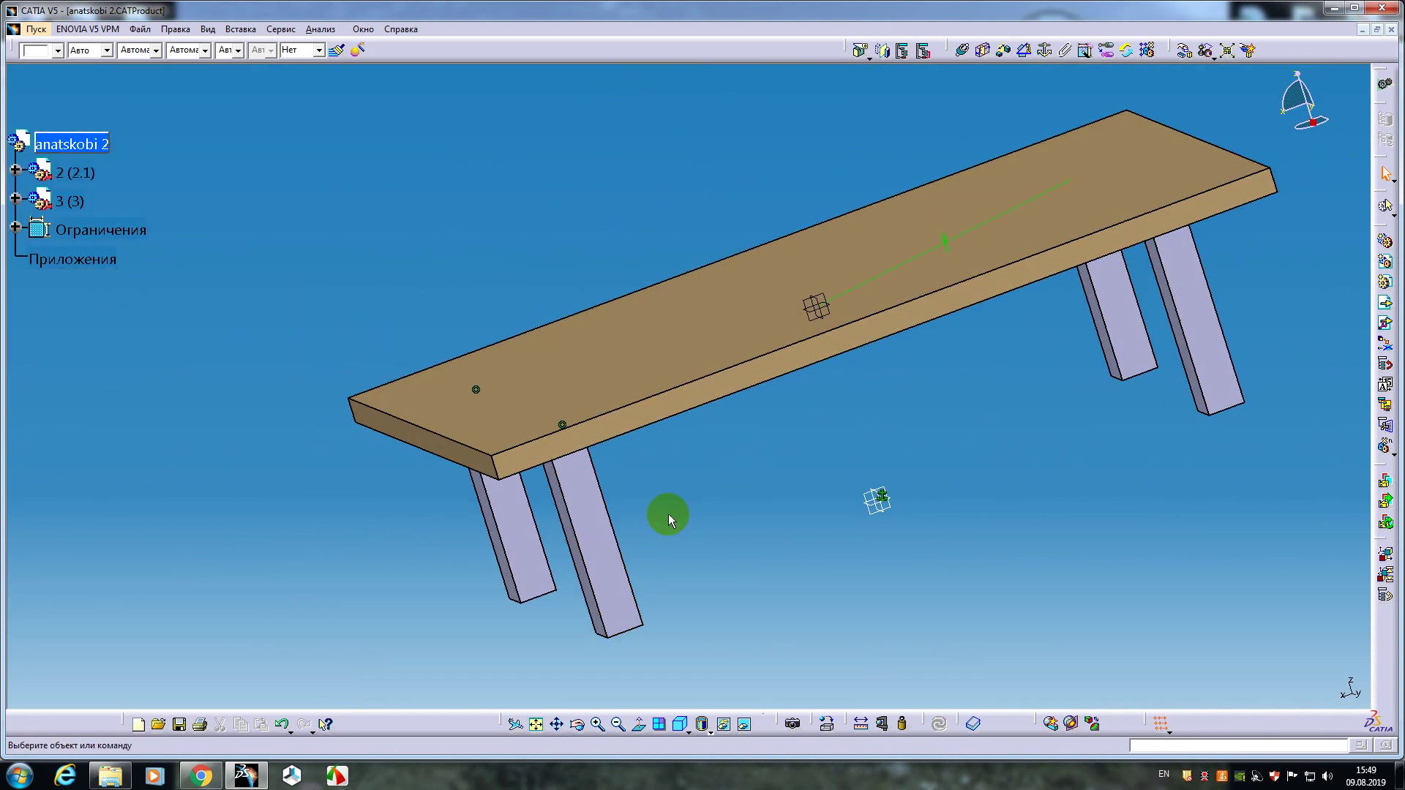
- Save the assembly in the anatskobi folder as anatskobi 2.CATProduct
middle_click_drag(893, 433, 863, 513)
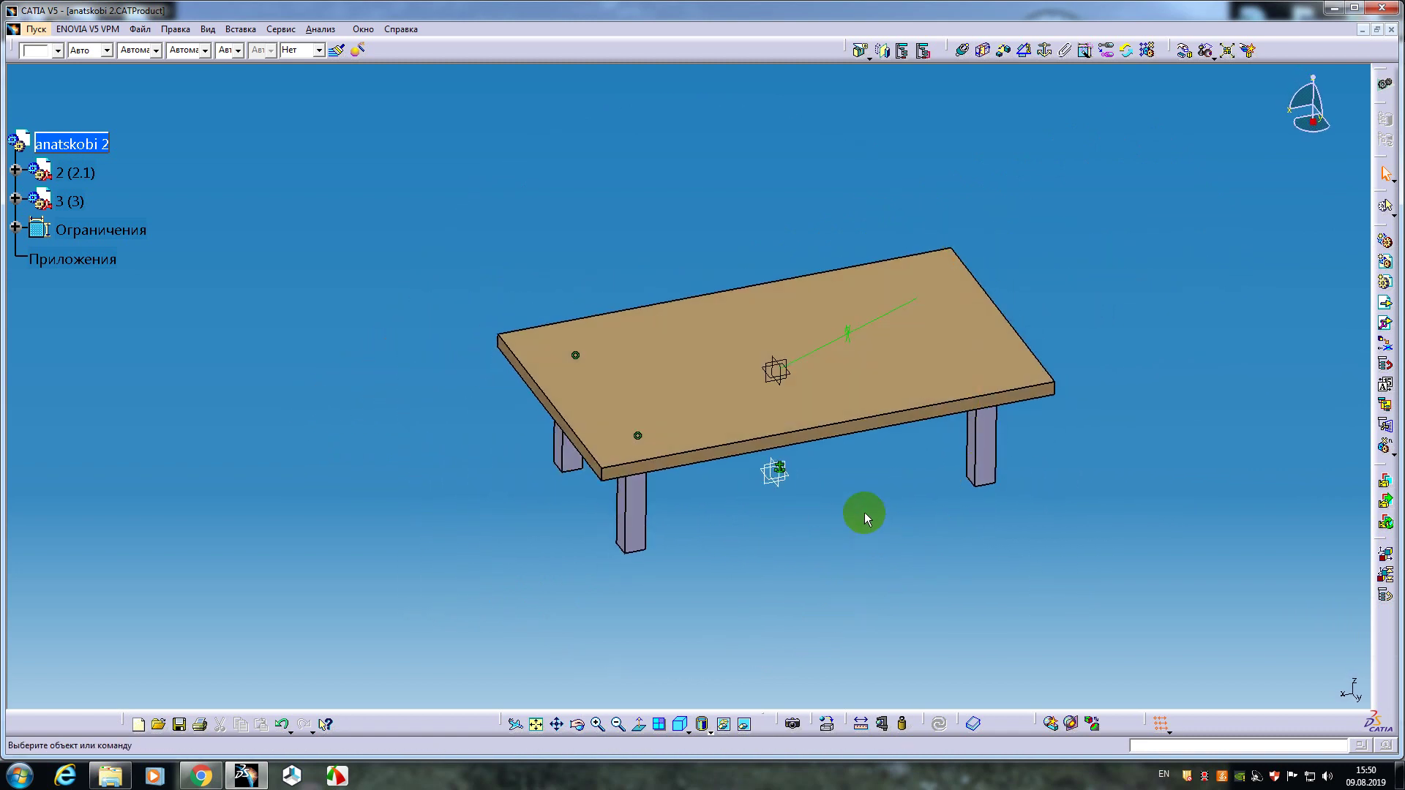
key("ctrl+s")
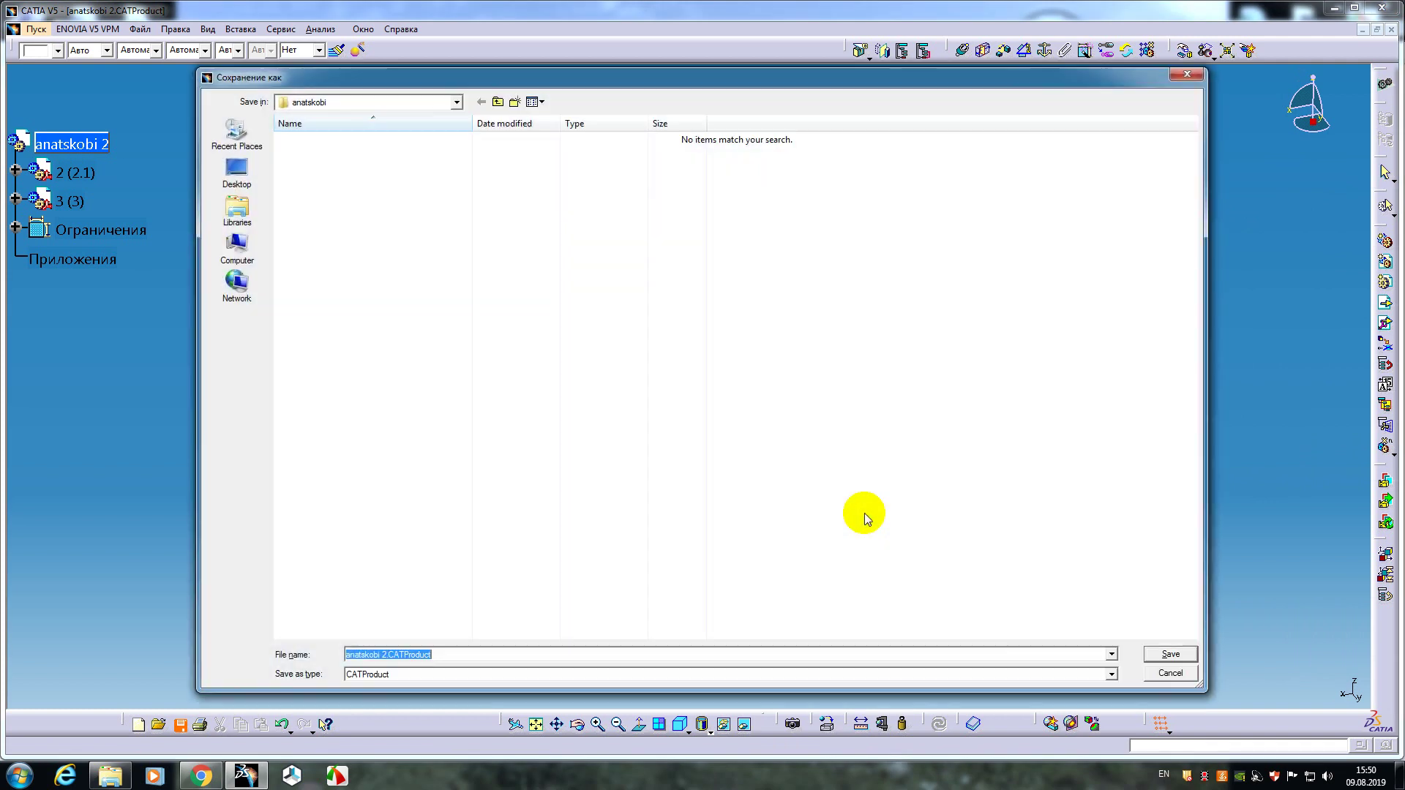
left_click(1156, 656)
left_click(733, 423)
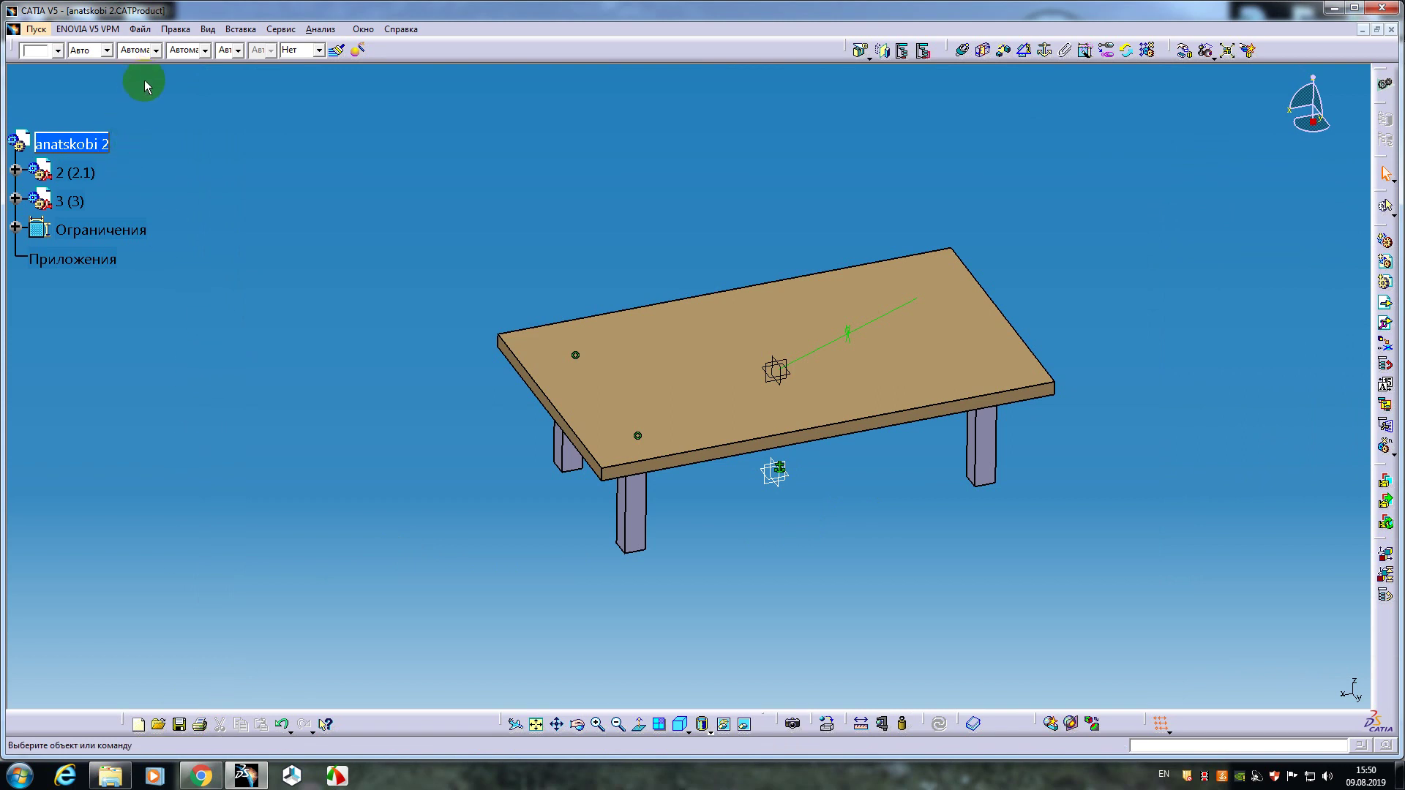
left_click(140, 29)
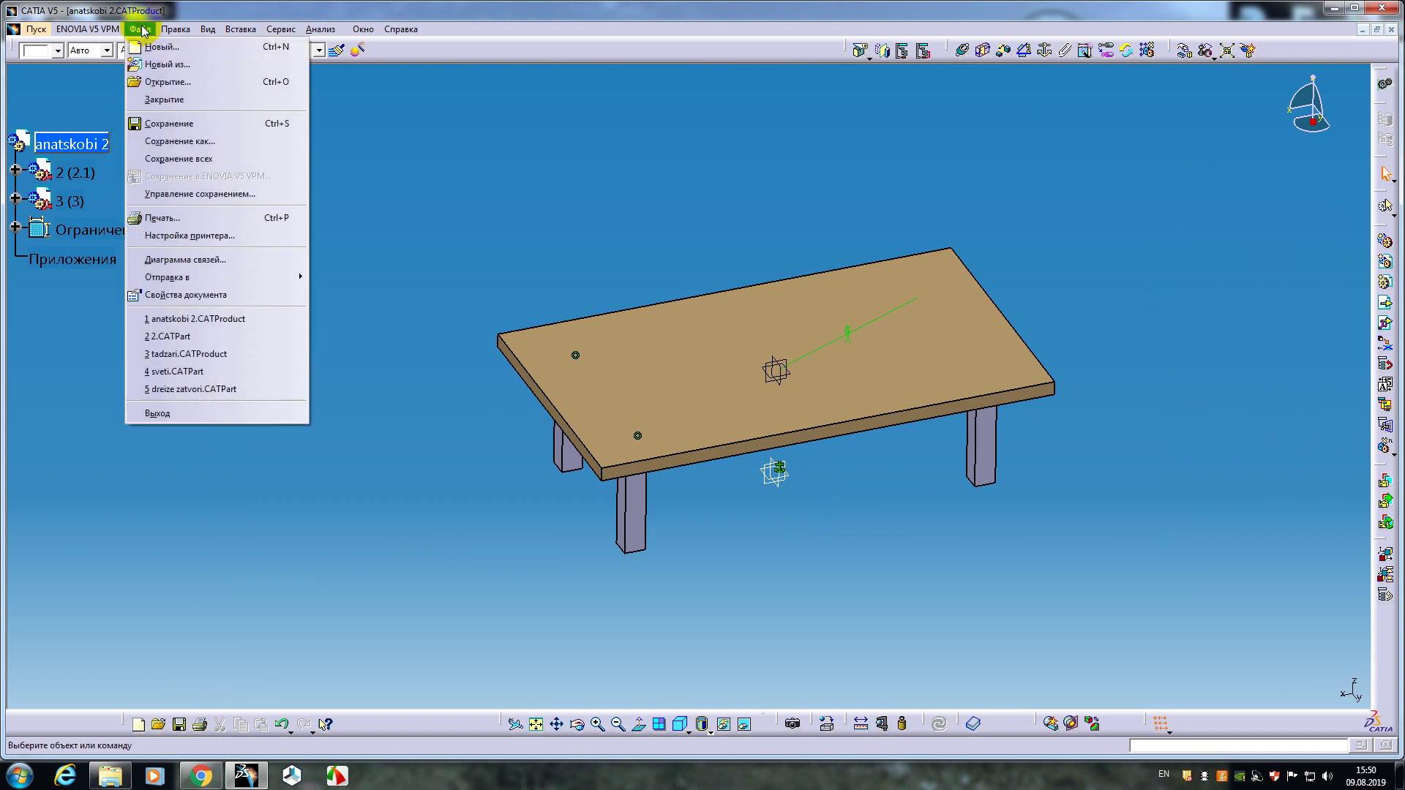
left_click(213, 195)
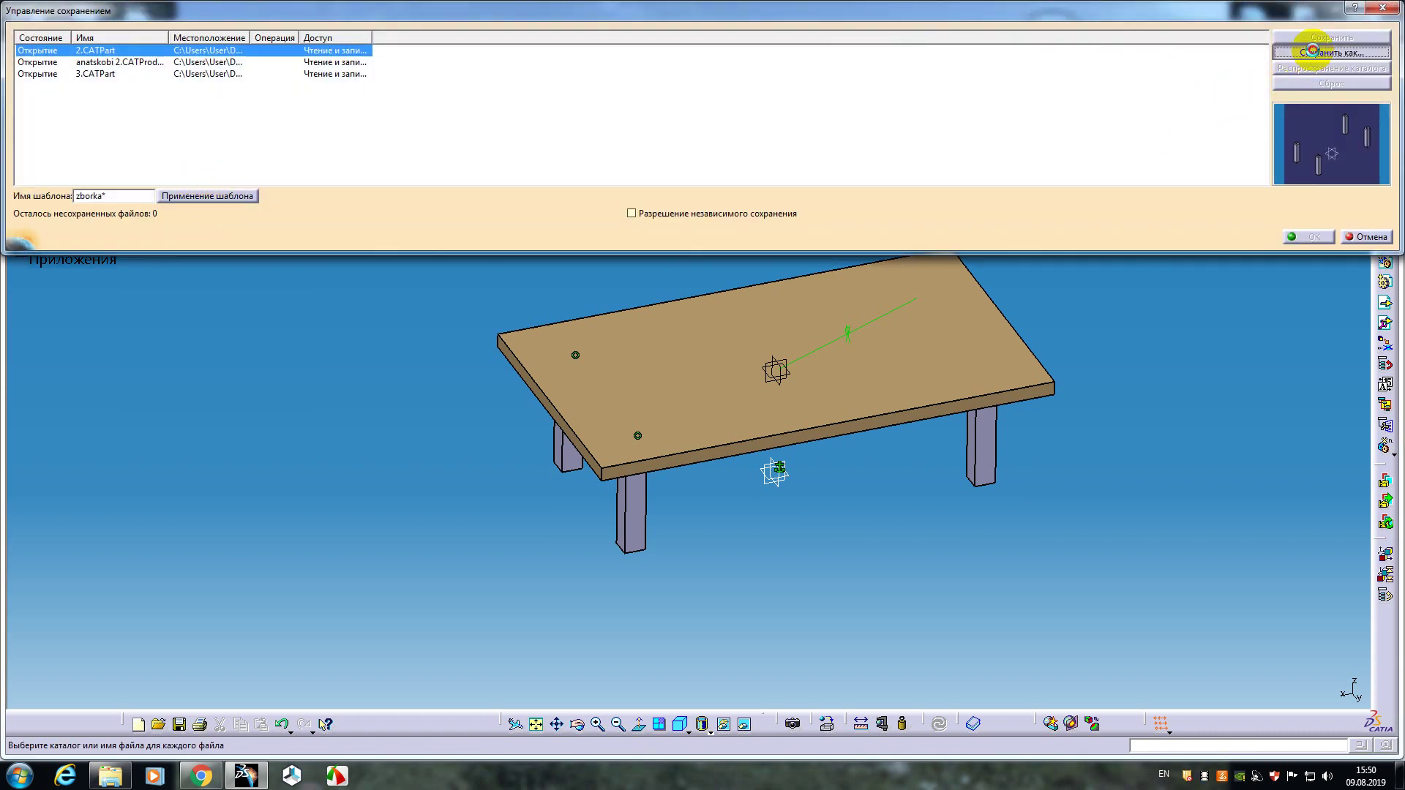
left_click(1312, 52)
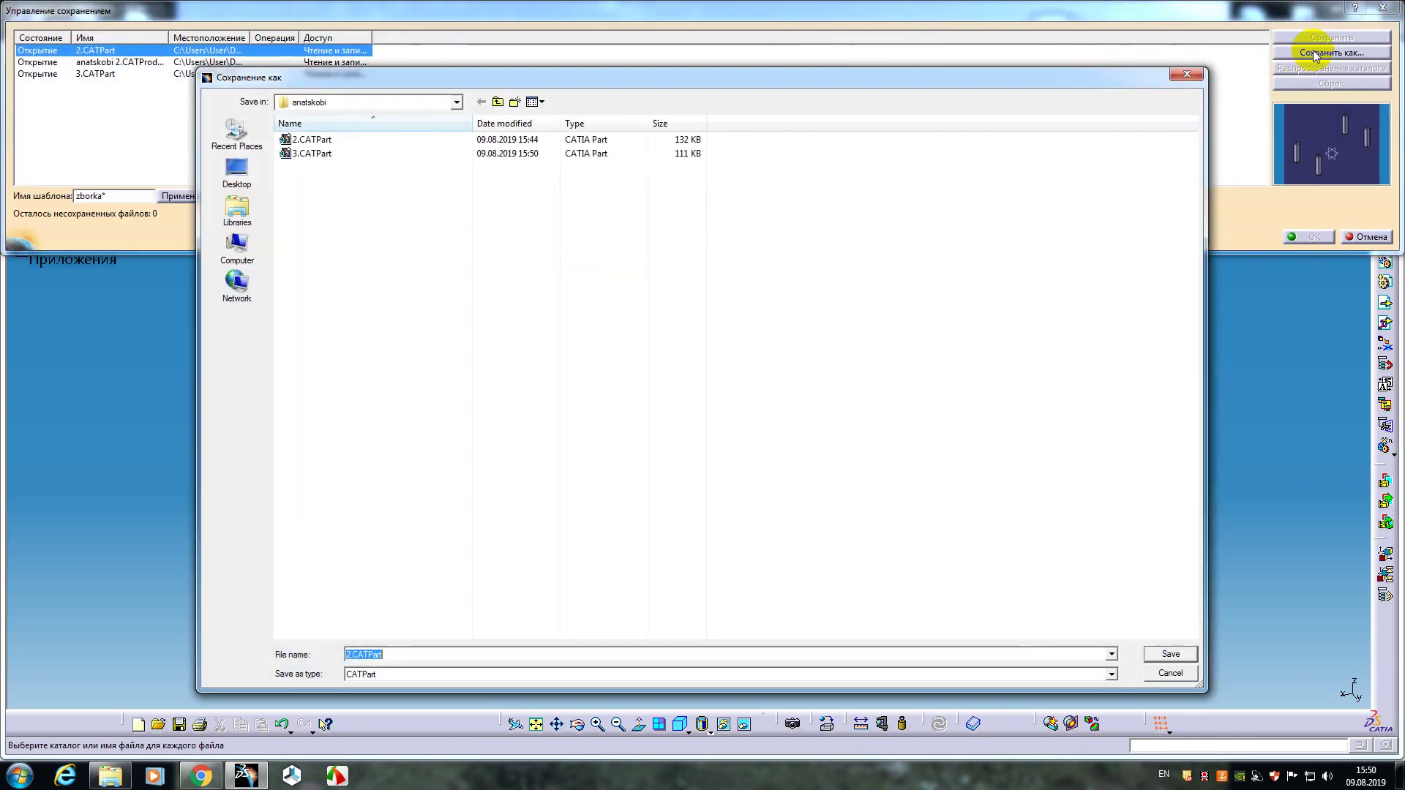
left_click(1163, 653)
left_click(770, 422)
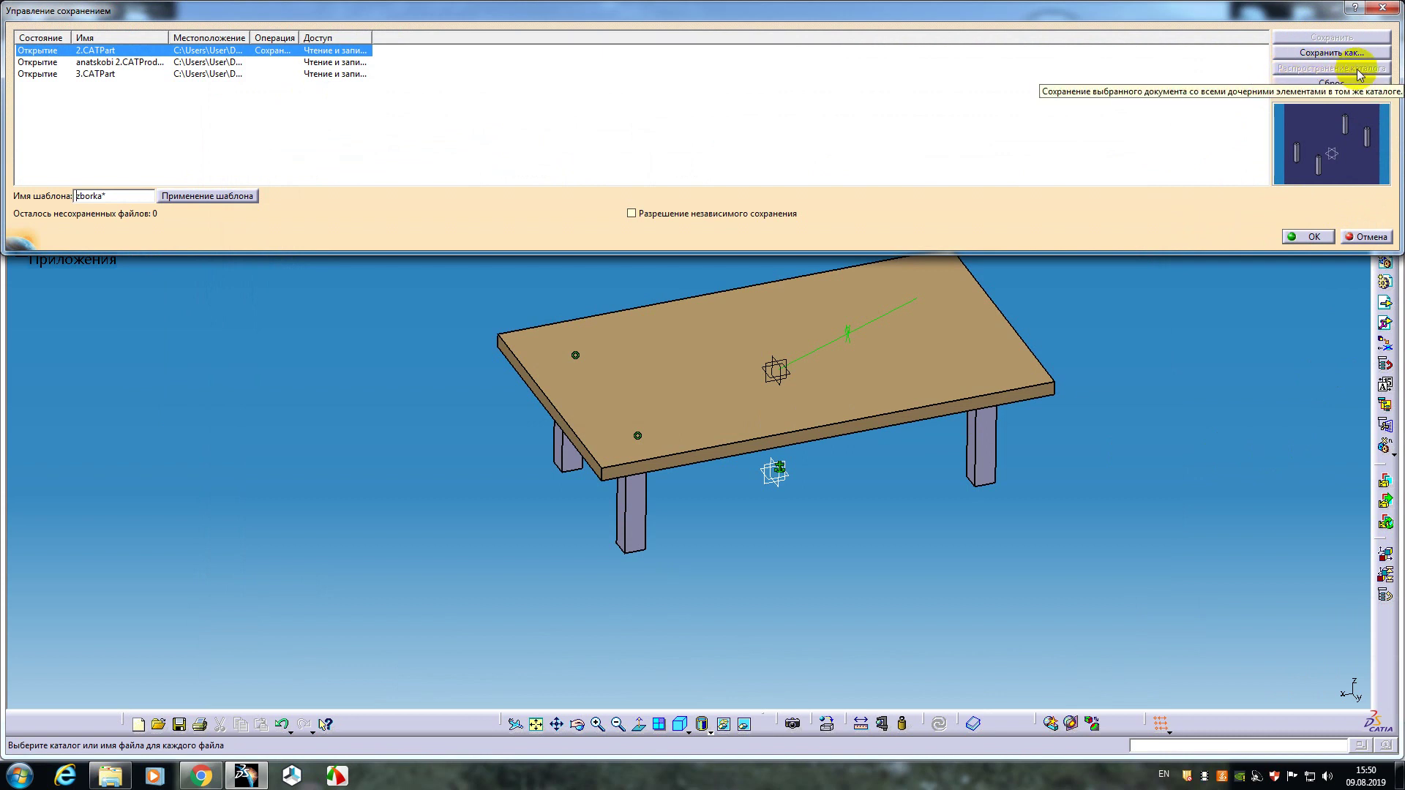
left_click(1330, 133)
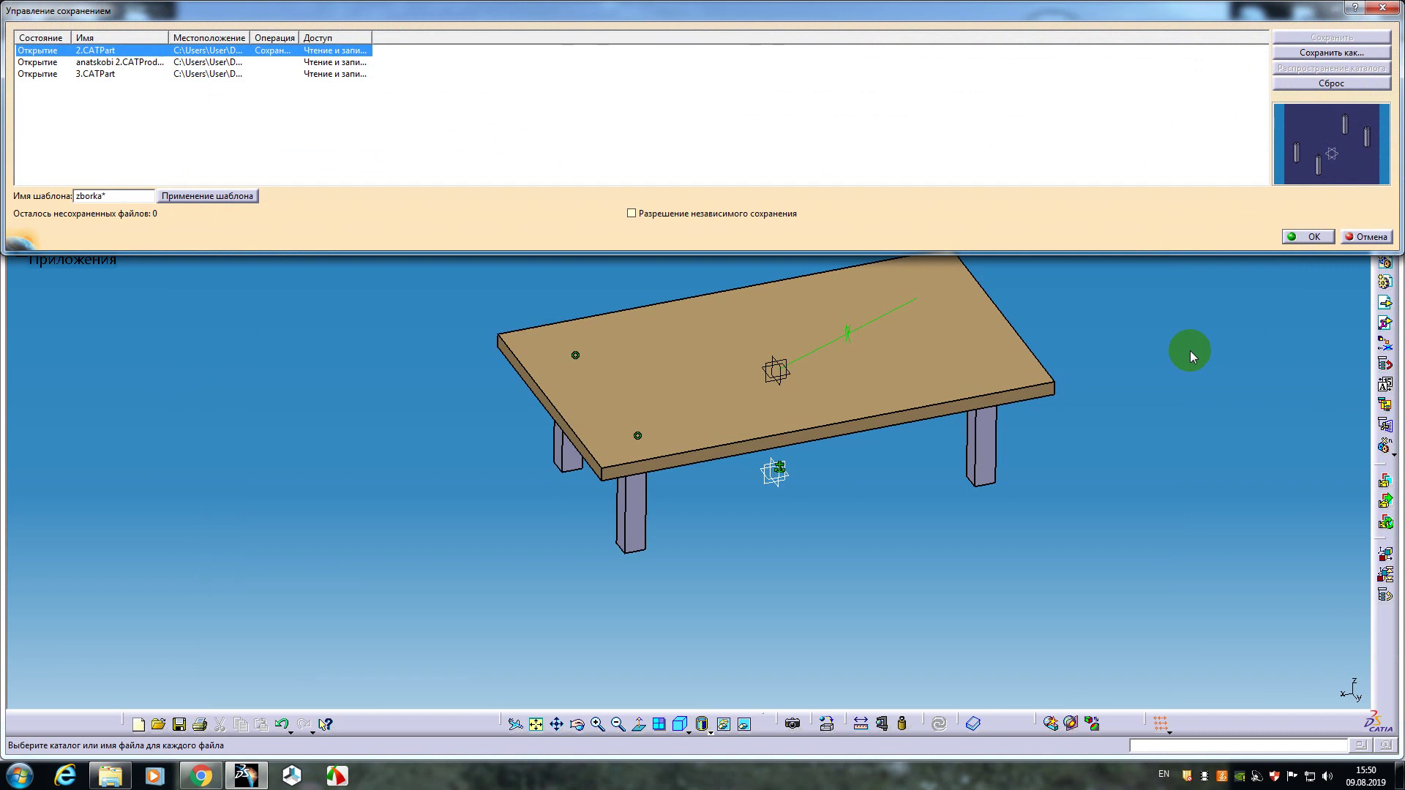
left_click(1369, 238)
- Insert a new part with its own origin into anatskobi 2, and set its instance name and part number to 4
middle_click_drag(1086, 410, 823, 481)
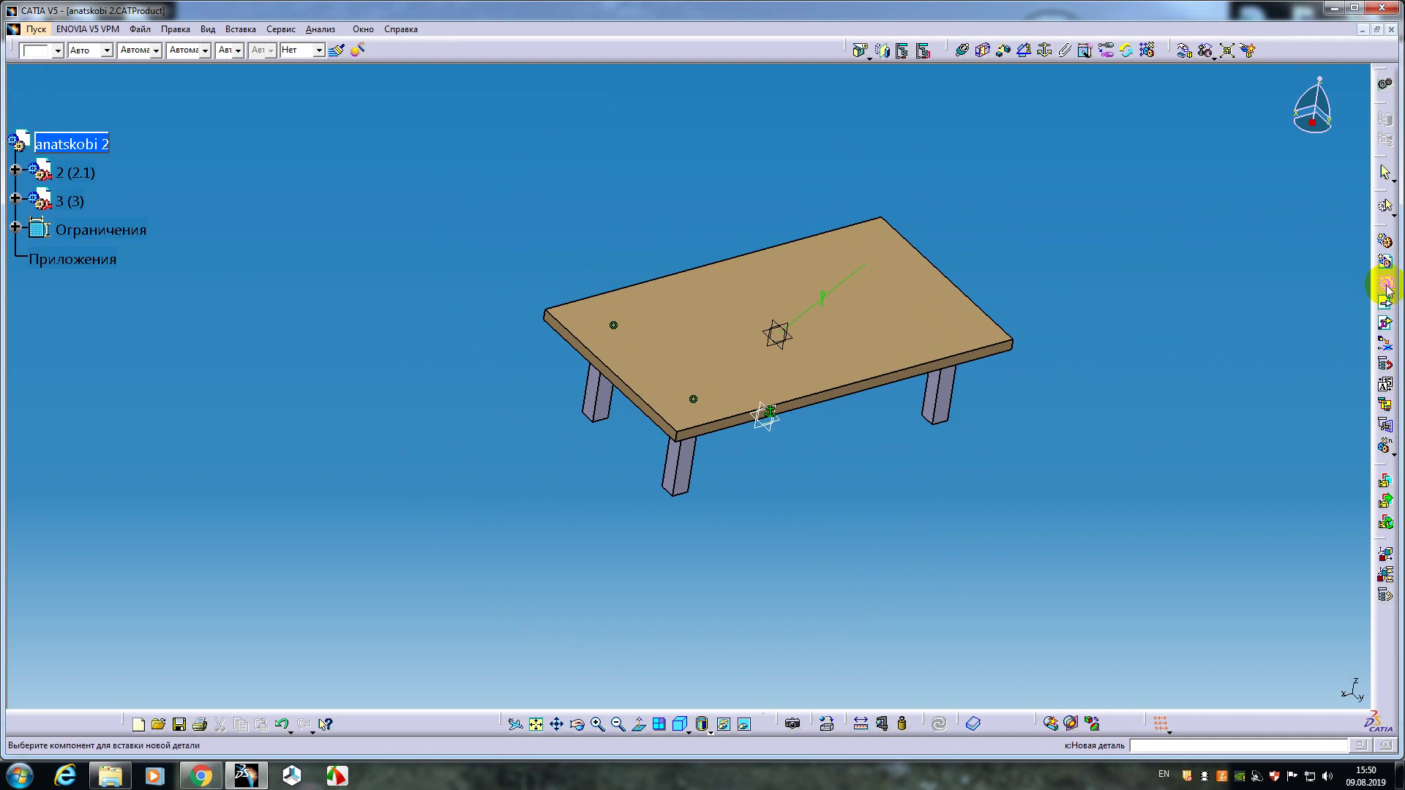
left_click(72, 144)
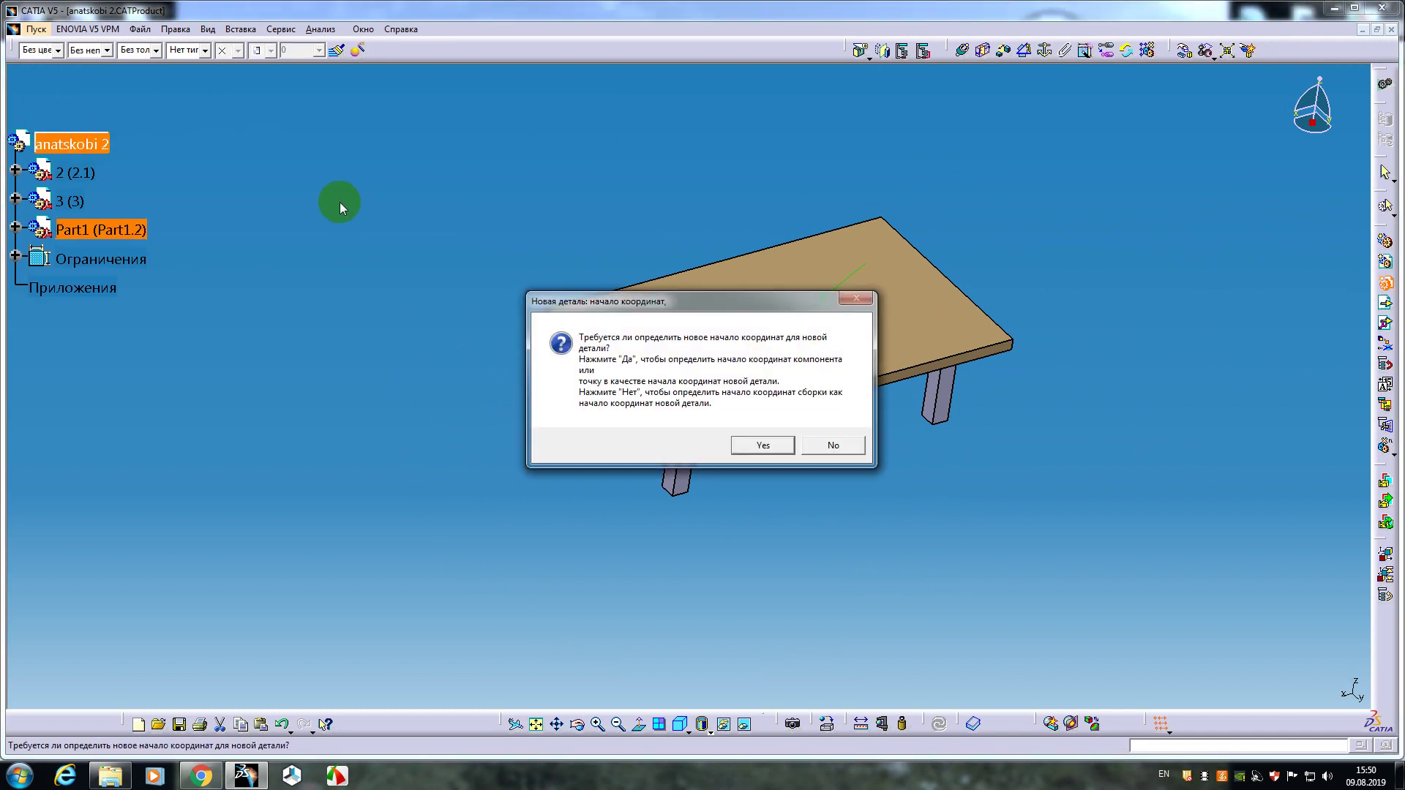
left_click(762, 444)
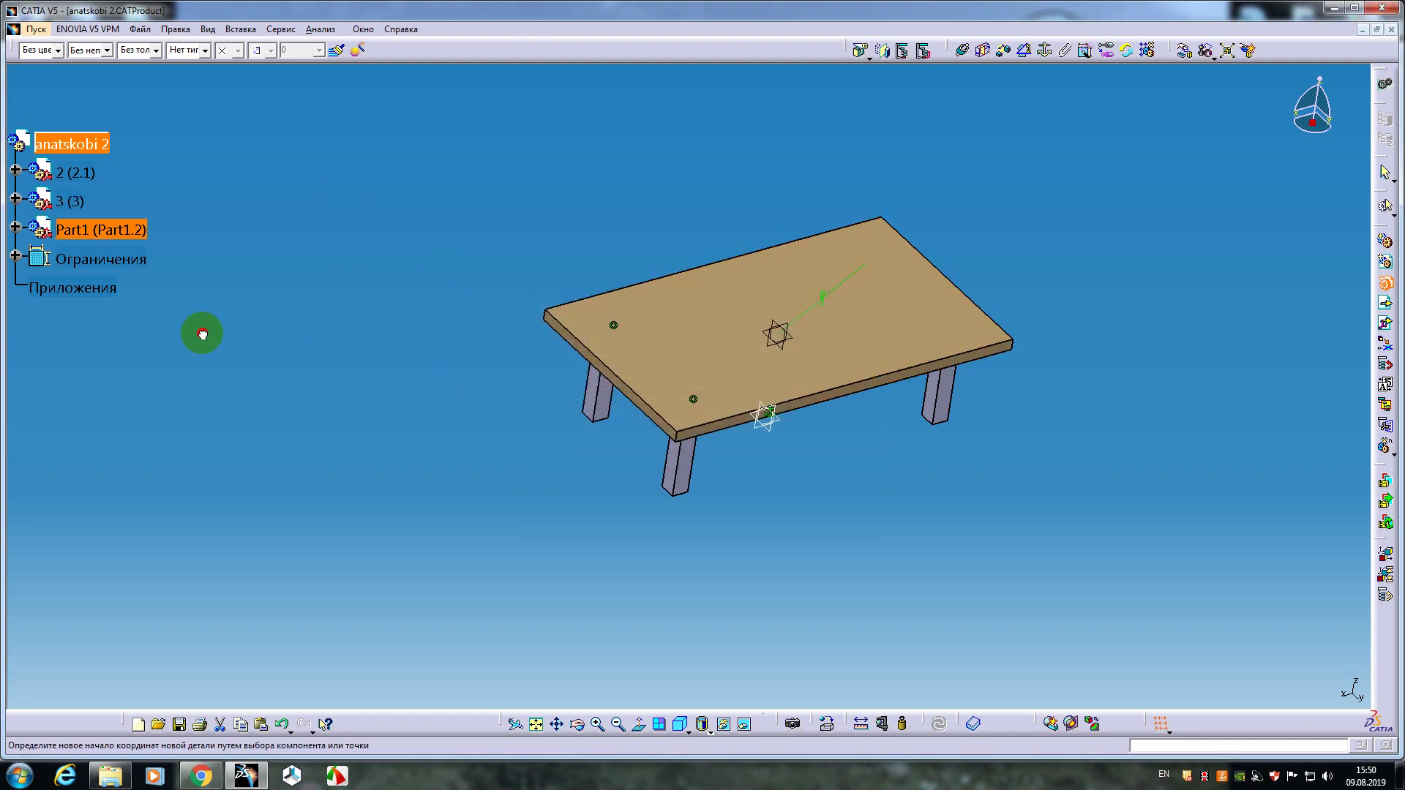
right_click(113, 232)
left_click(132, 275)
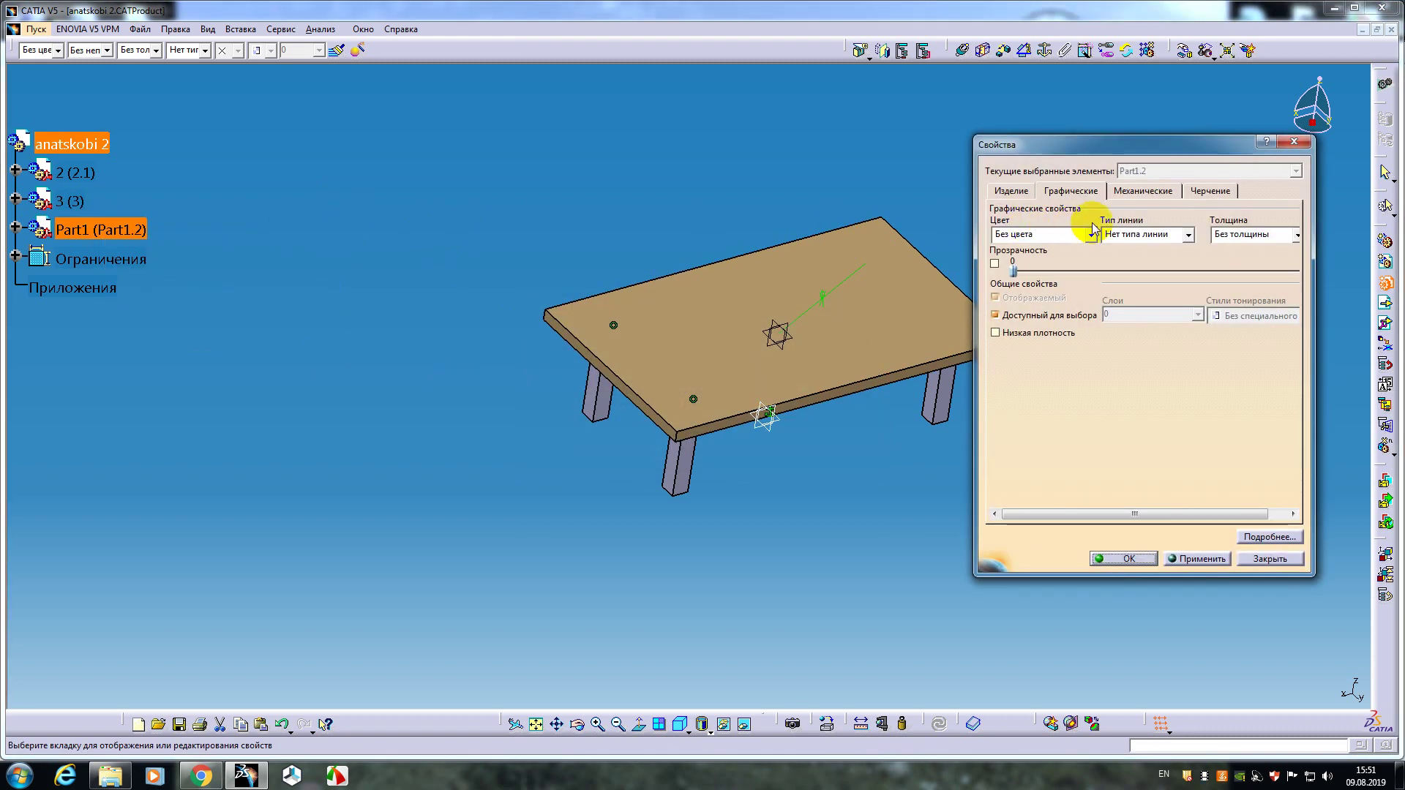
left_click(1006, 189)
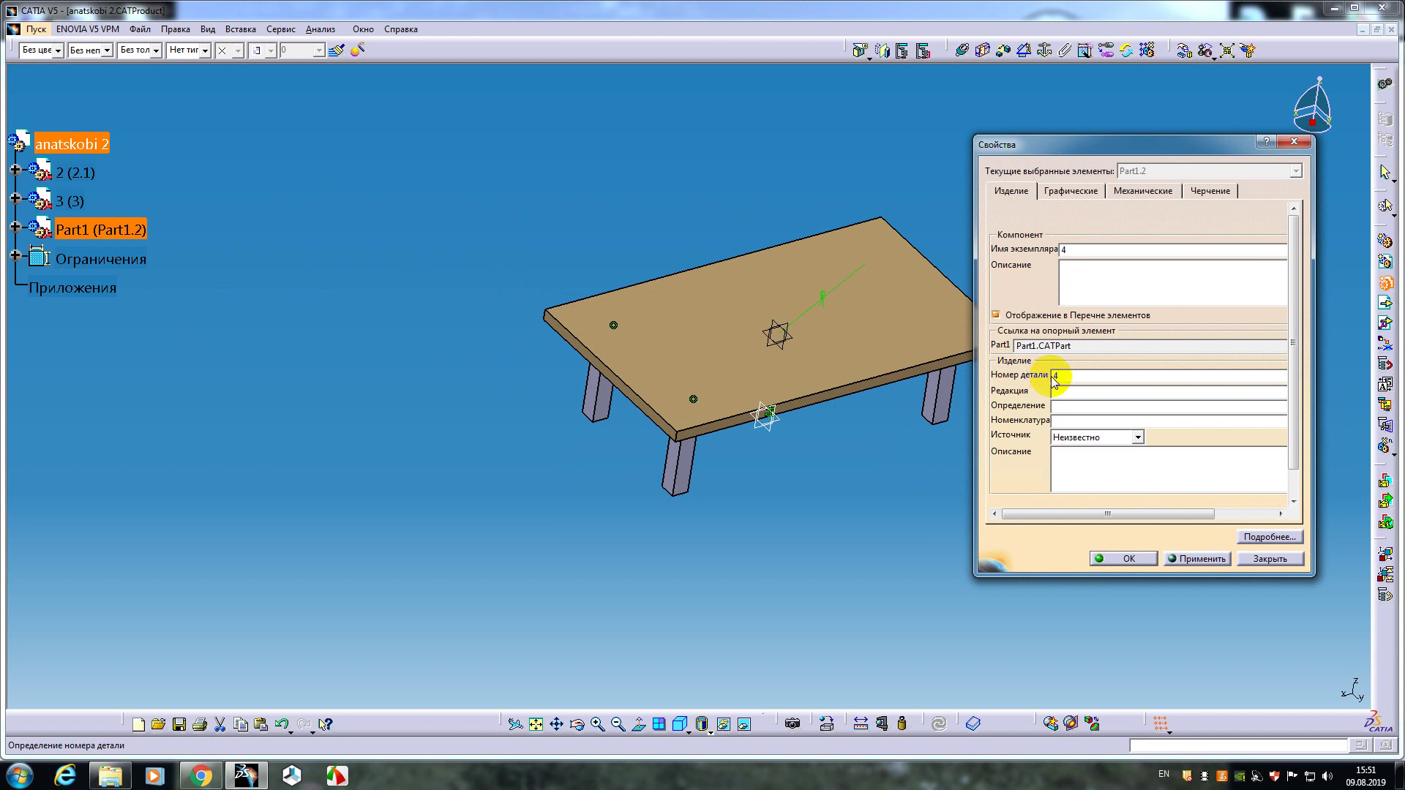
left_click(1123, 558)
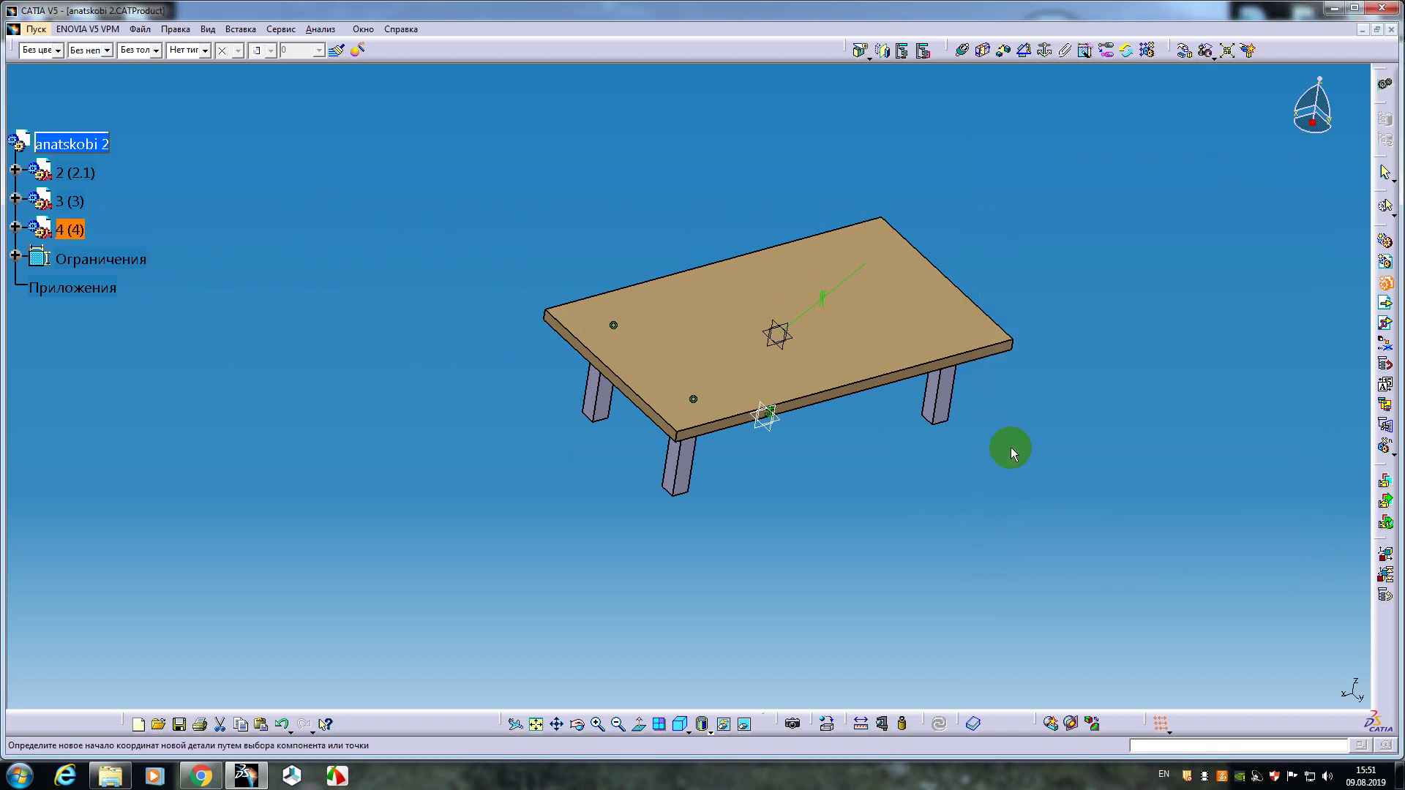
- Move part 4 away from the legs along the direction of the slab's short edge, and update the assembly
left_click(1183, 51)
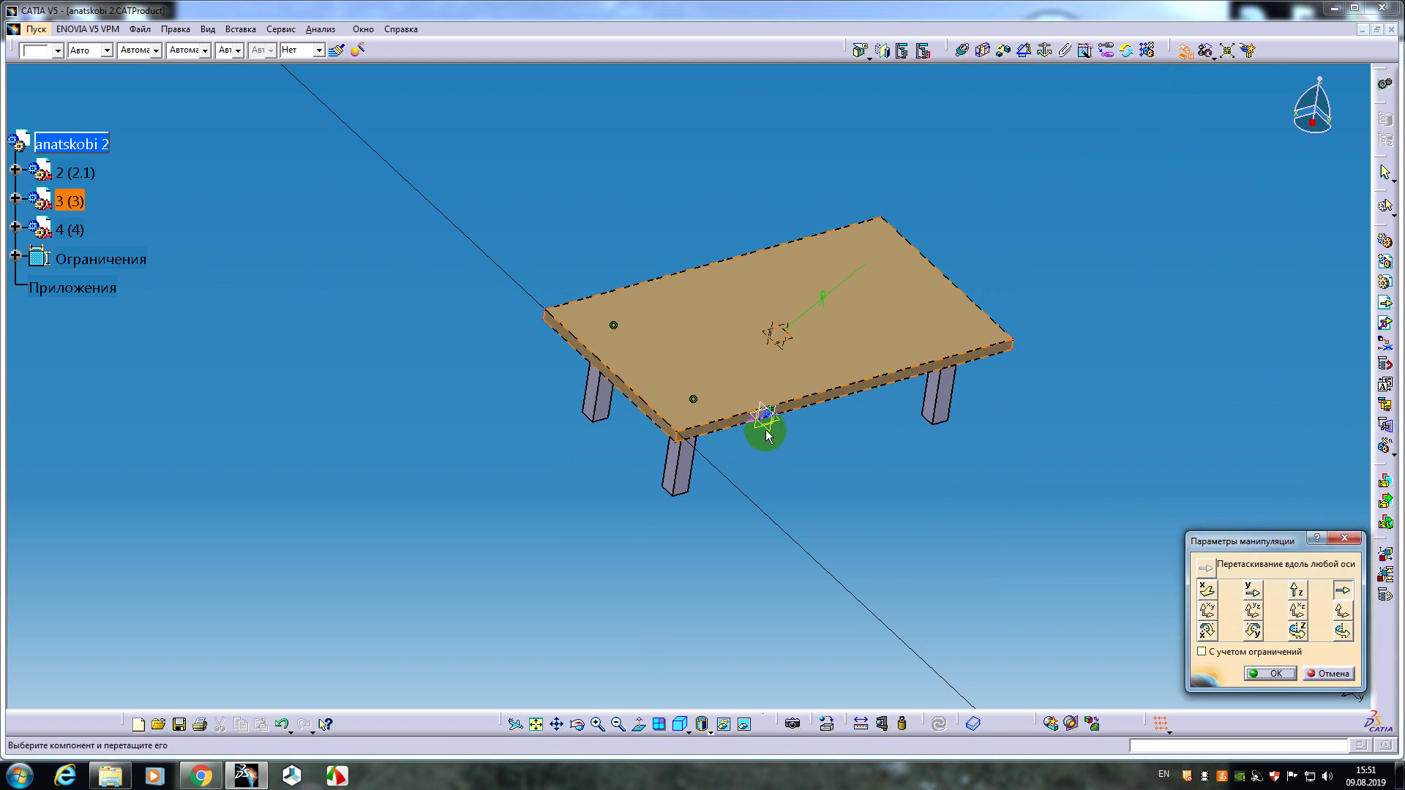
mouse_move(762, 429)
left_mouse_down()
mouse_move(801, 450)
mouse_move(689, 367)
left_mouse_up()
left_click(693, 361)
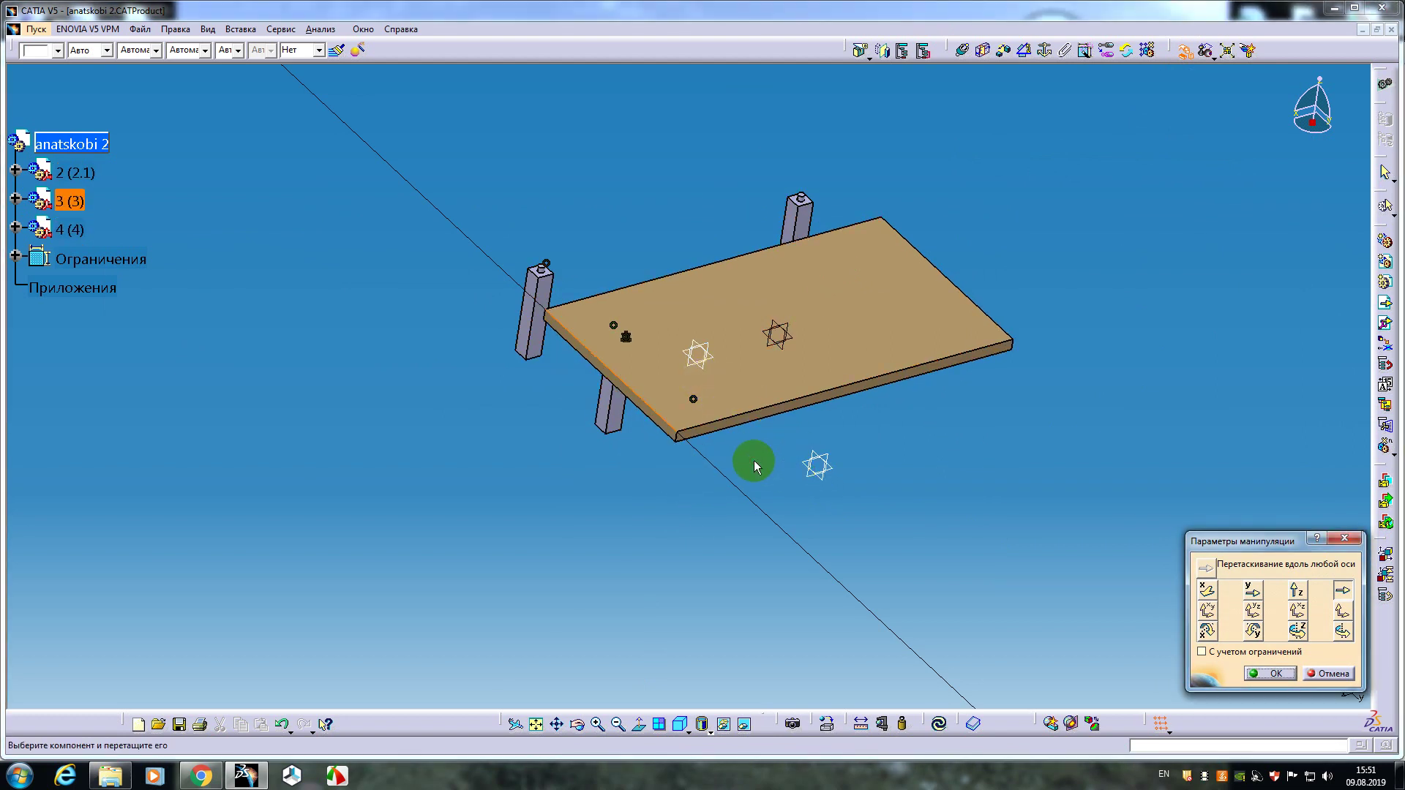
middle_click_drag(737, 511, 979, 546)
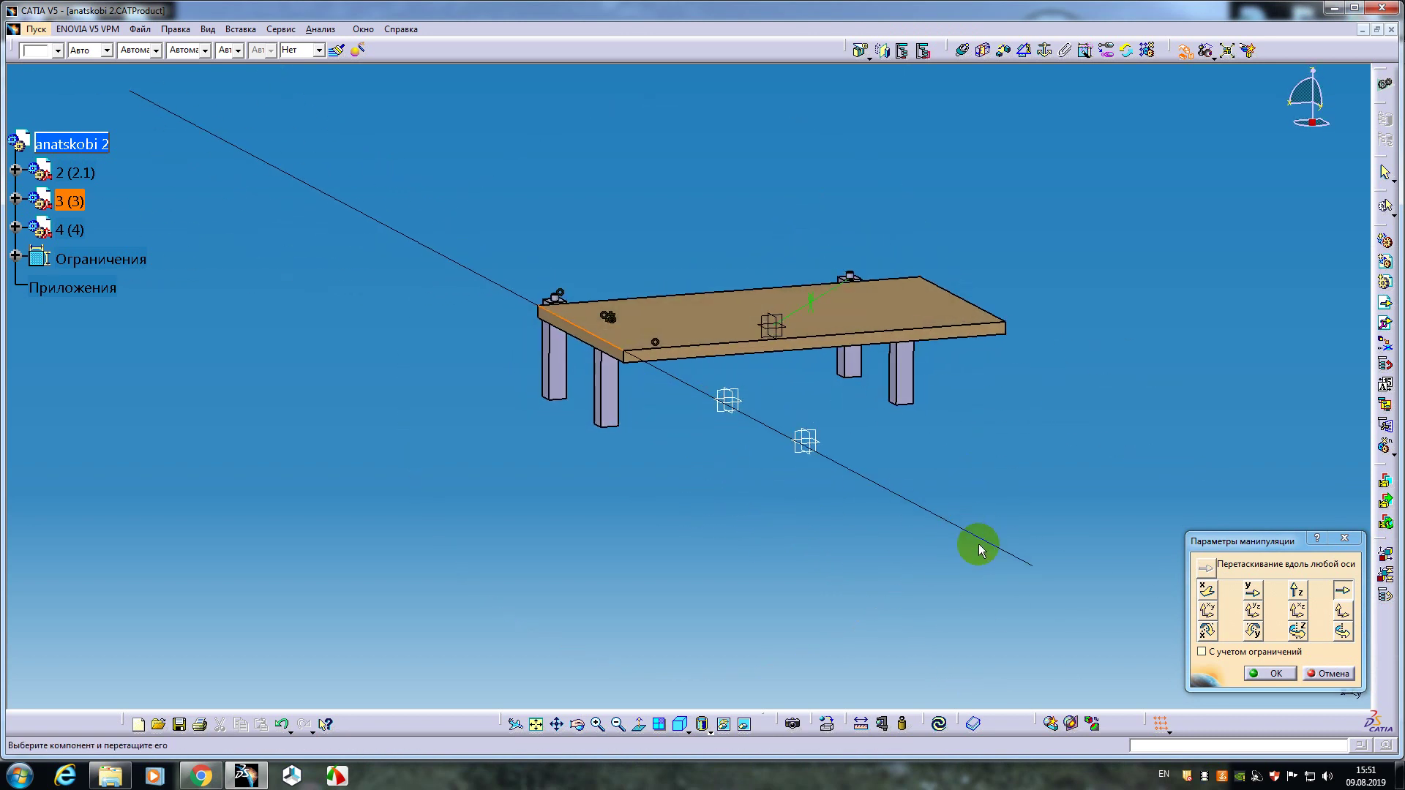
middle_click_drag(737, 411, 857, 512)
left_click_drag(815, 474, 1079, 577)
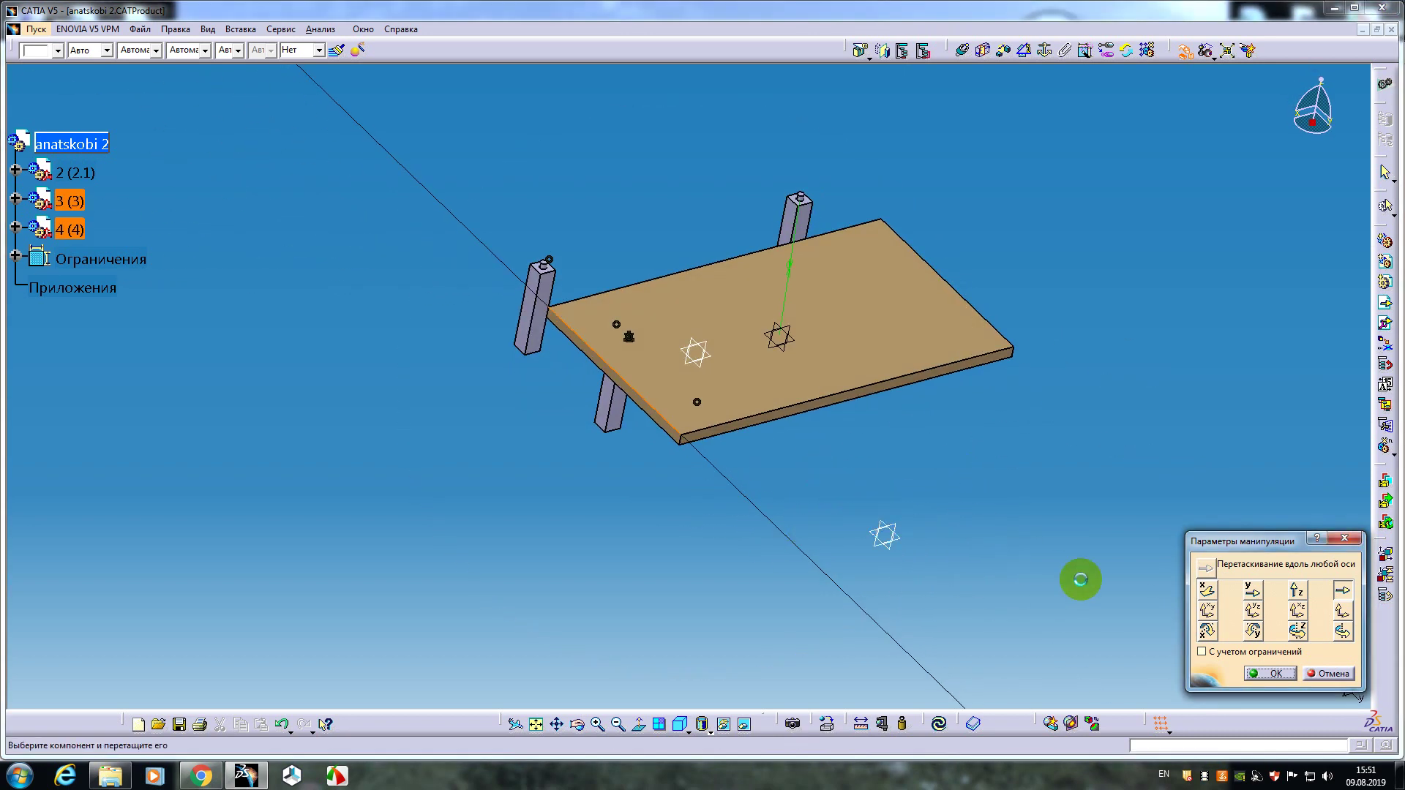
left_click(1264, 673)
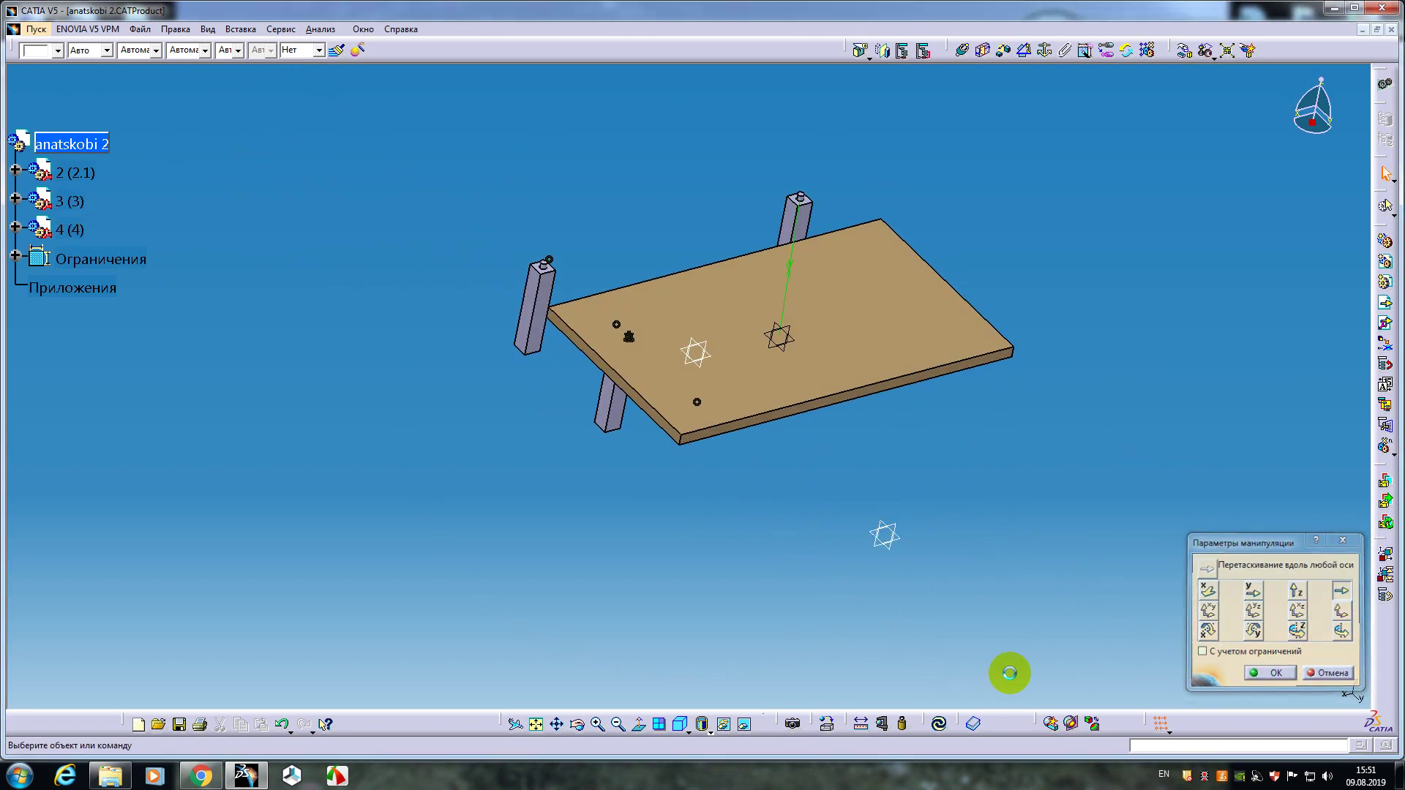
left_click(941, 726)
- Add a 0 mm offset constraint with the same orientation between an origin plane of part 4 and the matching plane of part 2
middle_click_drag(955, 621, 844, 382)
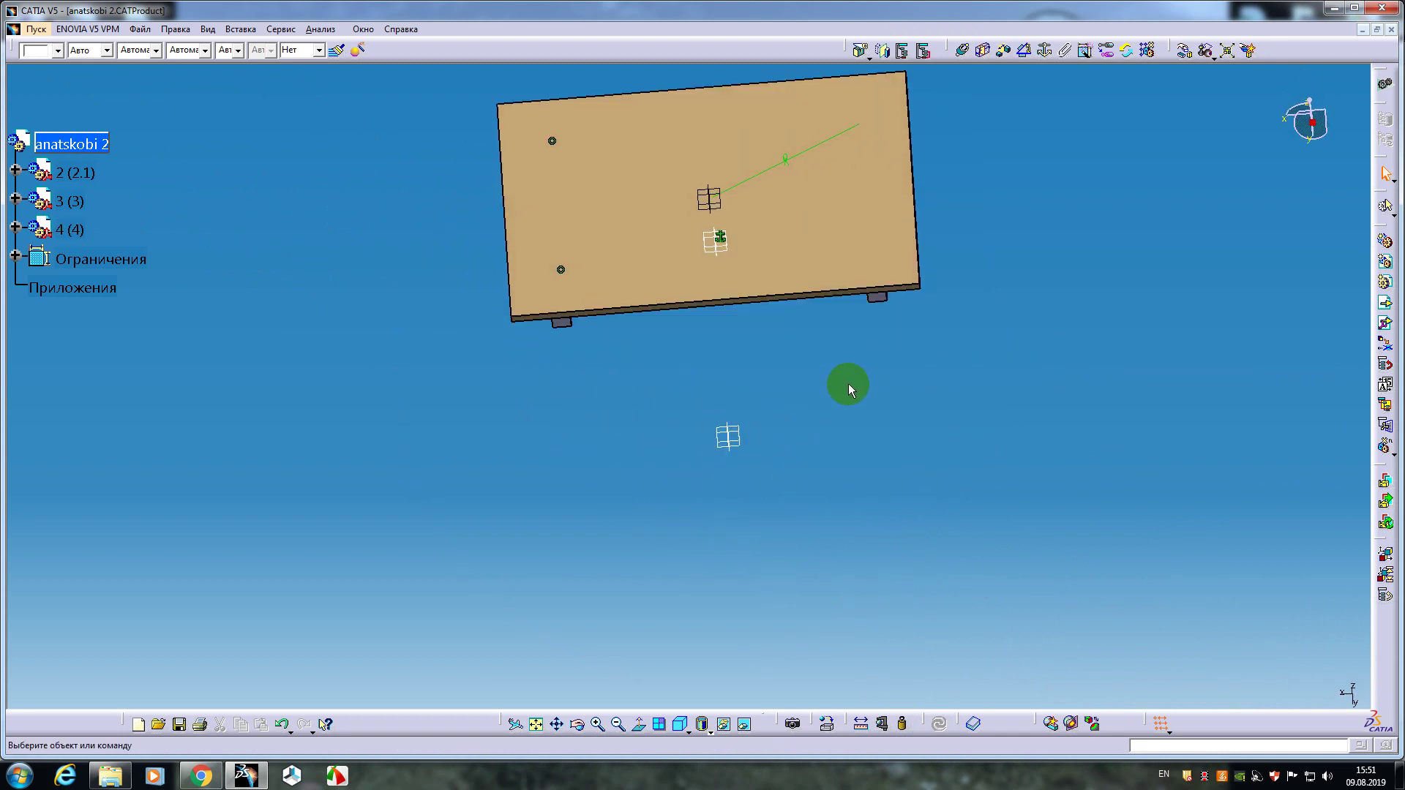
middle_click_drag(662, 326, 690, 379)
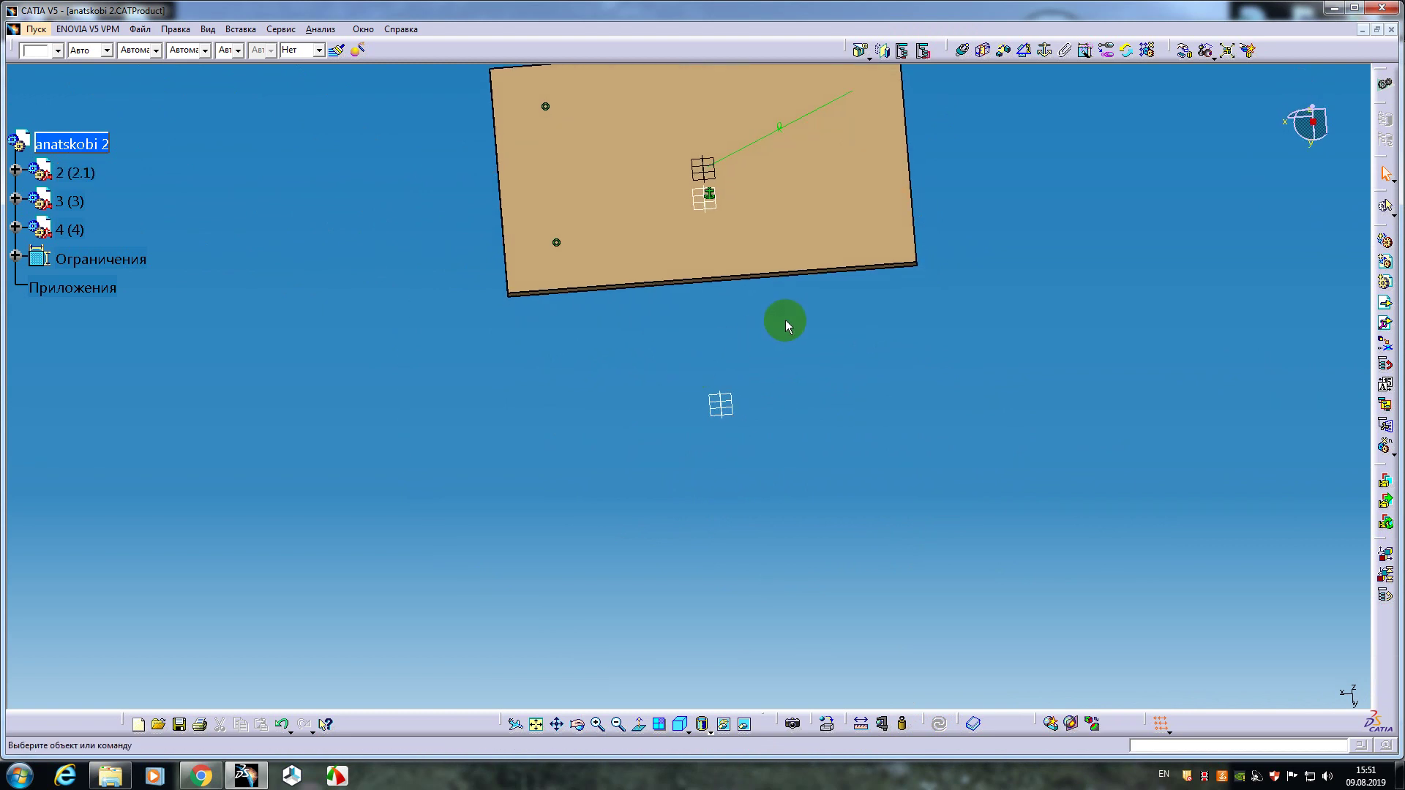
middle_click_drag(786, 322, 810, 384)
left_click(1003, 49)
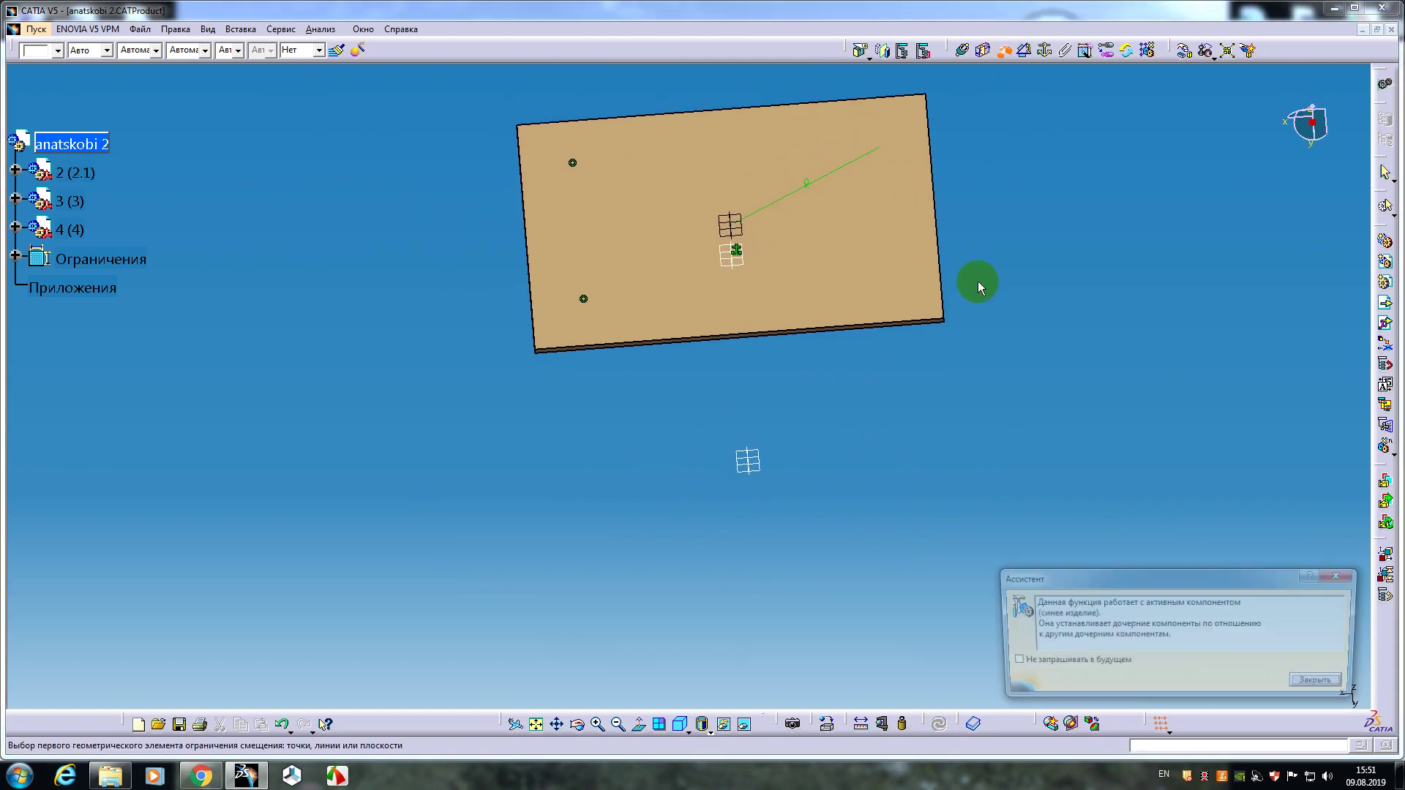
left_click(752, 461)
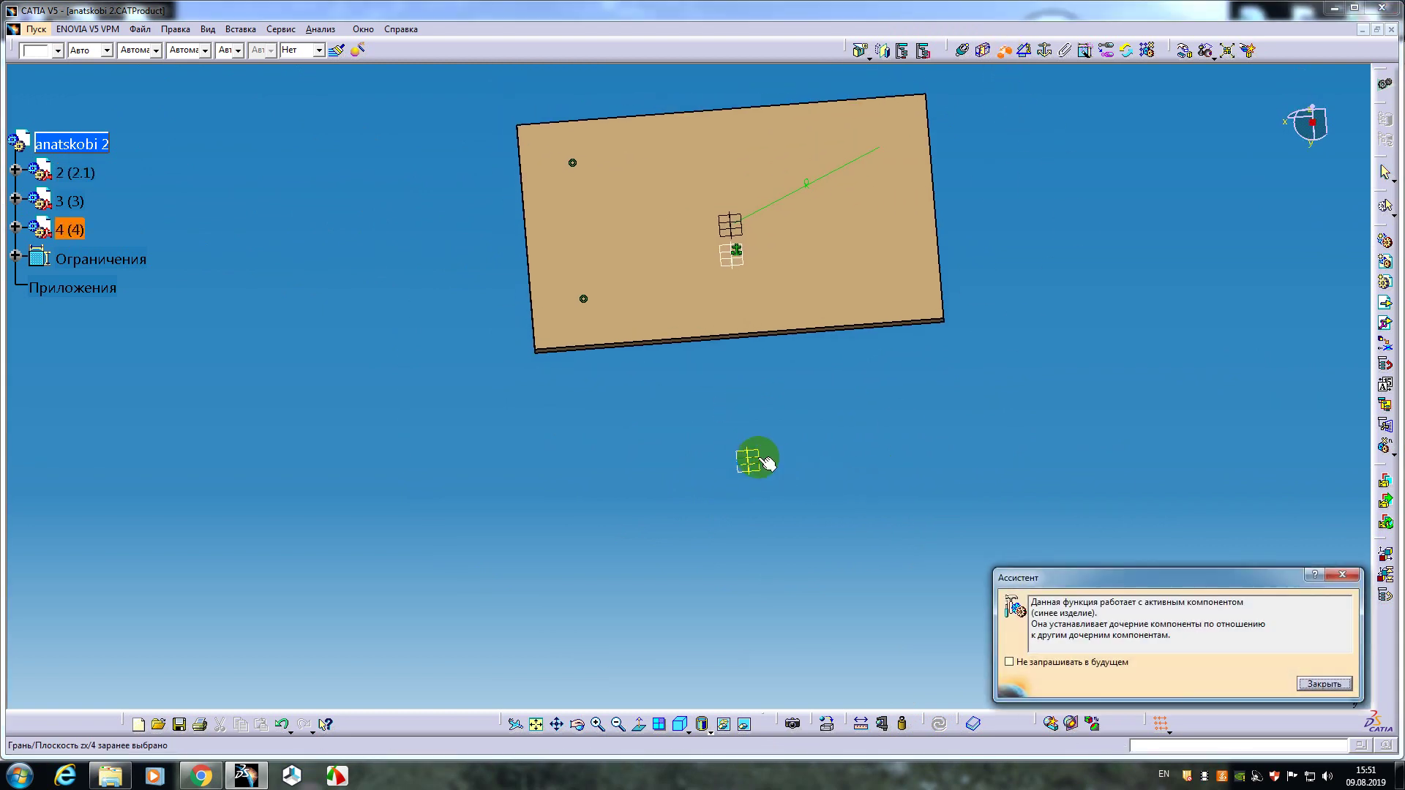
left_click(752, 267)
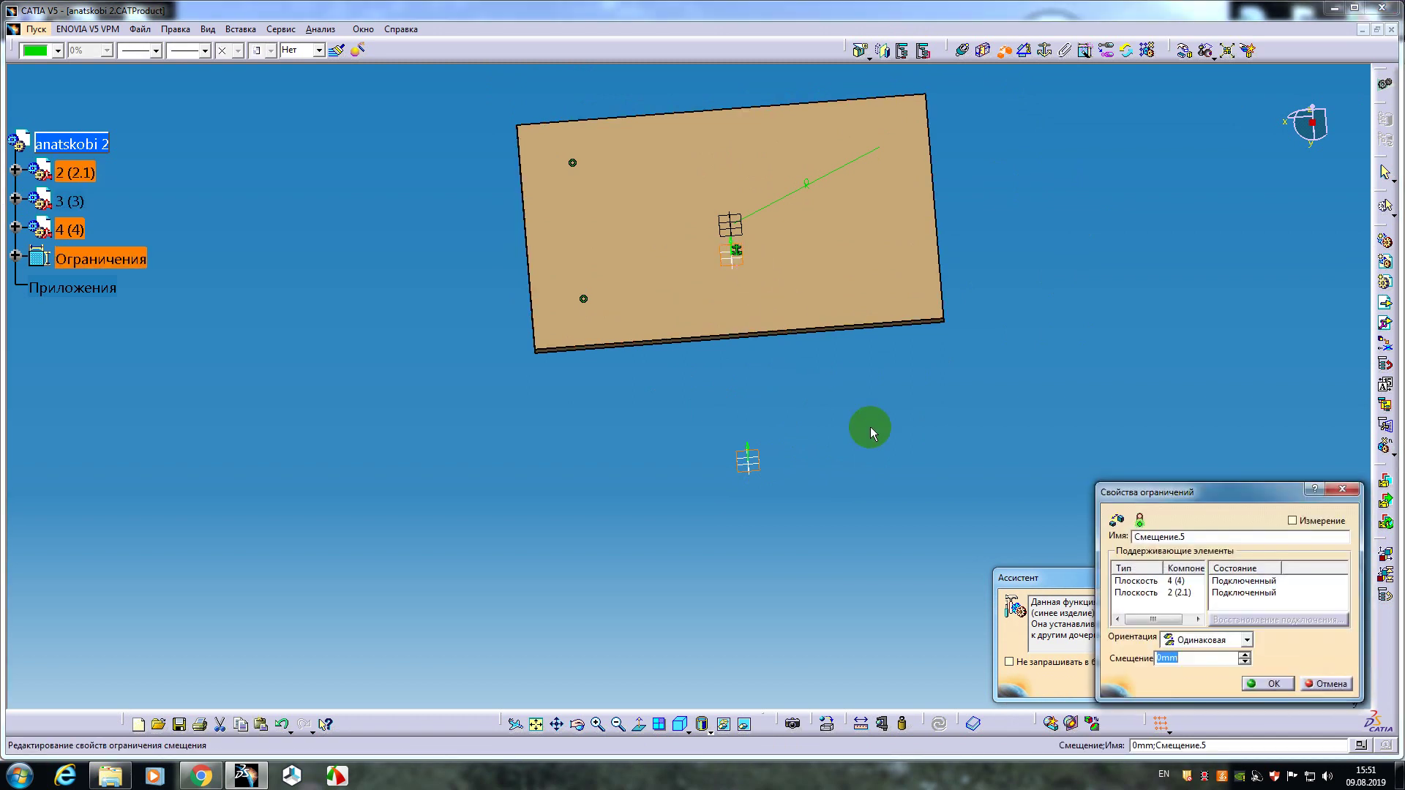
left_click(871, 428)
mouse_move(812, 539)
middle_mouse_down()
mouse_move(775, 526)
mouse_move(659, 392)
mouse_move(802, 450)
mouse_move(844, 533)
mouse_move(717, 546)
mouse_move(758, 514)
mouse_move(716, 512)
mouse_move(789, 543)
middle_mouse_up()
left_click(898, 578)
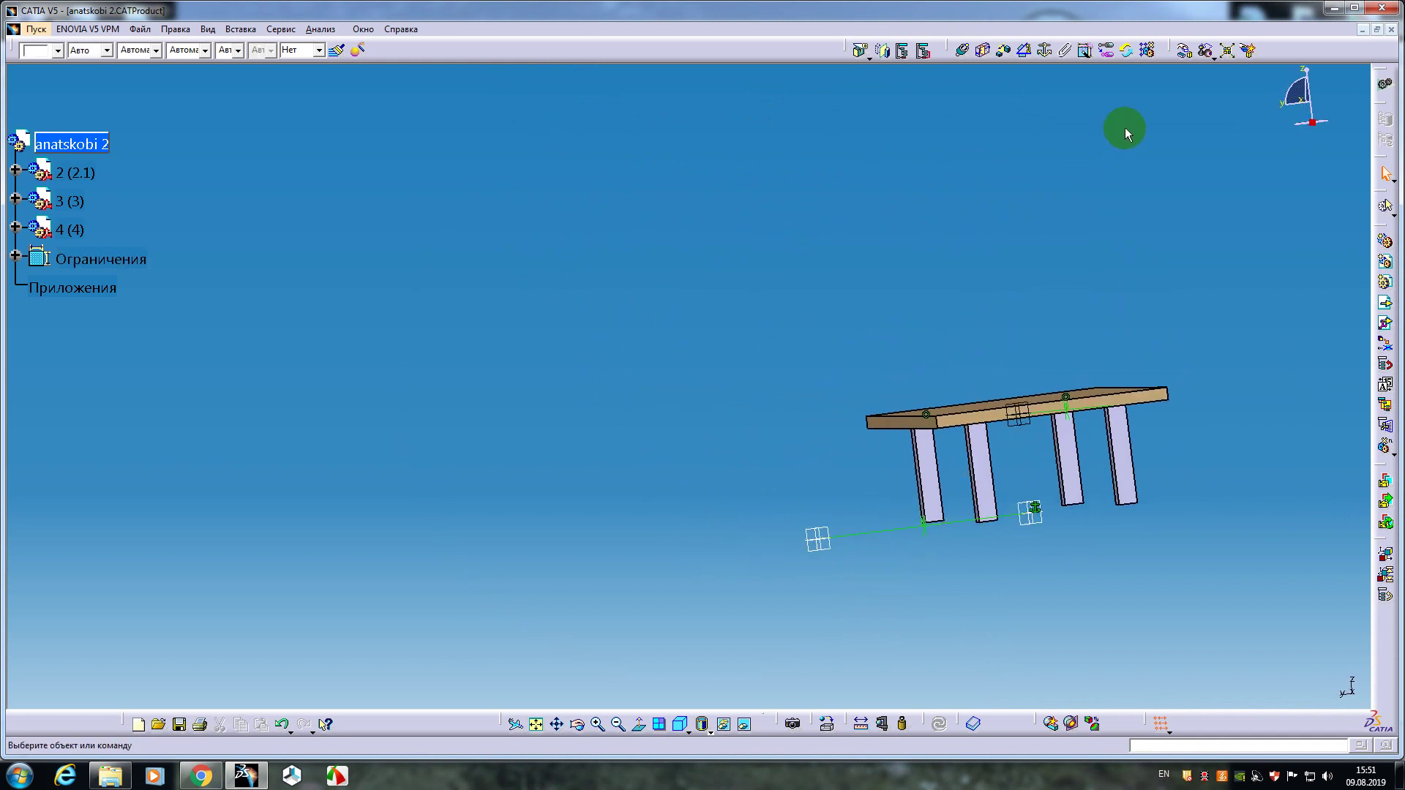
- Constrain a second pair of matching origin planes of parts 2 and 4 with a 0 mm offset and the same orientation
left_click(1004, 51)
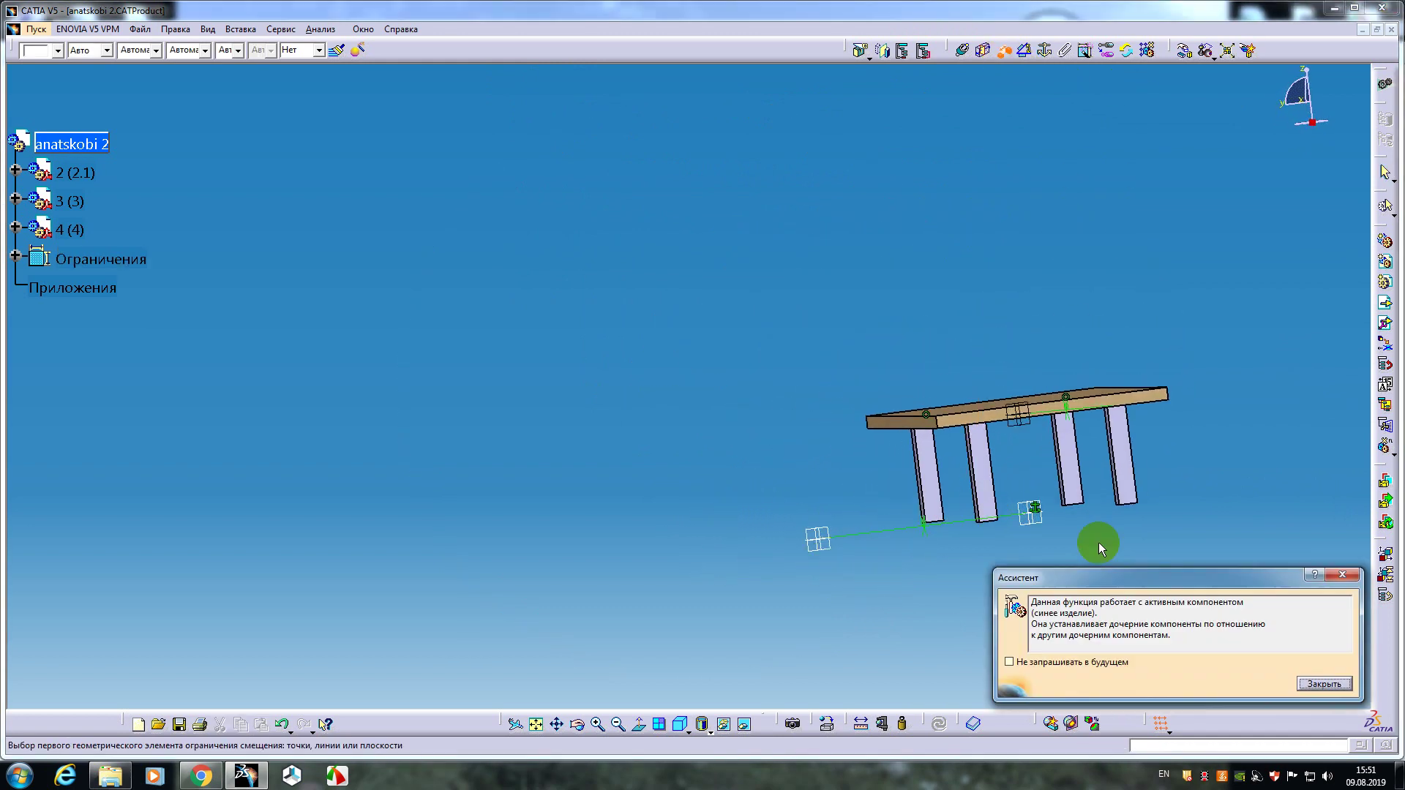
left_click(1045, 529)
left_click(840, 553)
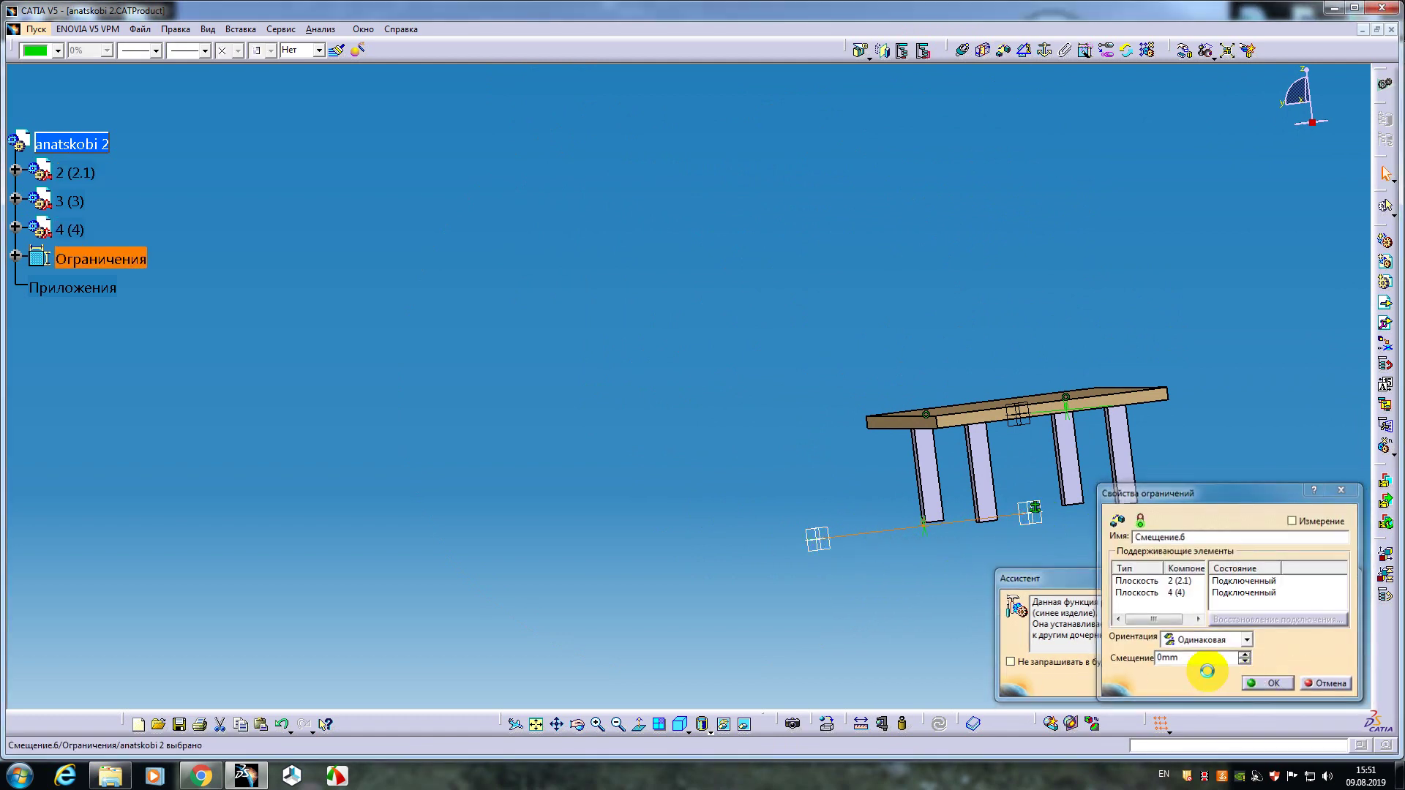
left_click(1266, 684)
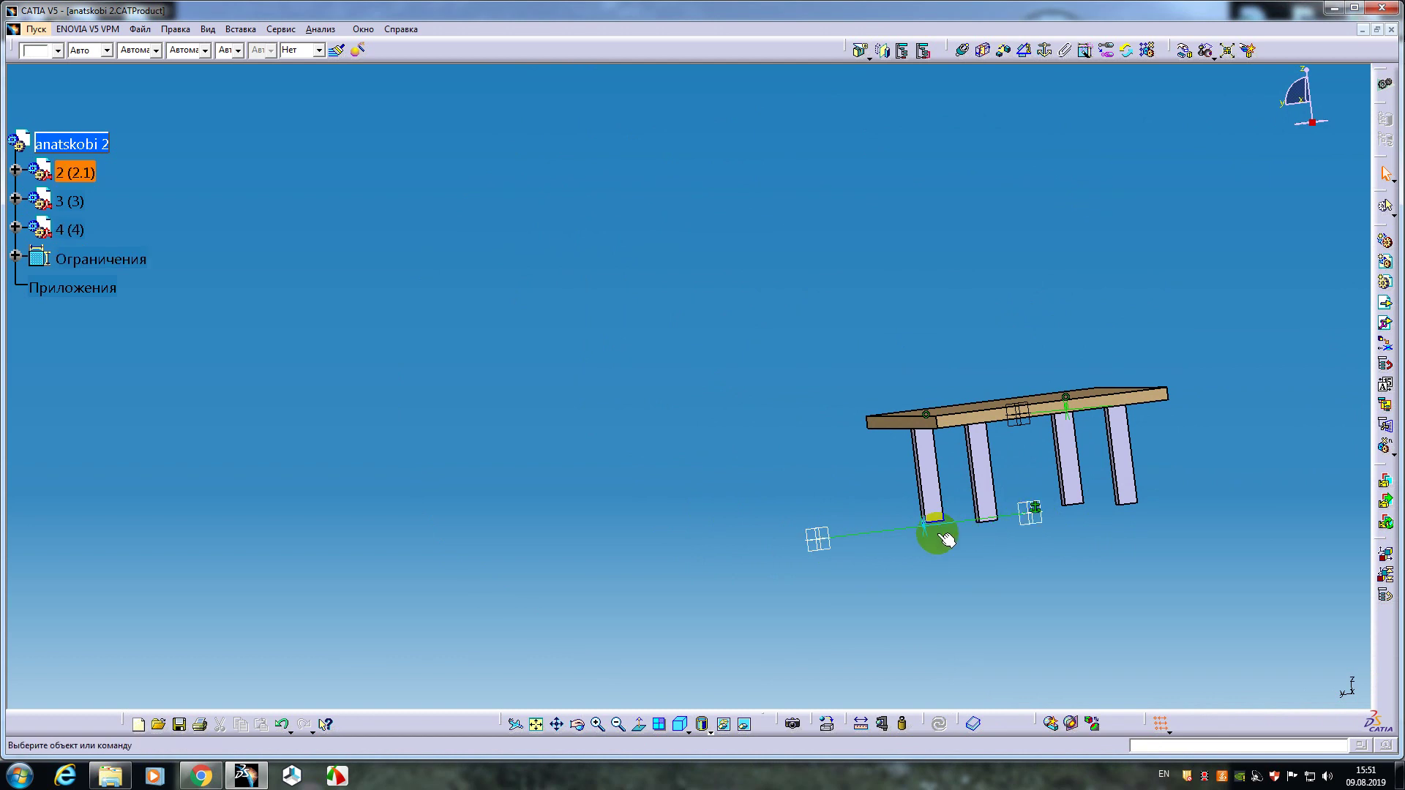
- Add an offset constraint of -150 mm between the remaining pair of matching origin planes of parts 4 and 2
middle_click_drag(705, 502, 809, 498)
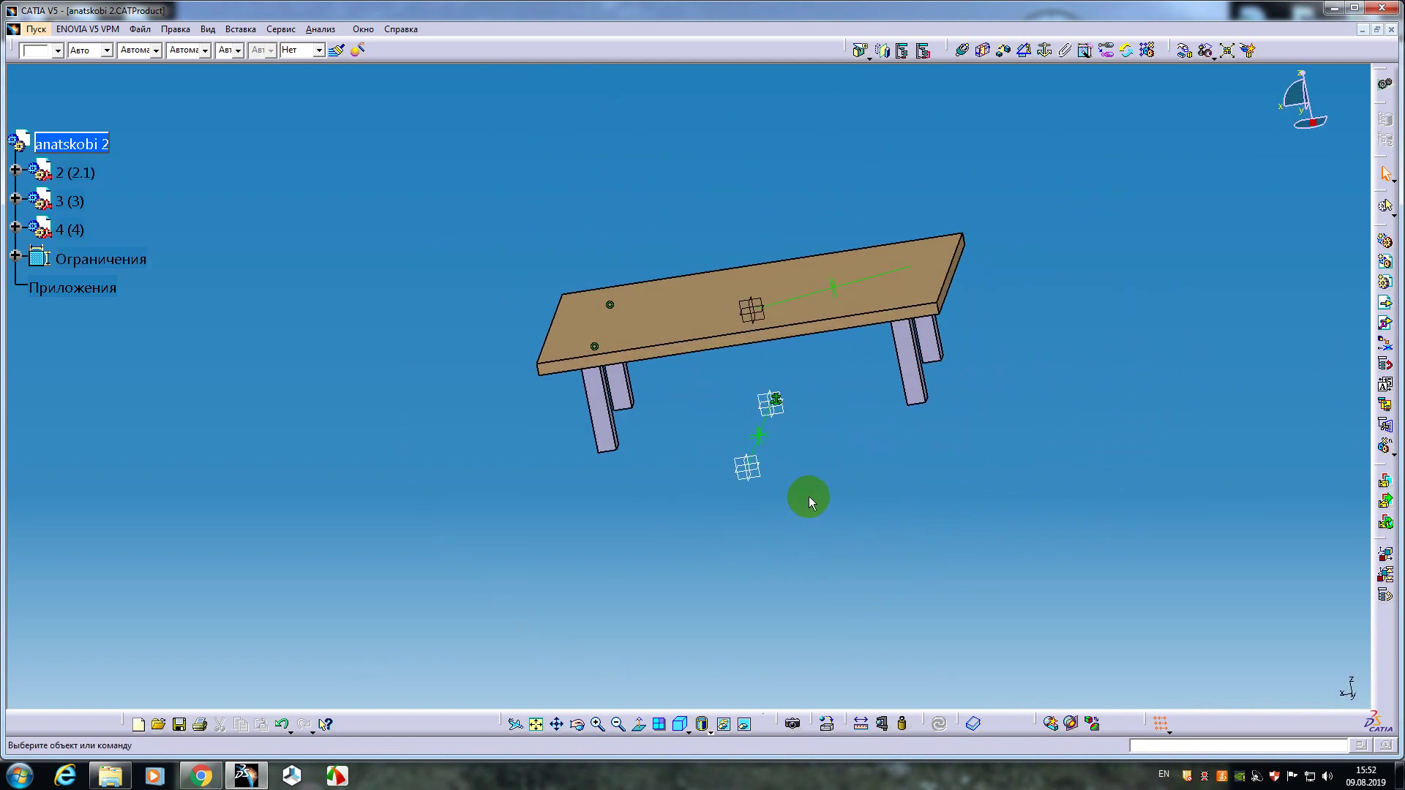
left_click(1004, 50)
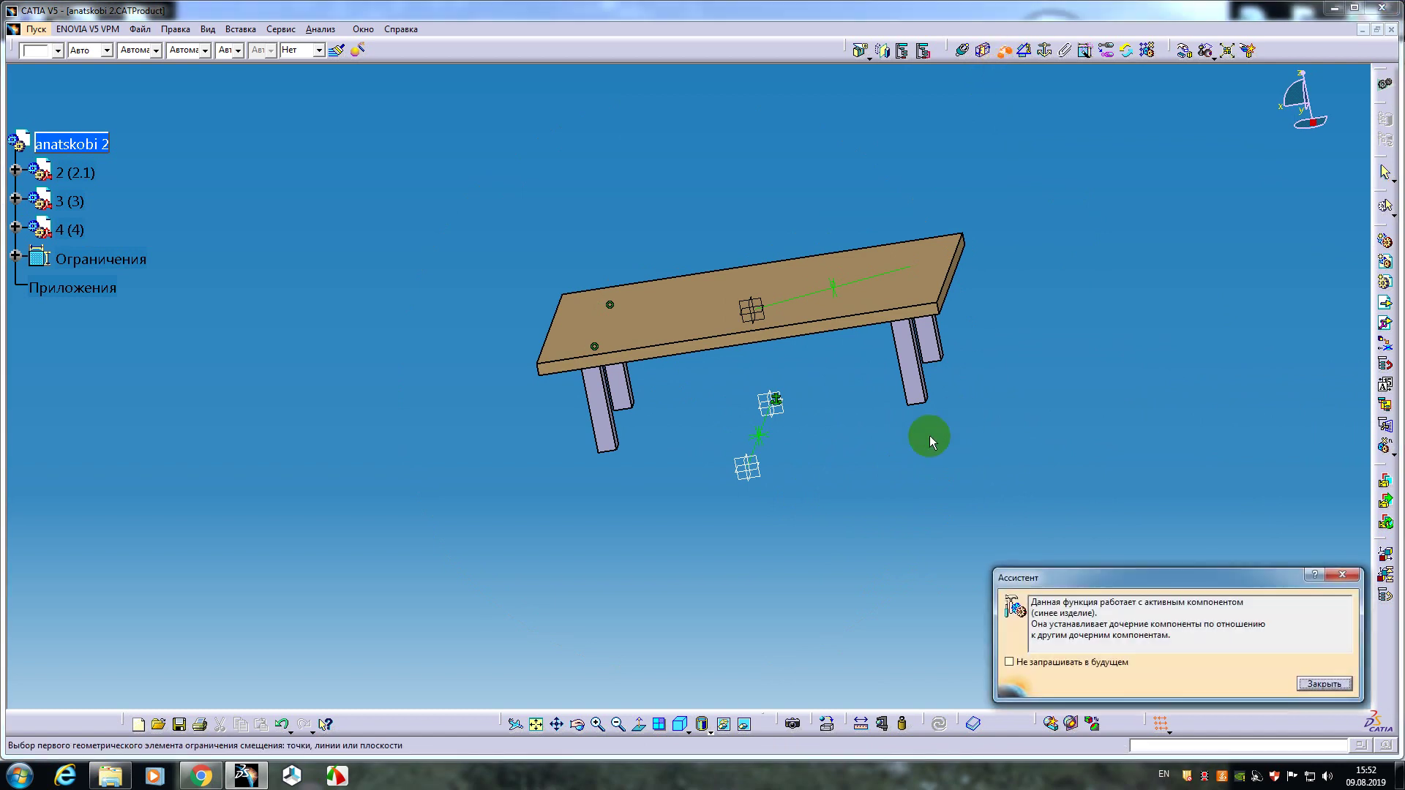
left_click(780, 410)
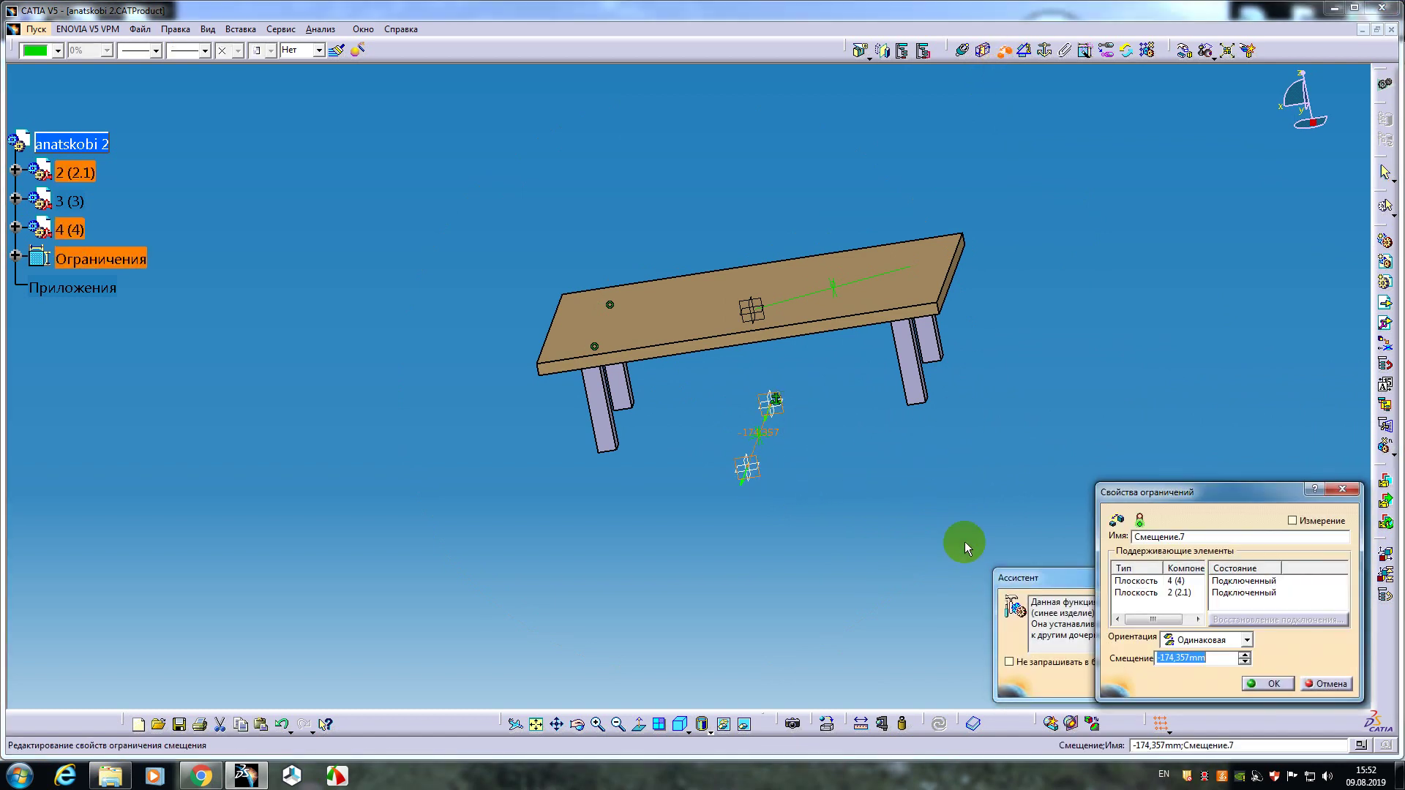
left_click(1166, 661)
type("-15")
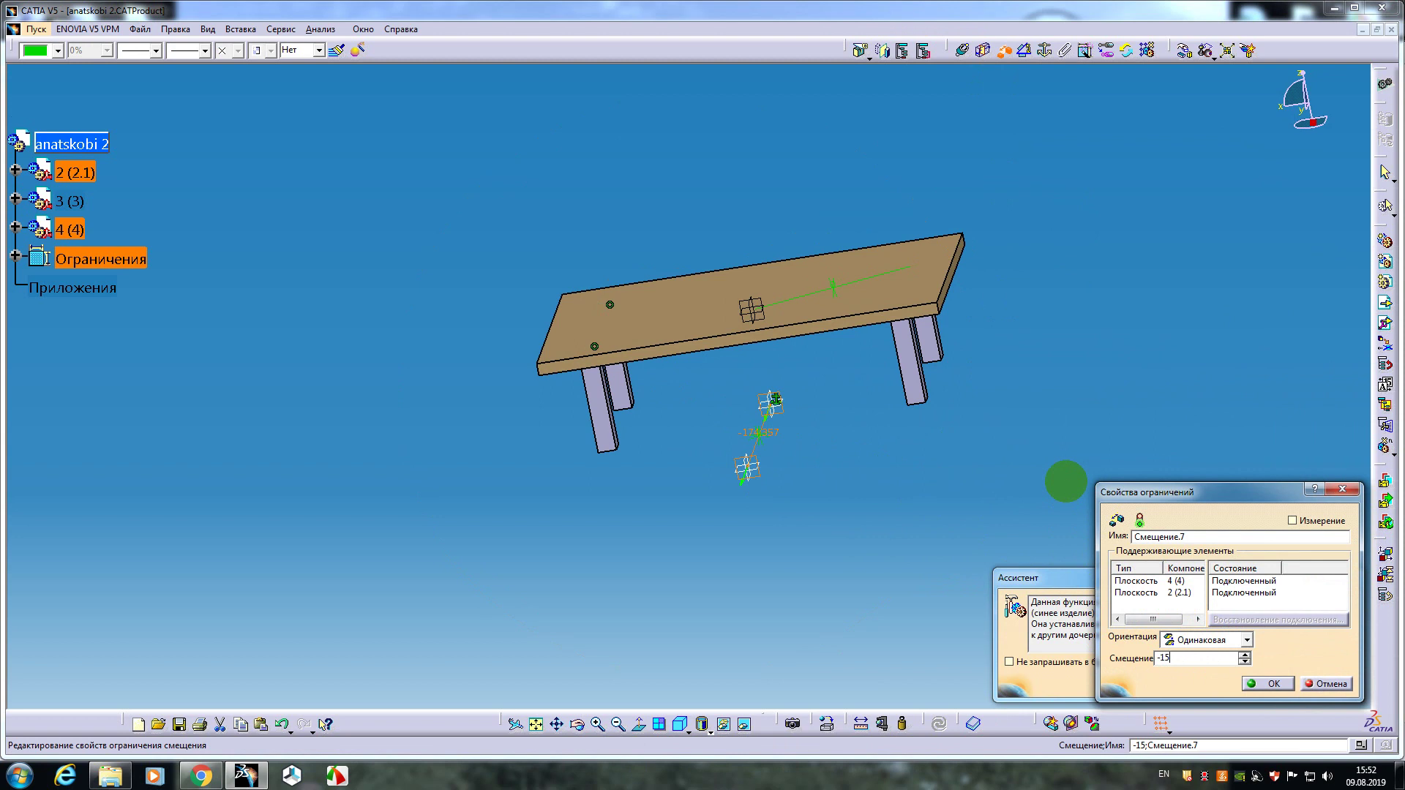
type("0")
left_click(1272, 682)
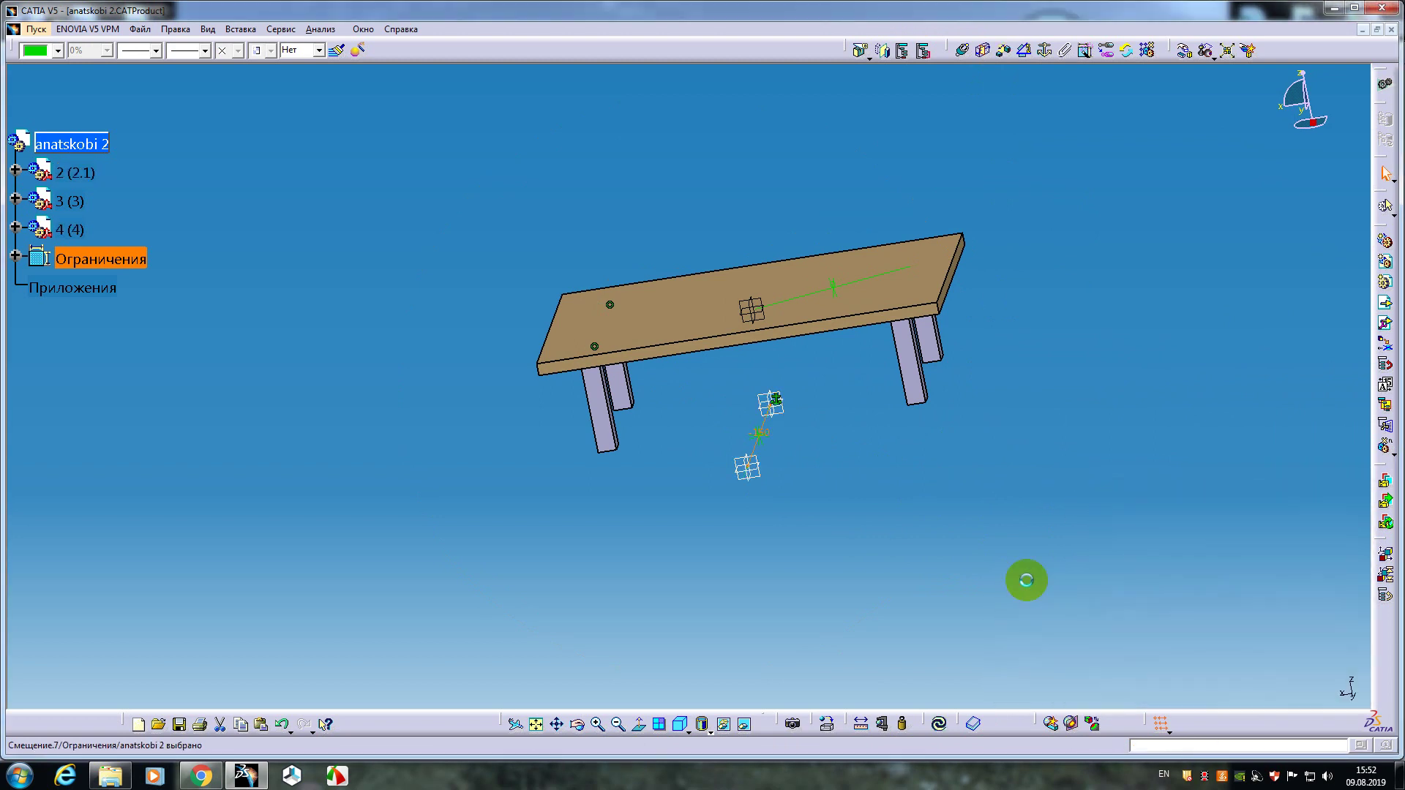
- Activate part 4 for in-context editing in the part workbench
middle_click_drag(931, 468, 871, 404)
left_click(952, 402)
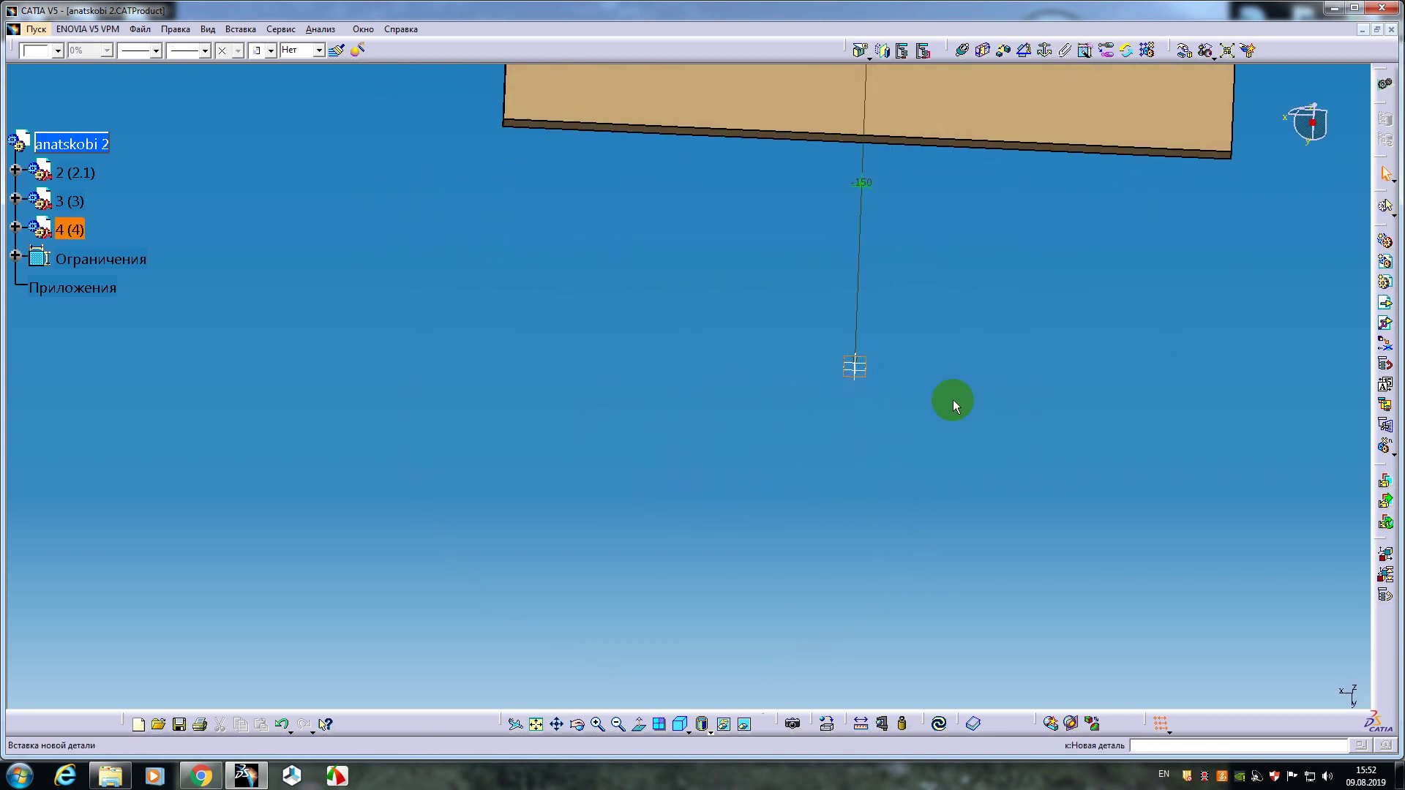
double_click(864, 377)
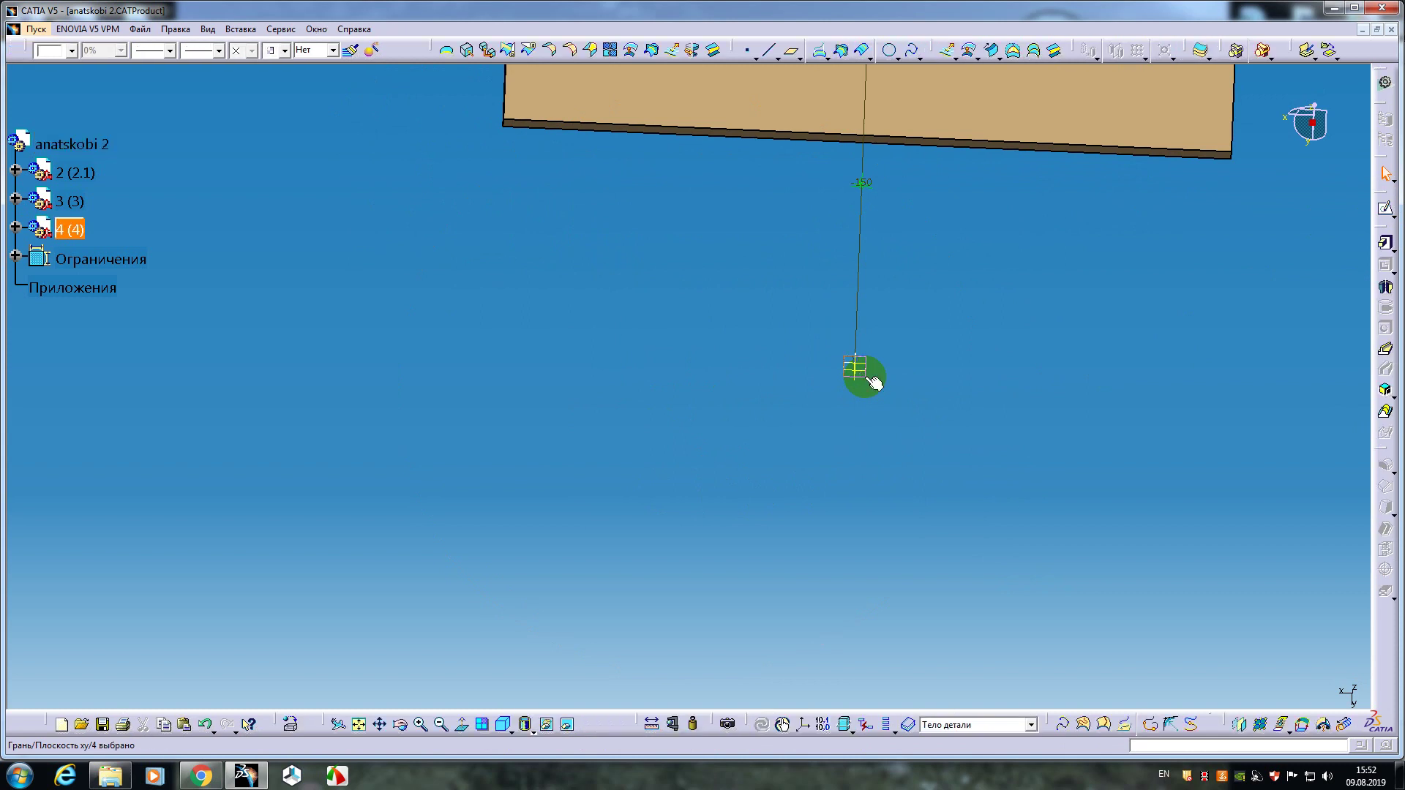
- Sketch a narrow upright rectangle about 73 mm high on part 4's xy plane, on the negative horizontal side of the origin
left_click(1385, 208)
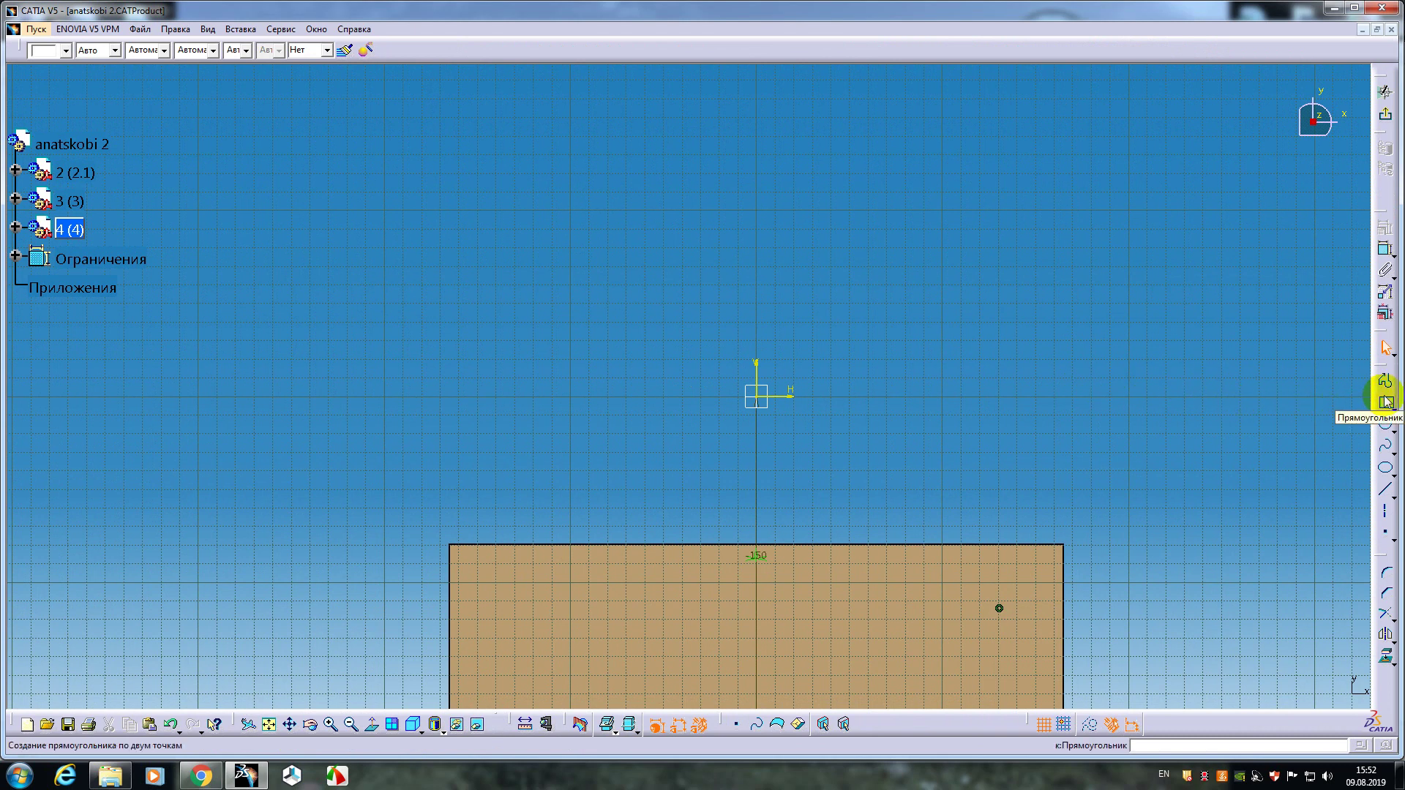
left_click(1386, 402)
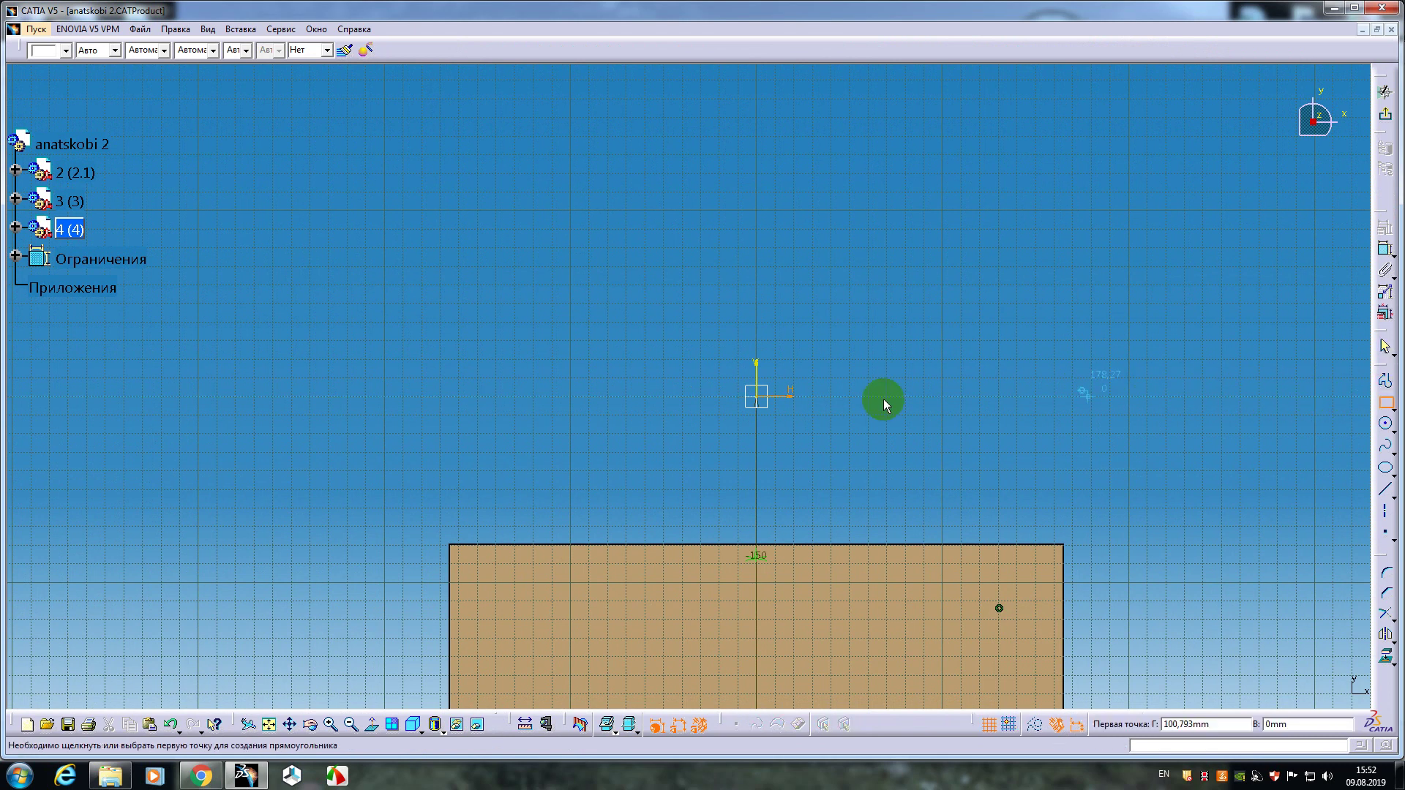
left_click(532, 333)
left_click(556, 469)
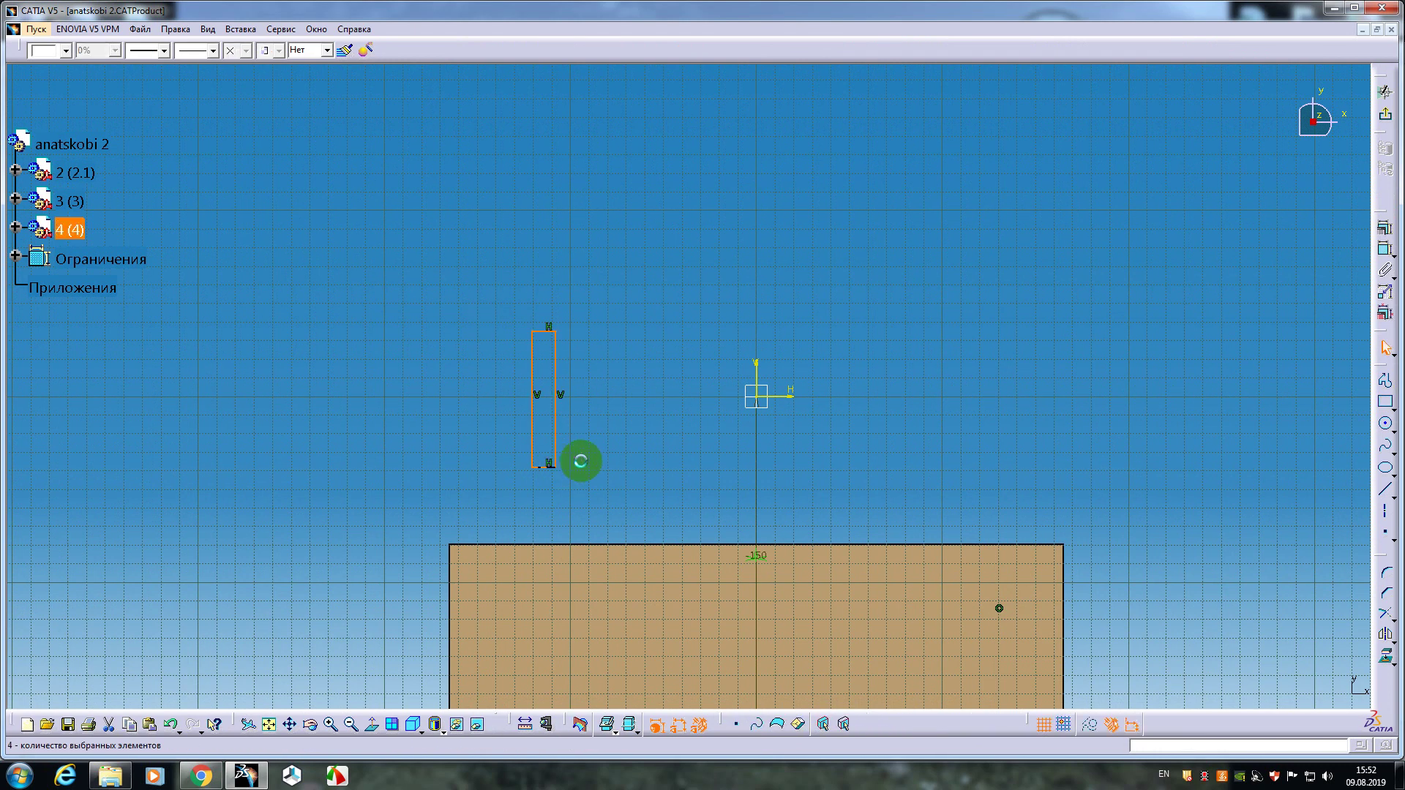
- Constrain the rectangle's inner vertical side 110 mm from the sketch's vertical axis
left_click(555, 395)
left_click(761, 387, "ctrl")
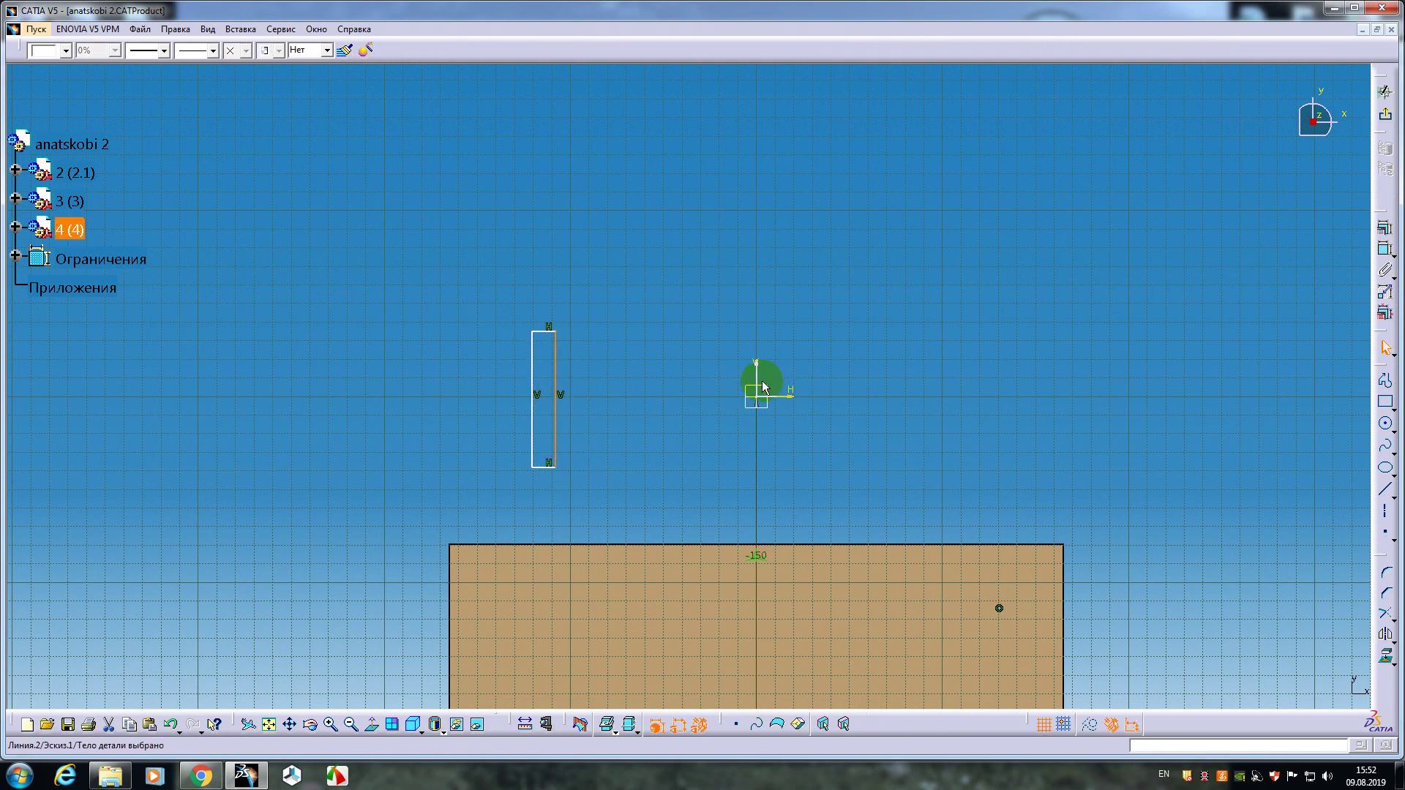
left_click(1385, 248)
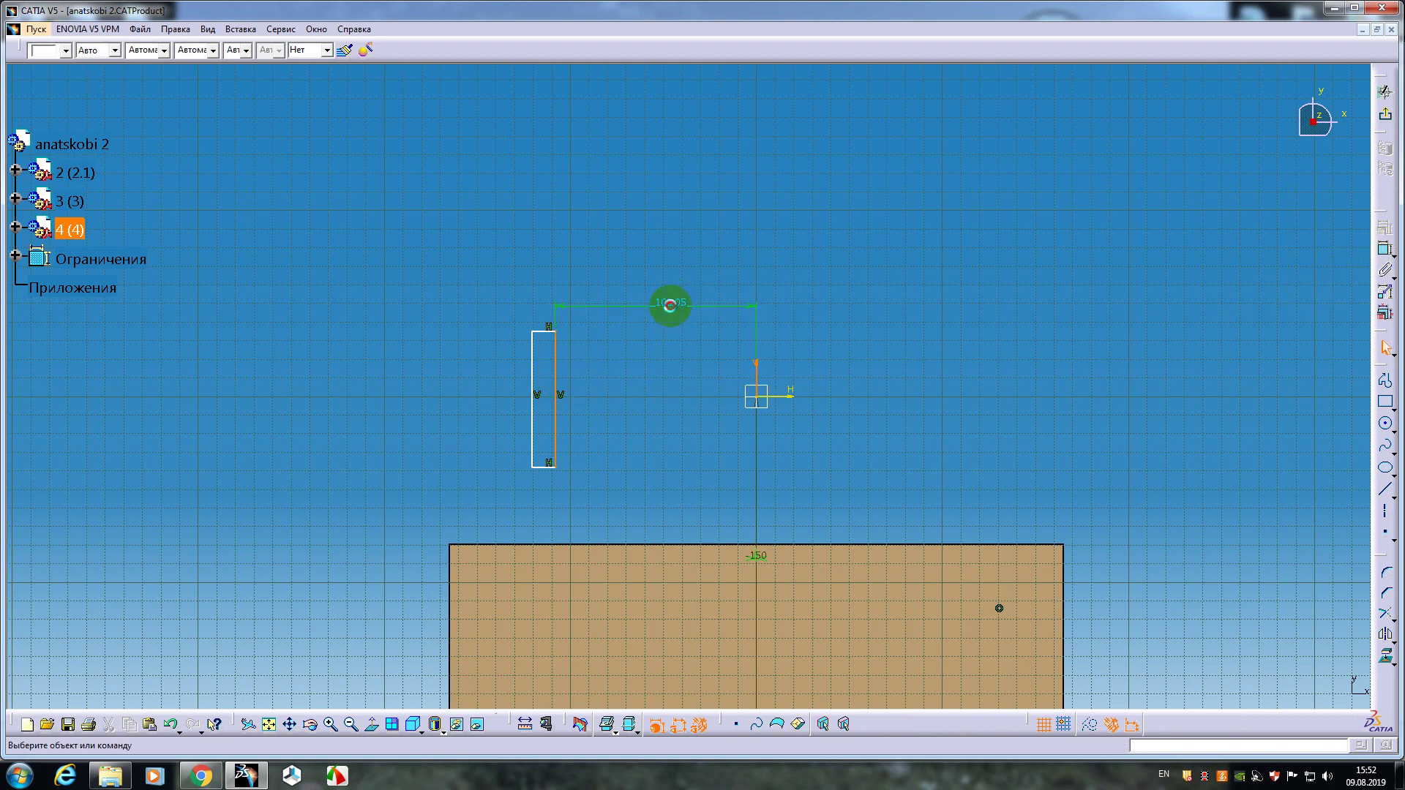
double_click(669, 305)
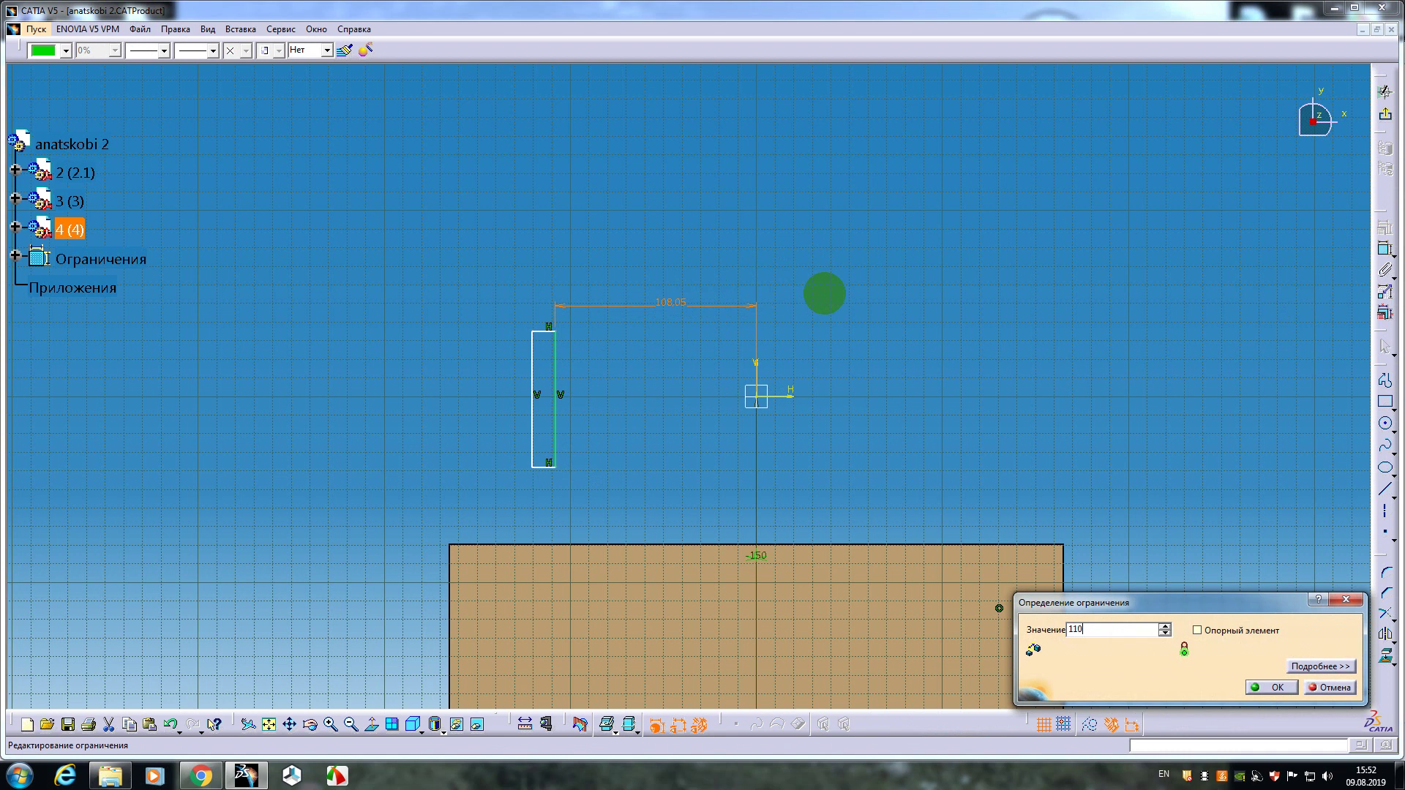
type("110")
key("Return")
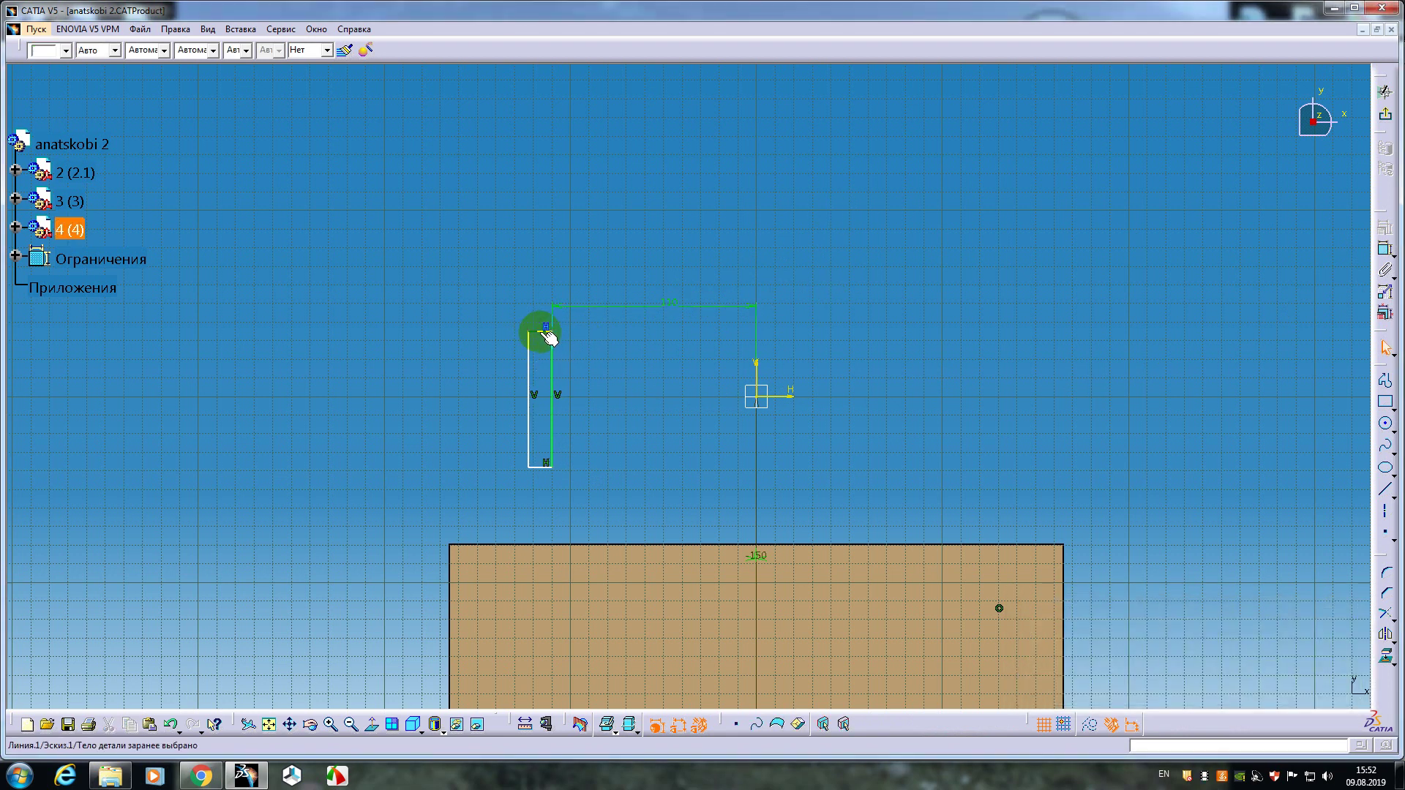
- Dimension the rectangle's width and set it to 10 mm
left_click(545, 333)
left_click(1384, 250)
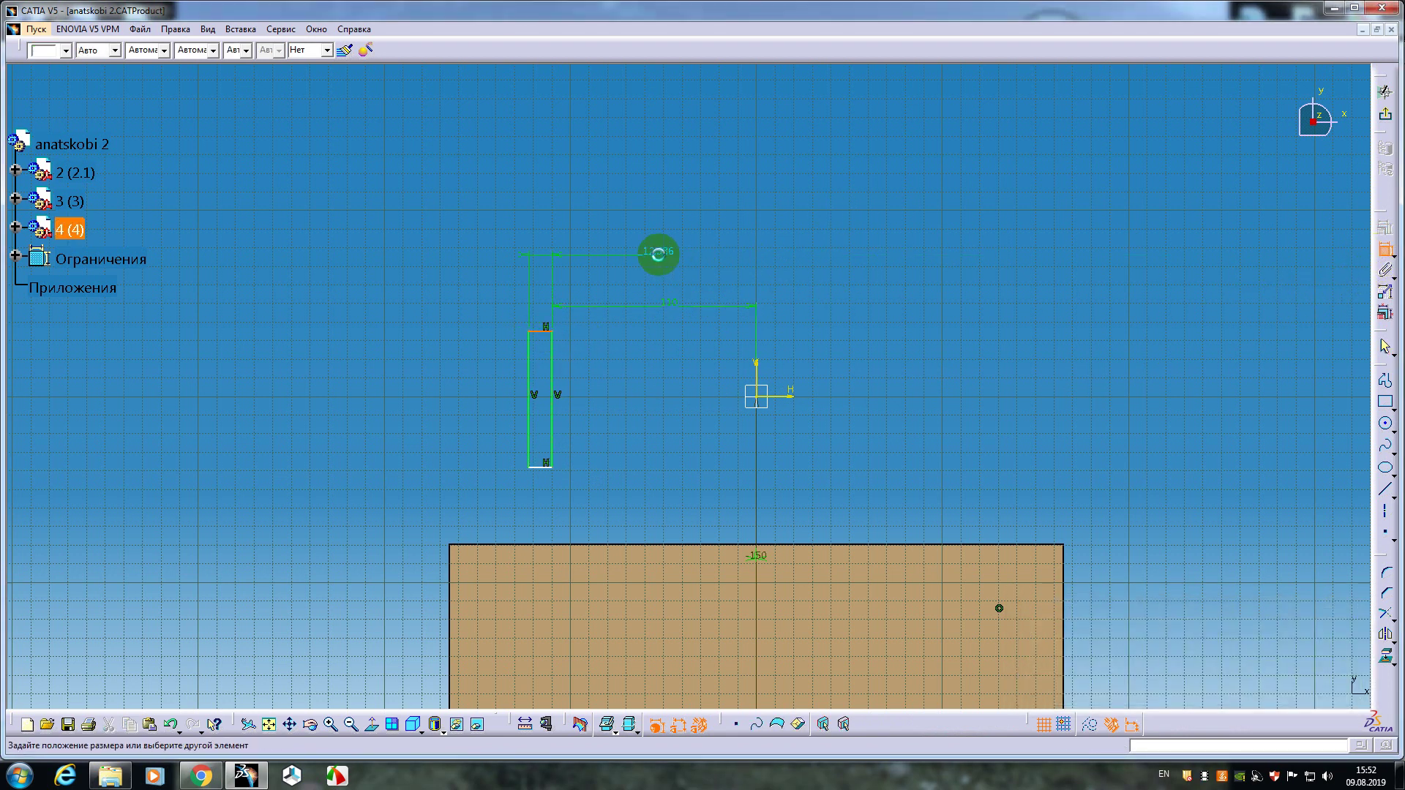
double_click(664, 249)
type("10")
key("Return")
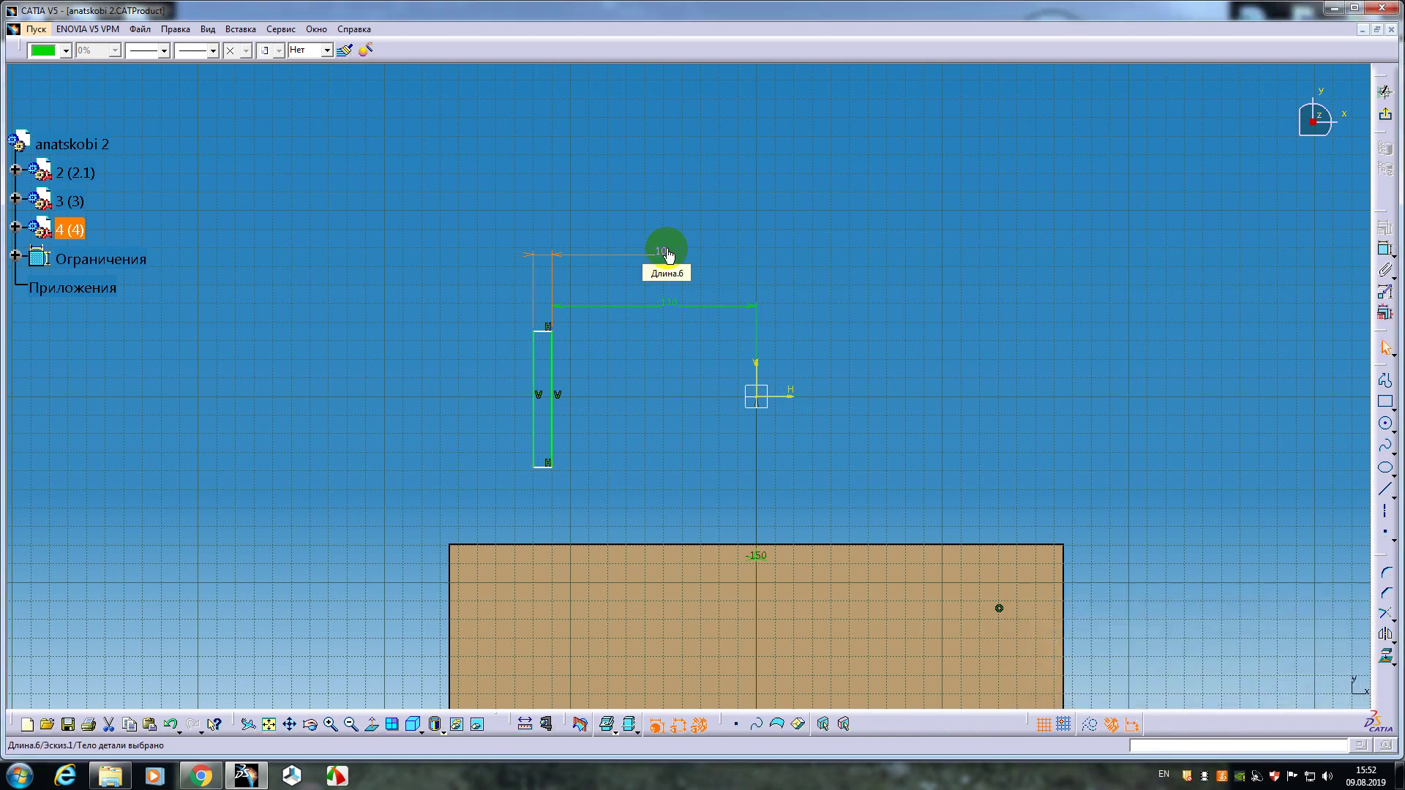
- Dimension the rectangle's long side and set its height to 80 mm
left_click(547, 359)
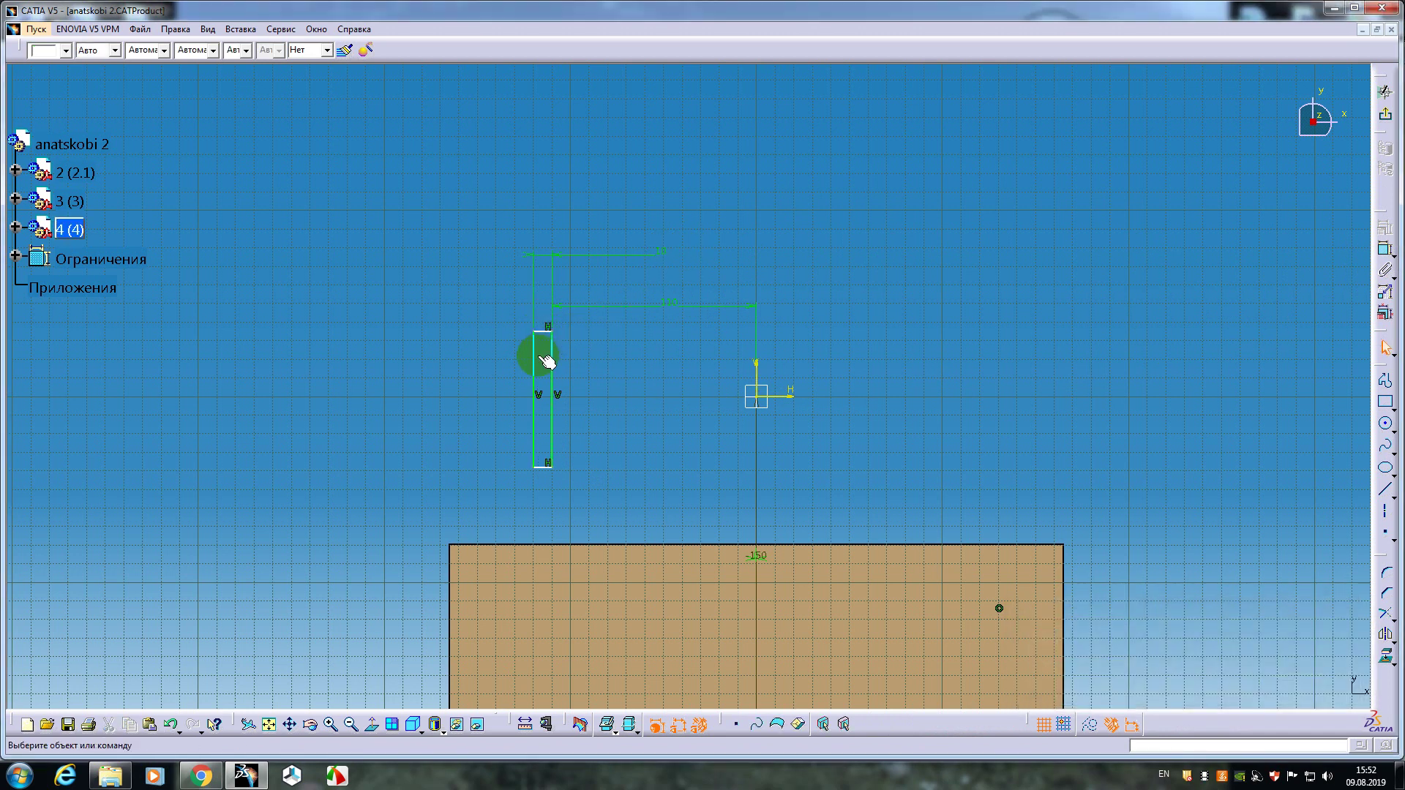
left_click(1384, 250)
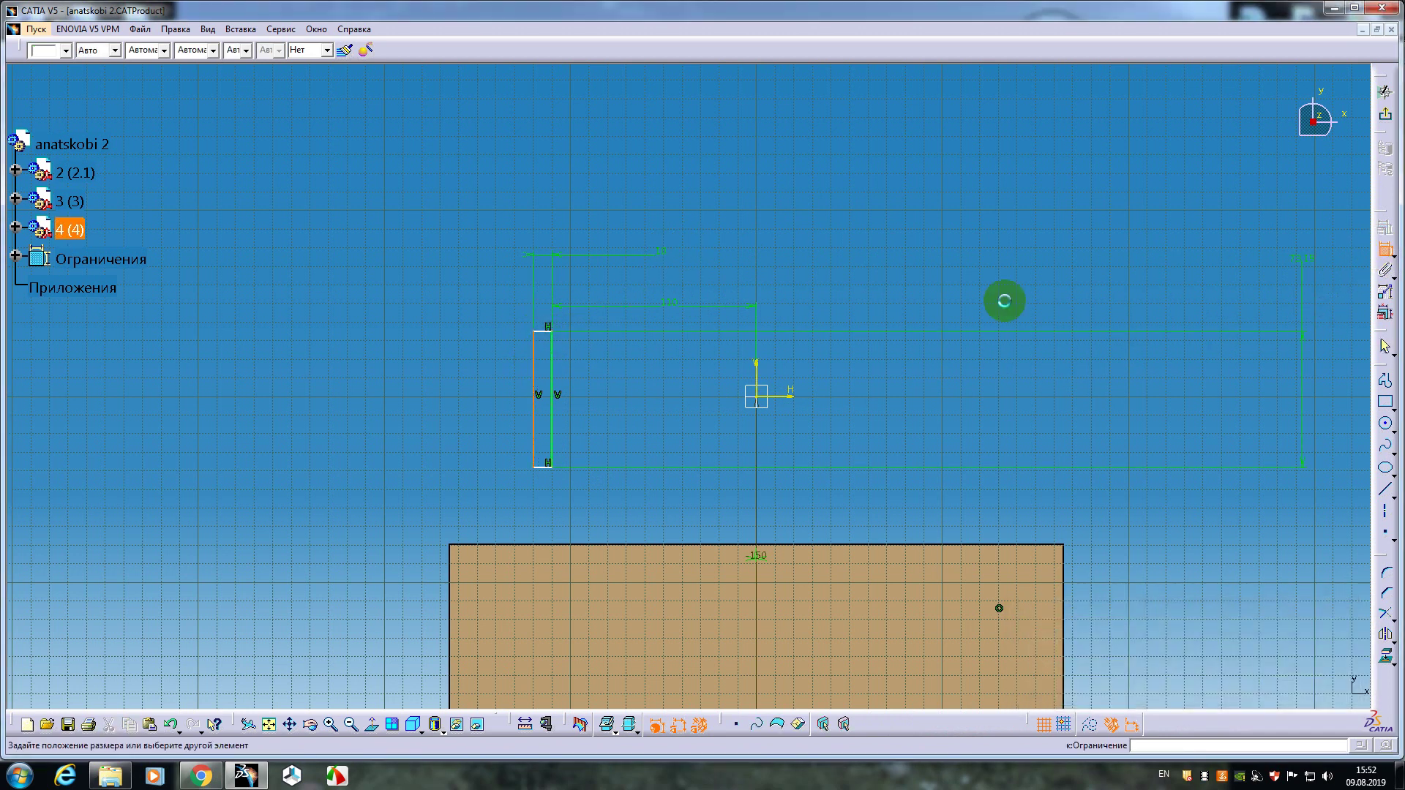
double_click(422, 402)
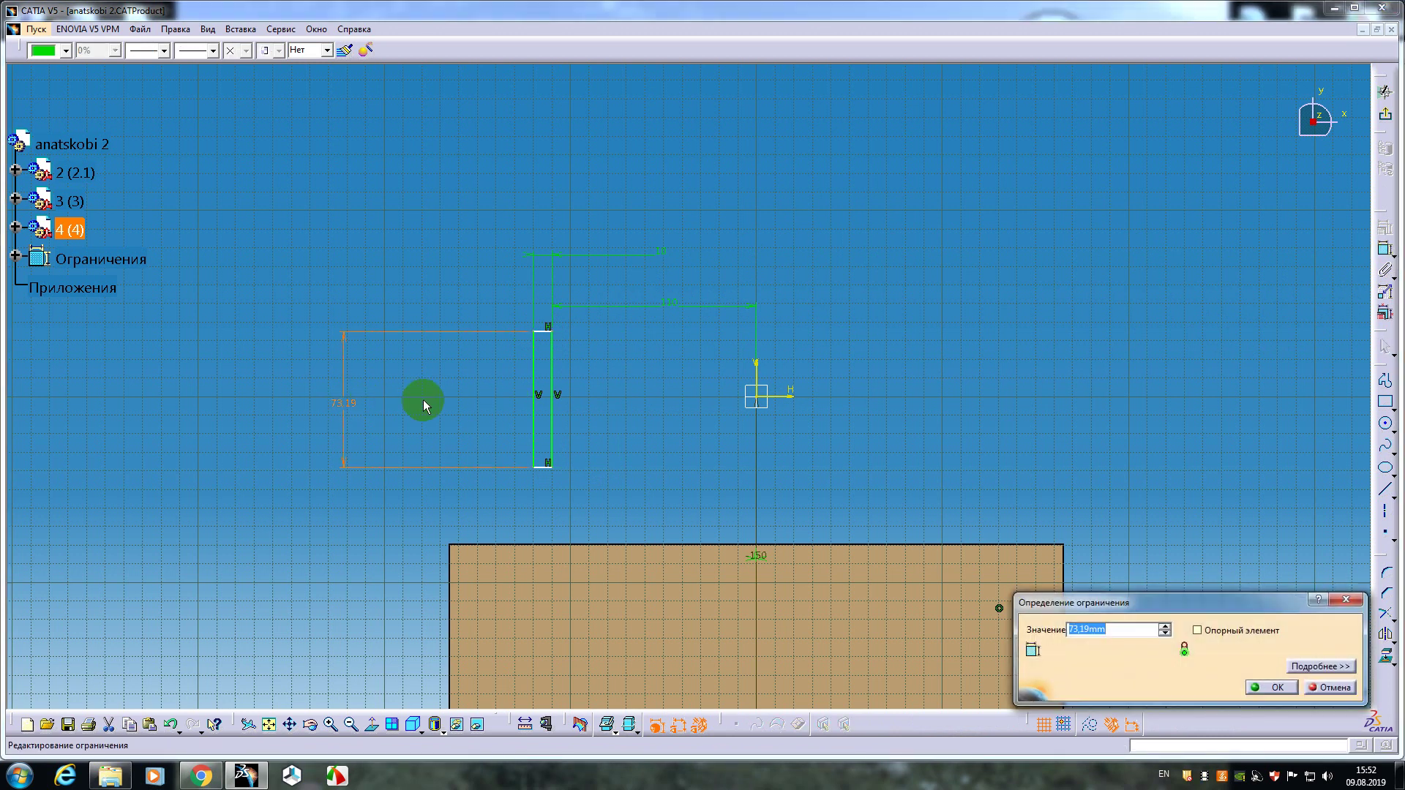
type("80")
key("Return")
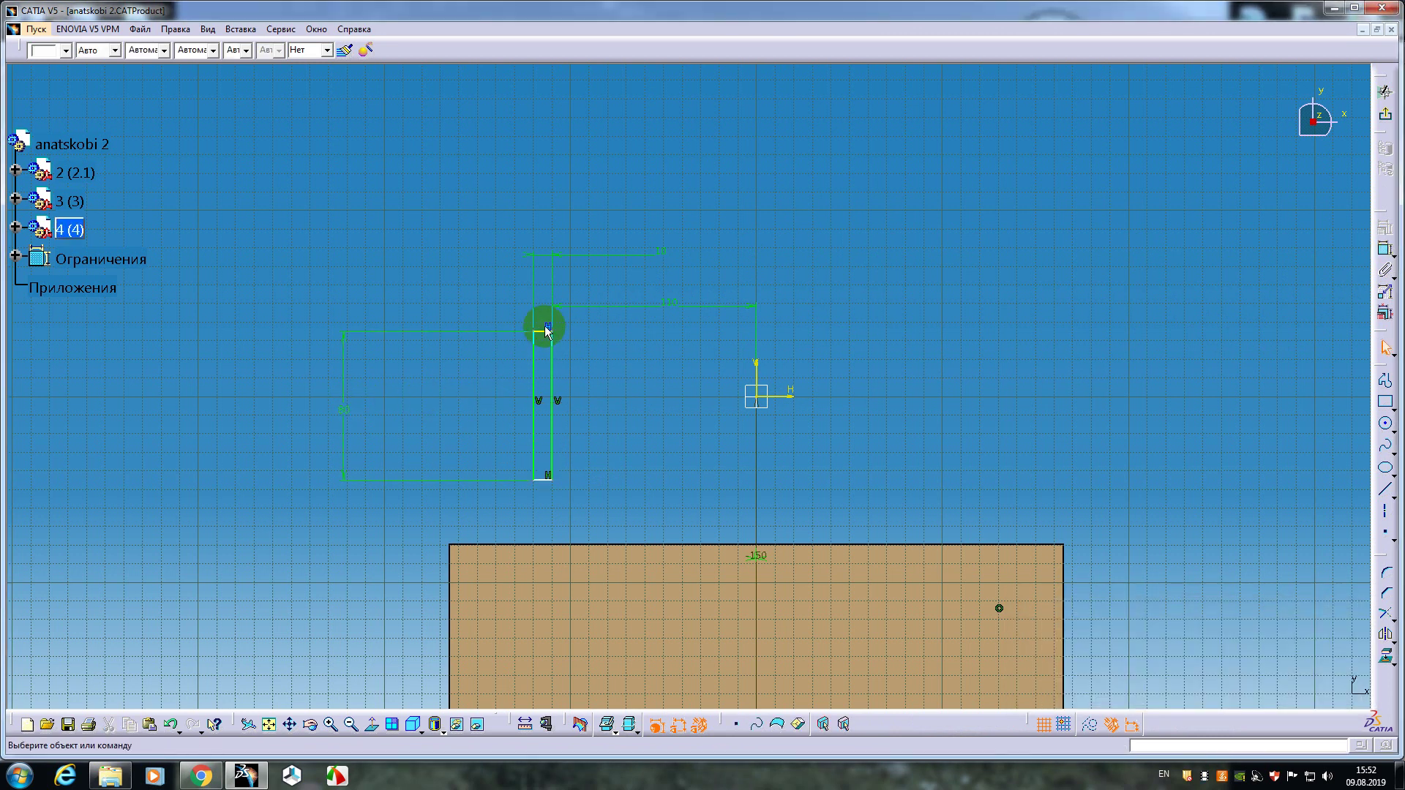
- Constrain the rectangle's upper edge 40 mm from the sketch's horizontal axis
left_click(548, 332)
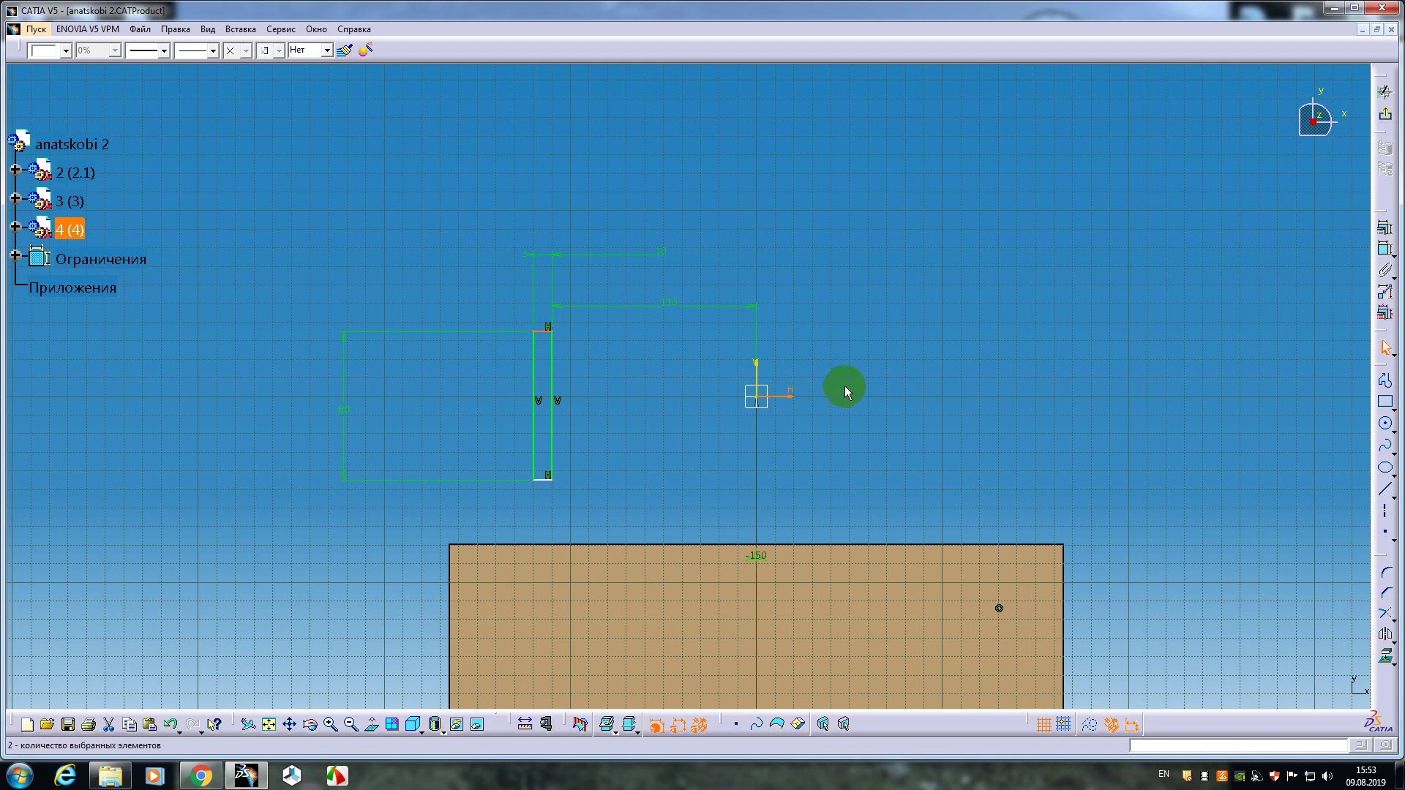
left_click(1383, 249)
left_click(943, 251)
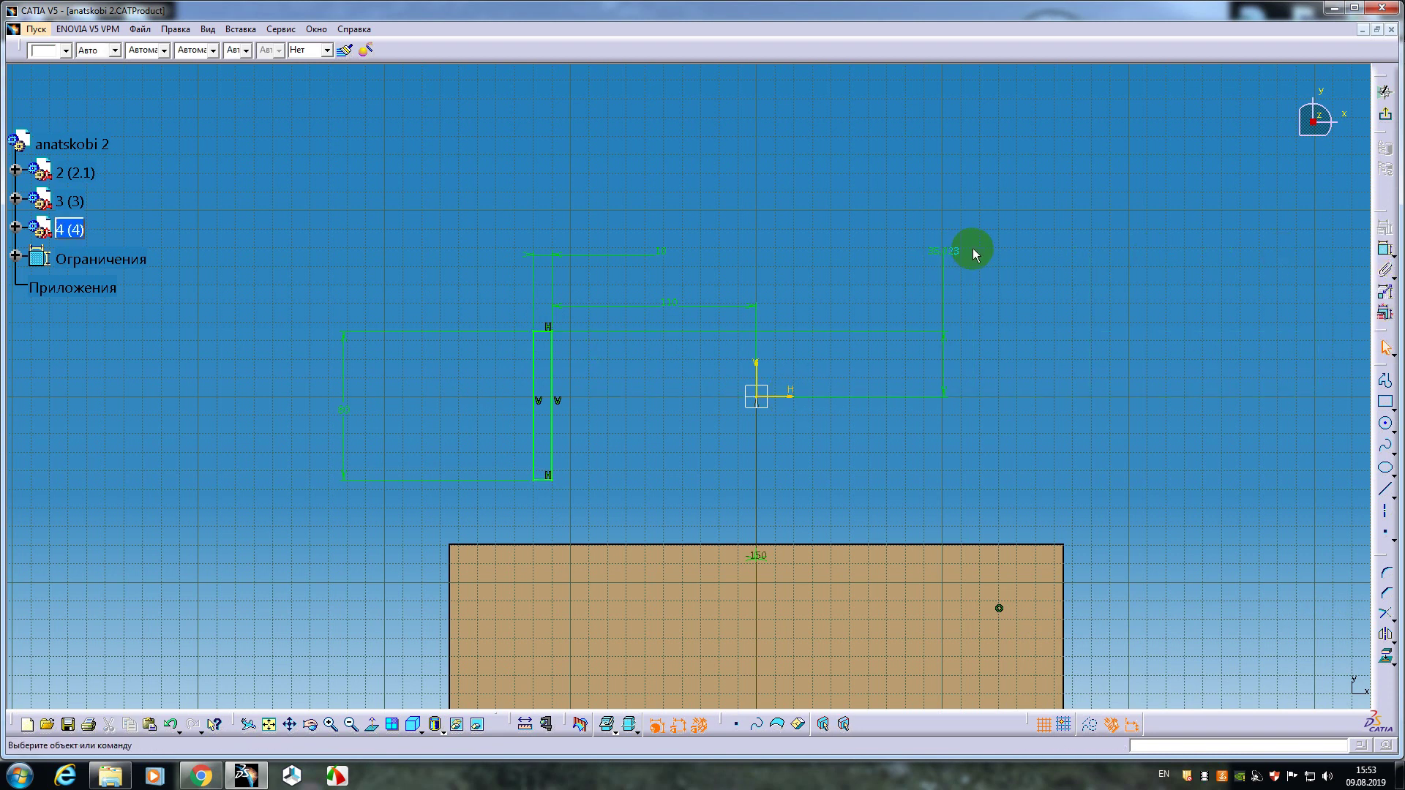
double_click(944, 251)
type("40")
key("Return")
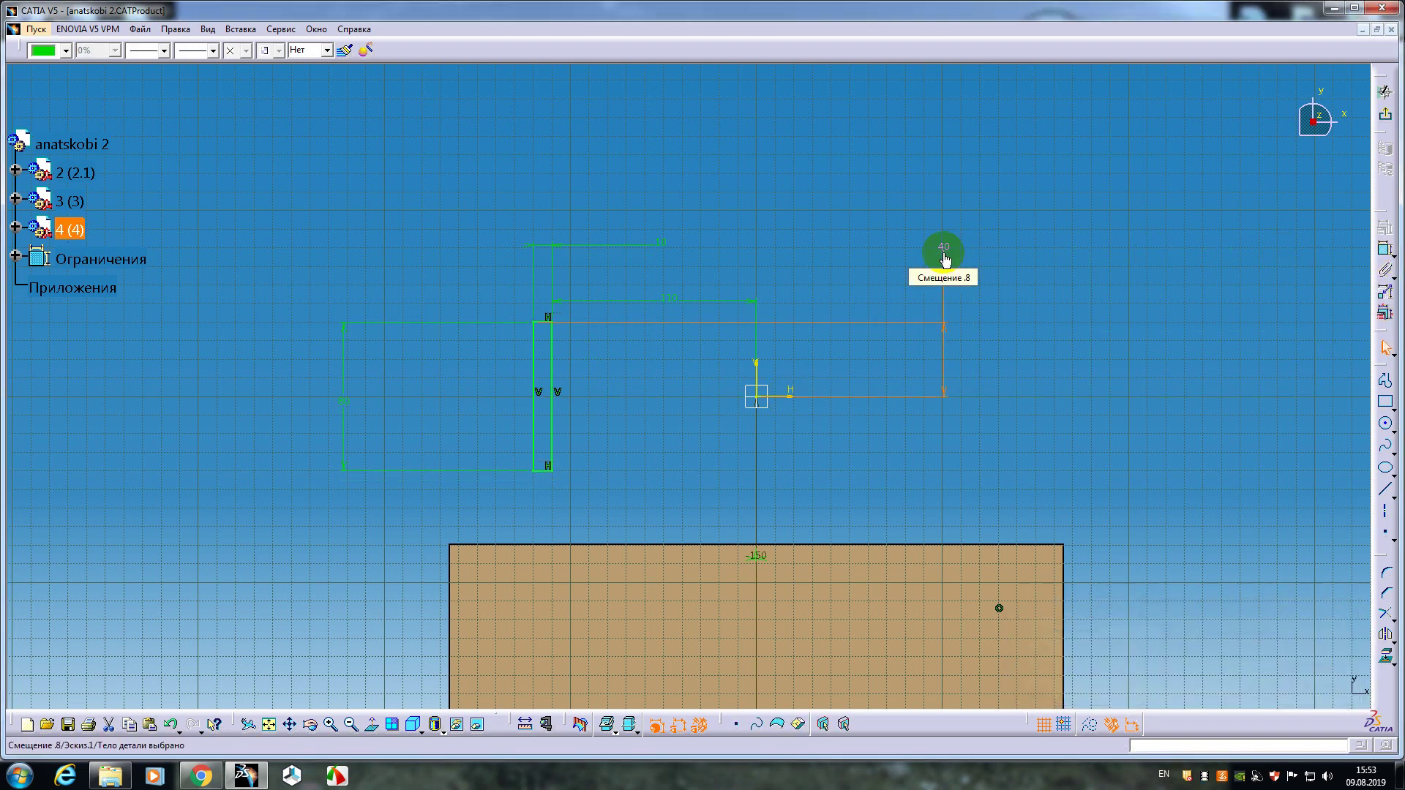
- Mirror the dimensioned rectangle about the vertical axis and exit the sketch
left_click_drag(485, 292, 591, 501)
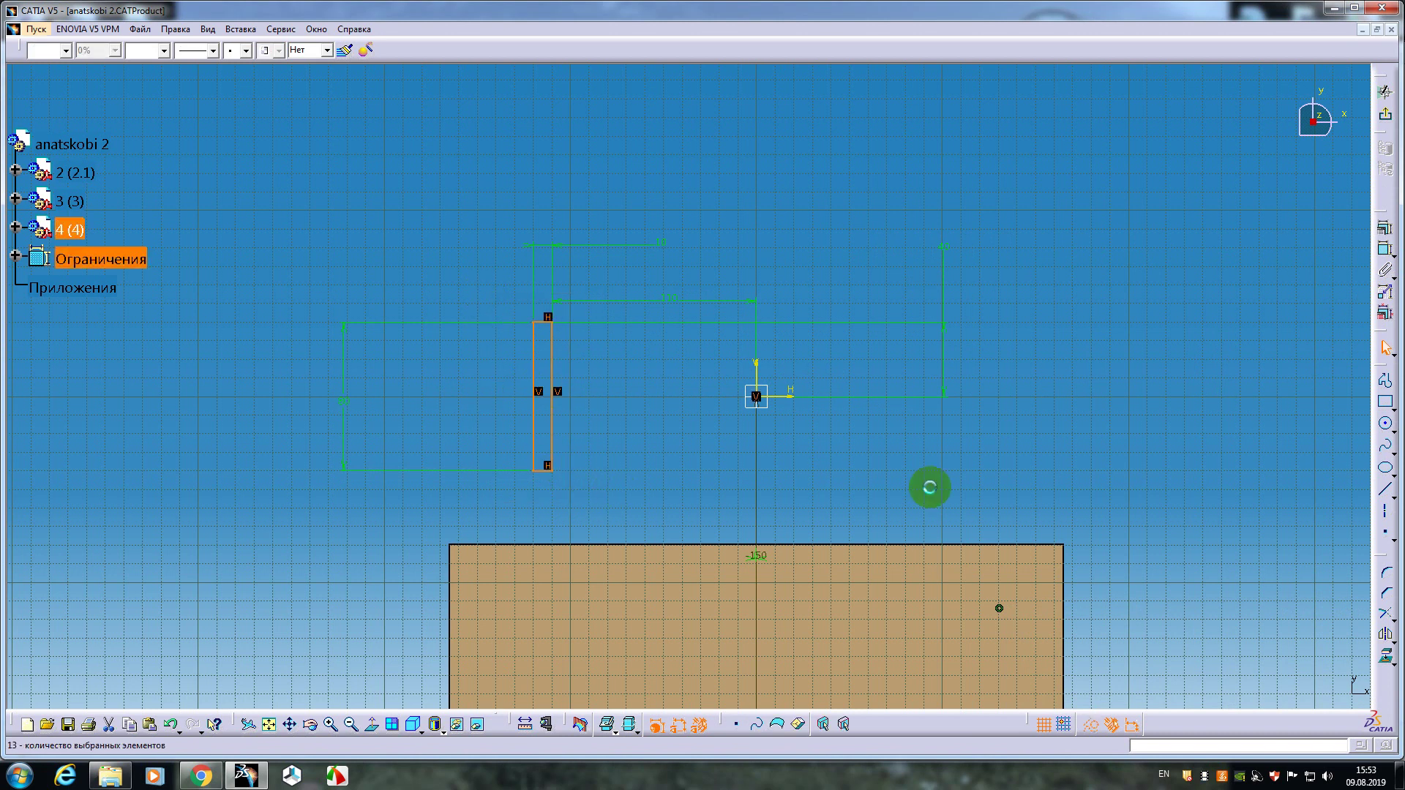
left_click(1386, 636)
left_click(758, 375)
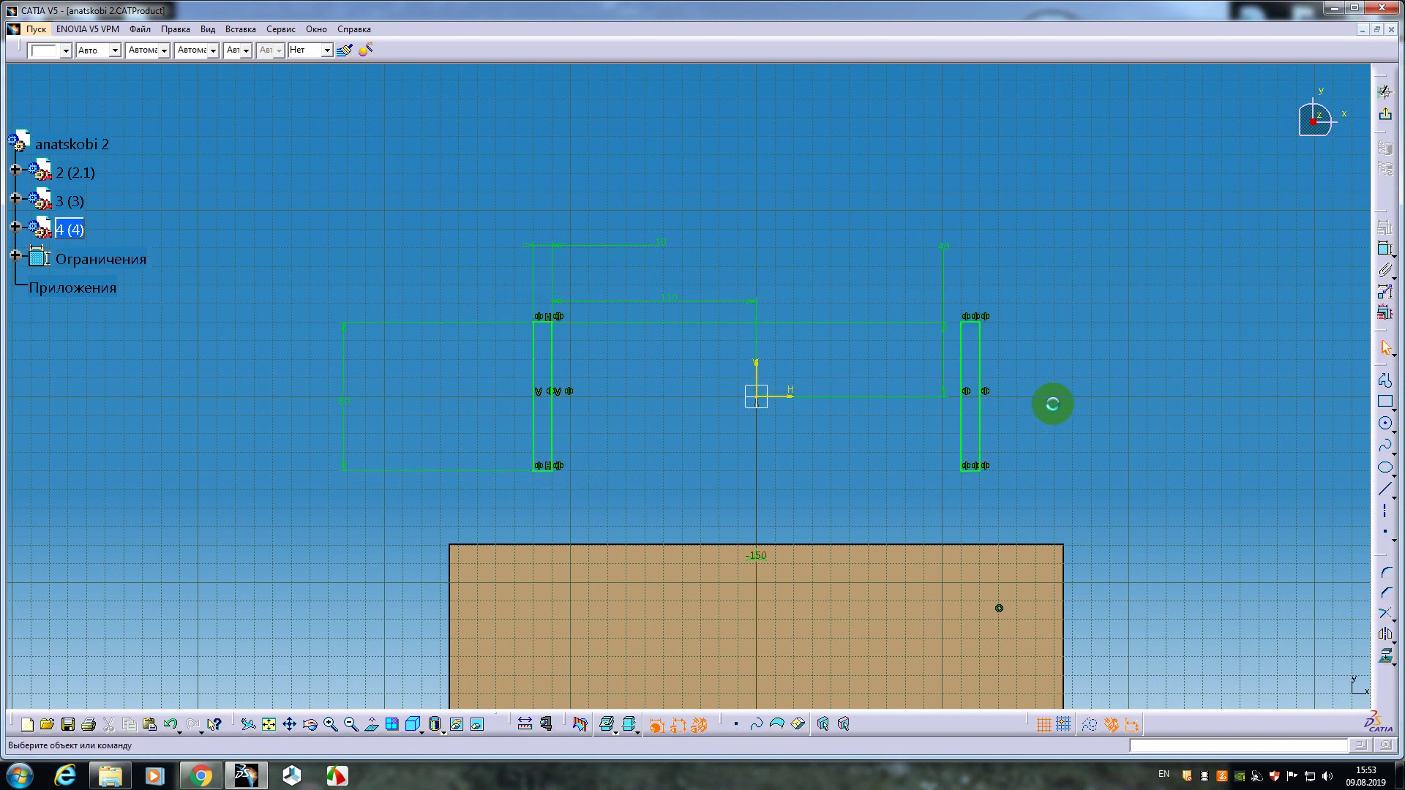
left_click(1385, 113)
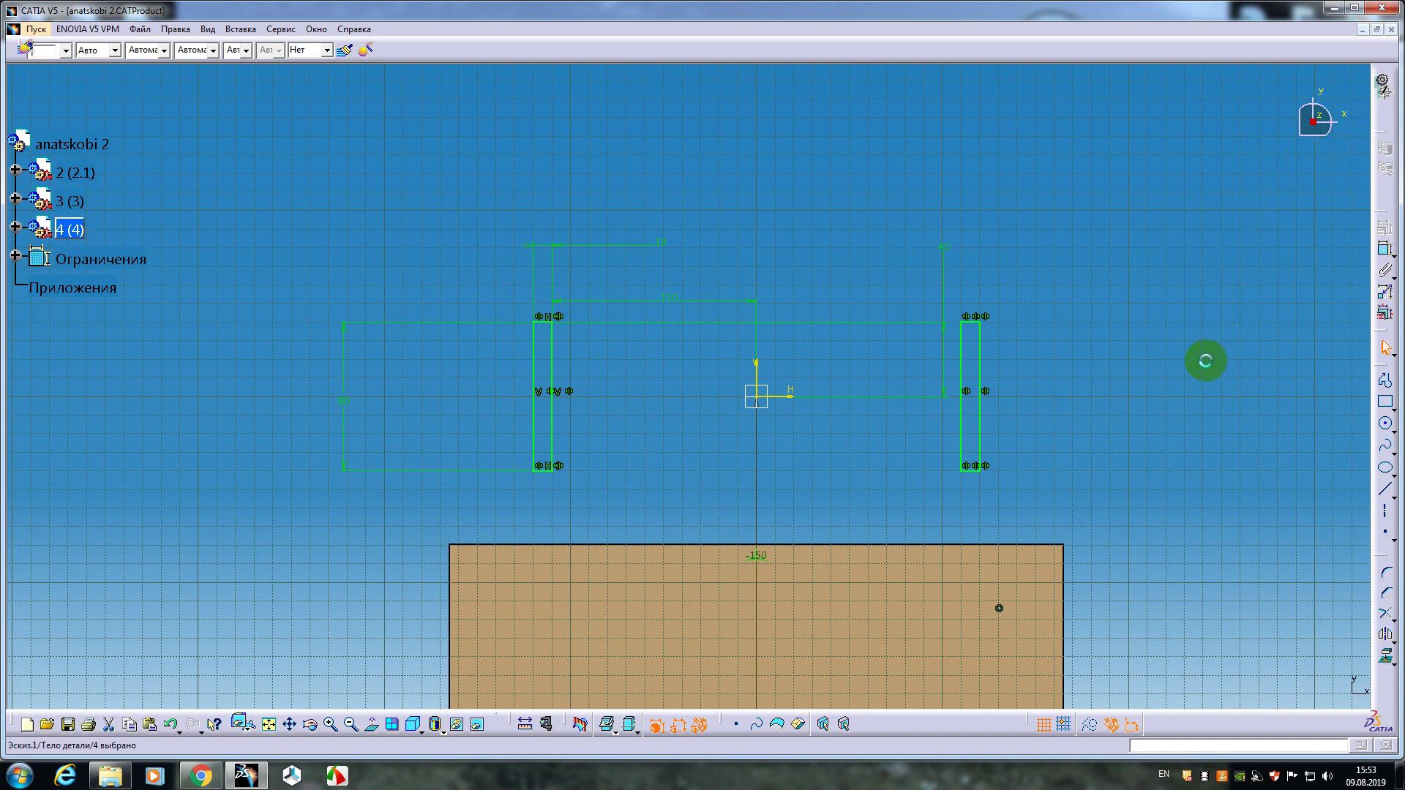
- Pad the two-rectangle sketch of part 4 to a length of 30 mm
left_click(1385, 243)
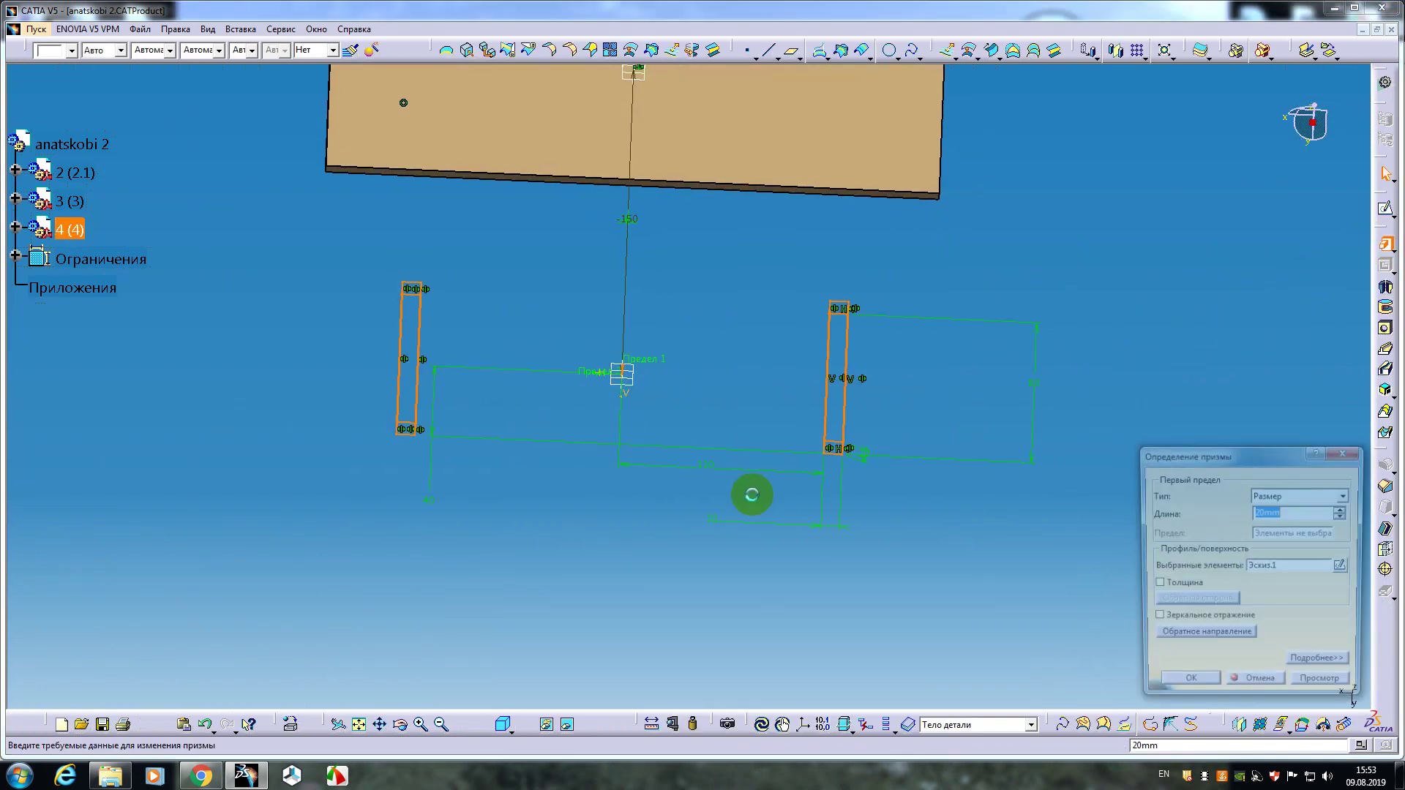
middle_click_drag(674, 558, 933, 619)
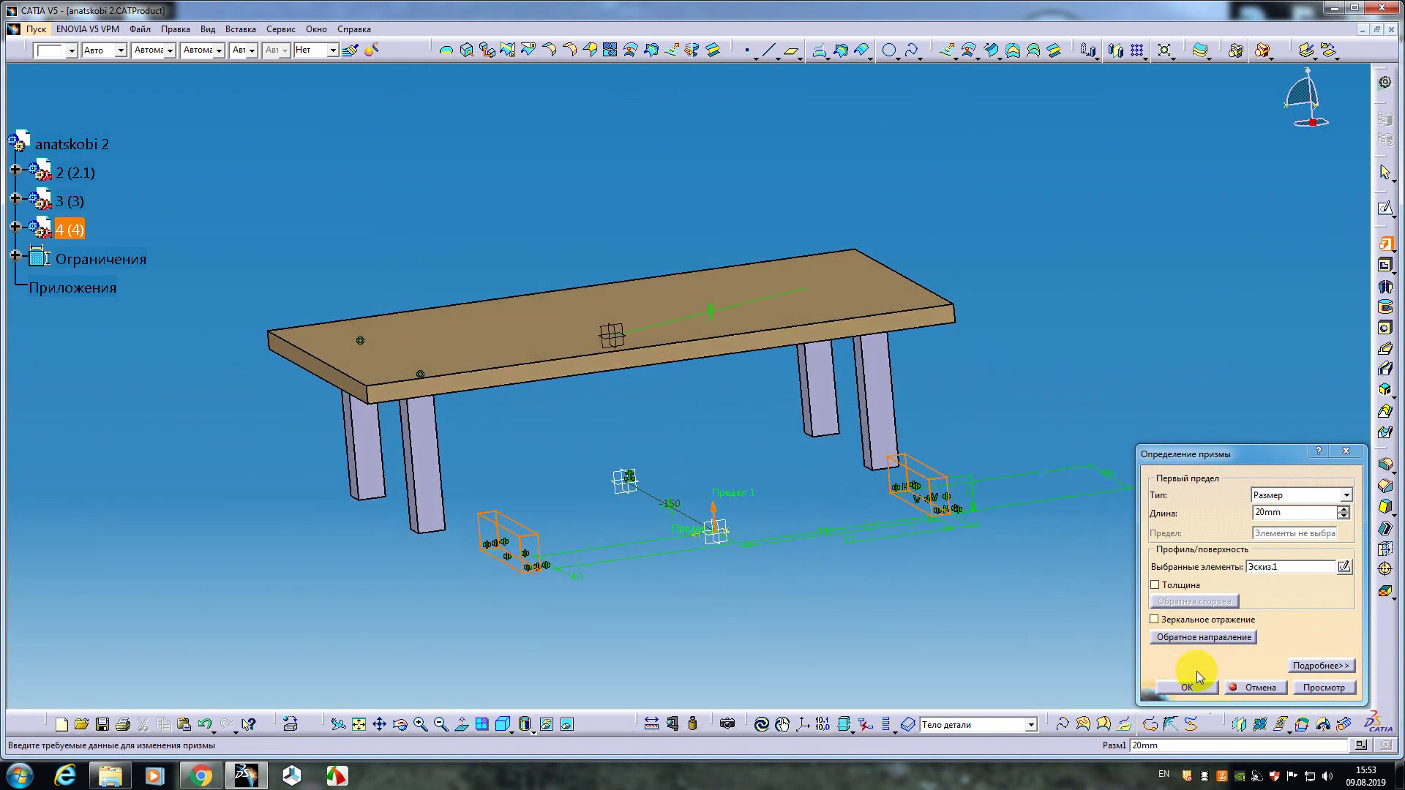
left_click(1344, 510)
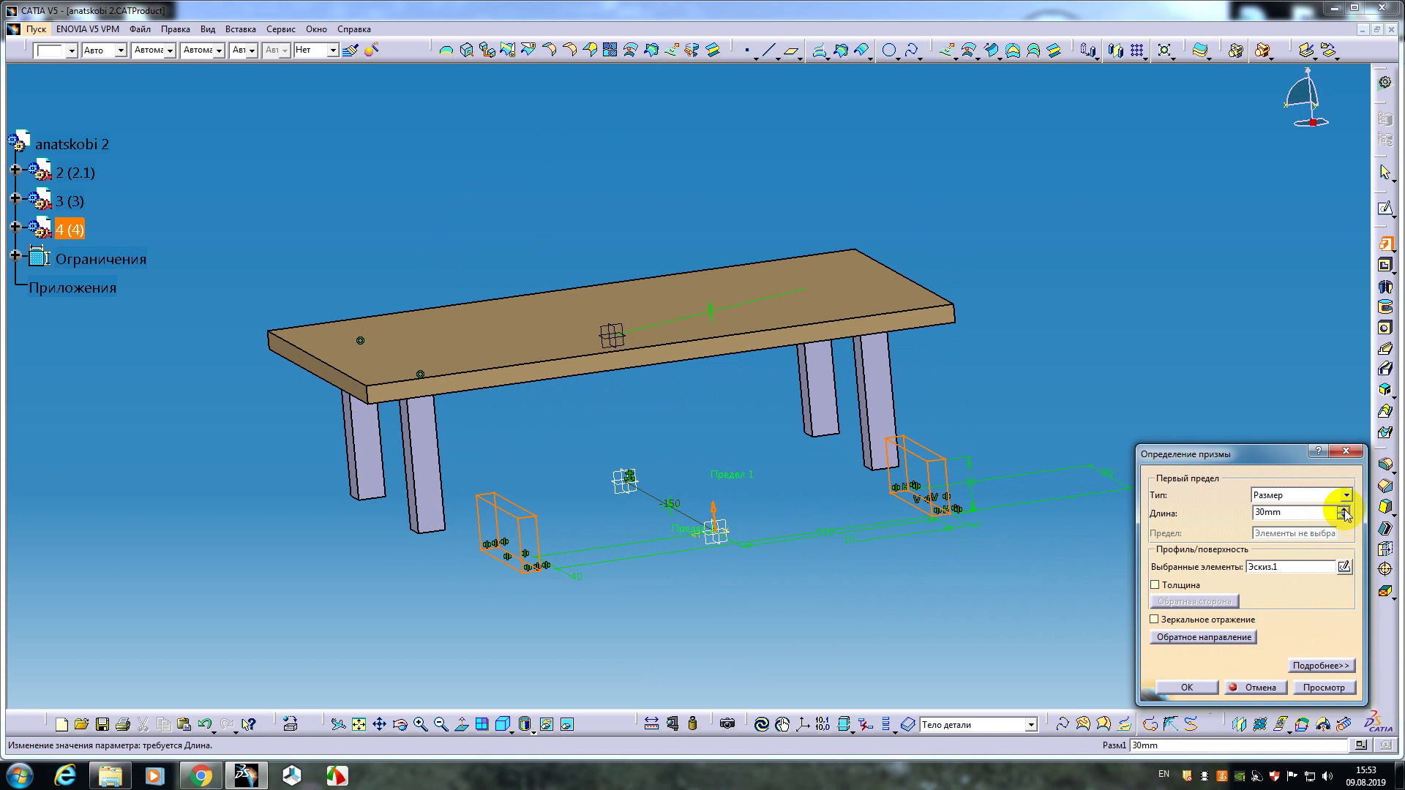
left_click(1174, 686)
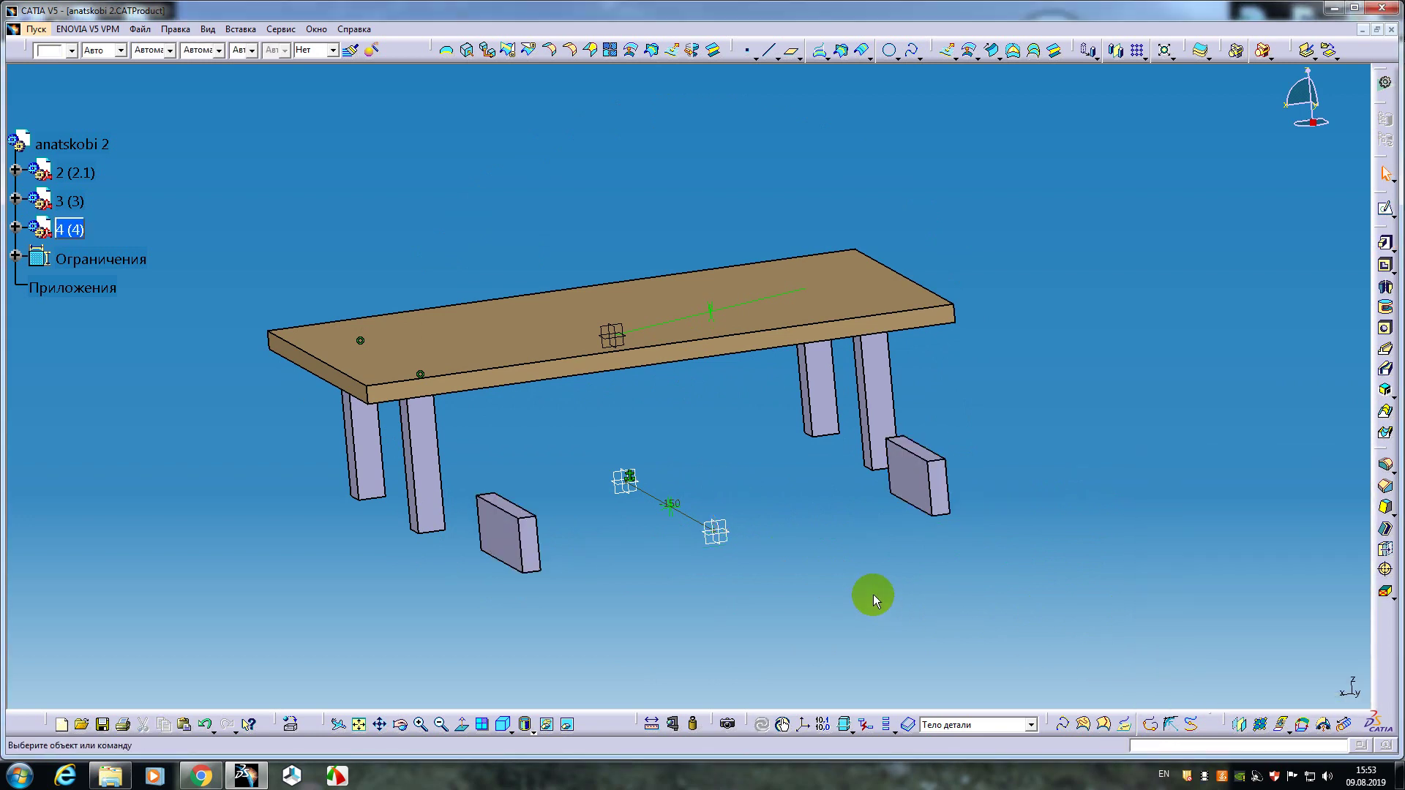
- Activate the root assembly anatskobi 2 and insert a new part with its own newly defined origin
middle_click_drag(872, 594, 811, 548)
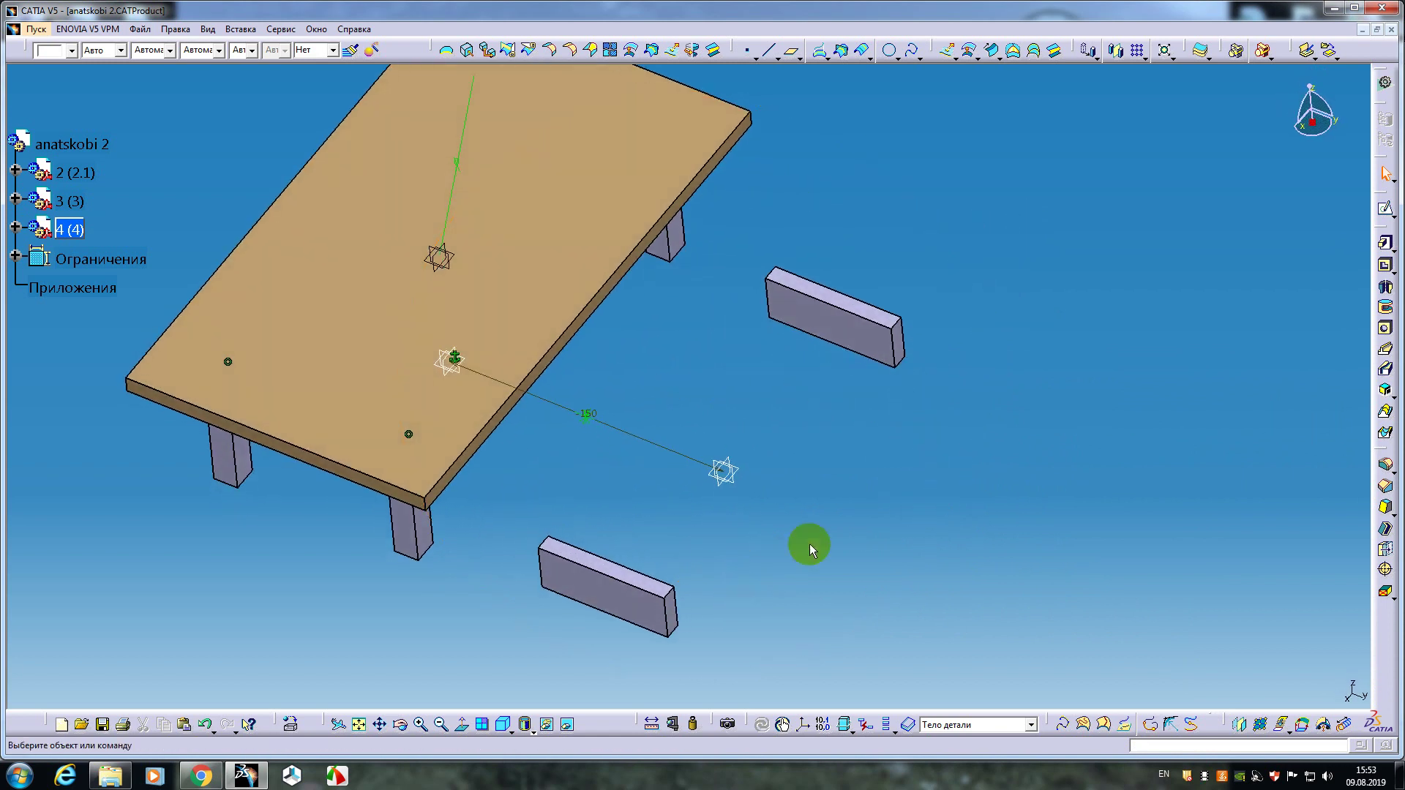
middle_click_drag(837, 364, 816, 414)
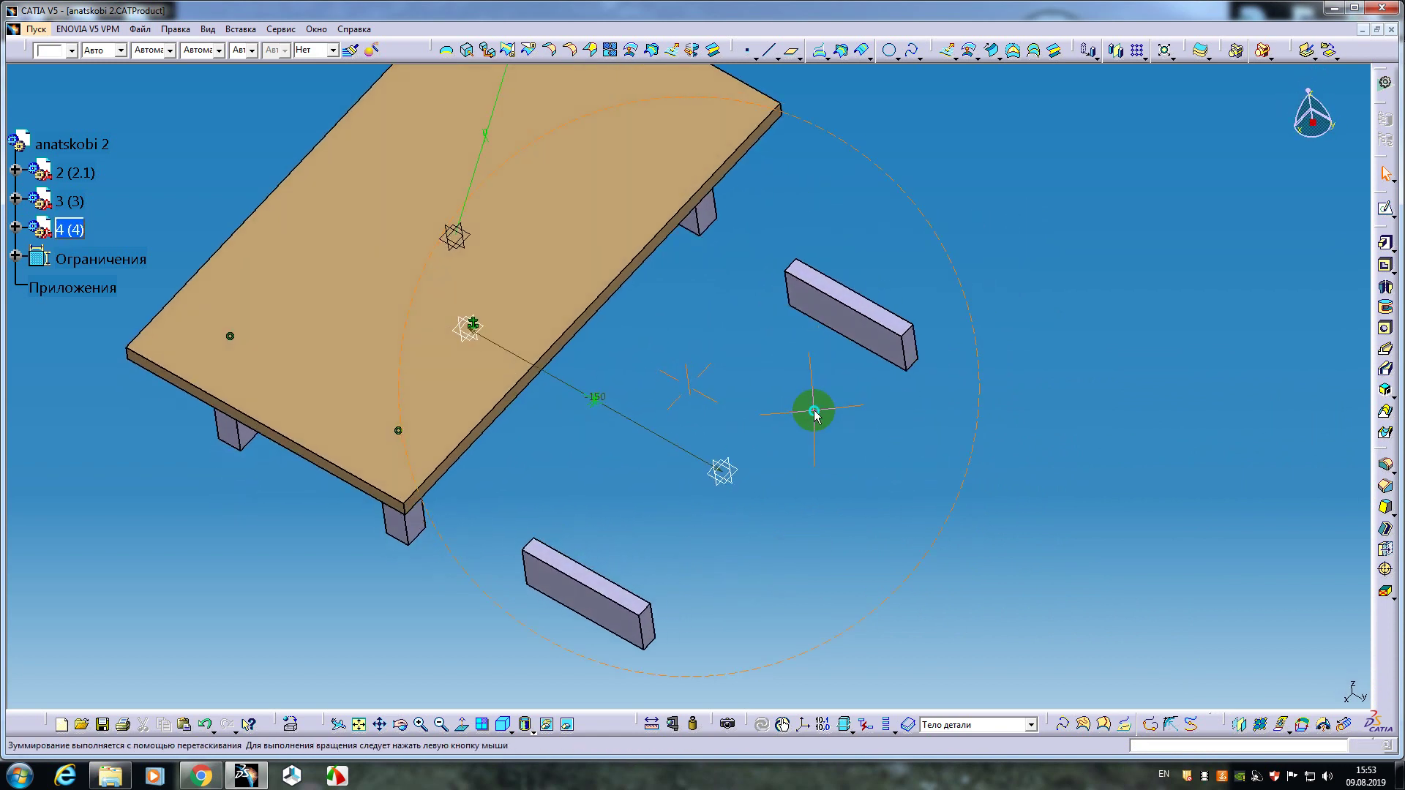
left_click(68, 143)
double_click(69, 143)
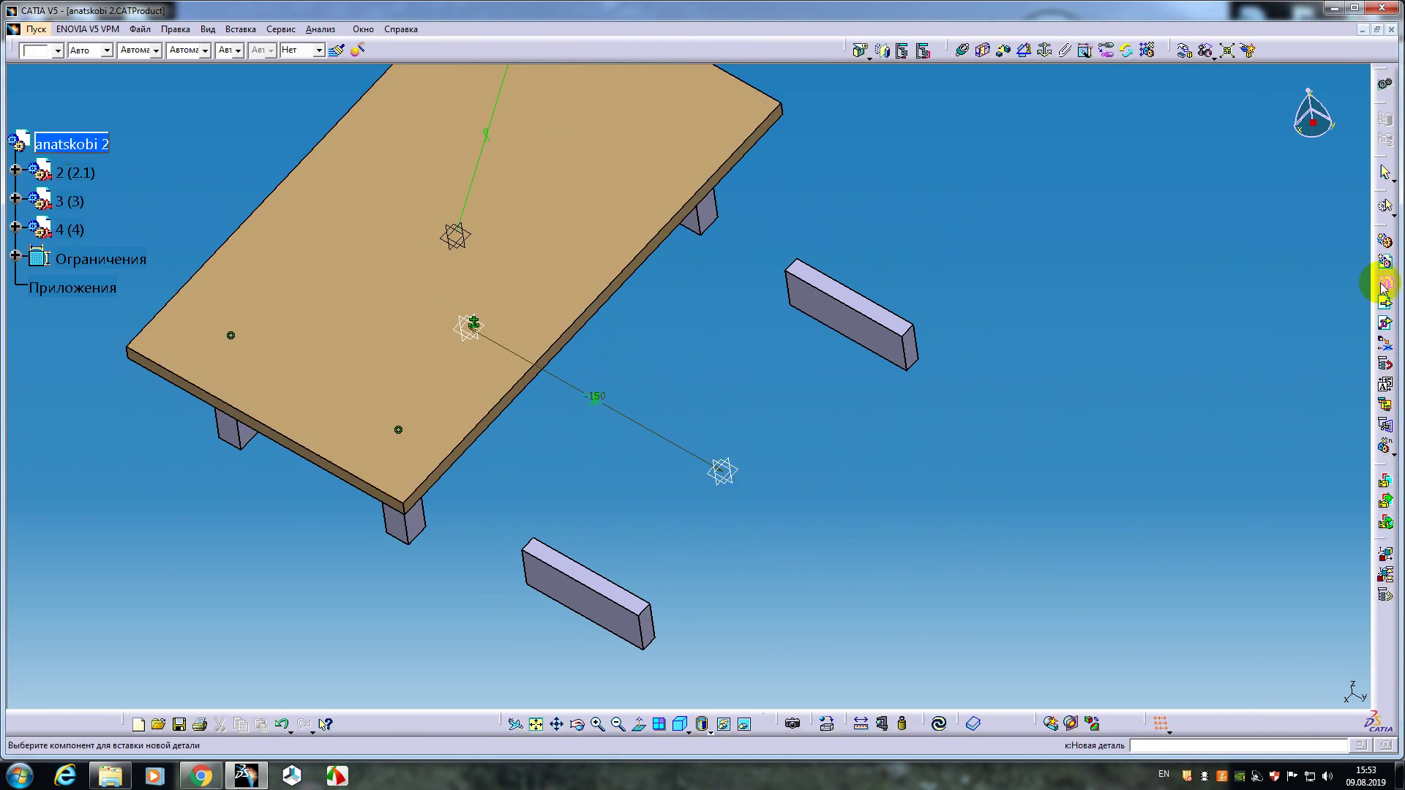
left_click(70, 143)
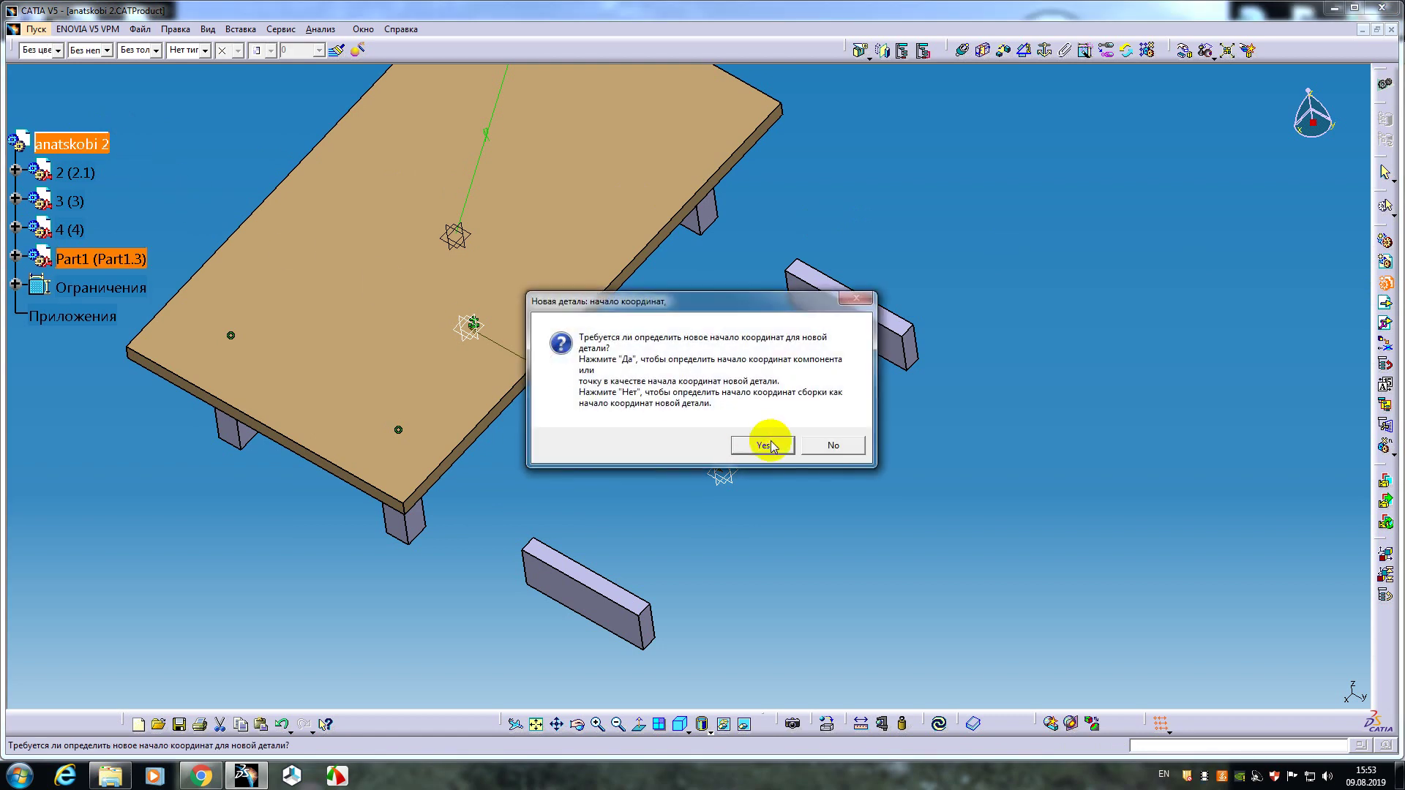
left_click(764, 445)
- Set the new part's instance name to 5 in its properties
right_click(79, 260)
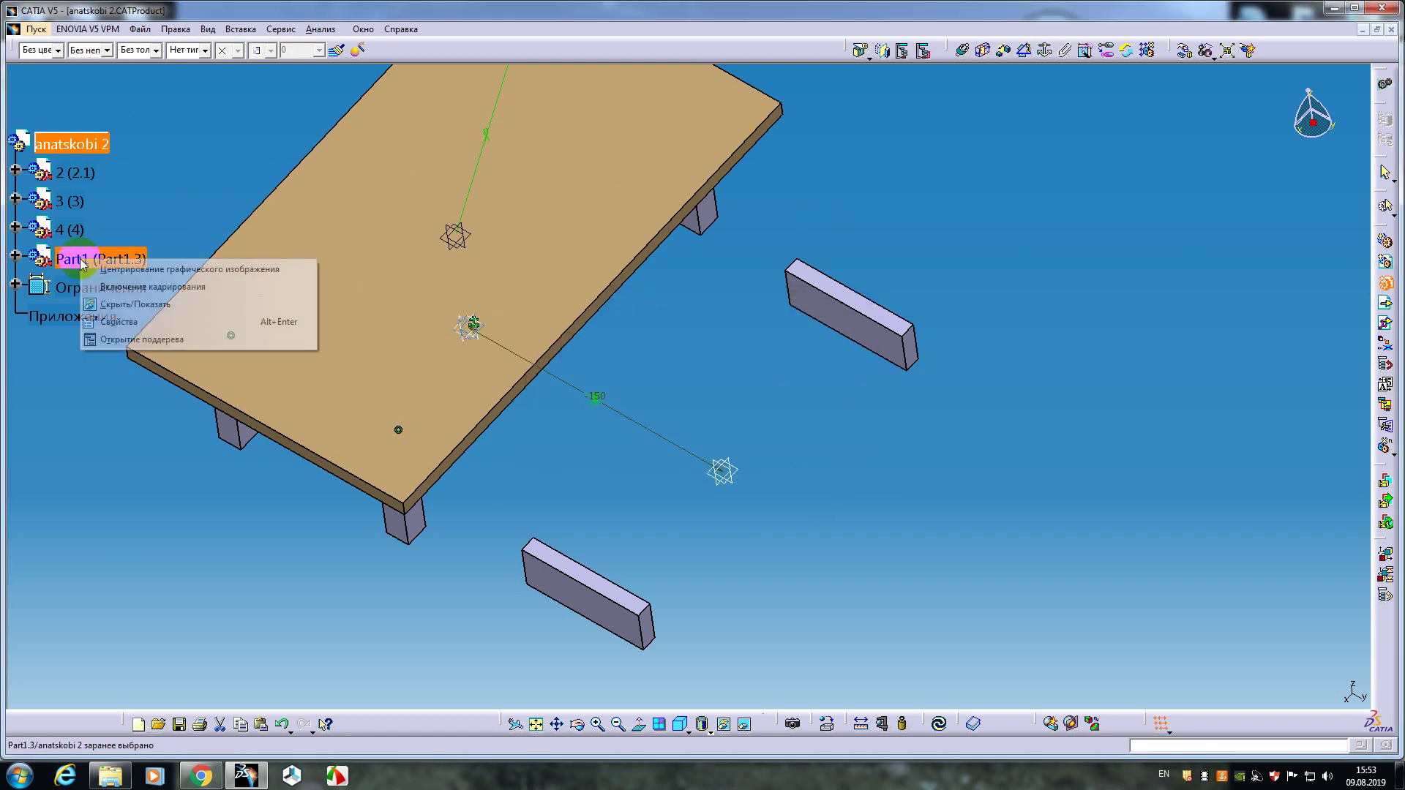
left_click(110, 319)
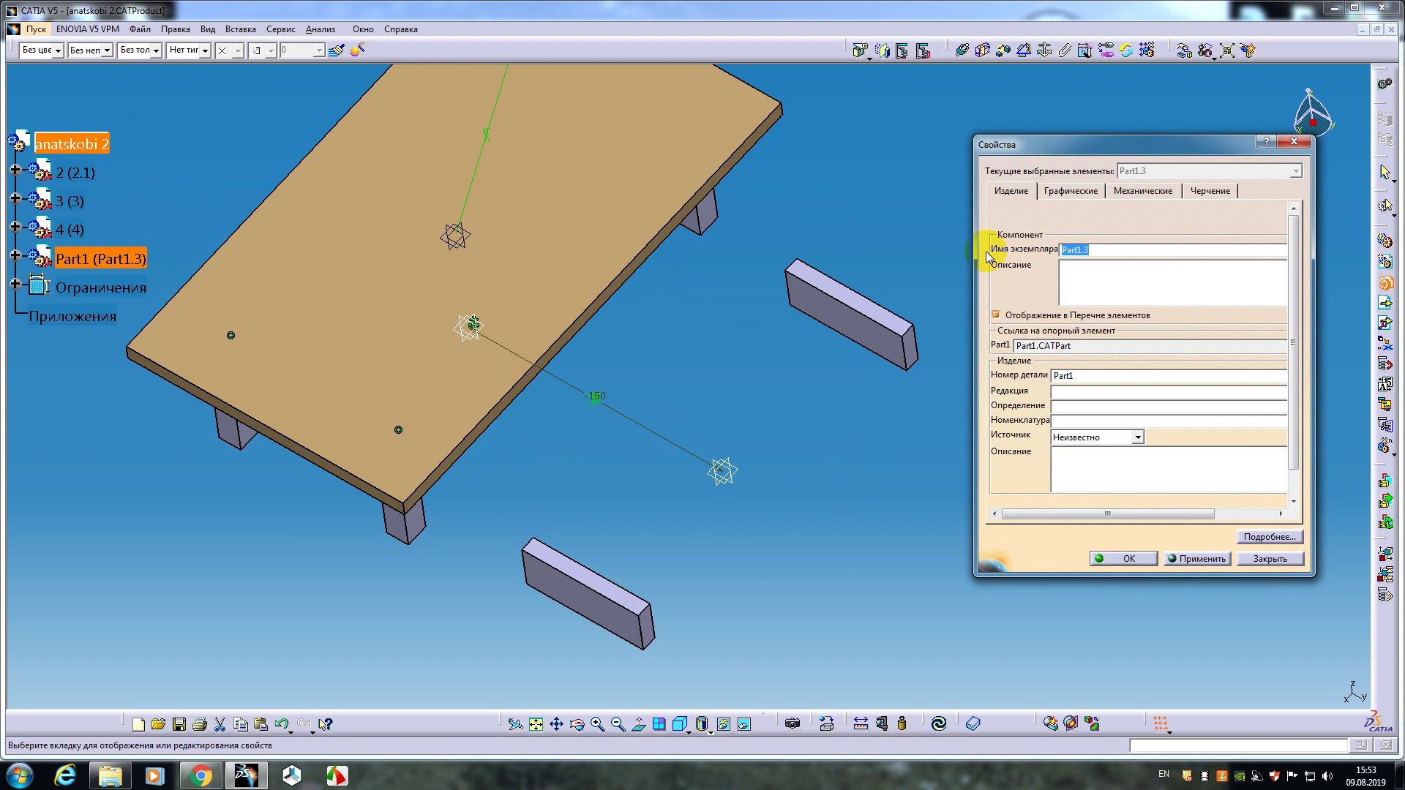
type("5")
key("Return")
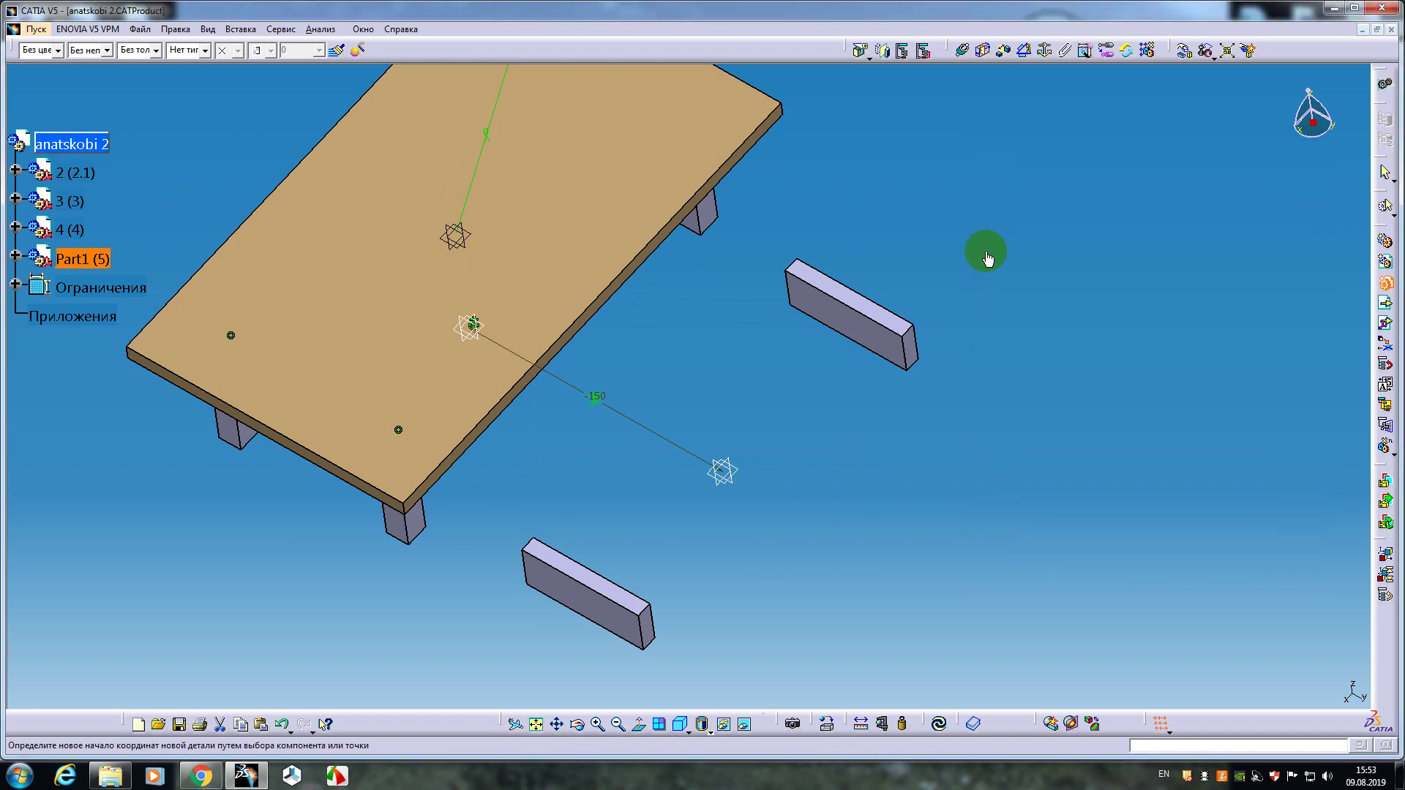
- Set the part number of the newly inserted component to 5 in its properties
left_click(86, 259)
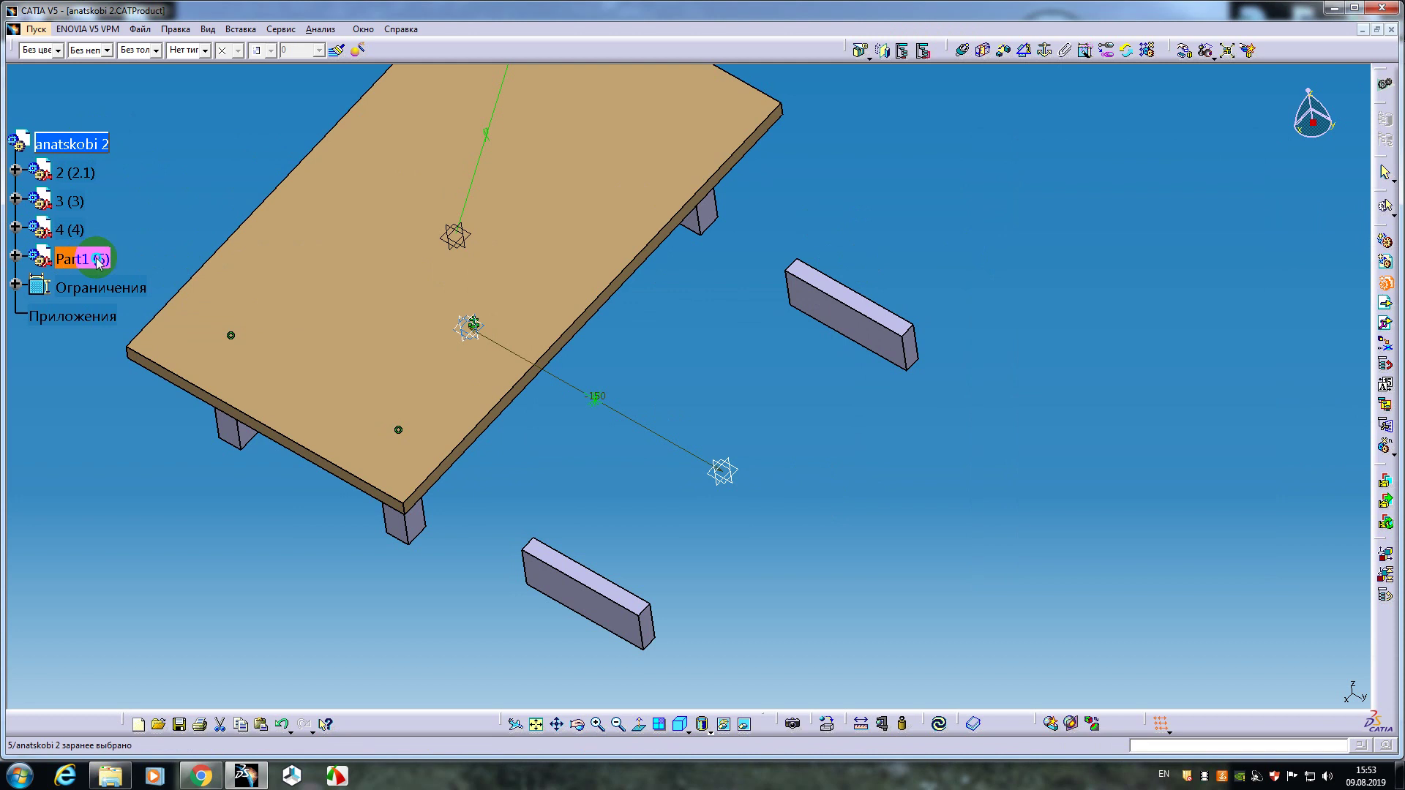
right_click(98, 262)
left_click(195, 317)
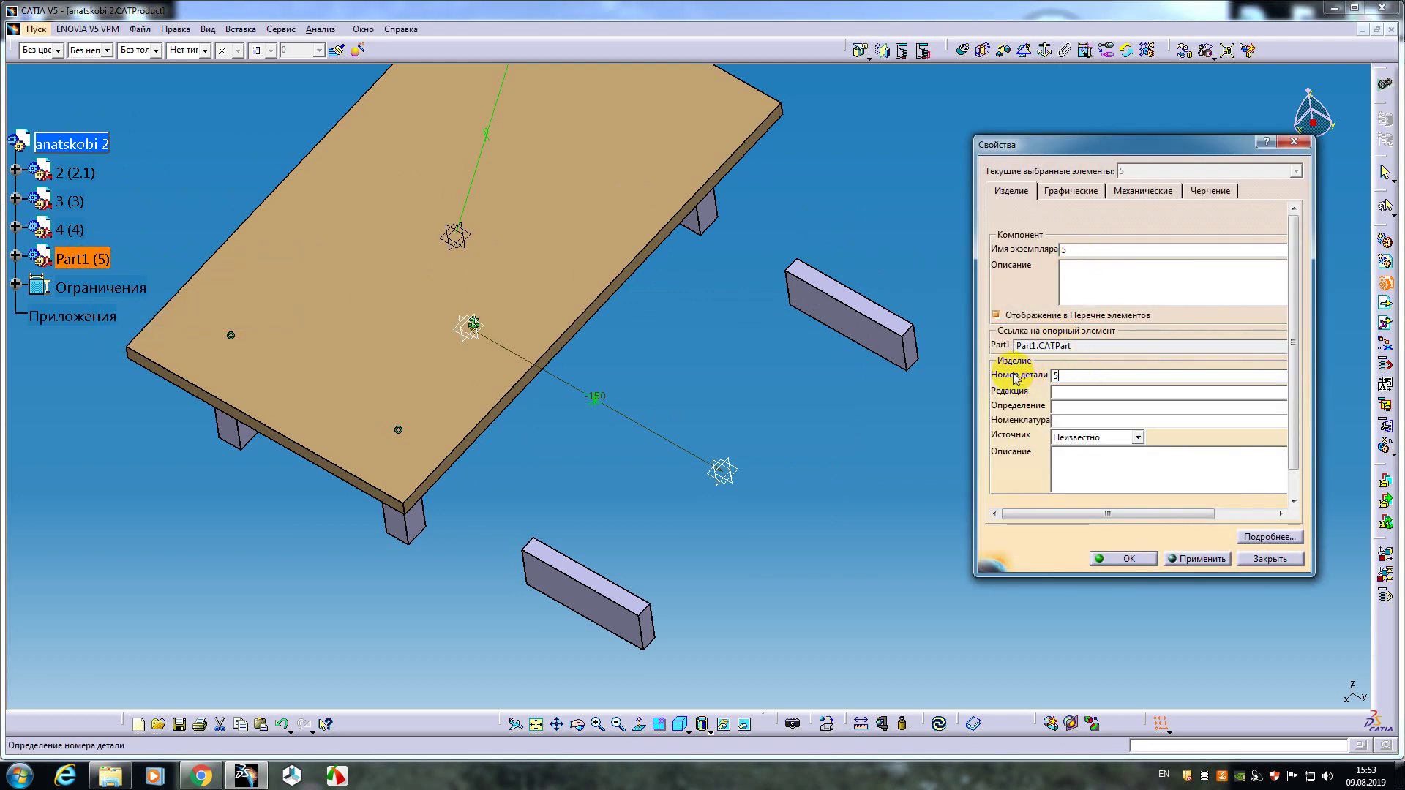
type("5")
key("Return")
- Move part 5 along the direction of the slab's short edge, out past the two blocks of part 4, and update the assembly
middle_click_drag(734, 413, 693, 437)
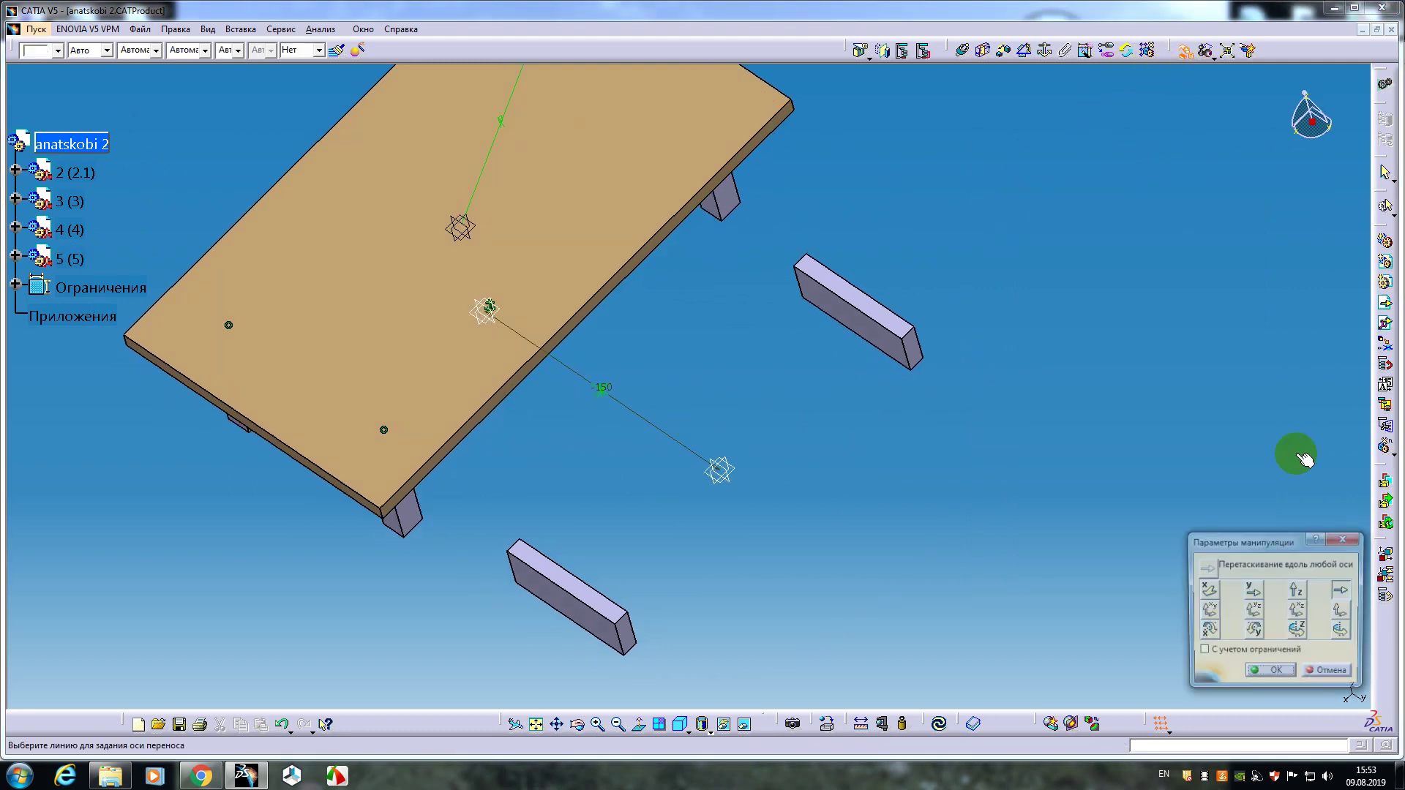
left_click(1343, 590)
middle_click_drag(296, 455, 564, 359)
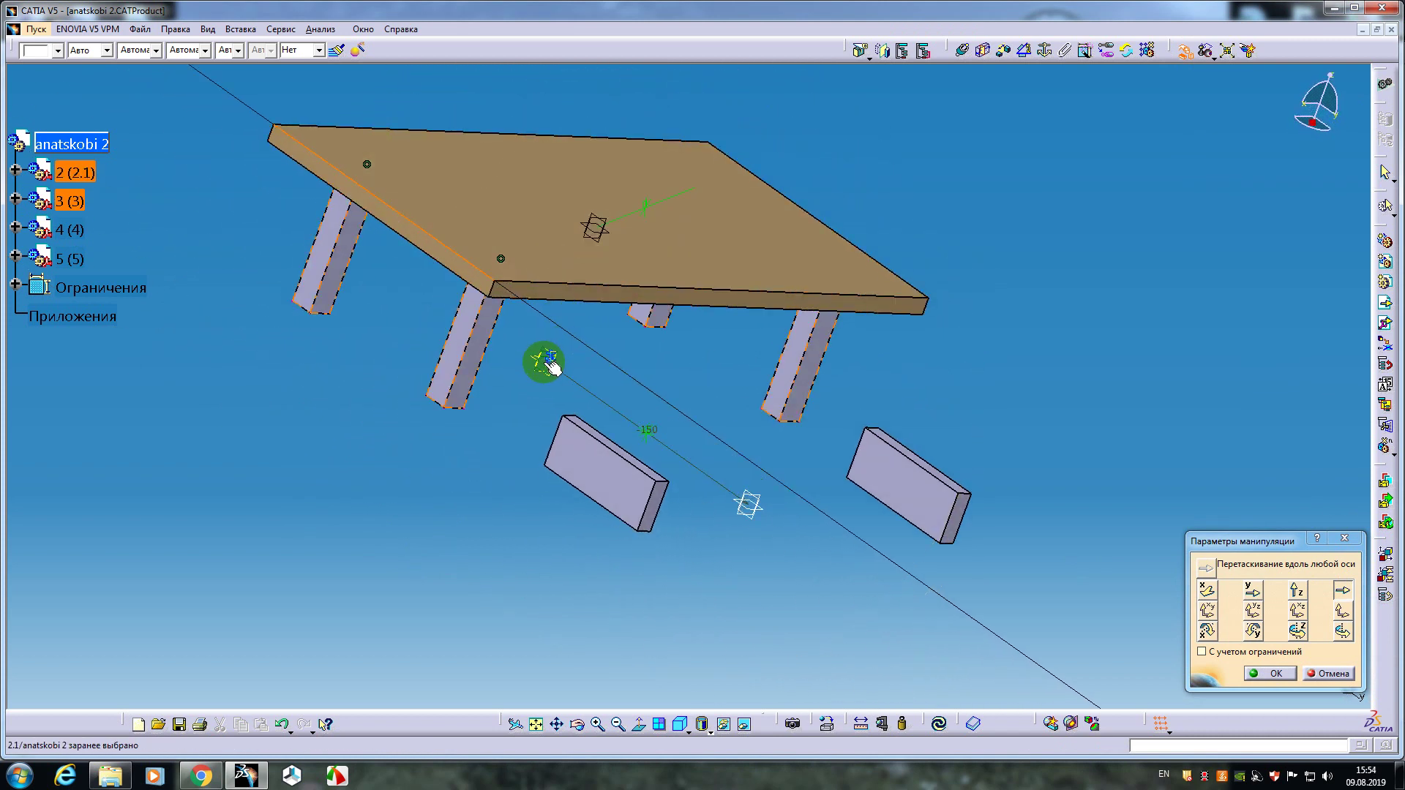
left_click_drag(574, 376, 439, 298)
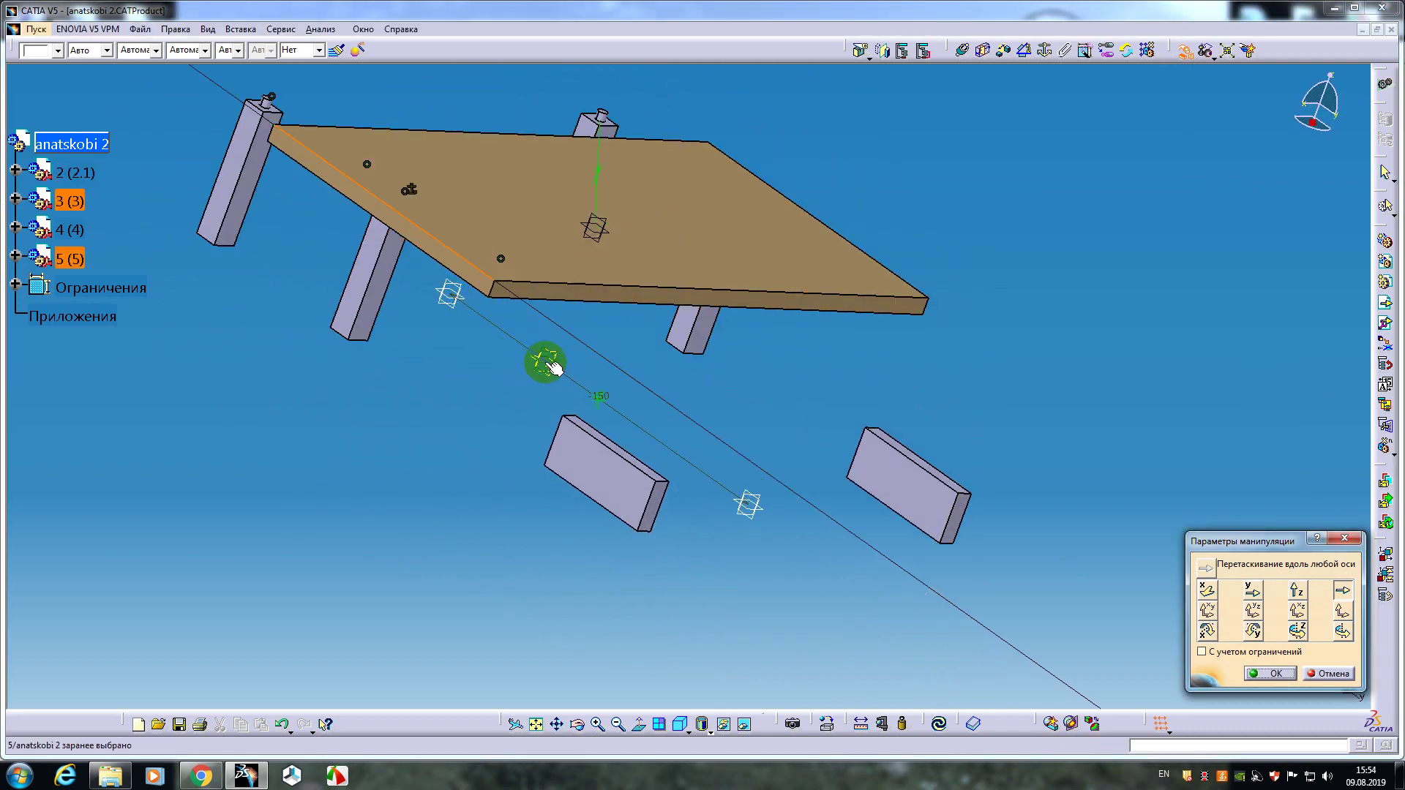
left_click_drag(554, 367, 856, 580)
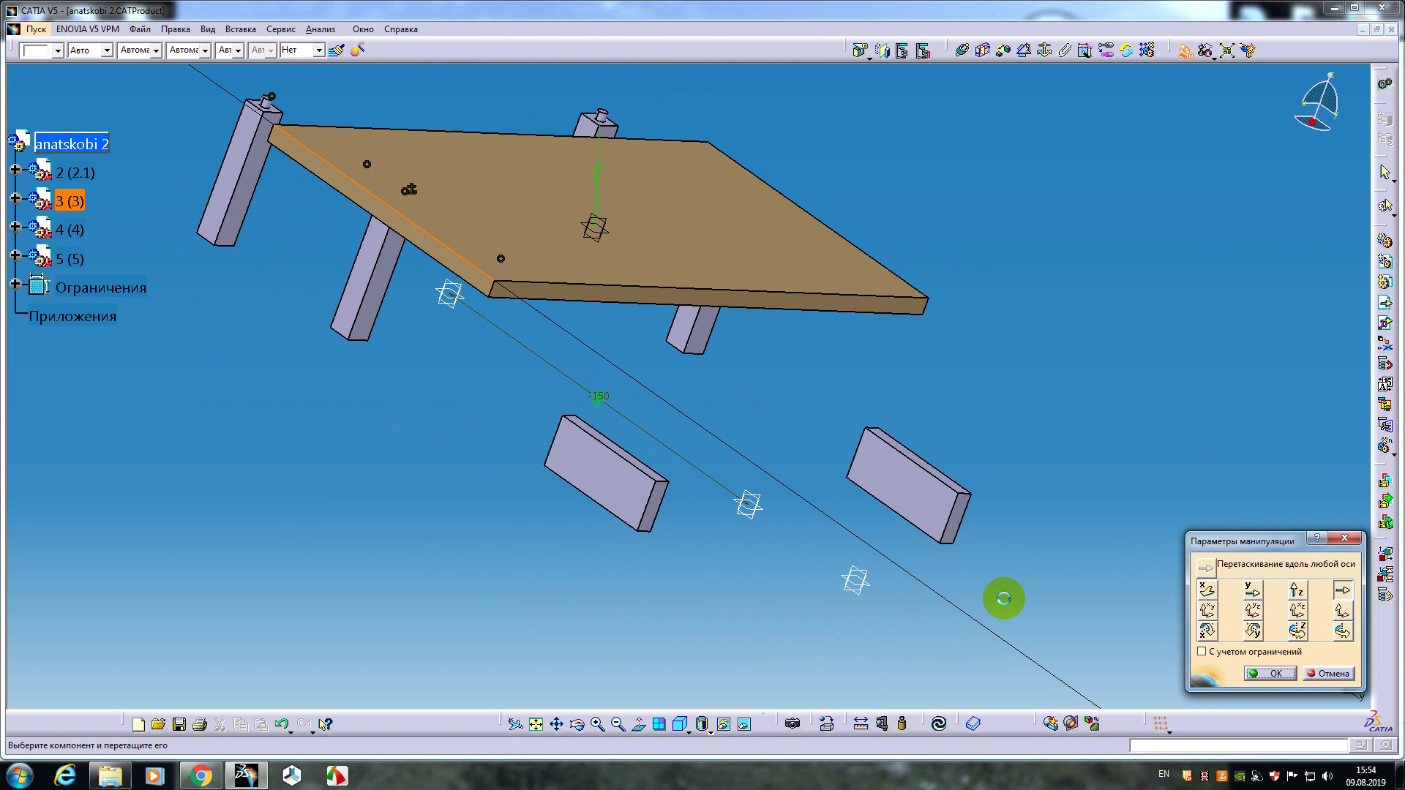
left_click(1263, 675)
left_click(940, 724)
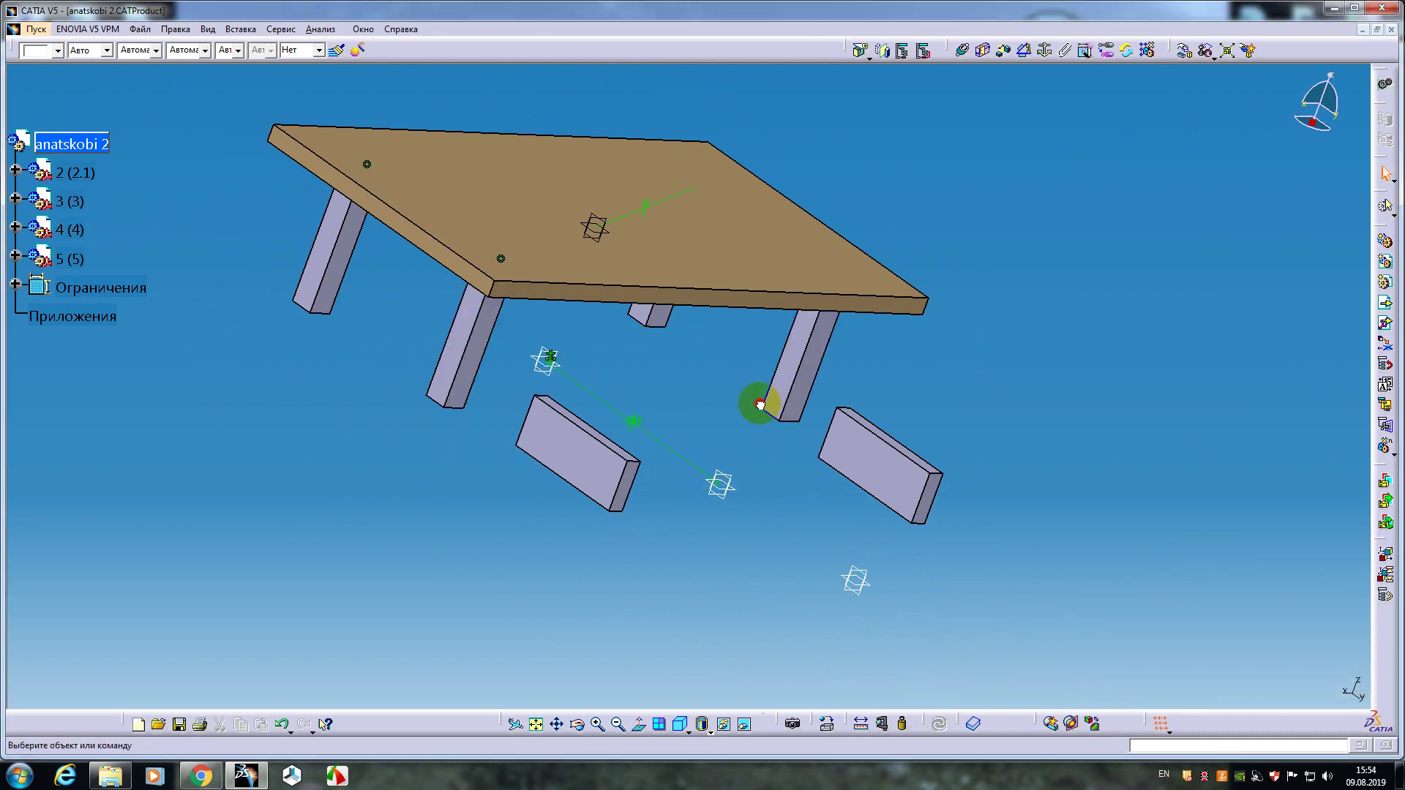
- Constrain part 5's xy plane to the top face of a part 4 block with a 0 mm offset and update the assembly
middle_click_drag(753, 391, 714, 459)
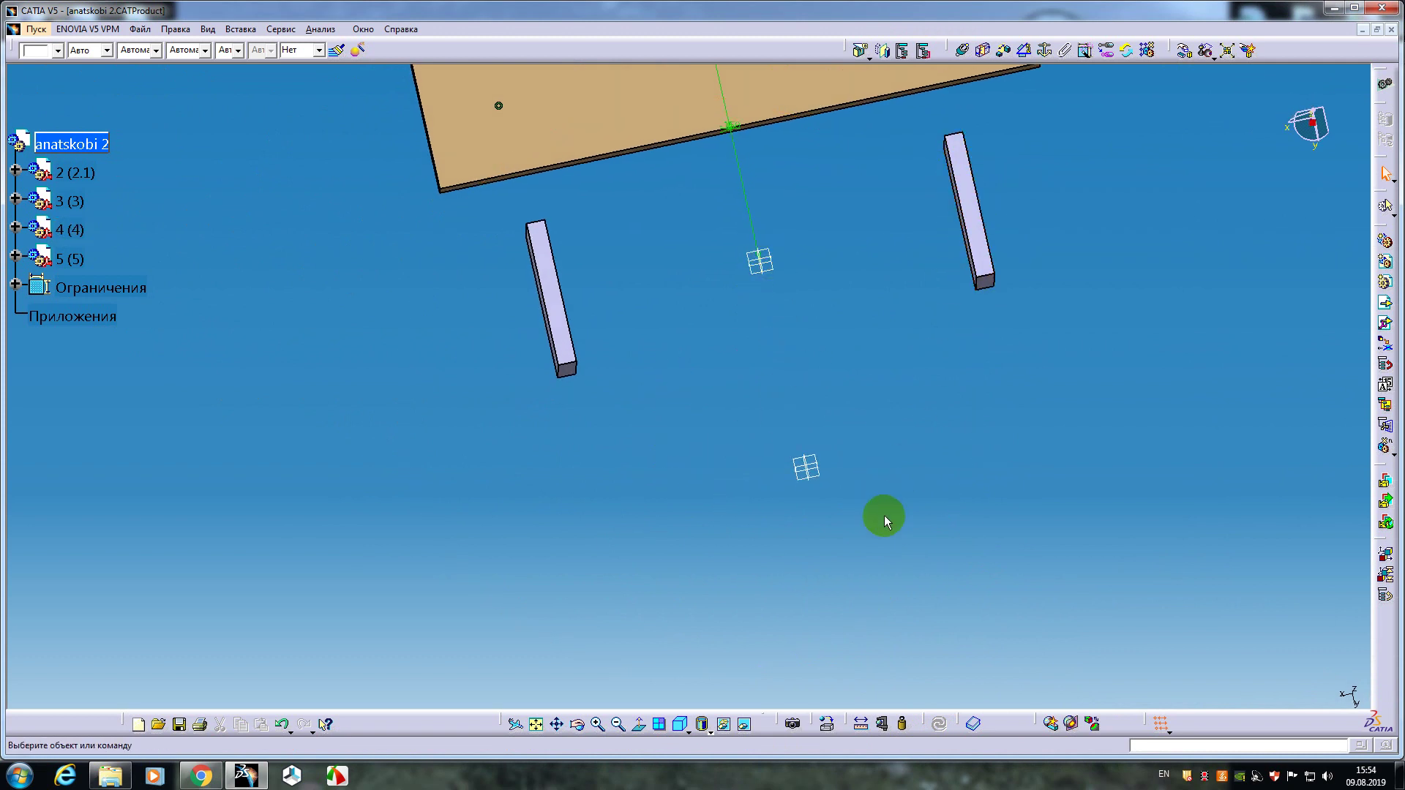
left_click(827, 480)
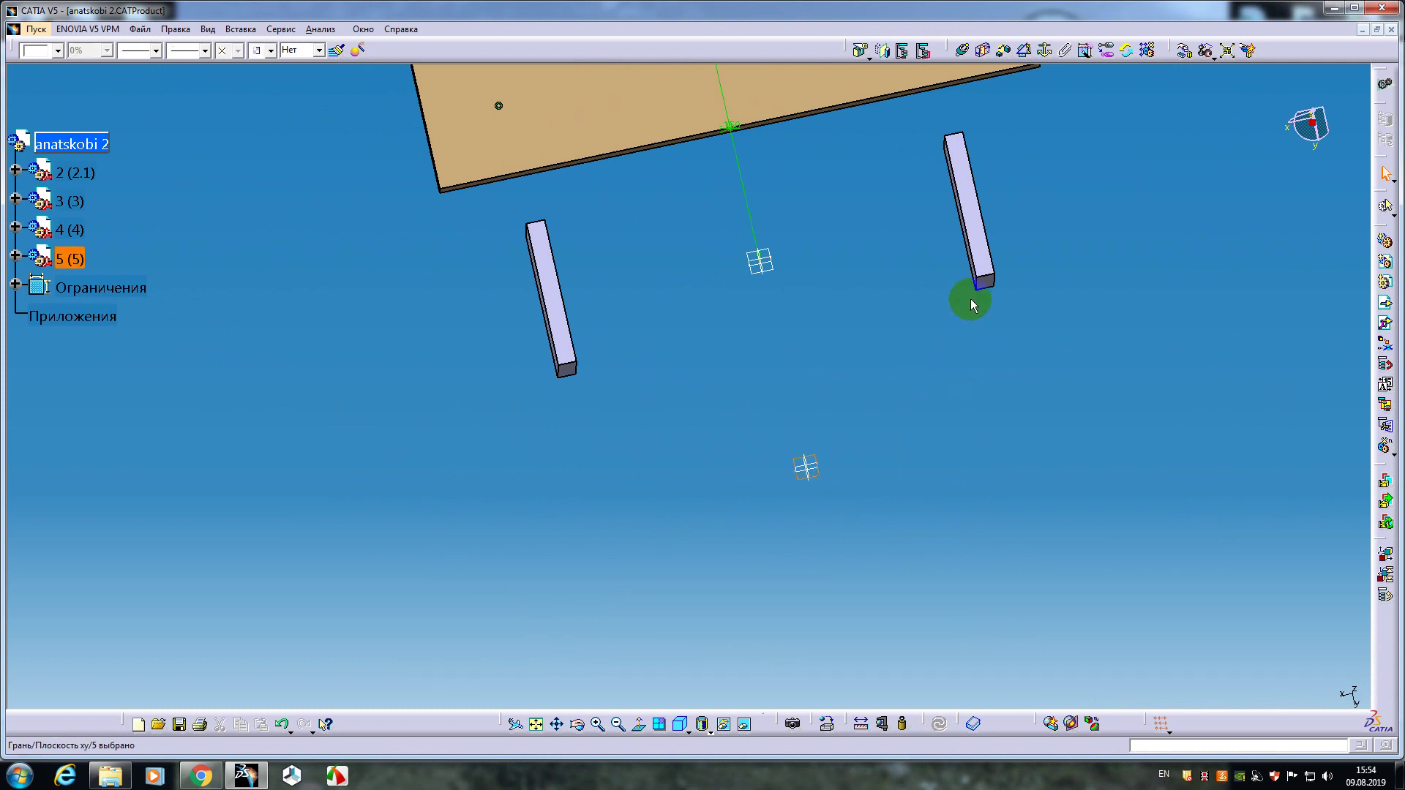
left_click(978, 281, "ctrl")
left_click(1004, 52)
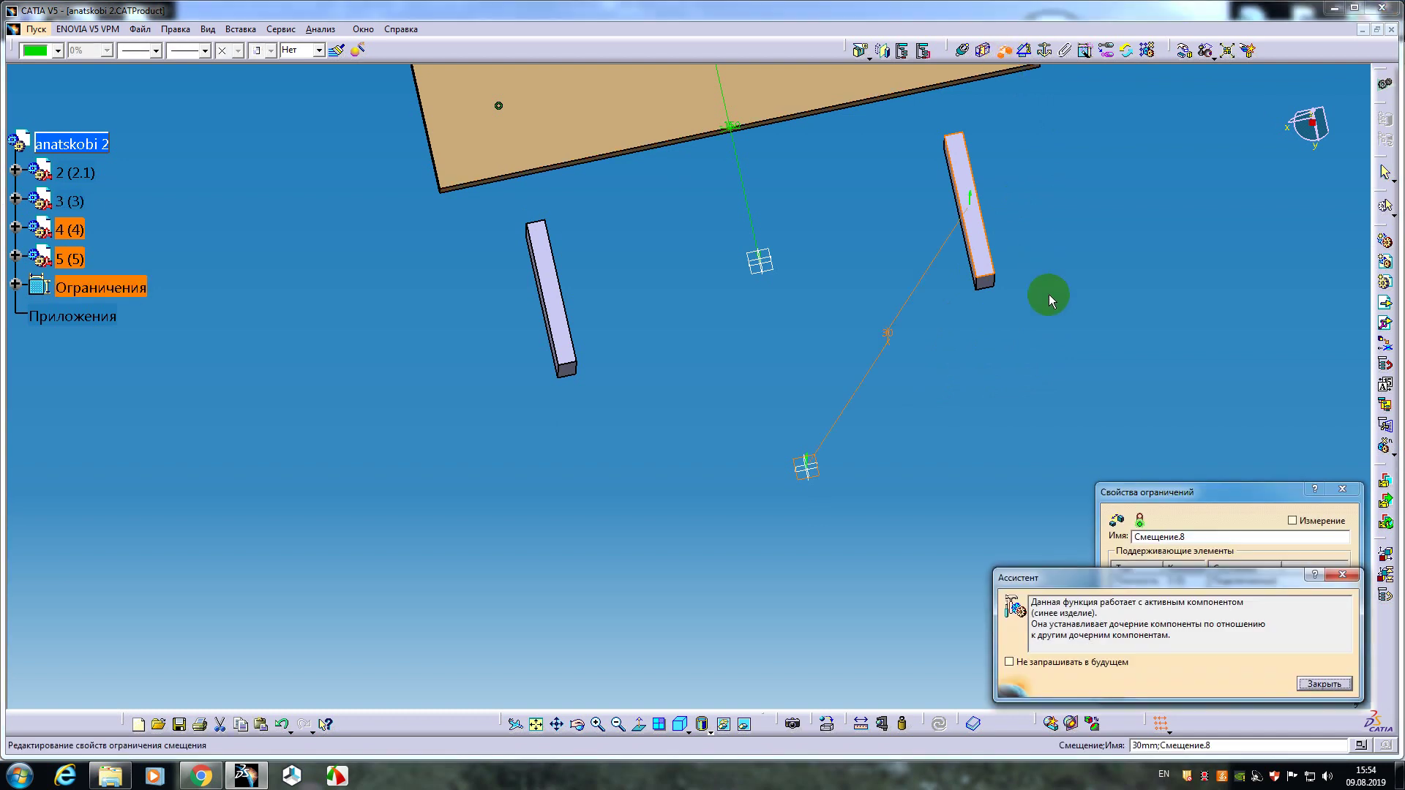
left_click(1324, 684)
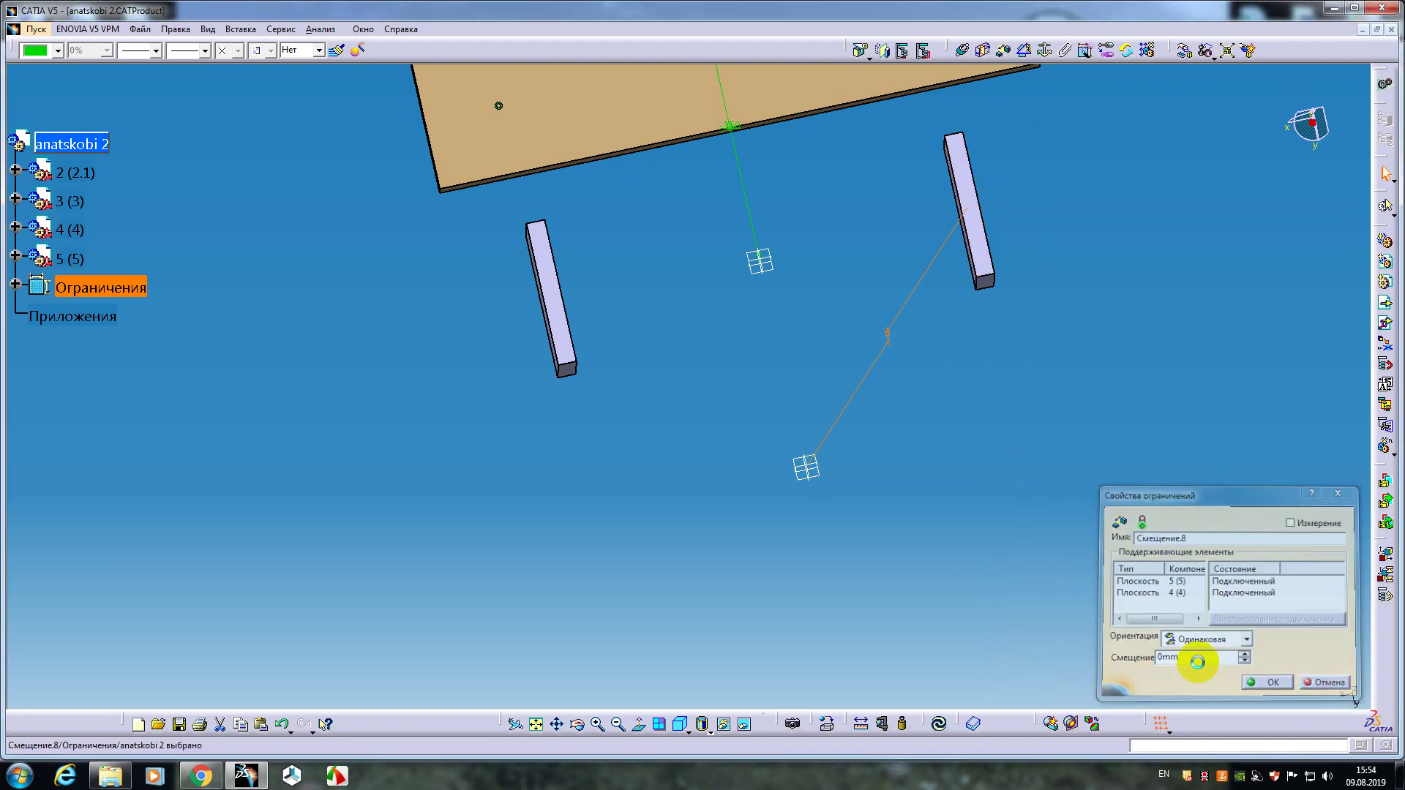
key("Return")
left_click(940, 723)
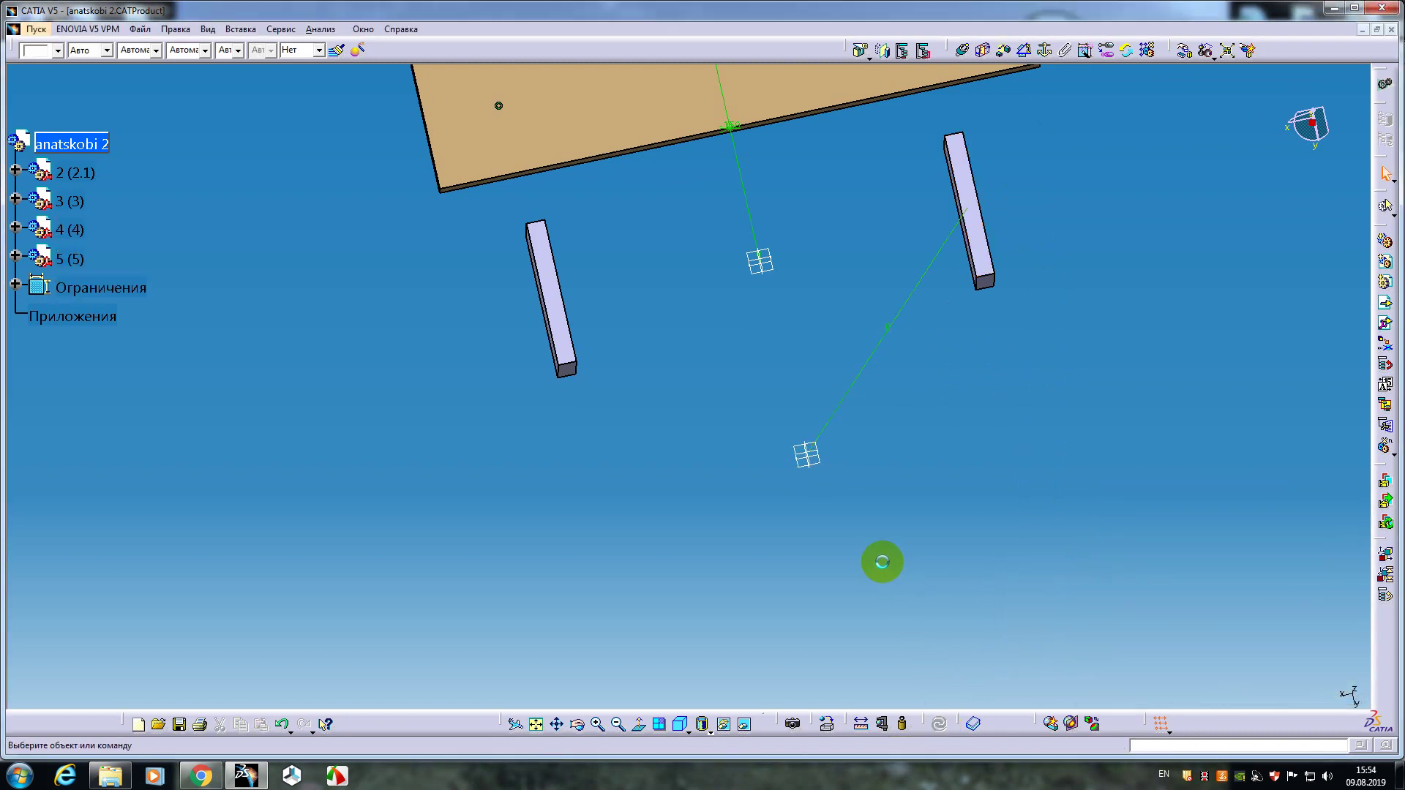
- Align part 5's zx plane with the matching plane of part 4 using an offset constraint, and update the assembly
middle_click_drag(880, 559, 878, 190)
middle_click_drag(854, 394, 621, 398)
left_click(717, 376)
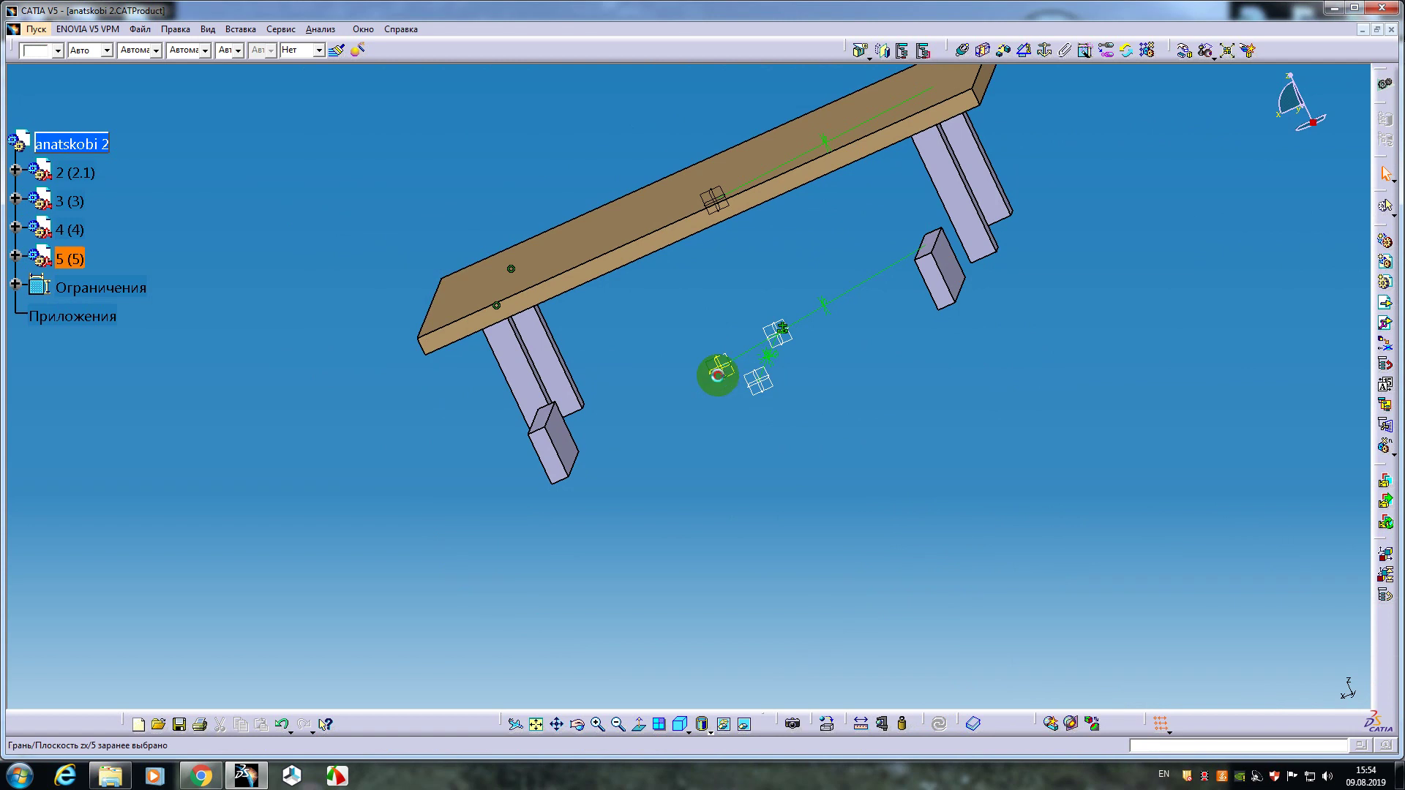
left_click(761, 382, "ctrl")
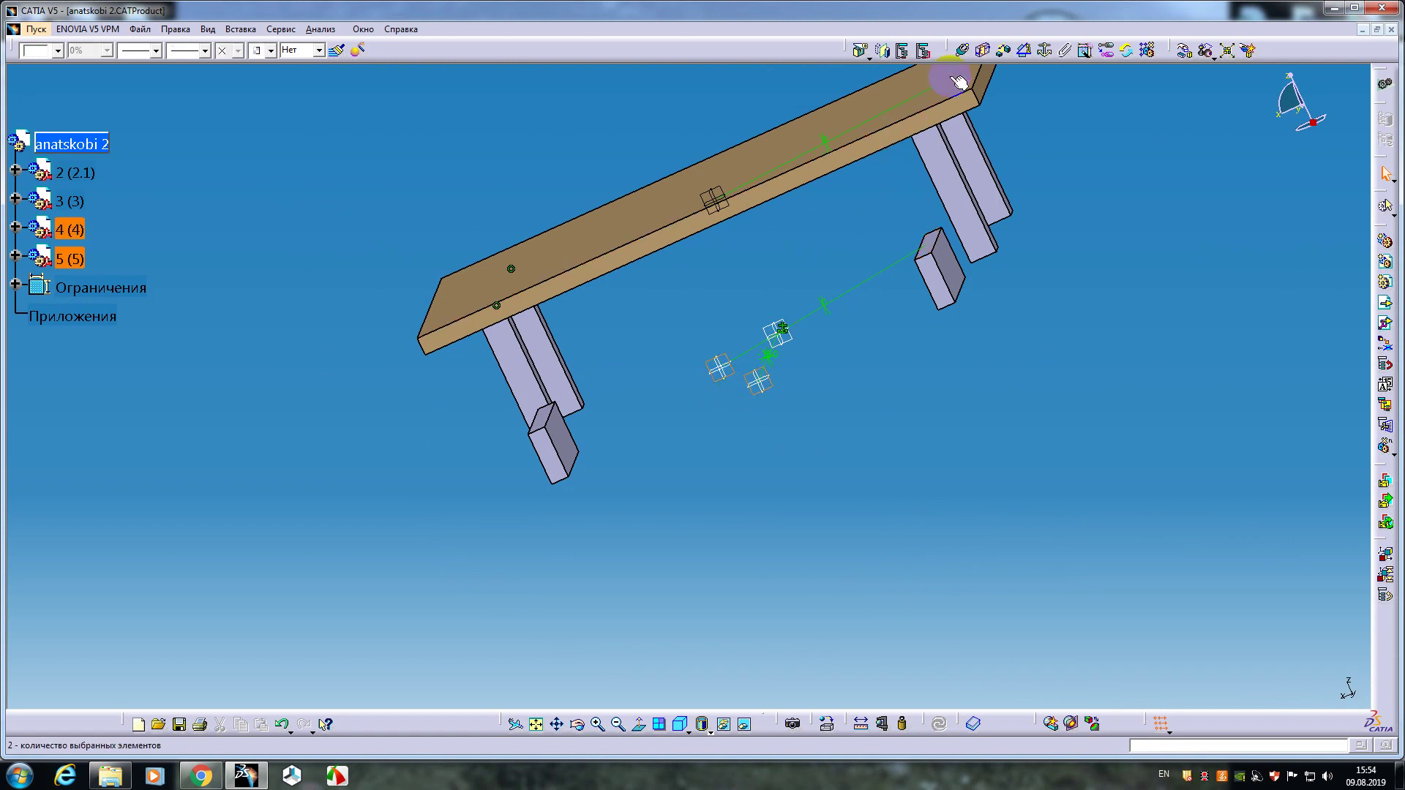
left_click(1000, 53)
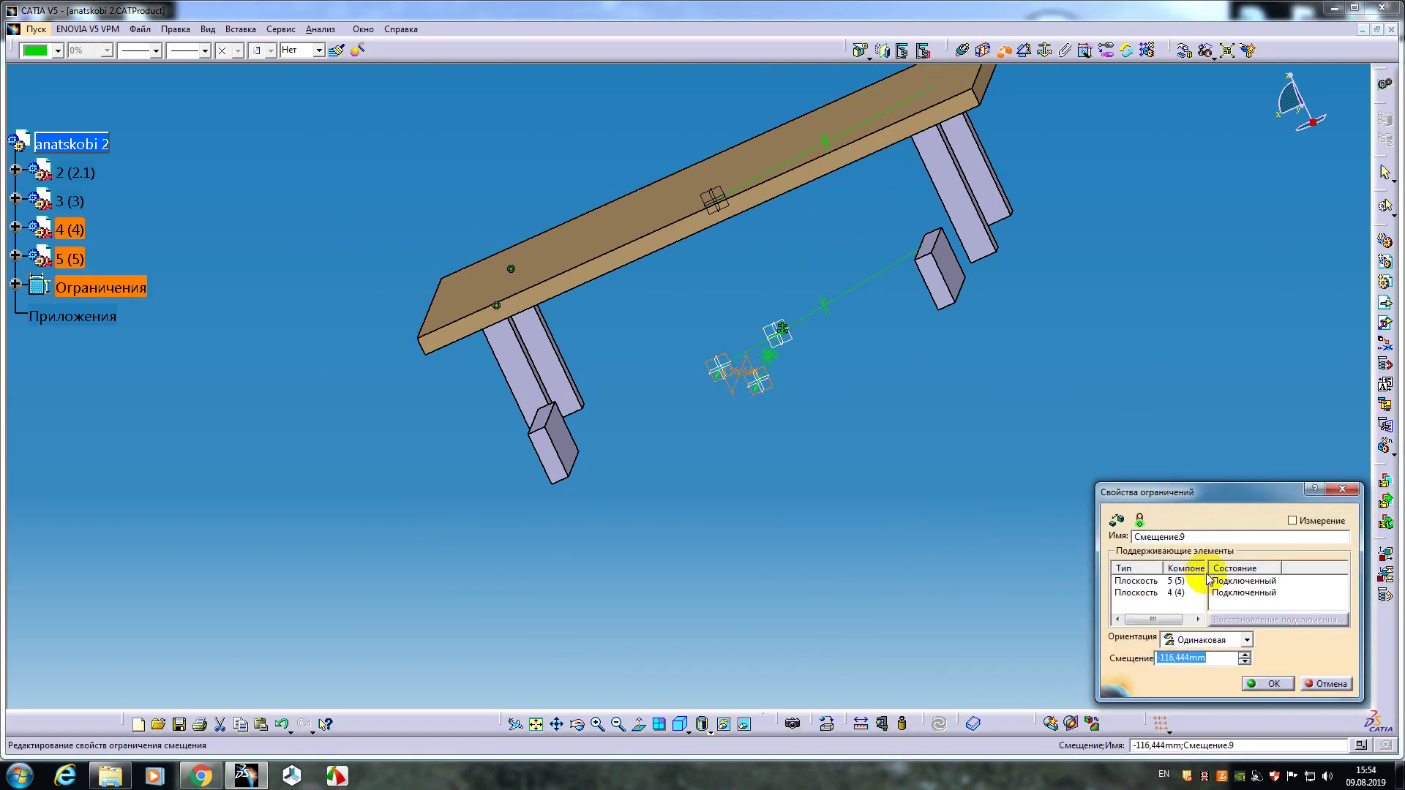
key("Return")
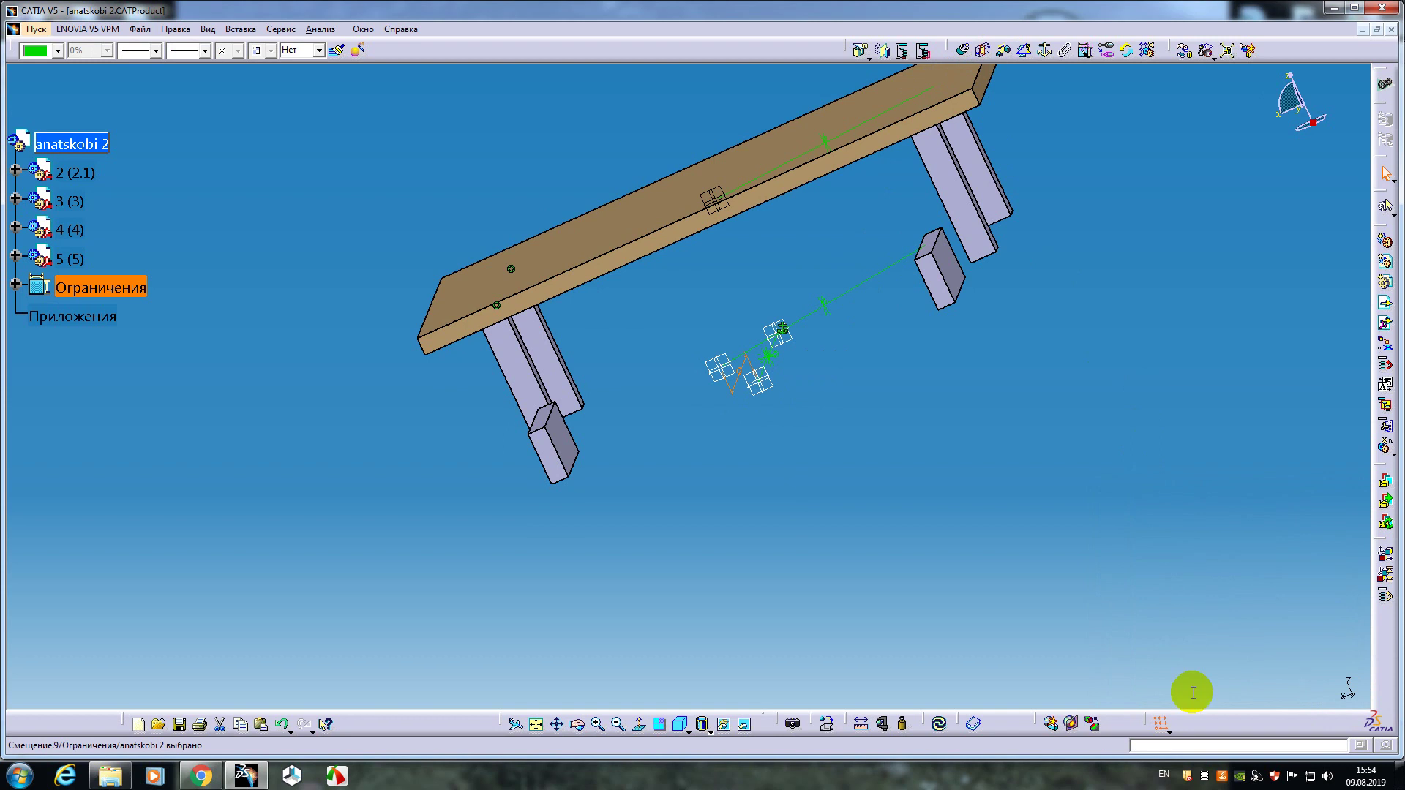
left_click(937, 724)
- Add a 0 mm offset constraint between the yz planes of part 5 and part 4
middle_click_drag(871, 493, 796, 390)
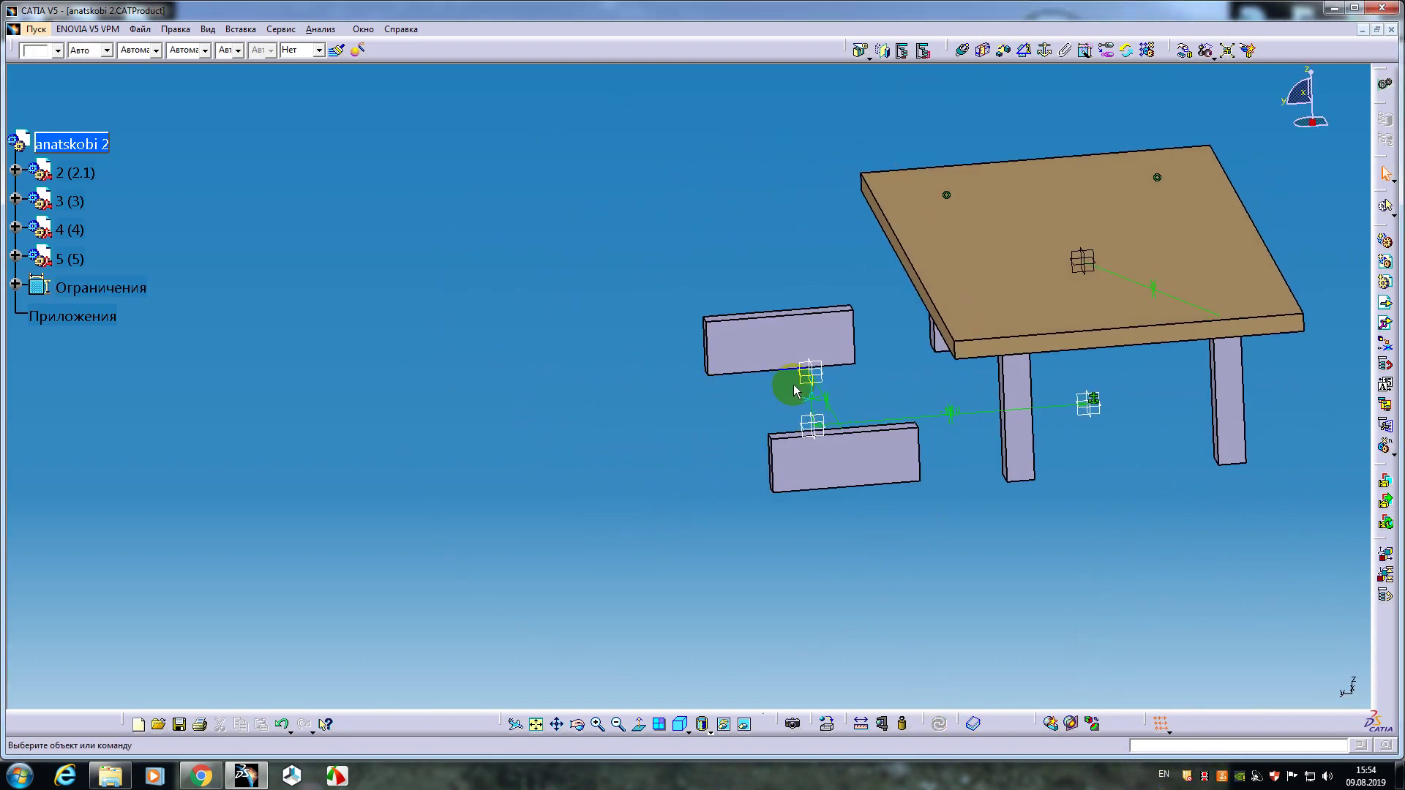
left_click(809, 379)
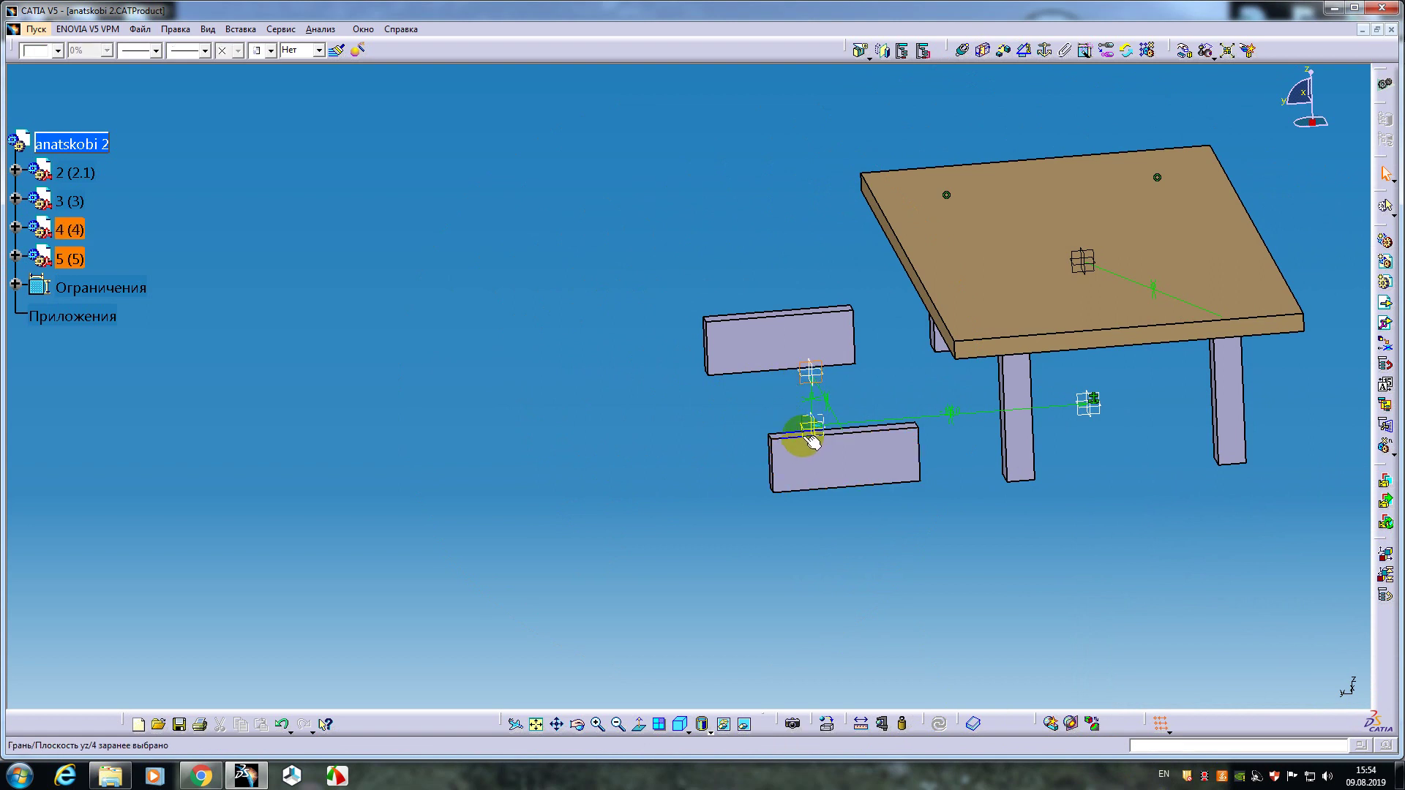
left_click(813, 439)
left_click(1008, 52)
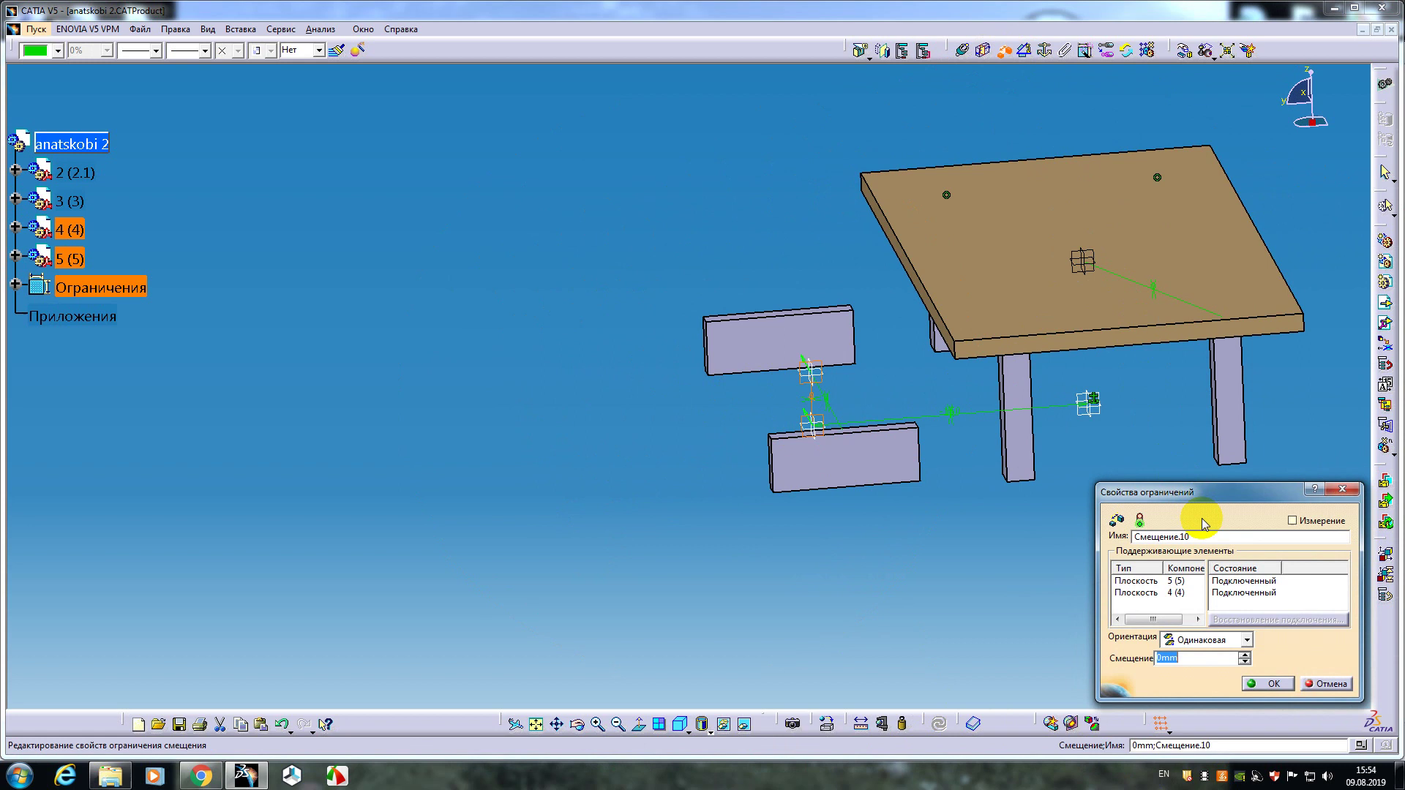
left_click(1266, 684)
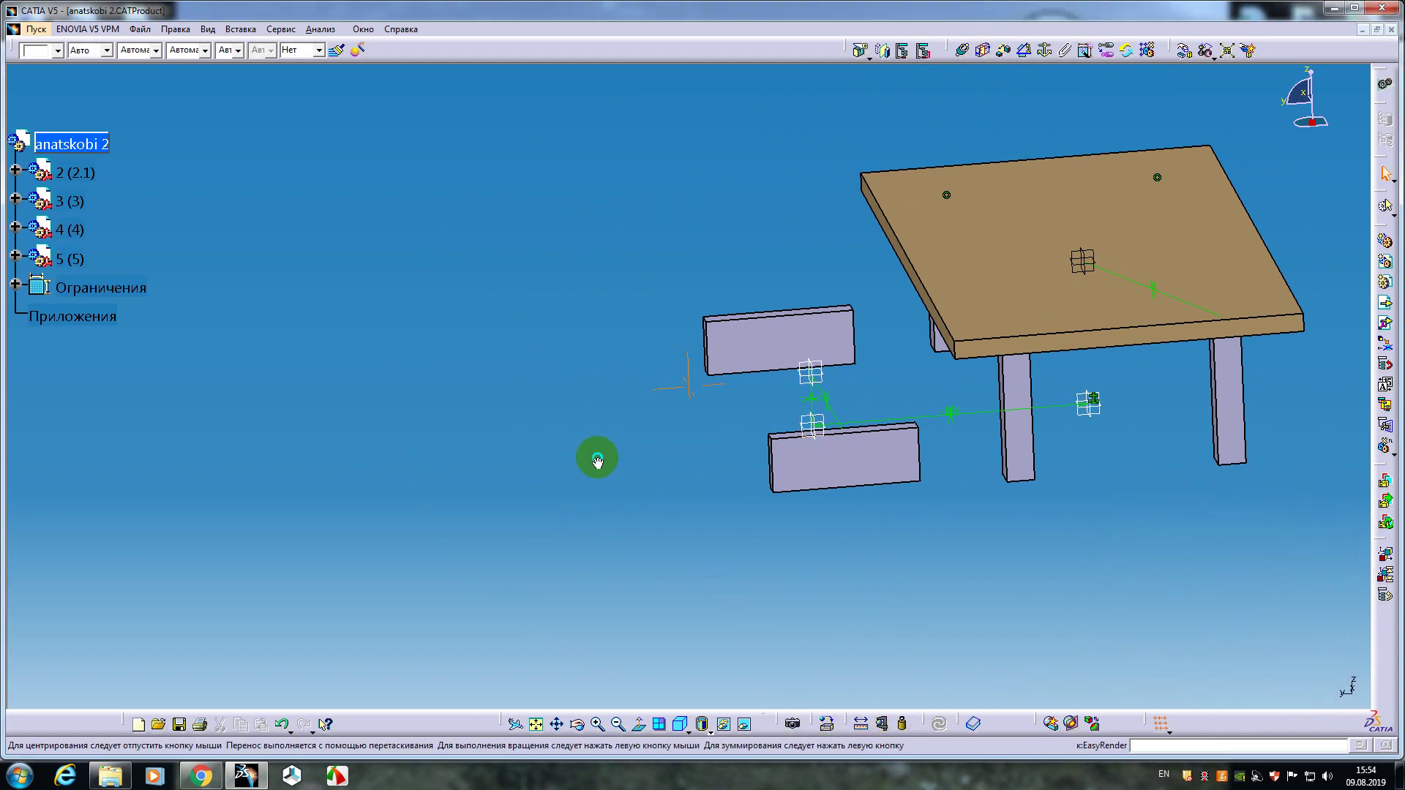
- Open part 5 for editing and sketch a rectangle about 353 mm by 103 mm around both blocks on its xy plane
middle_click_drag(596, 458, 705, 439)
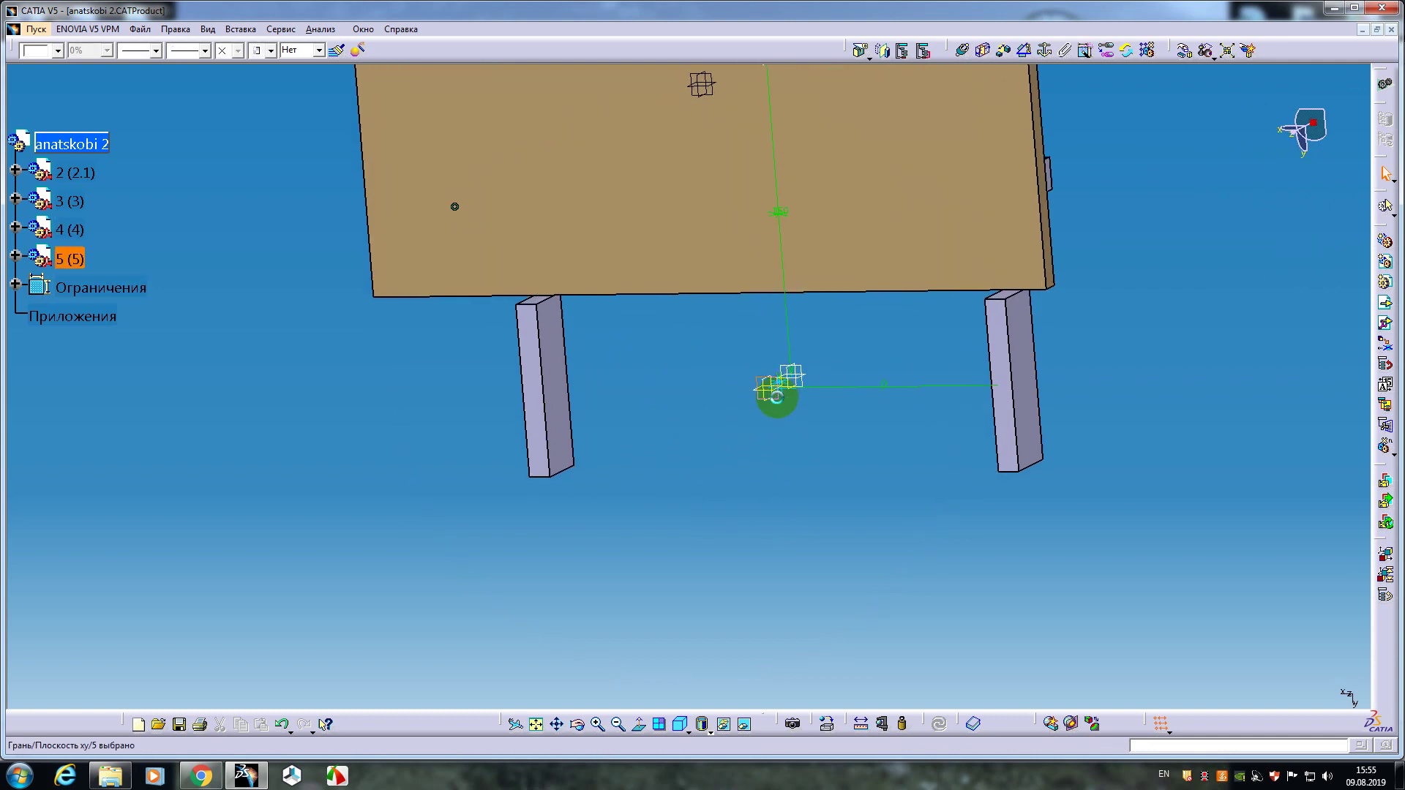
double_click(776, 396)
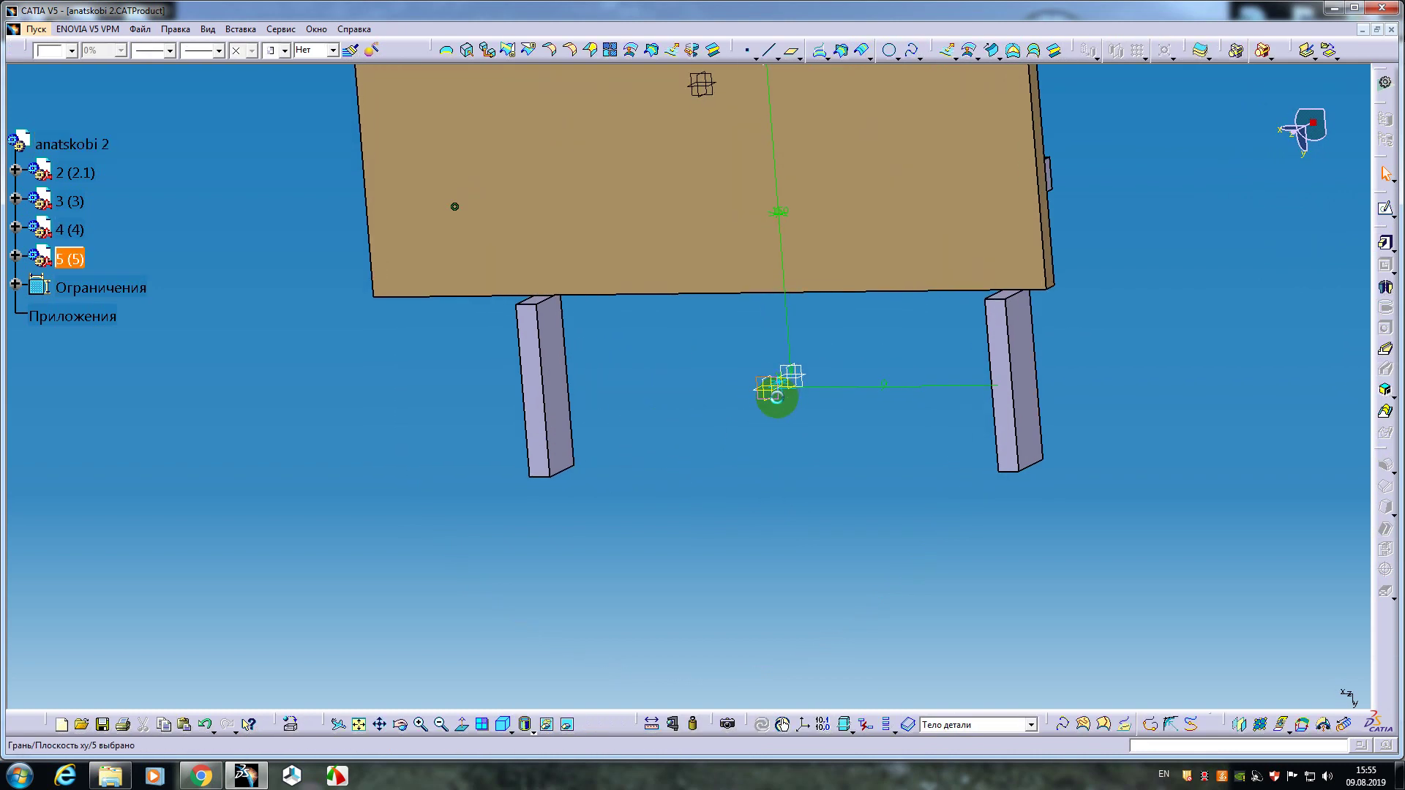
left_click(1375, 216)
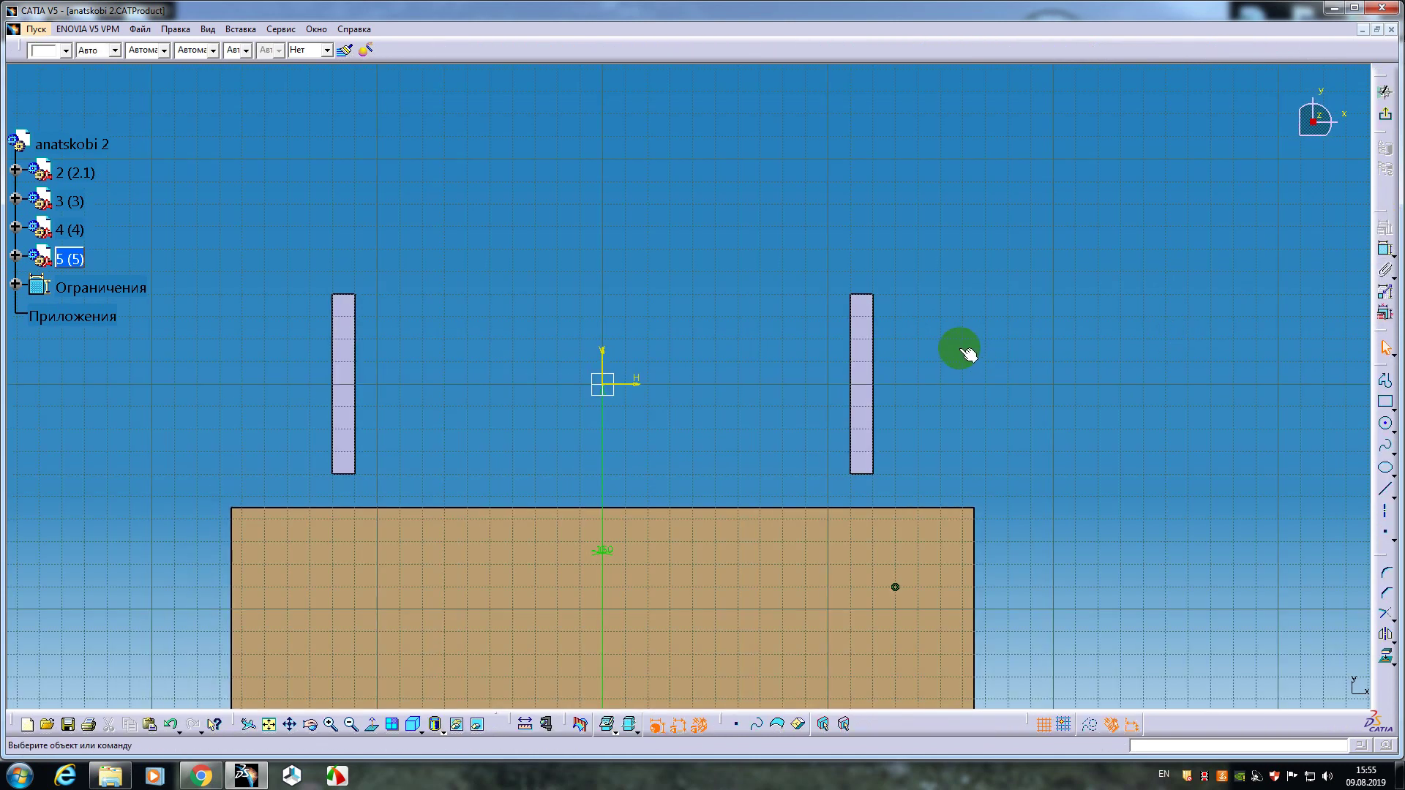
left_click(1383, 404)
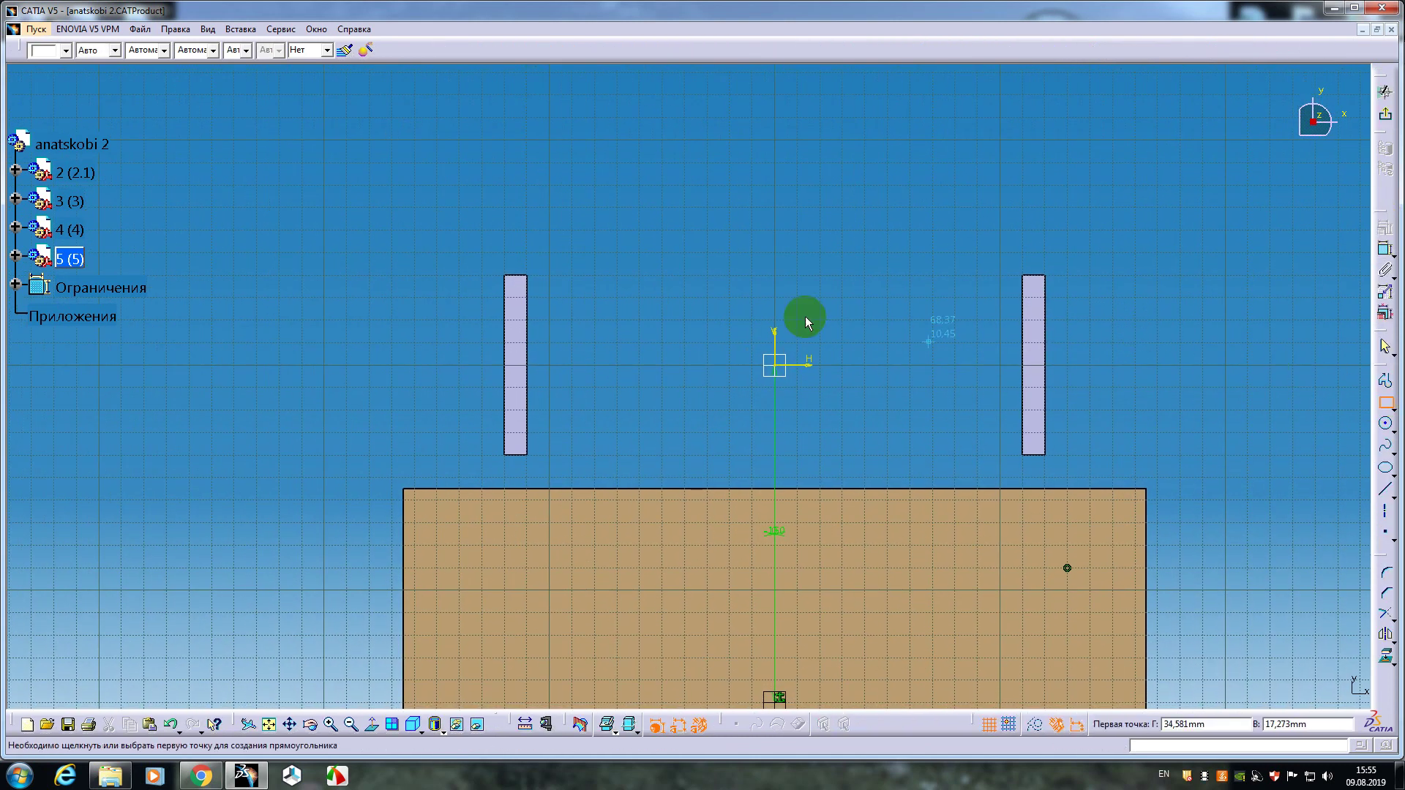
left_click(374, 235)
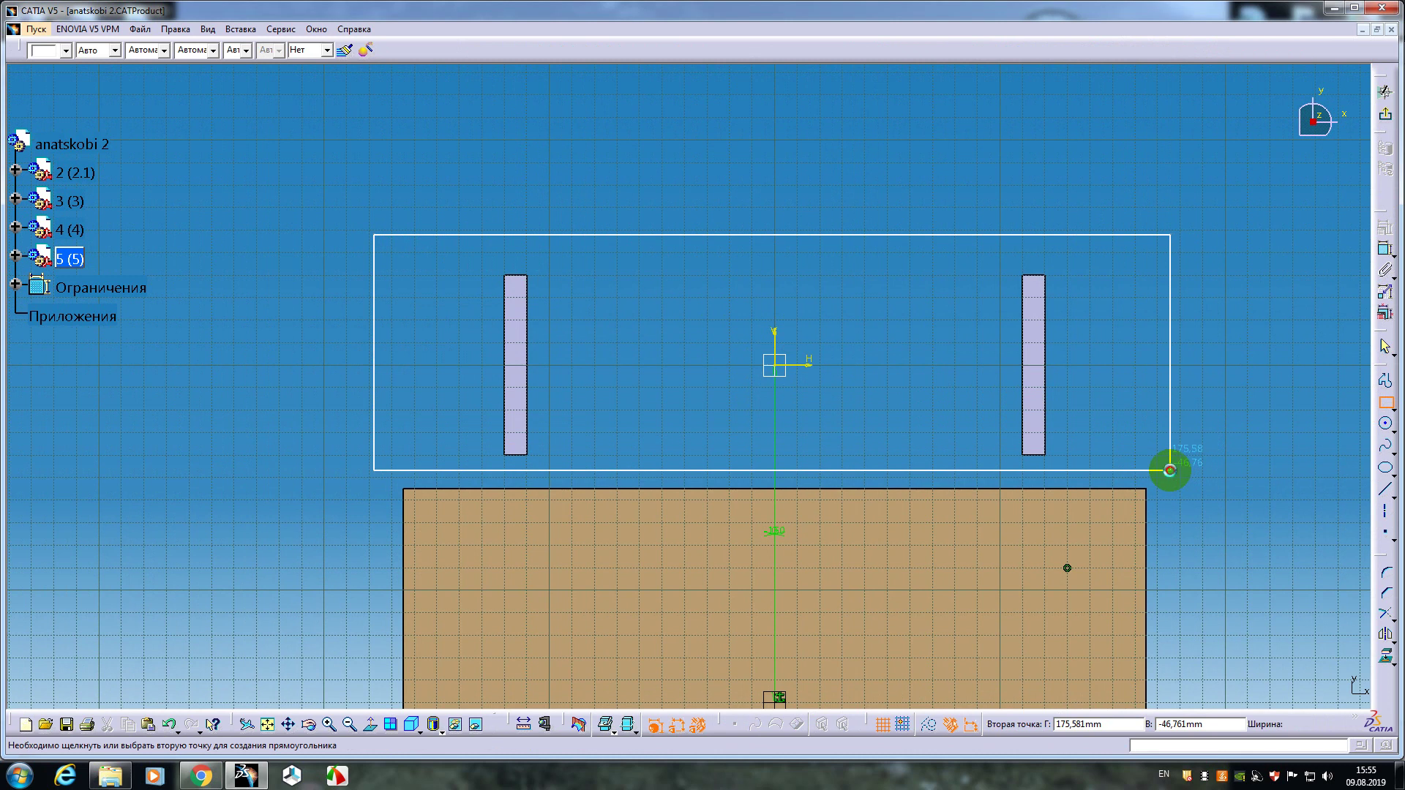
left_click(1170, 470)
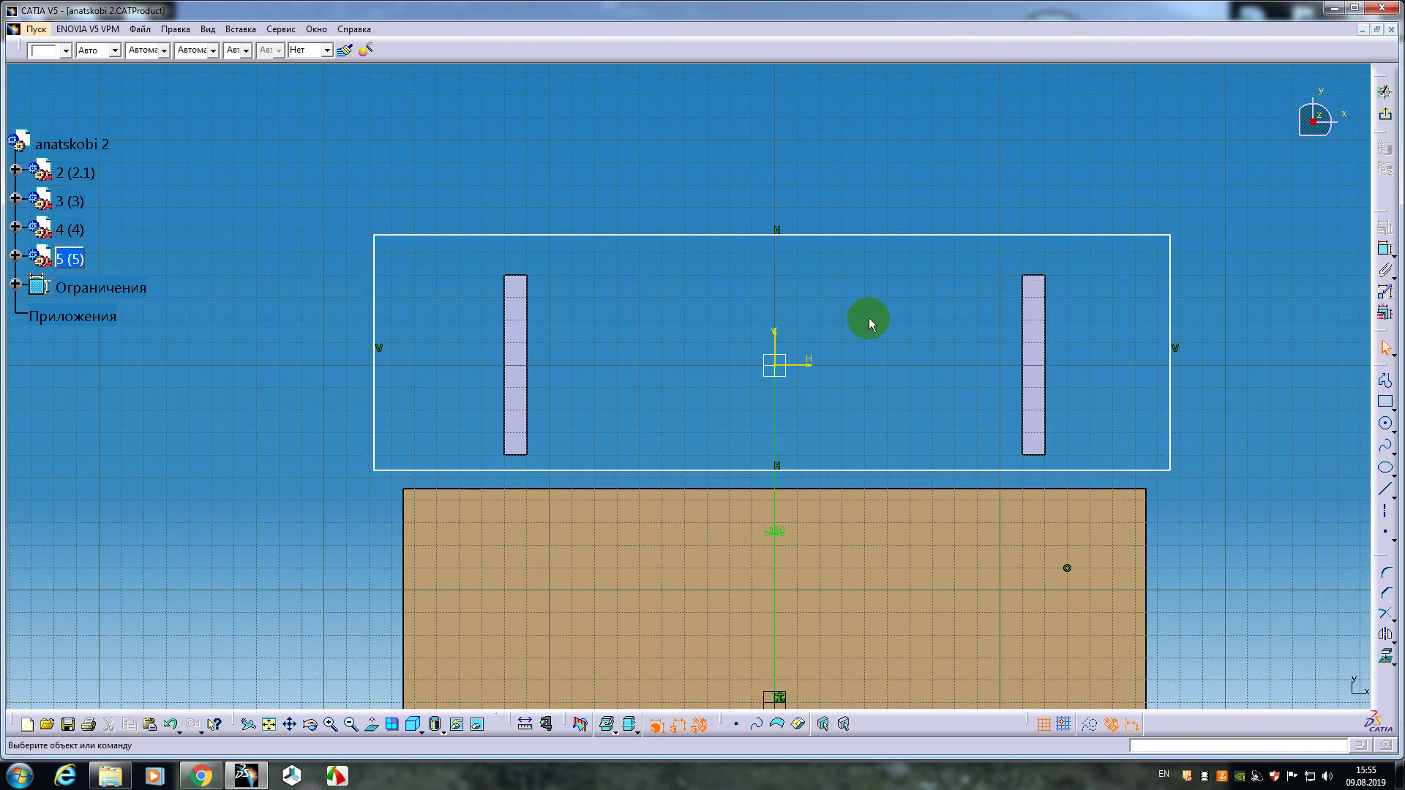
- Dimension the rectangle's long edge and set its length to 350 mm
left_click(981, 236)
left_click(1383, 251)
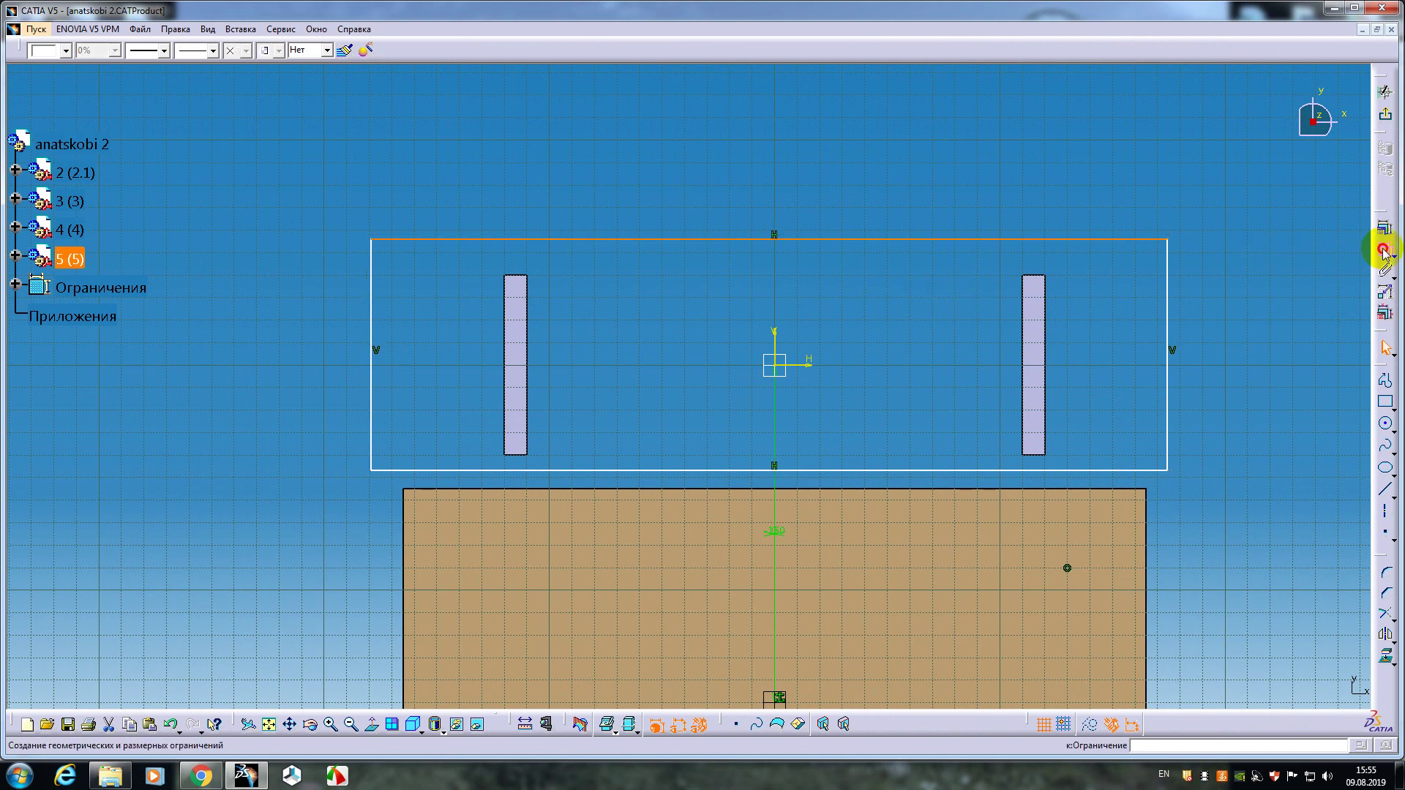
left_click(752, 160)
double_click(832, 152)
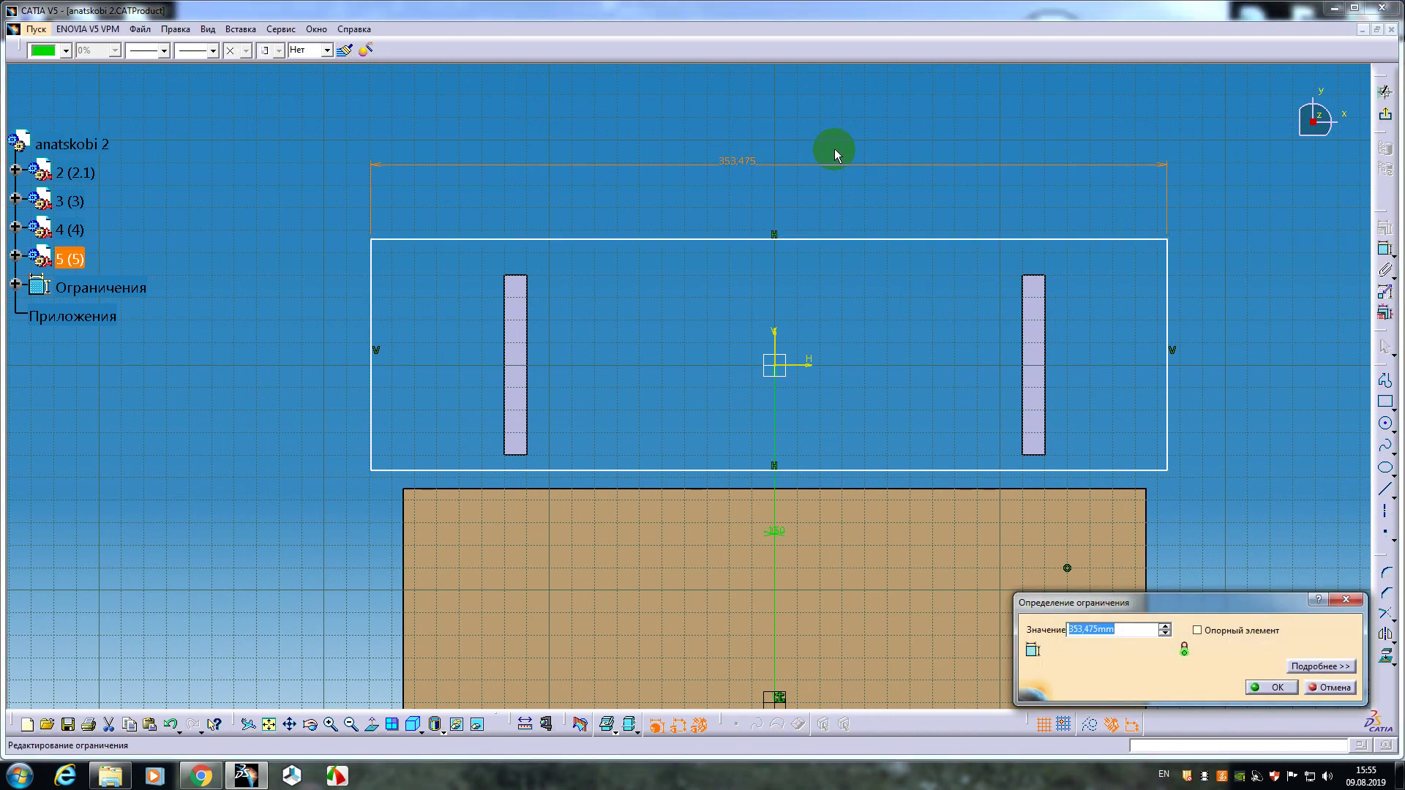
type("350")
key("Return")
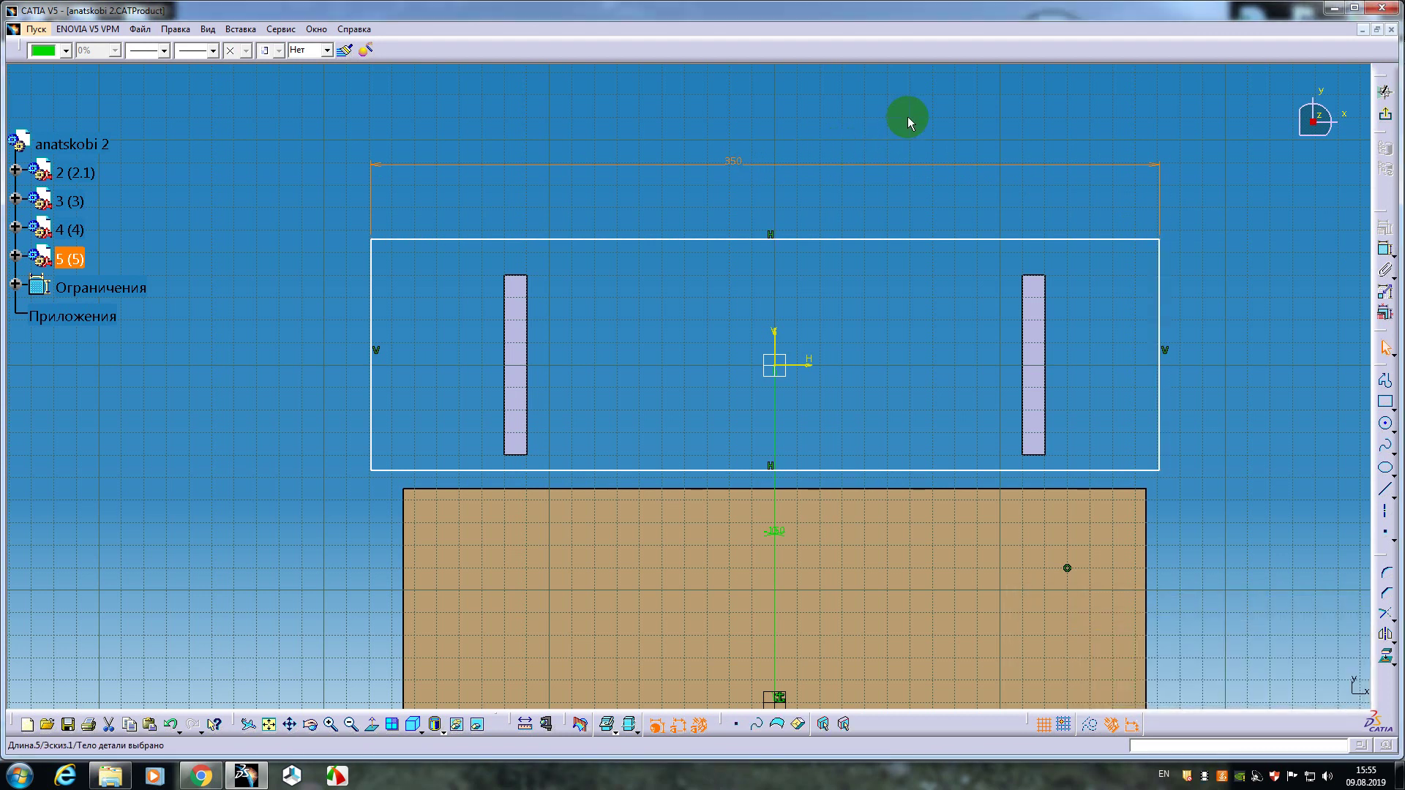
- Dimension the distance from the vertical axis to the rectangle's short edge on the positive H side and set it to 175 mm
left_click(775, 333)
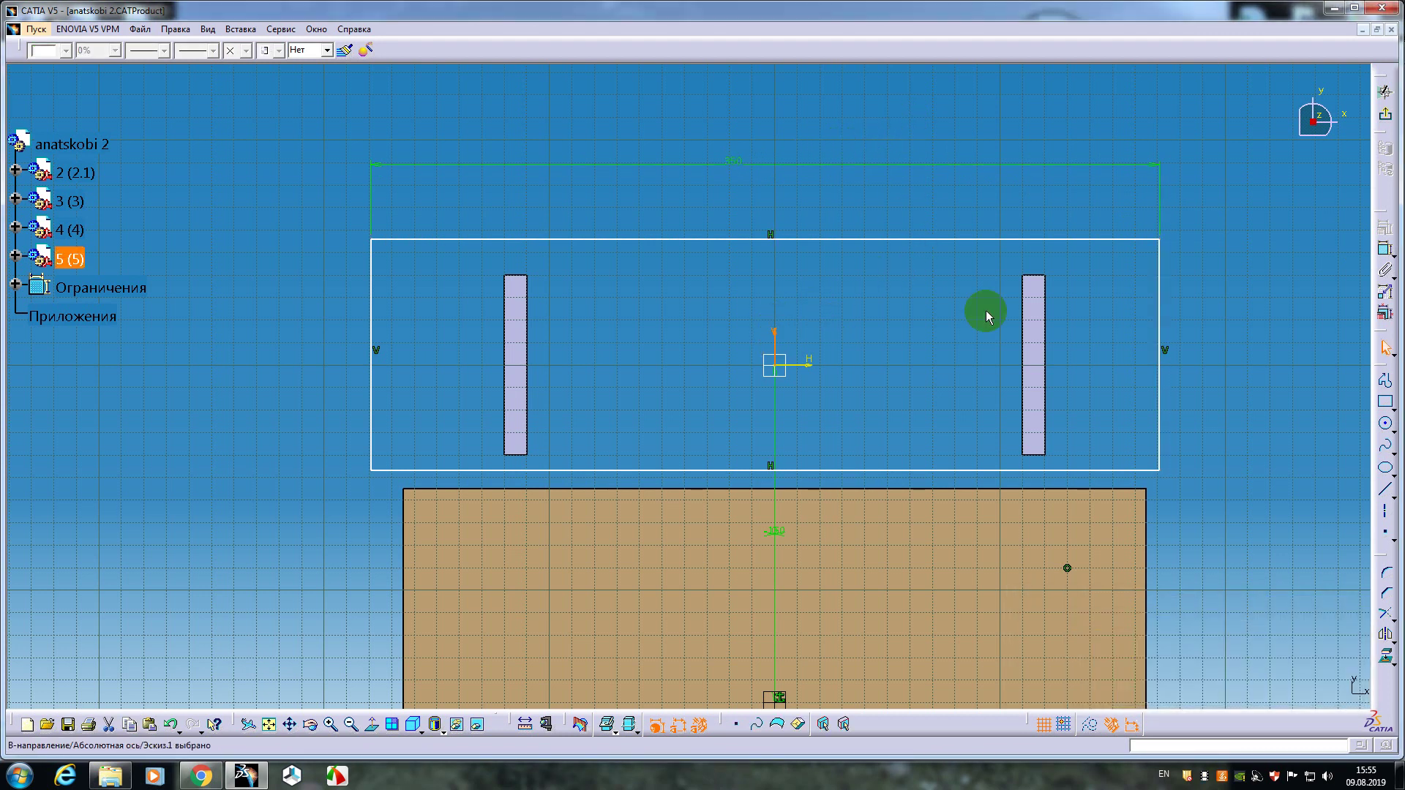
left_click(1156, 281, "ctrl")
left_click(1385, 249)
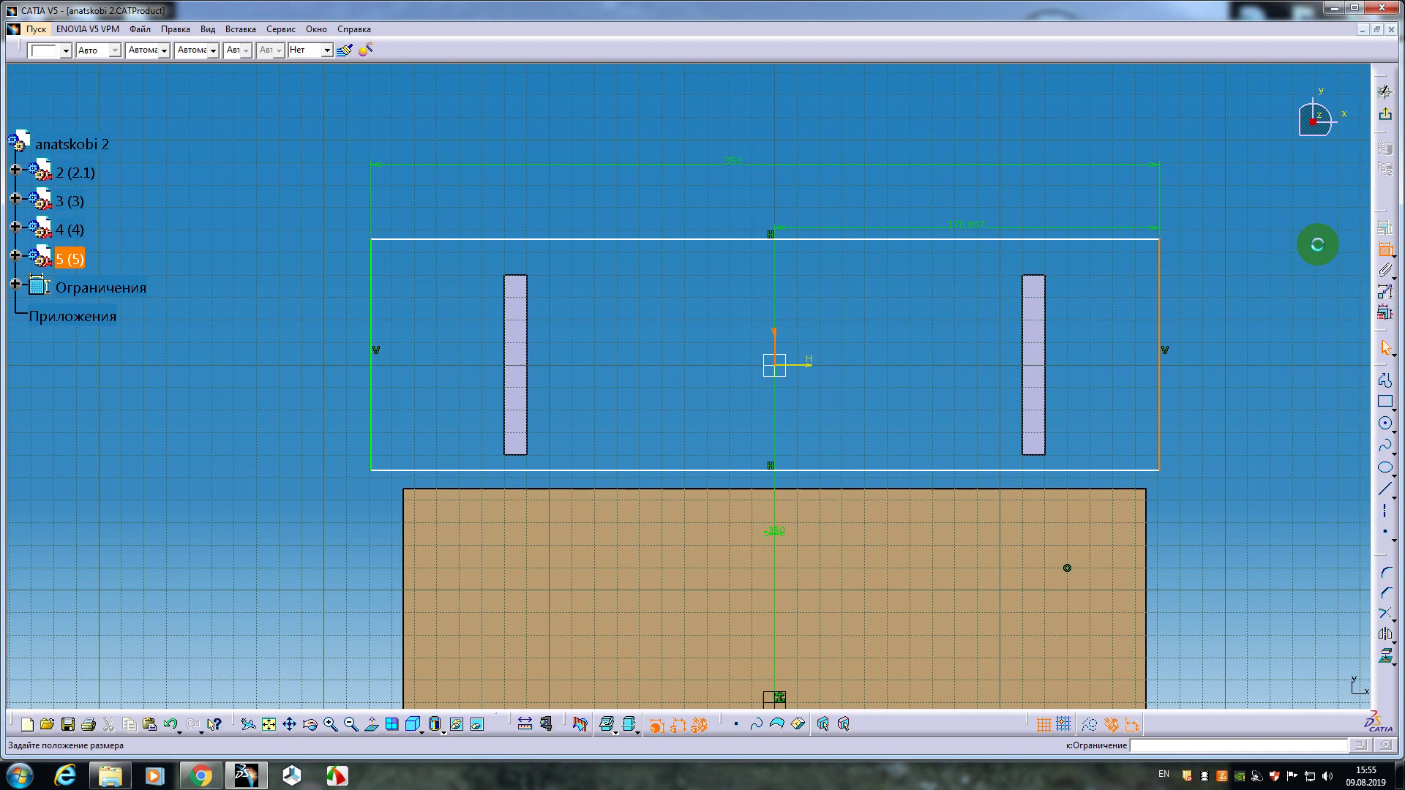
left_click(1243, 213)
double_click(1243, 212)
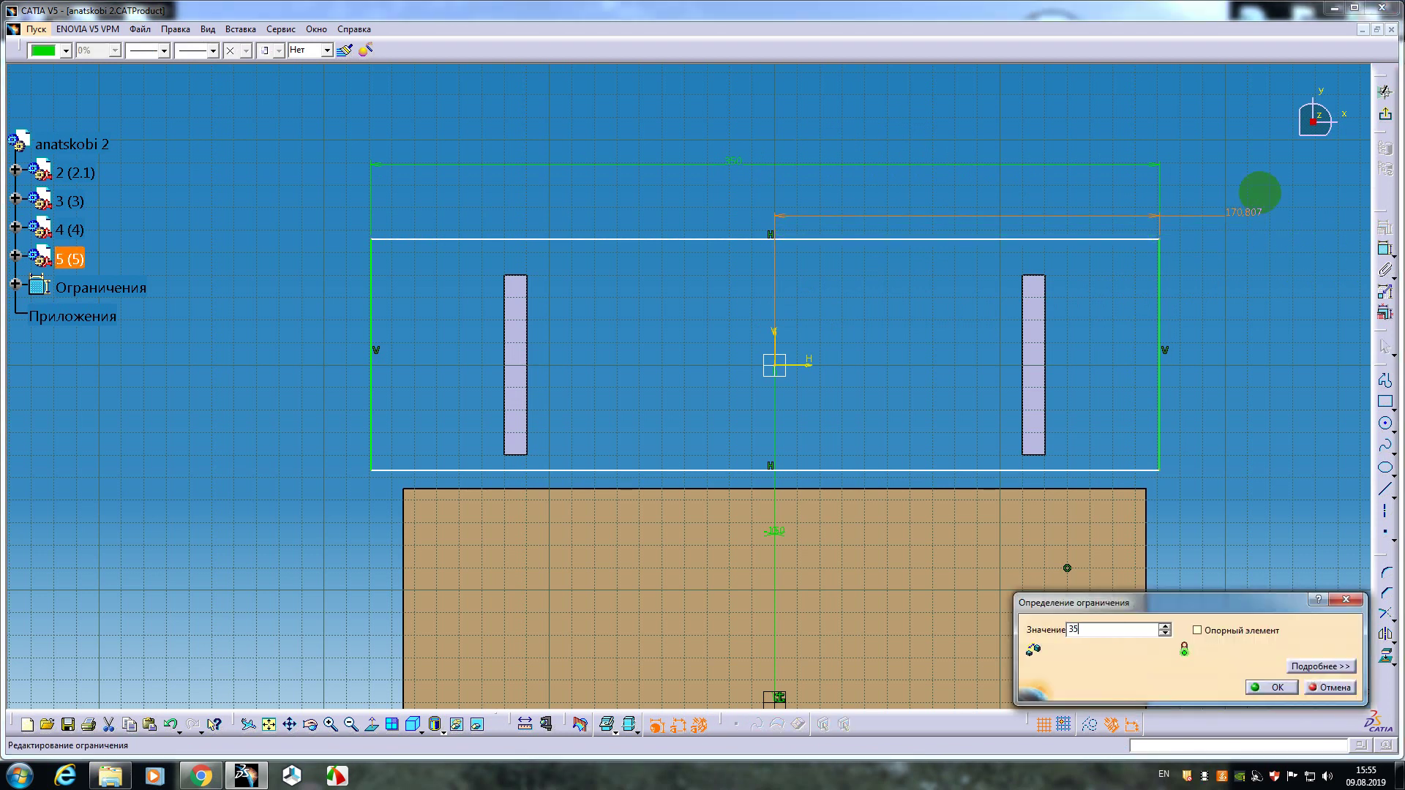
key("Return")
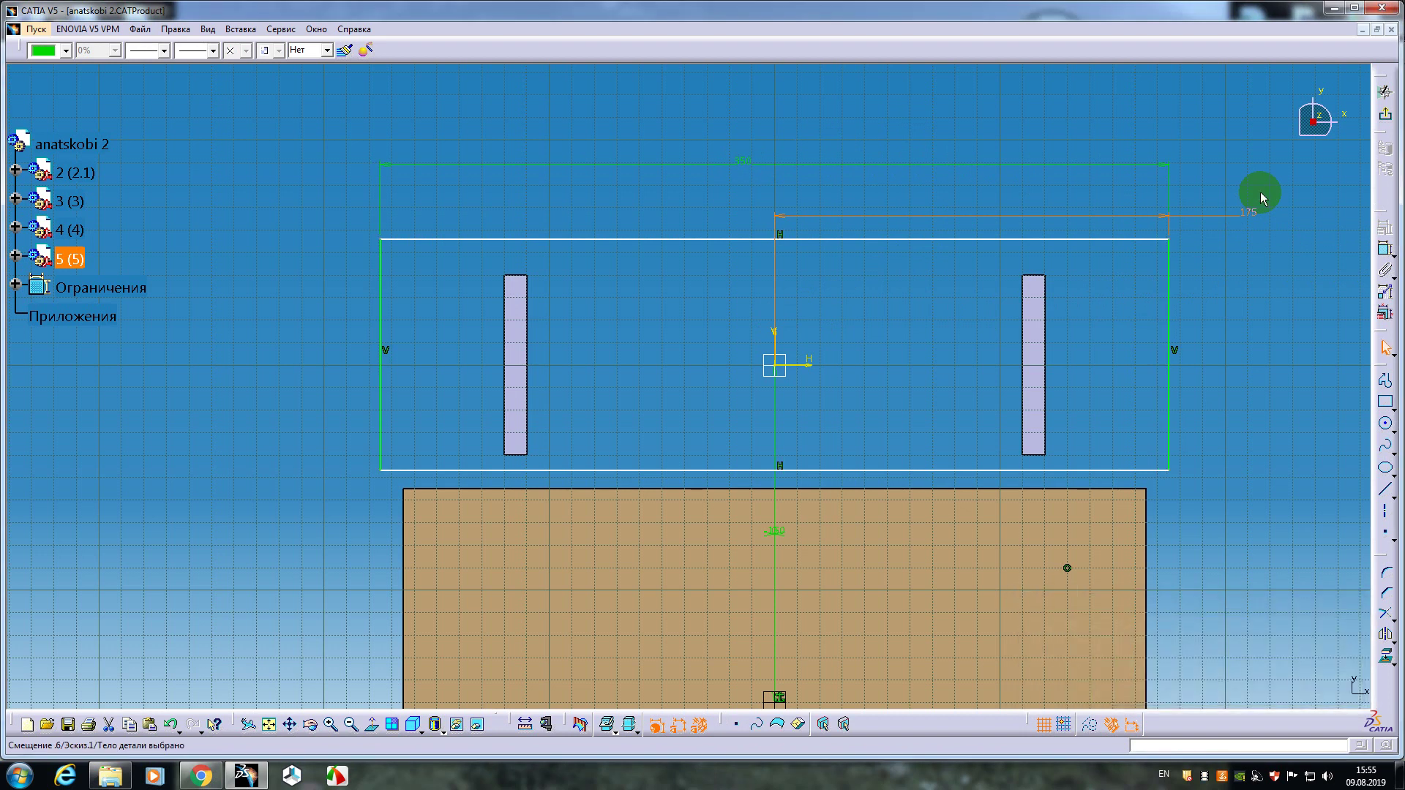
left_click(1259, 197)
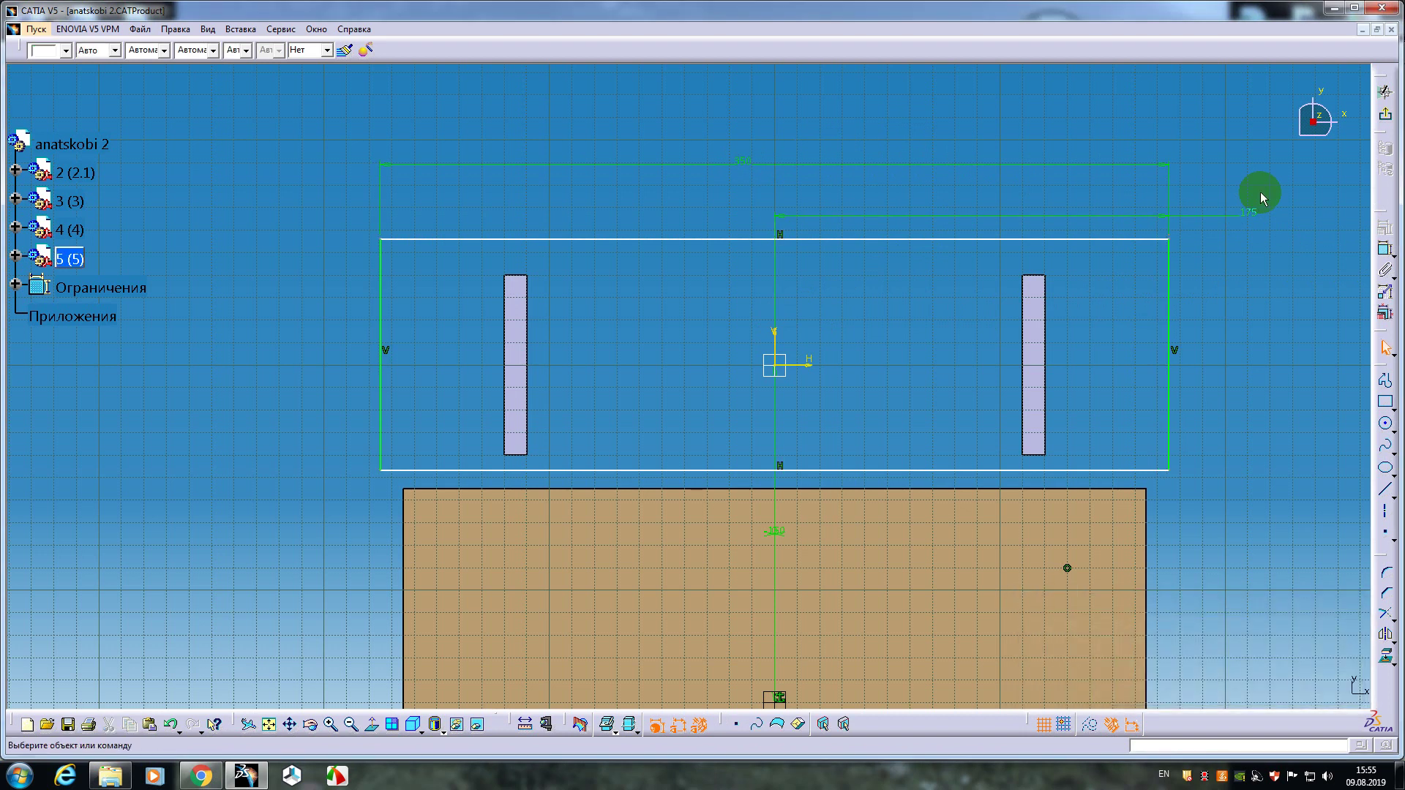
- Dimension the rectangle's short edge and set its length to 100 mm
left_click(1164, 283)
left_click(1379, 253)
left_click(1244, 329)
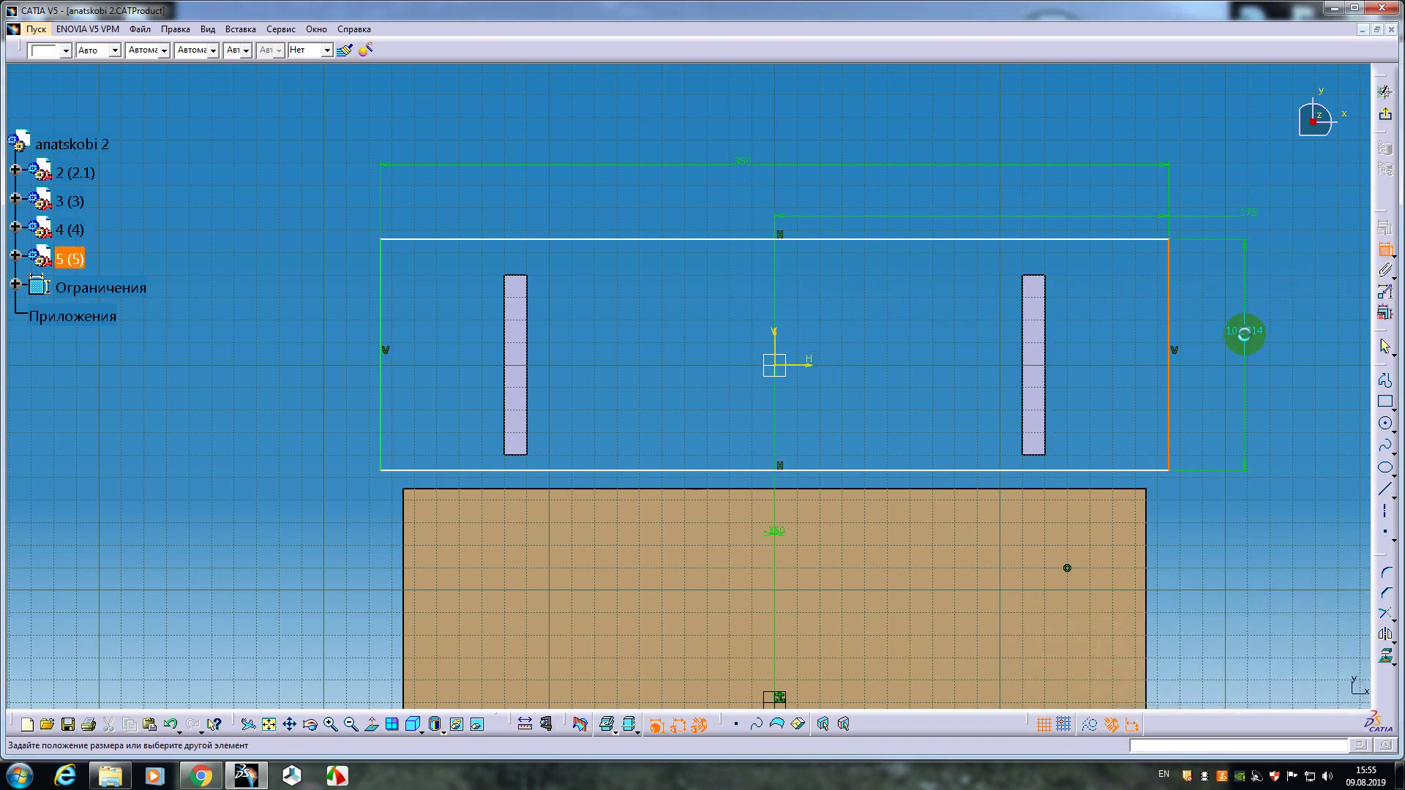
double_click(1248, 331)
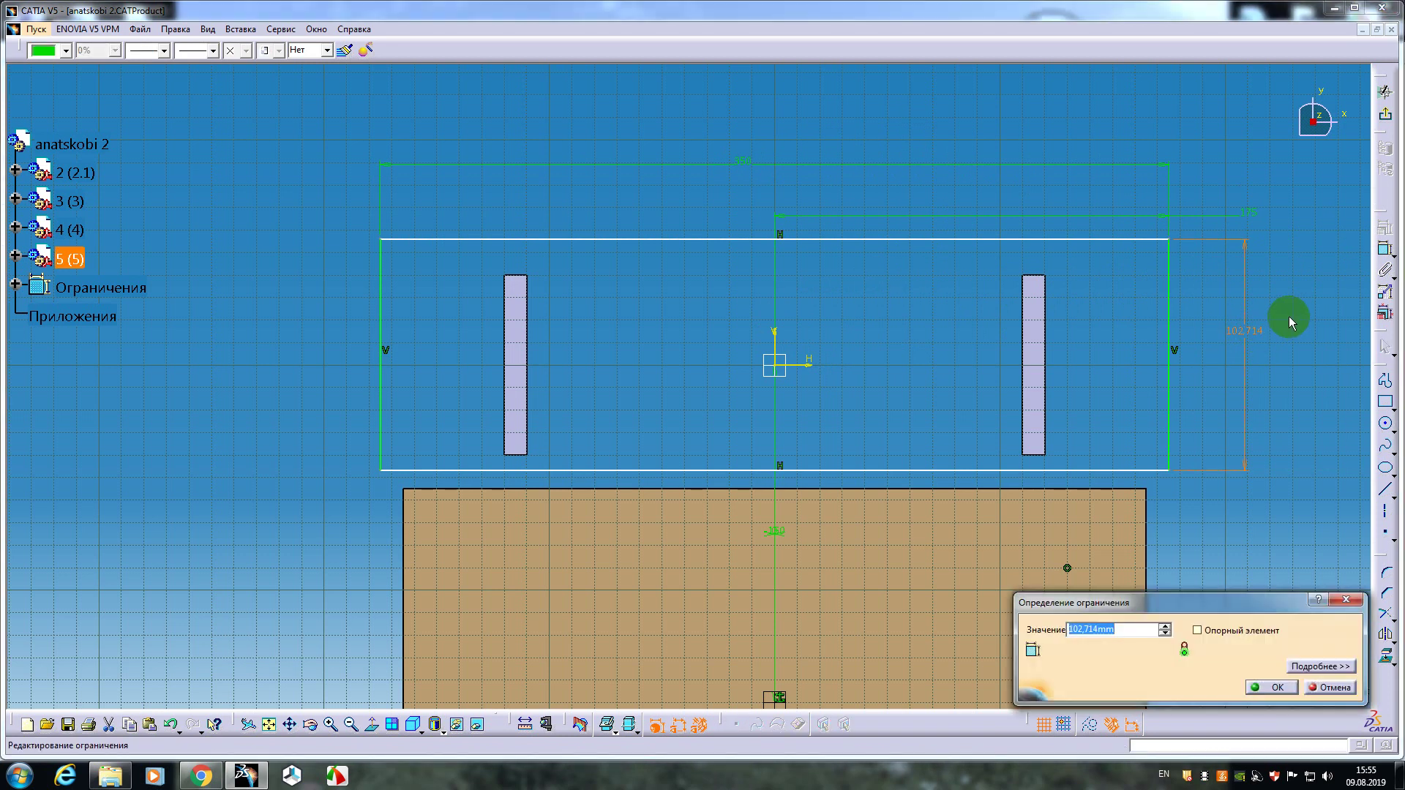
type("100")
key("Return")
left_click(1282, 226)
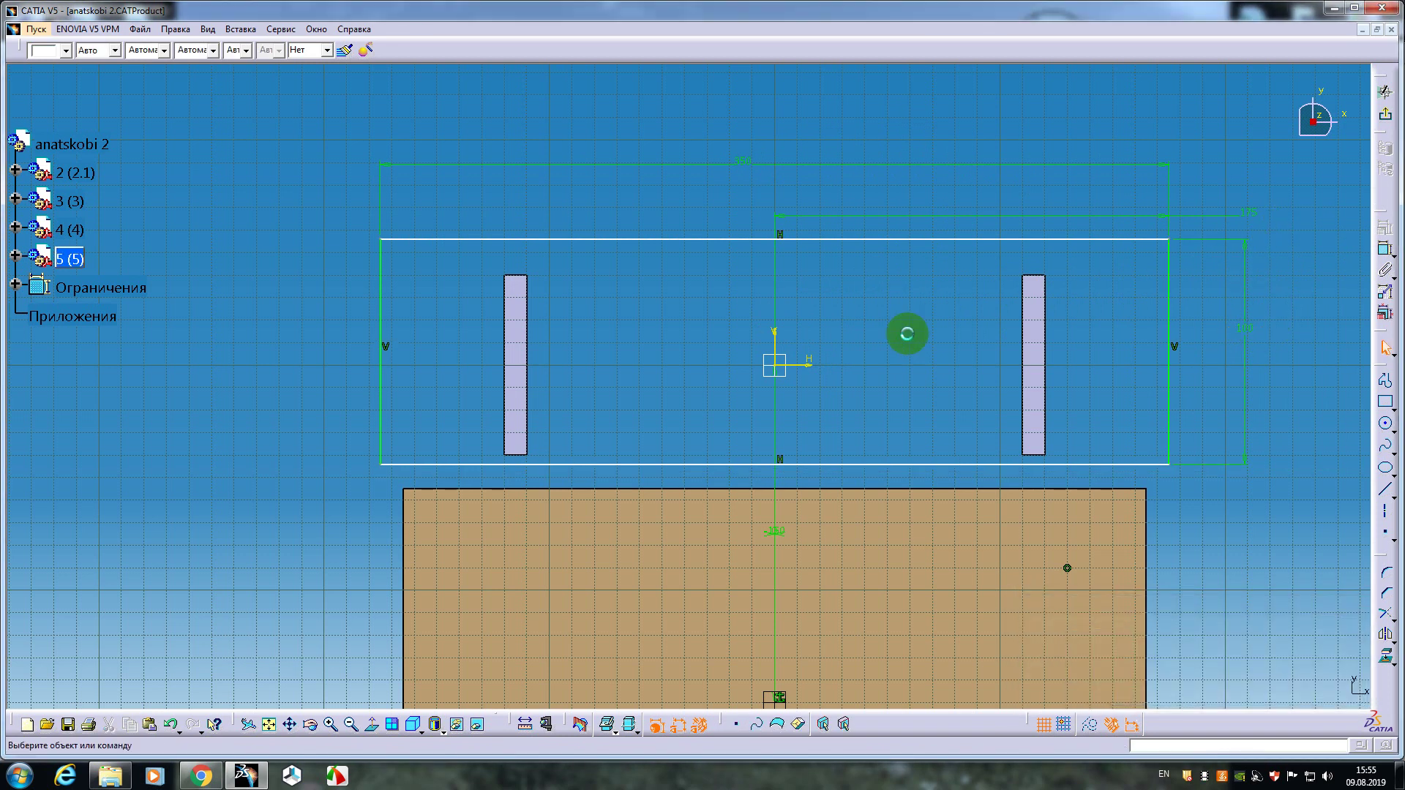
- Dimension the distance from the horizontal axis to the rectangle's long edge on the positive V side and set it to 50 mm
left_click(803, 365)
left_click(865, 244, "ctrl")
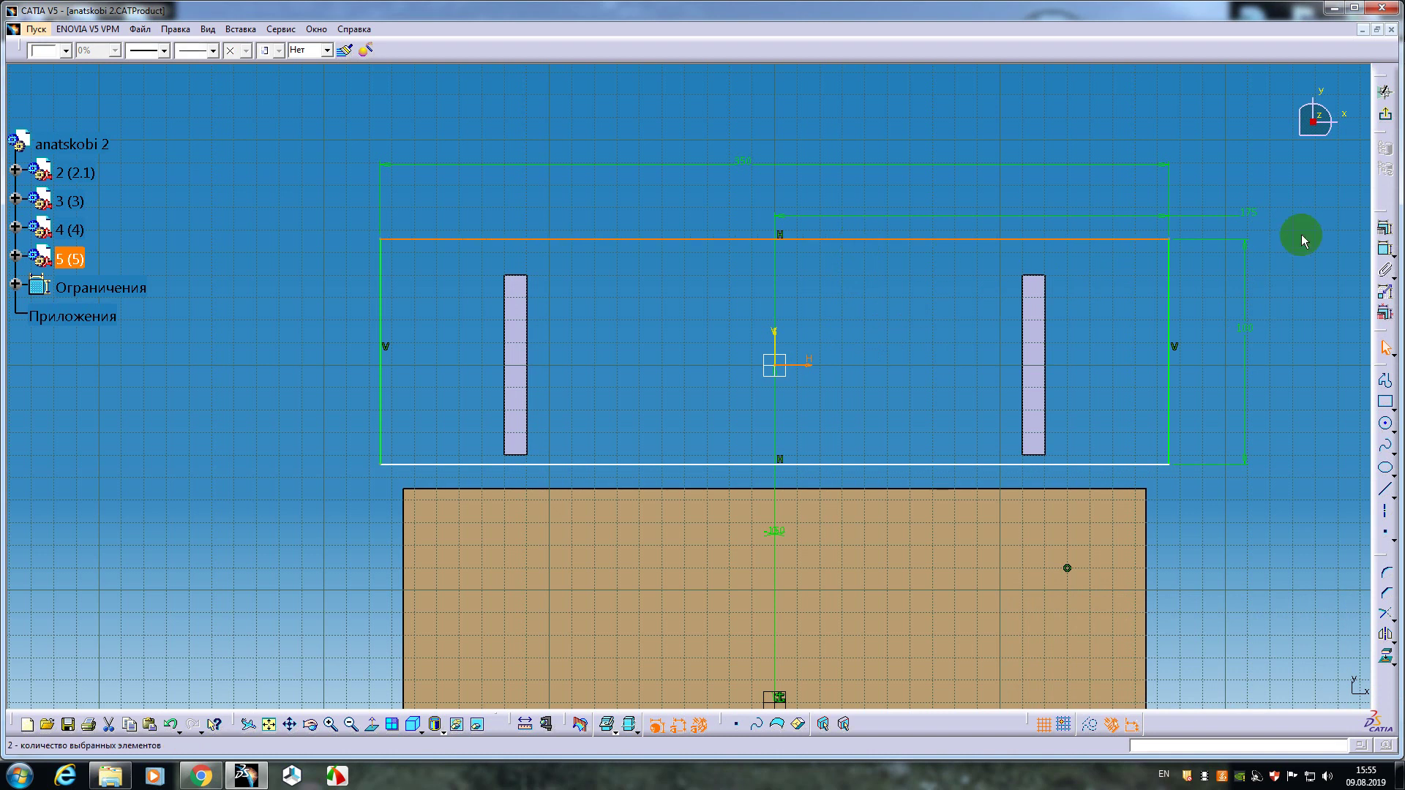
left_click(1380, 252)
left_click(1300, 277)
double_click(1301, 278)
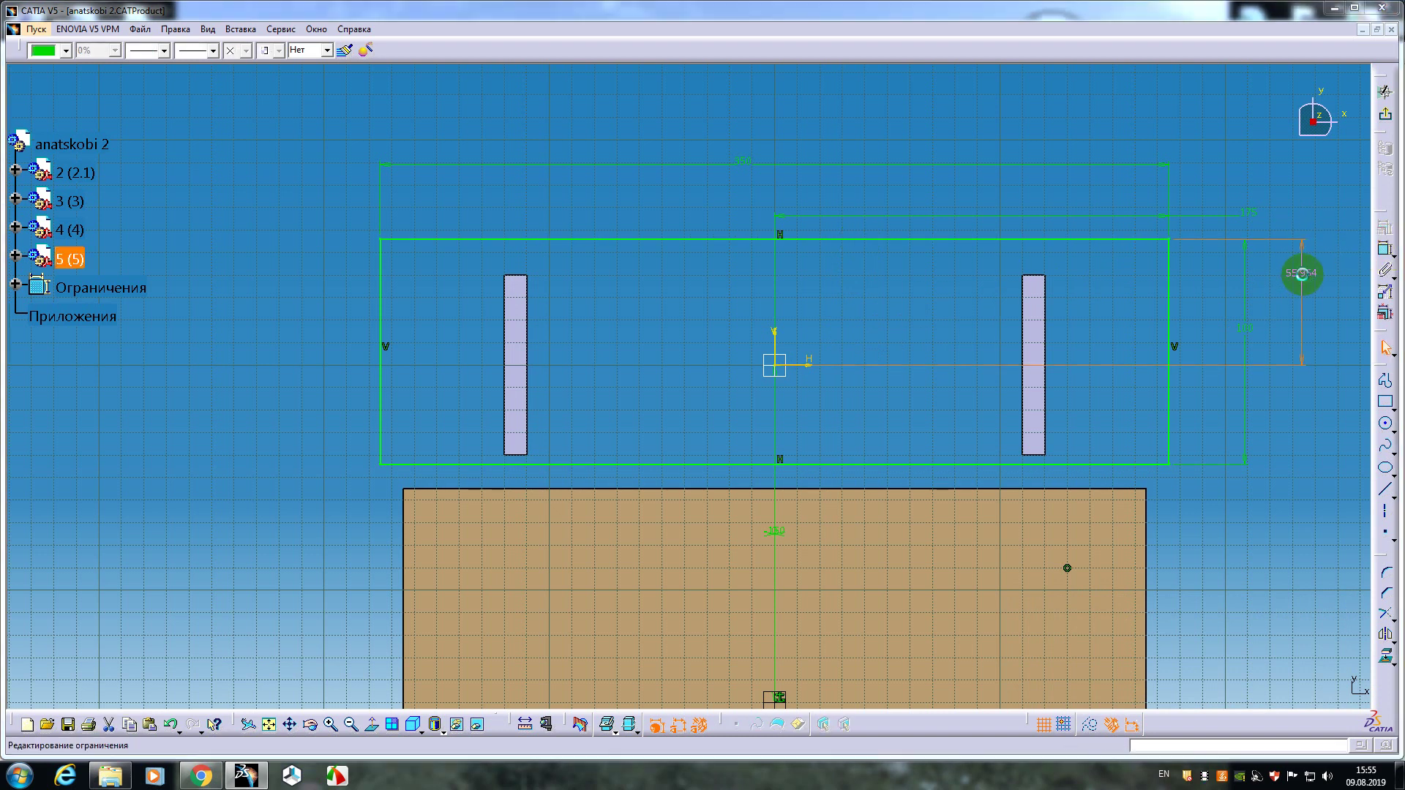
type("50mm")
key("Return")
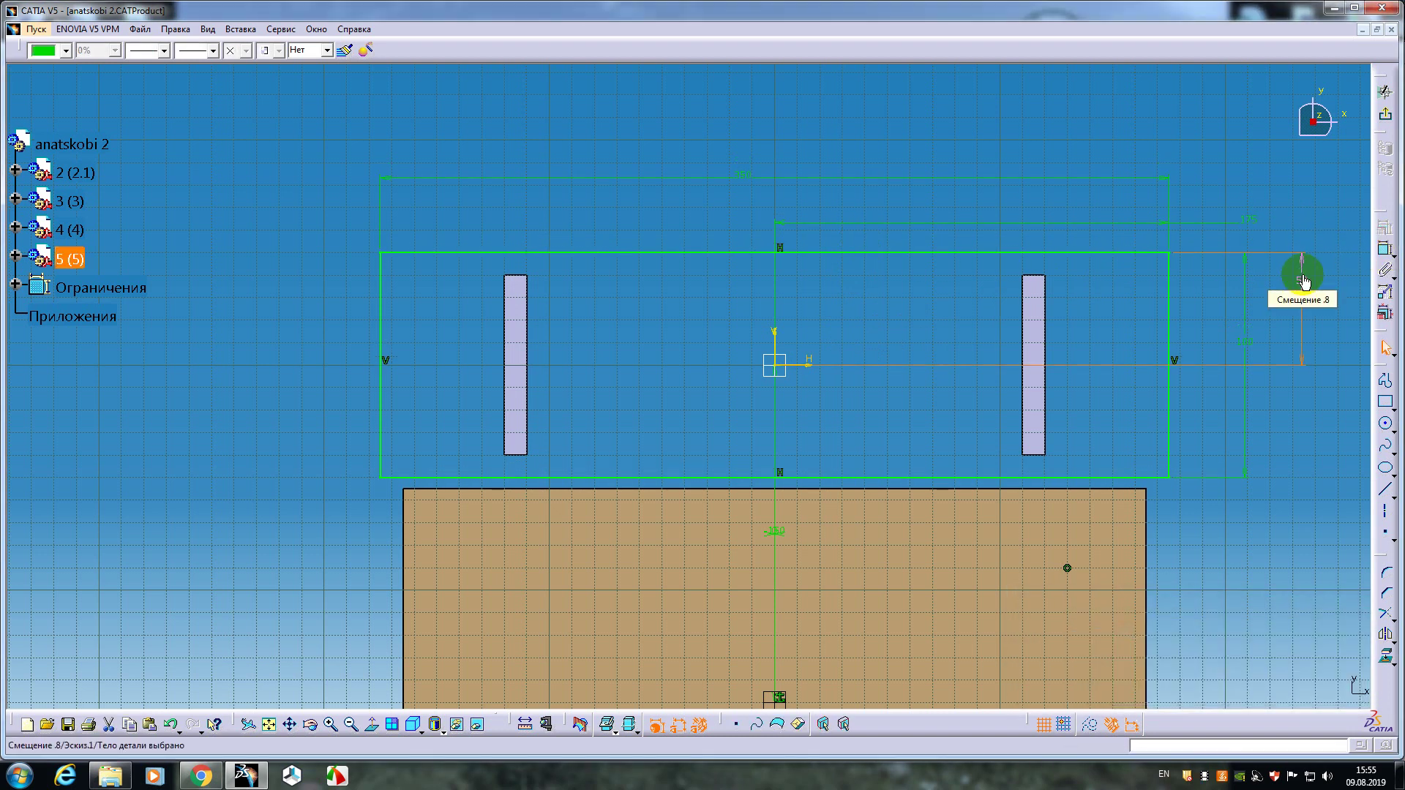
- Pad the rectangle into a plate about half as thick as the preset 20 mm length, and reactivate the assembly anatskobi 2
left_click(1385, 119)
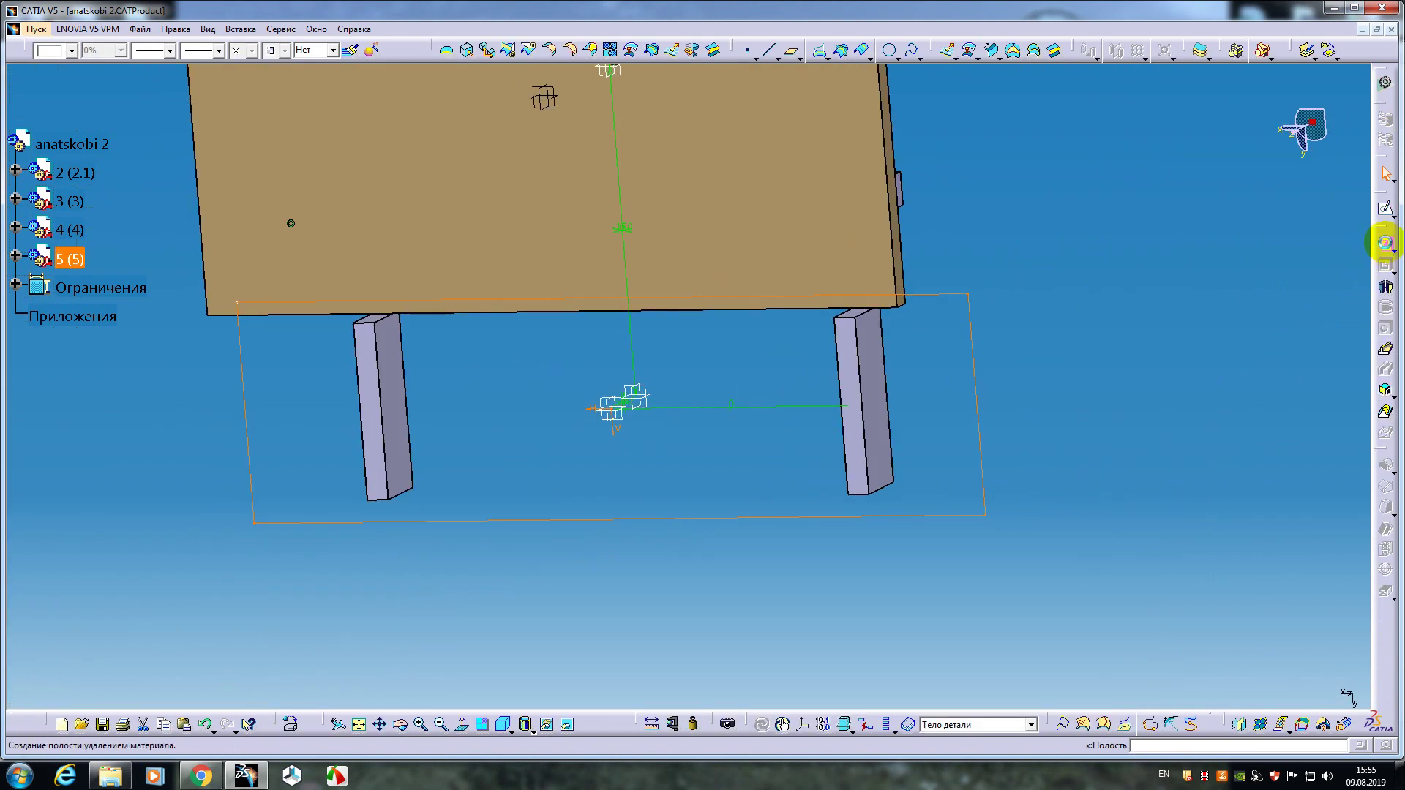
left_click(1385, 242)
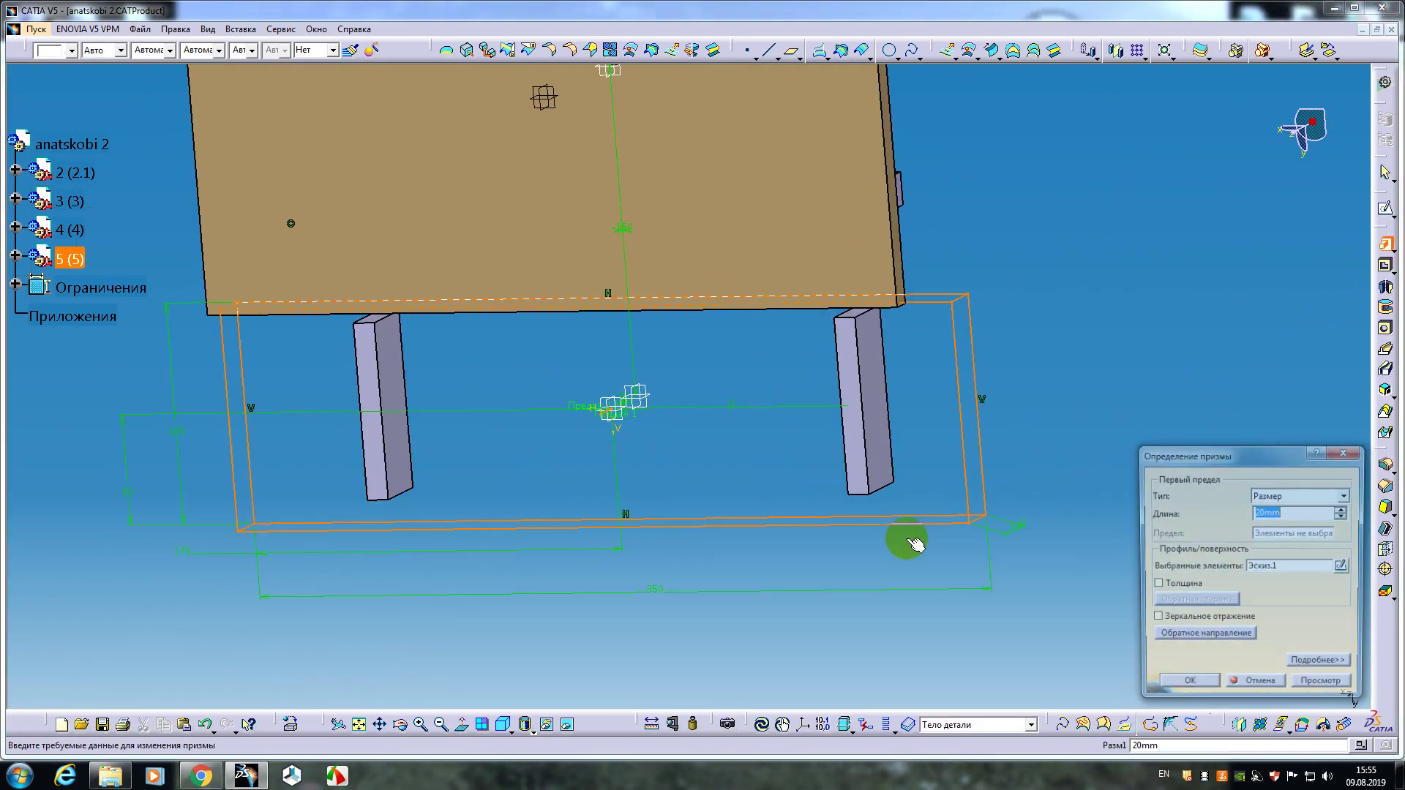
middle_click_drag(718, 599, 1062, 407)
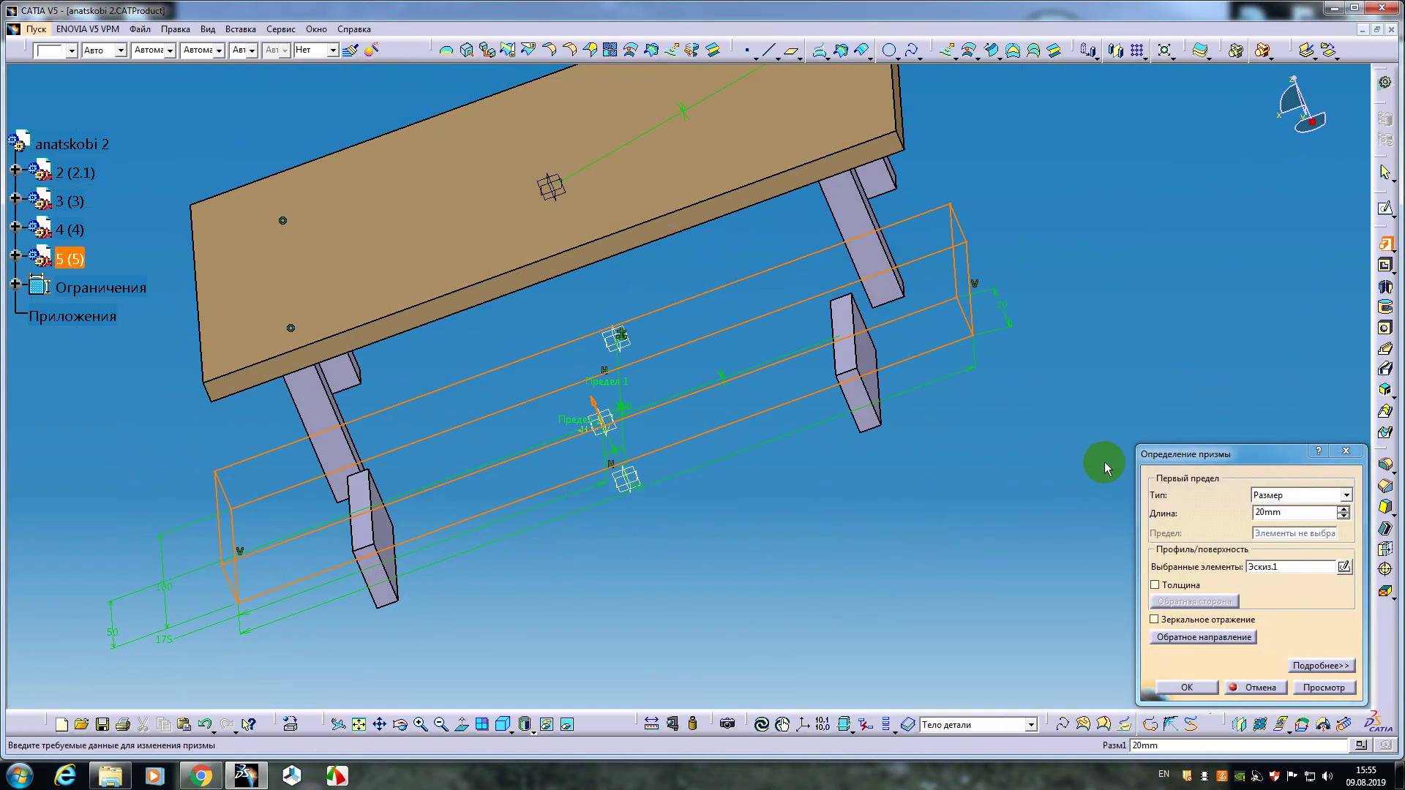
left_click(1259, 512)
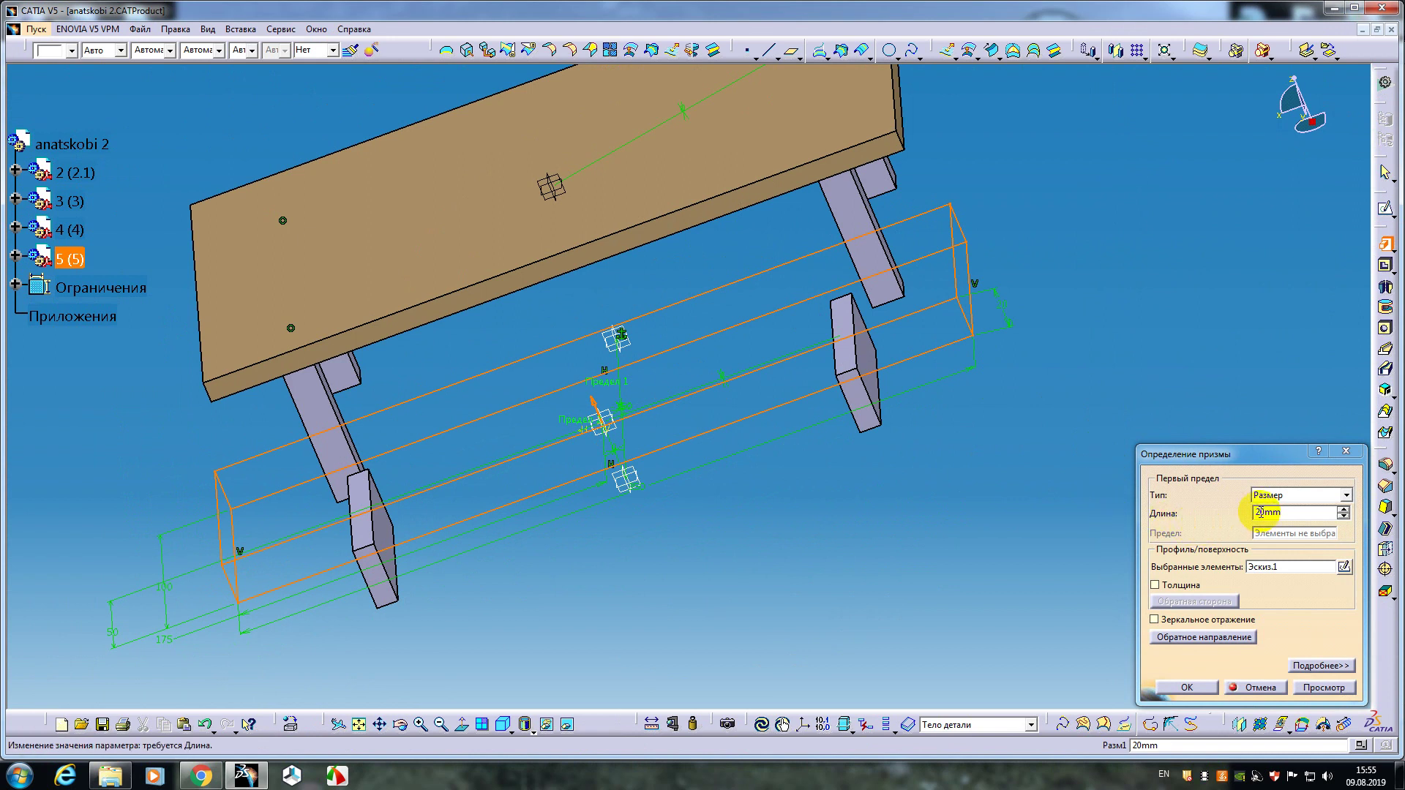
left_click_drag(1265, 512, 1248, 525)
key("Return")
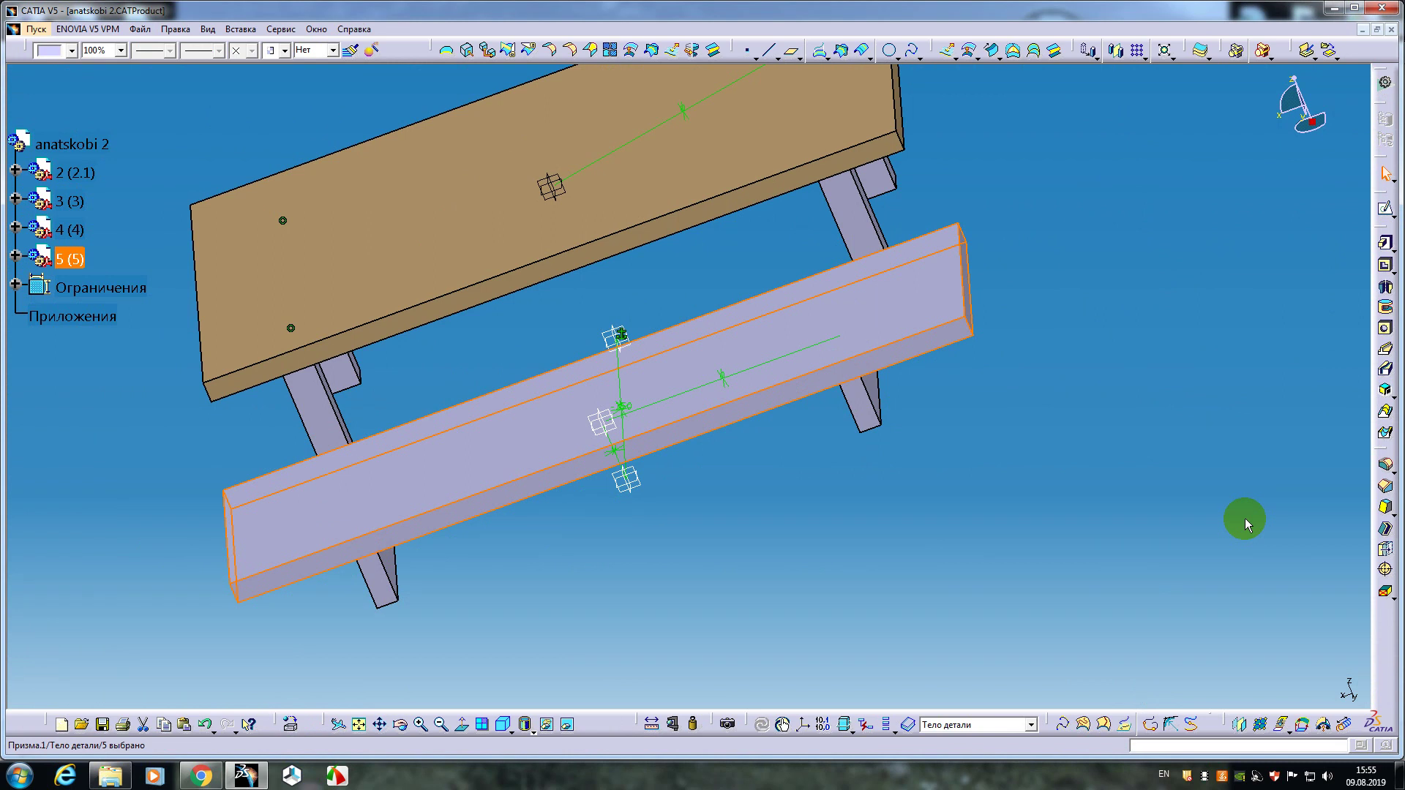
middle_click_drag(1014, 428, 984, 534)
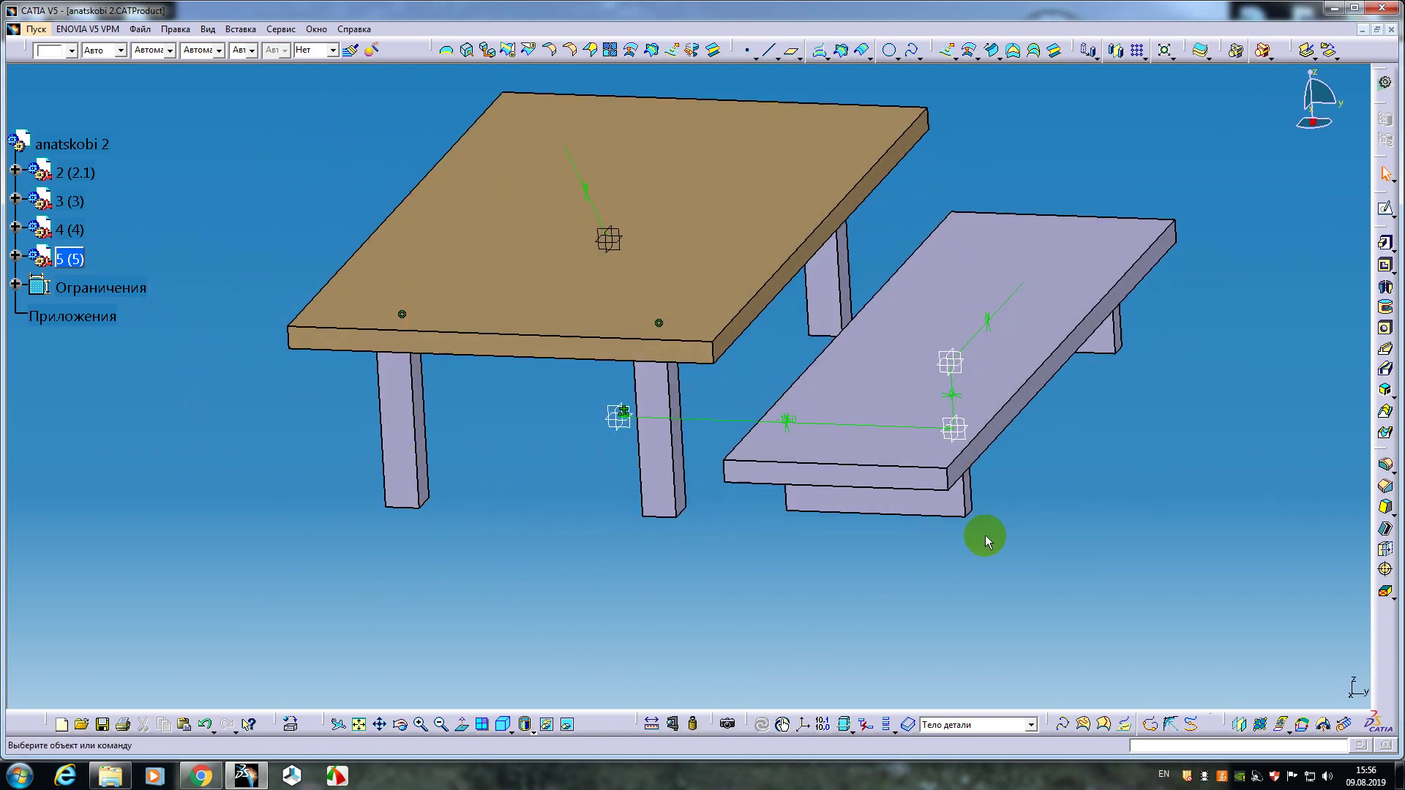
left_click(63, 142)
double_click(63, 142)
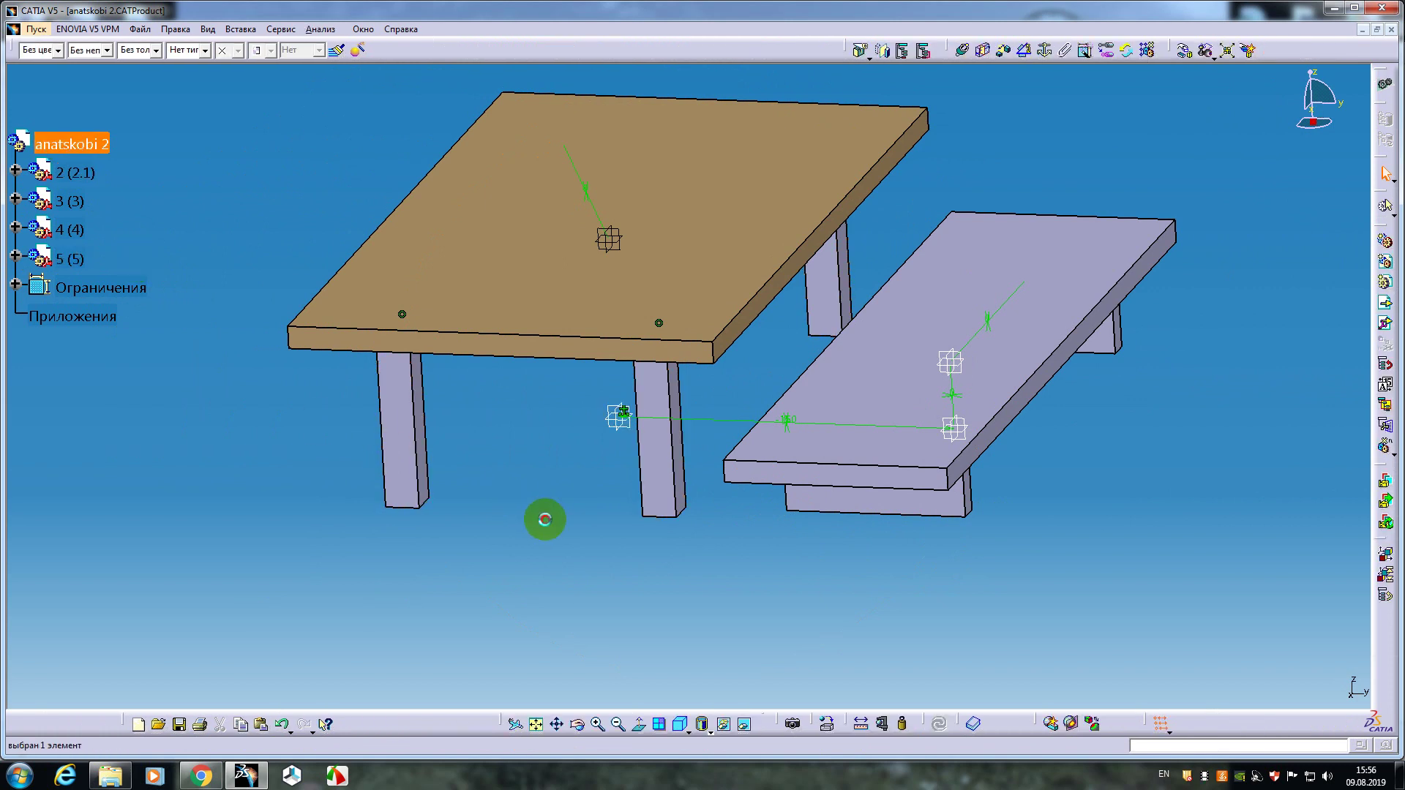
- Test the constraints by moving part 5 and part 4 away from the table along the plate's short edge, and update the assembly
middle_click_drag(543, 518, 572, 479)
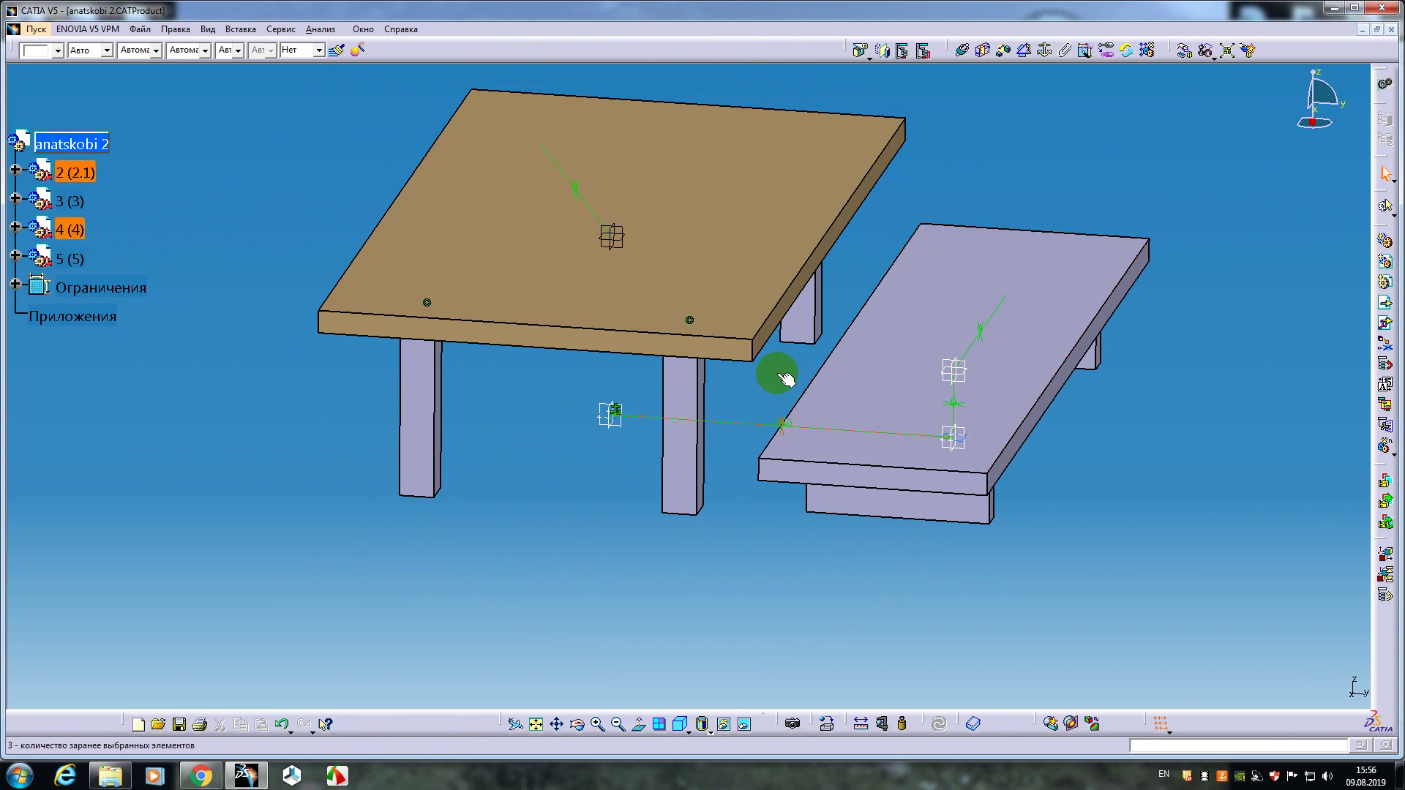
middle_click_drag(714, 480, 776, 515)
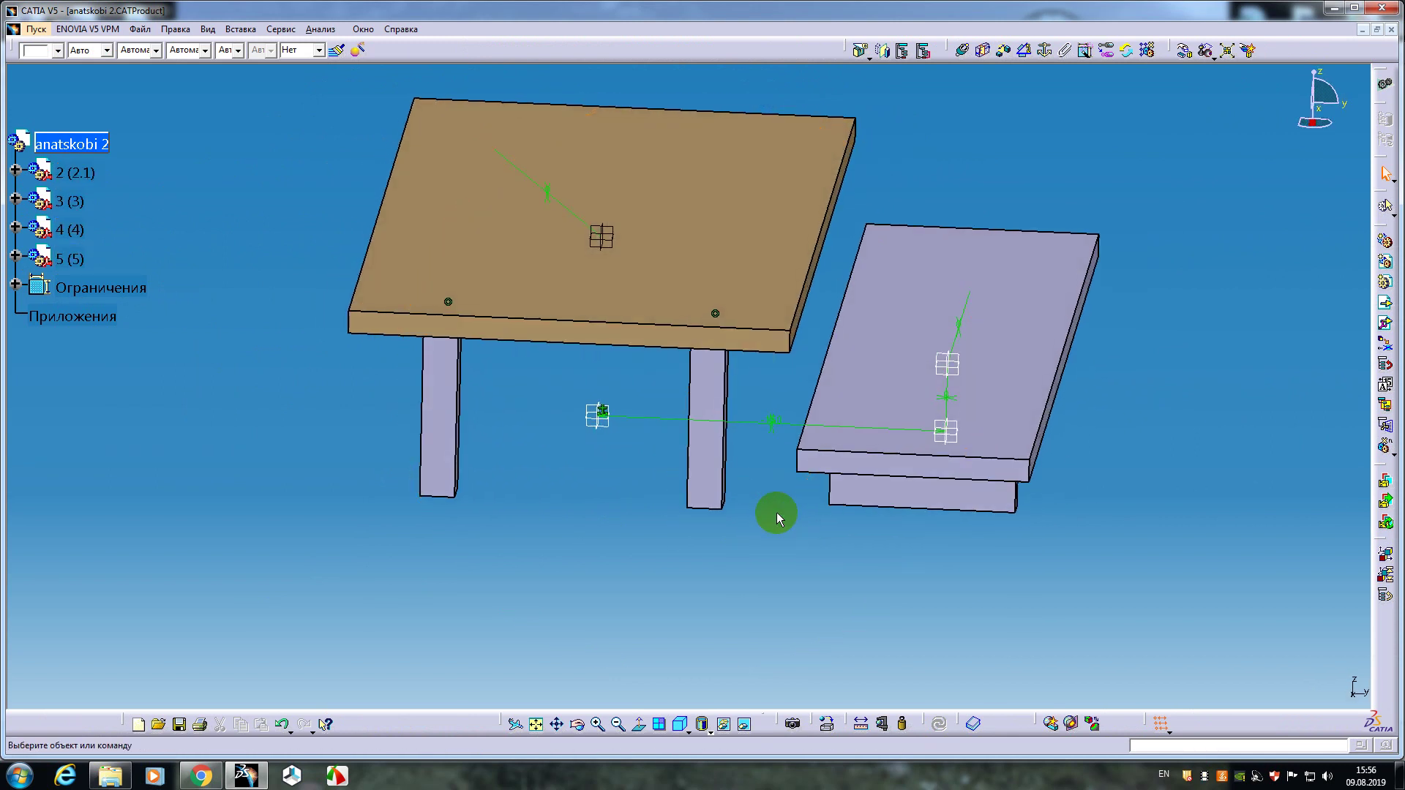
left_click(1184, 50)
left_click(1342, 589)
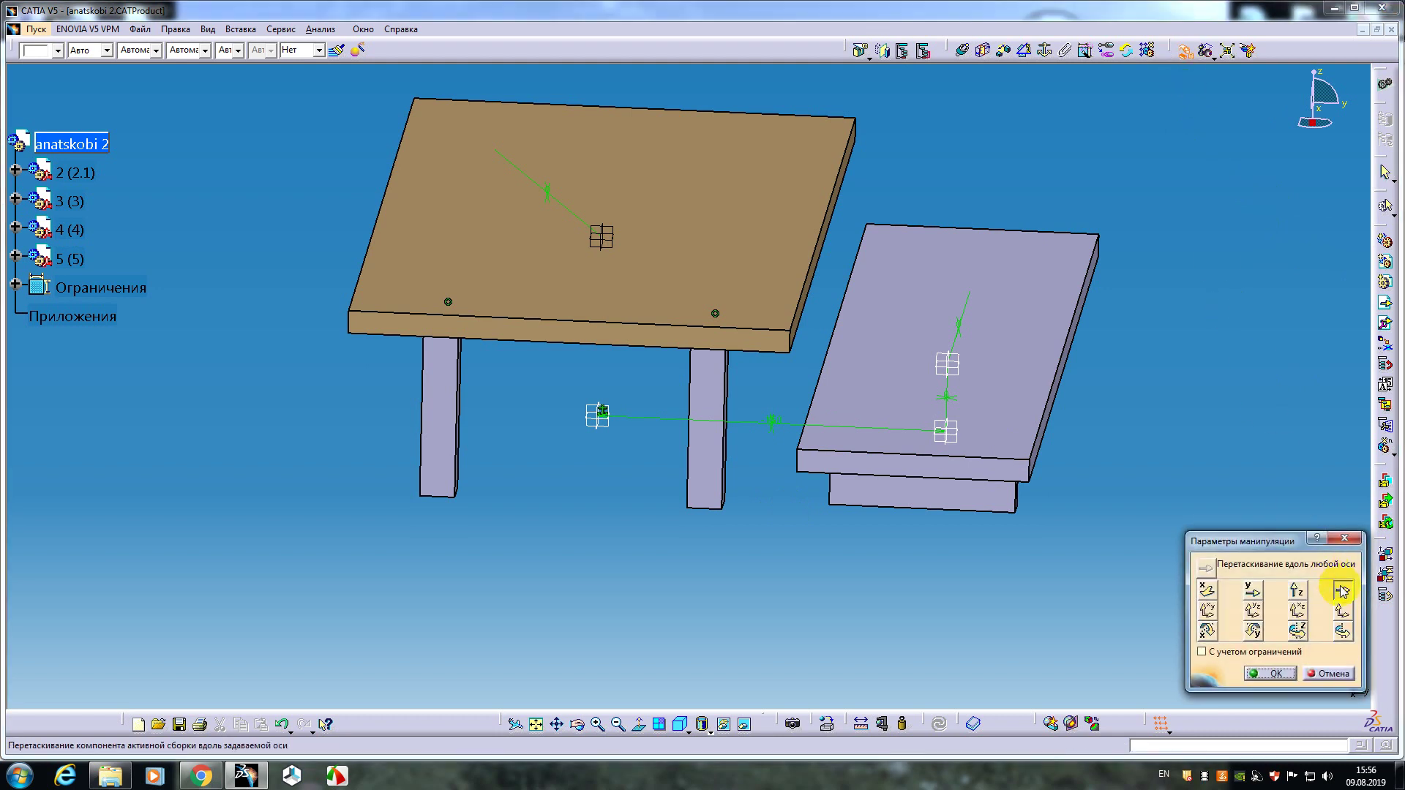
left_click(918, 463)
left_click(918, 458)
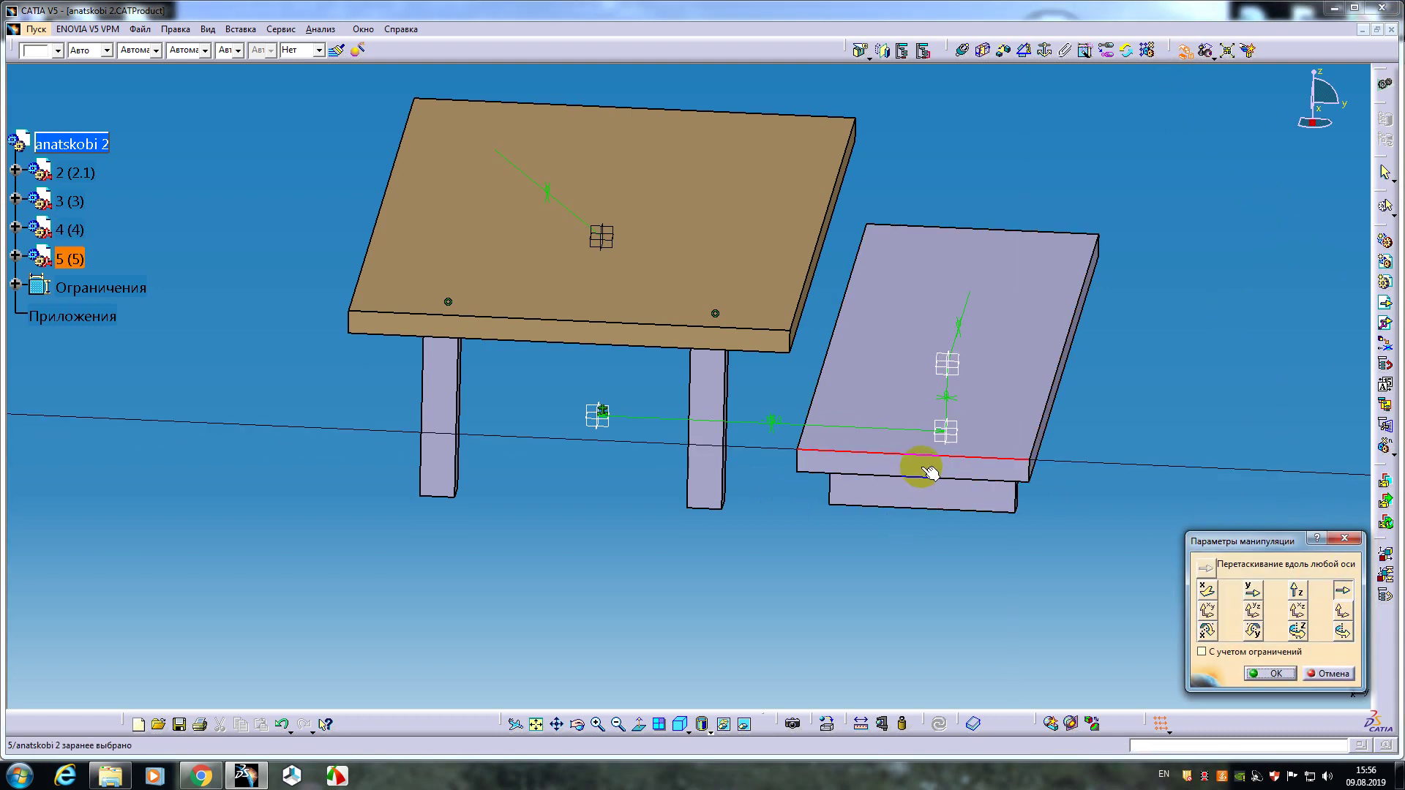
left_click_drag(929, 472, 1011, 560)
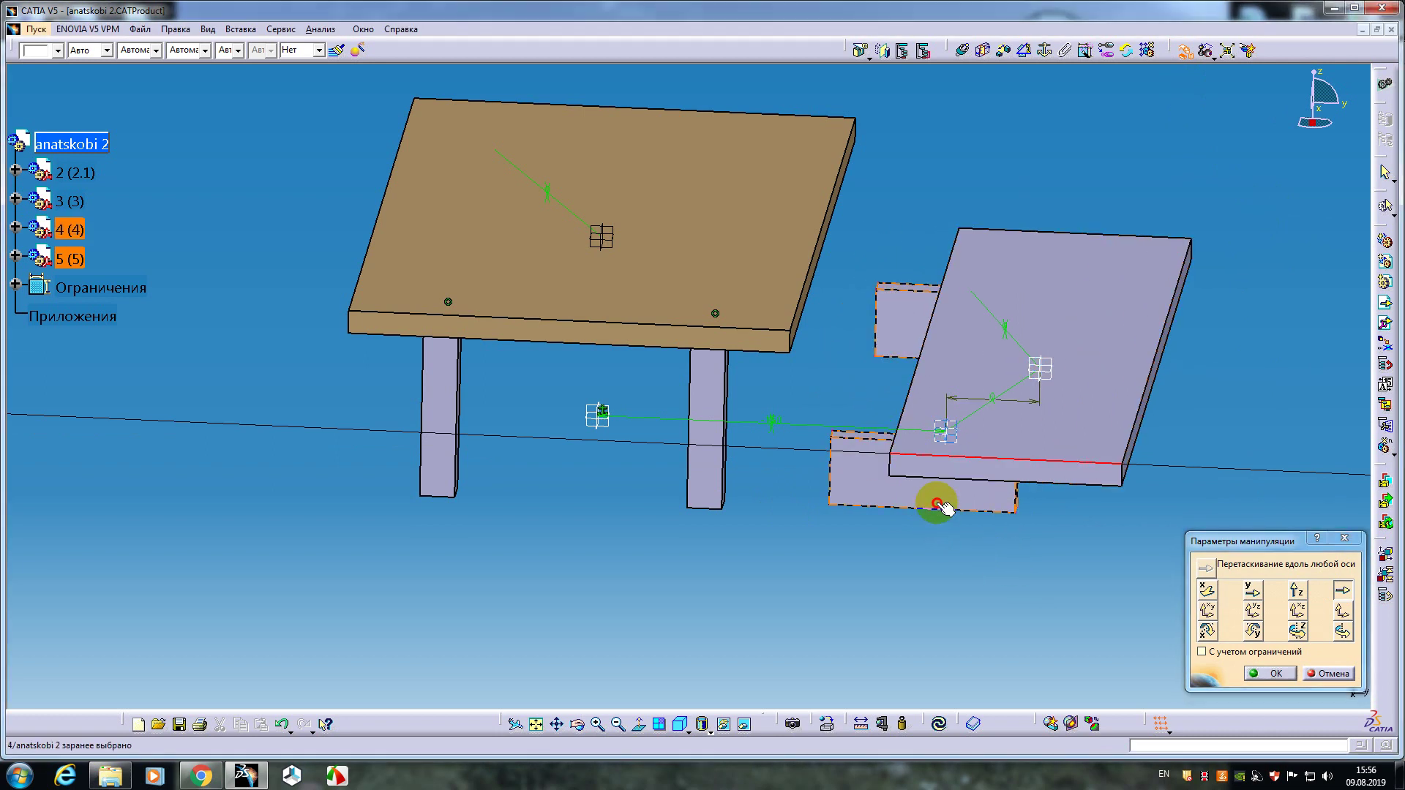
left_click_drag(941, 505, 1025, 495)
left_click(1264, 672)
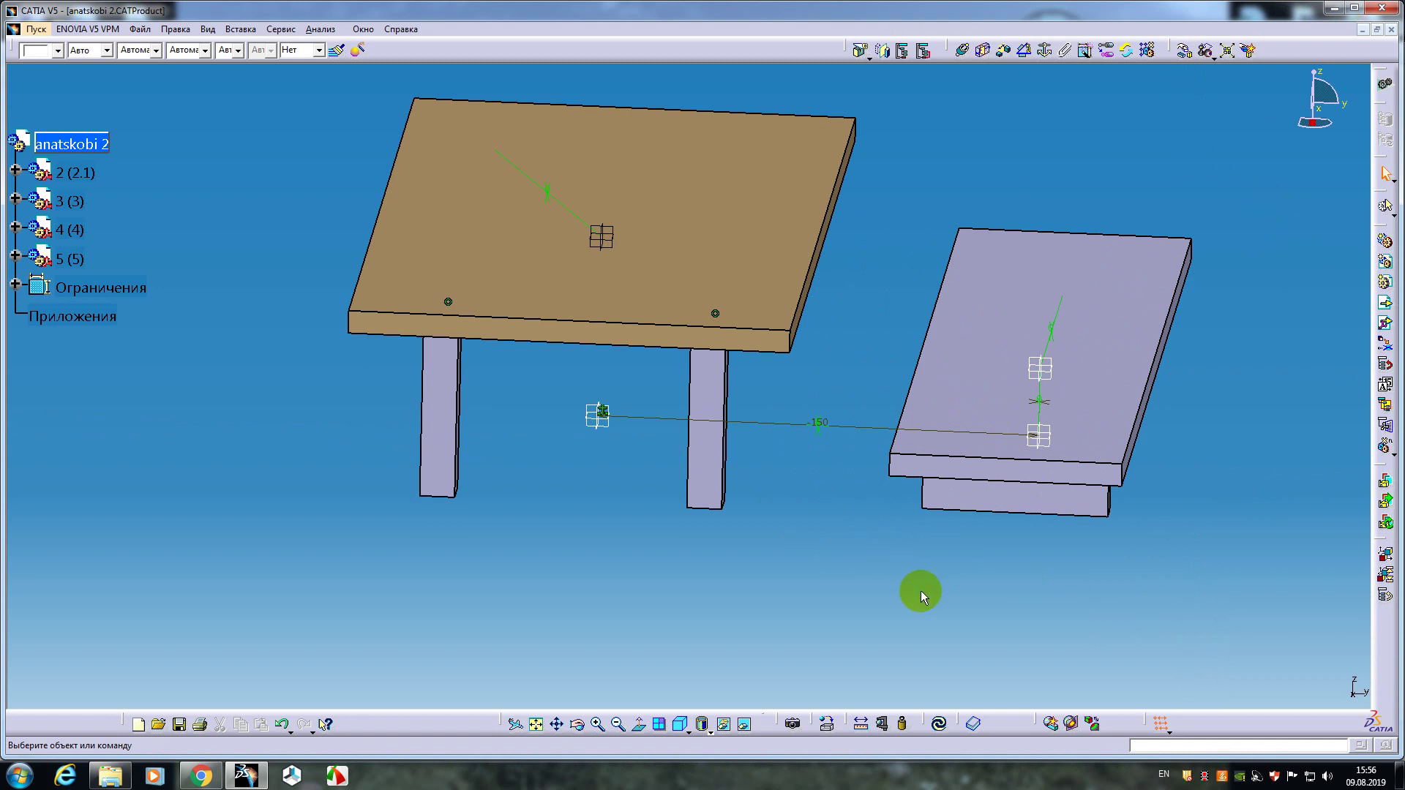
left_click(939, 723)
middle_click(671, 602)
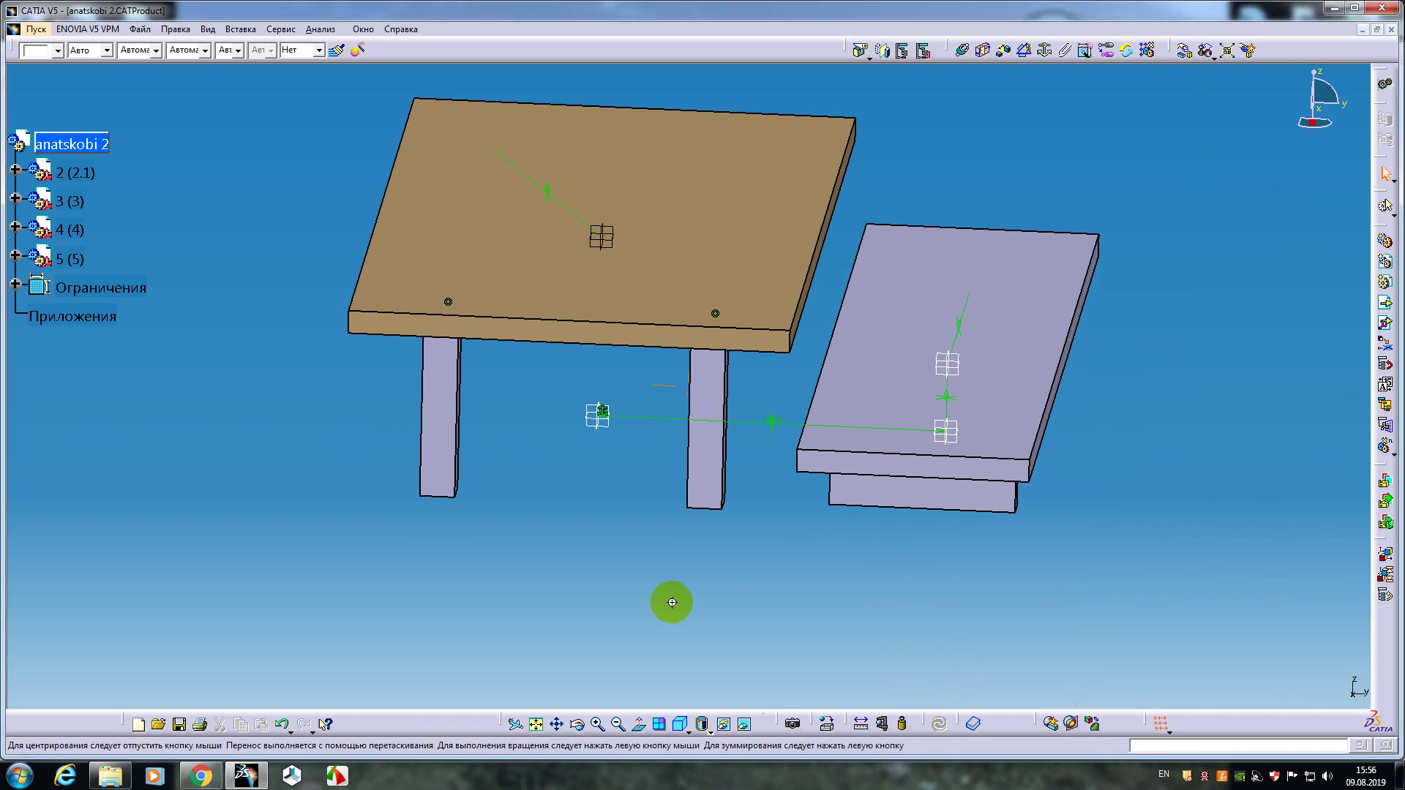
middle_click_drag(672, 602, 888, 486)
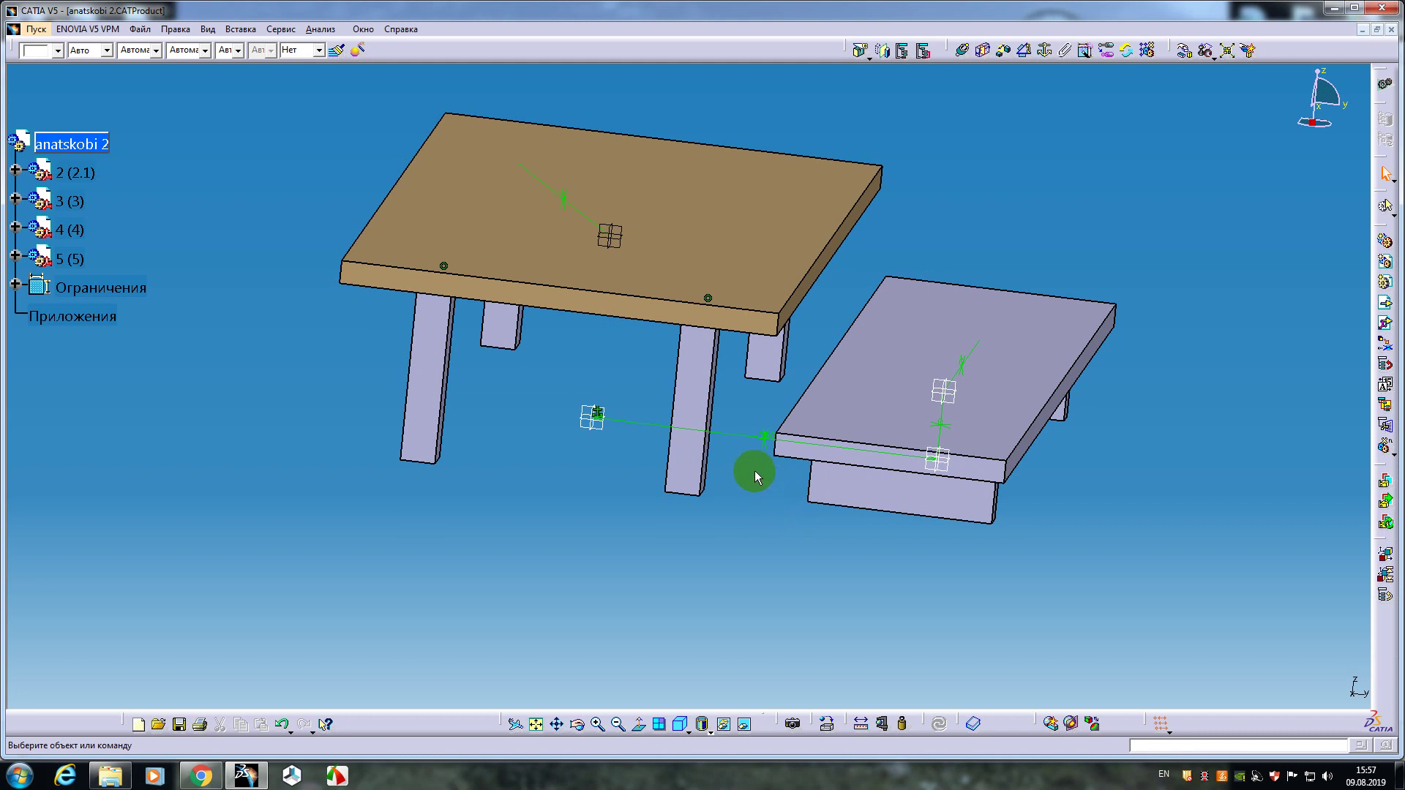
- Insert a new empty product as a subassembly of anatskobi 2
middle_click_drag(755, 475, 912, 564)
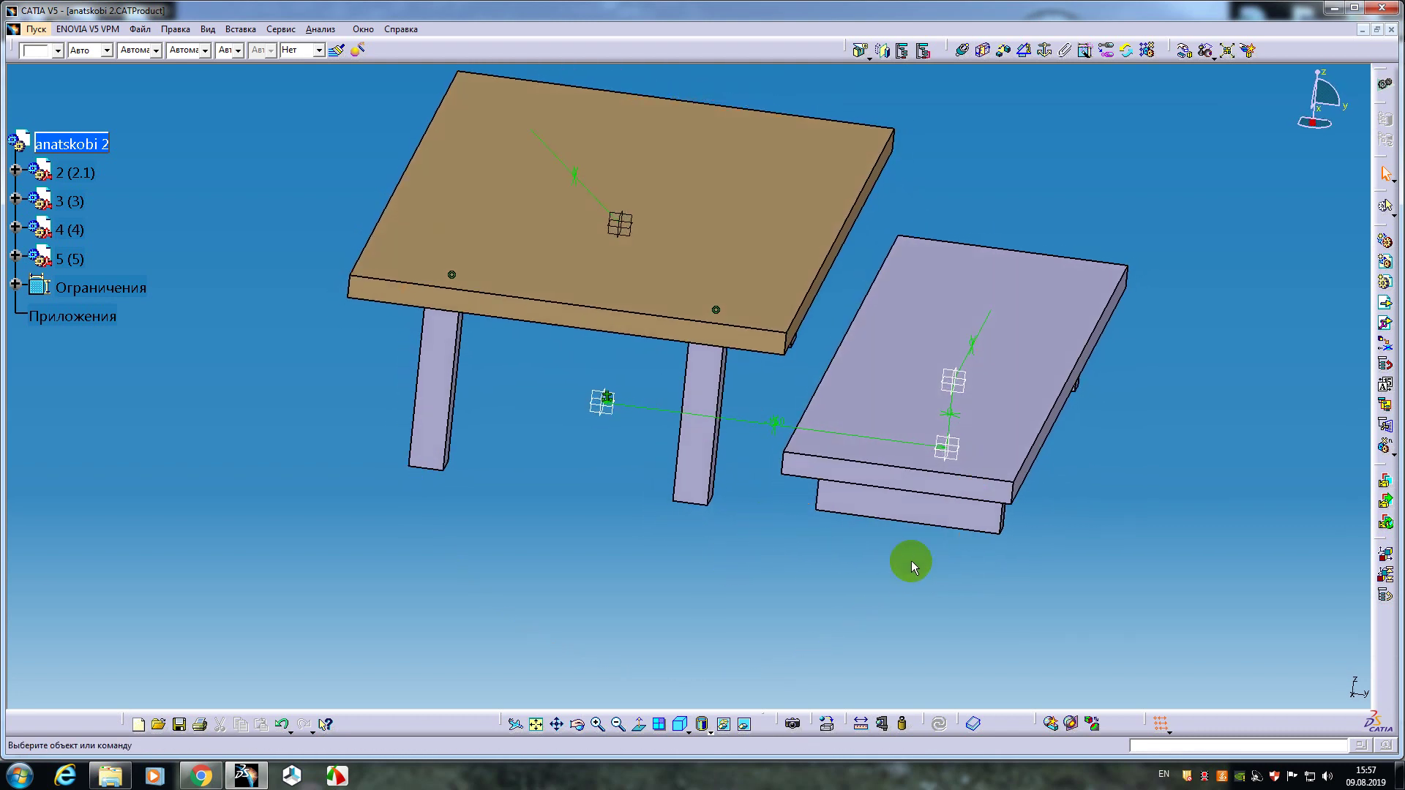
middle_click_drag(656, 539, 731, 533)
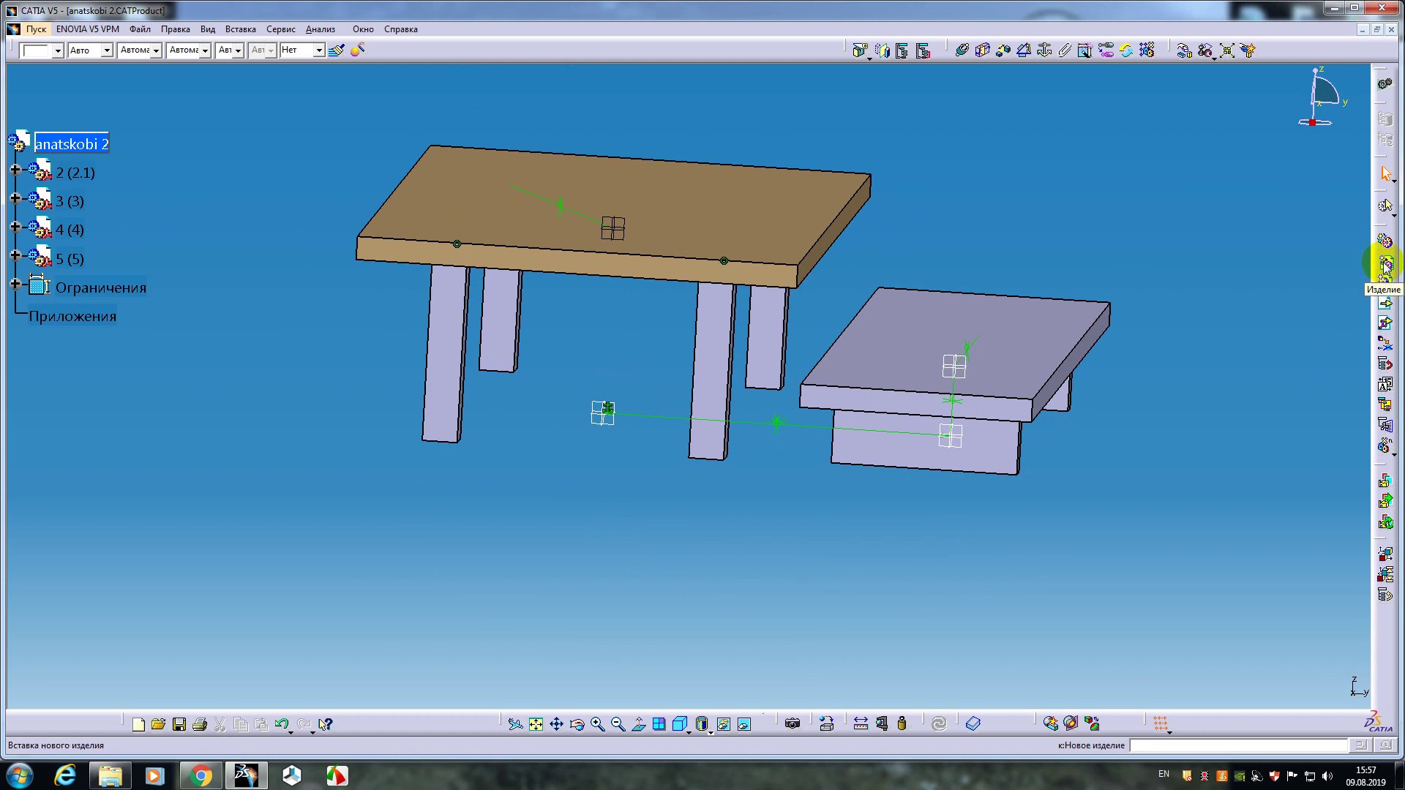
left_click(1385, 265)
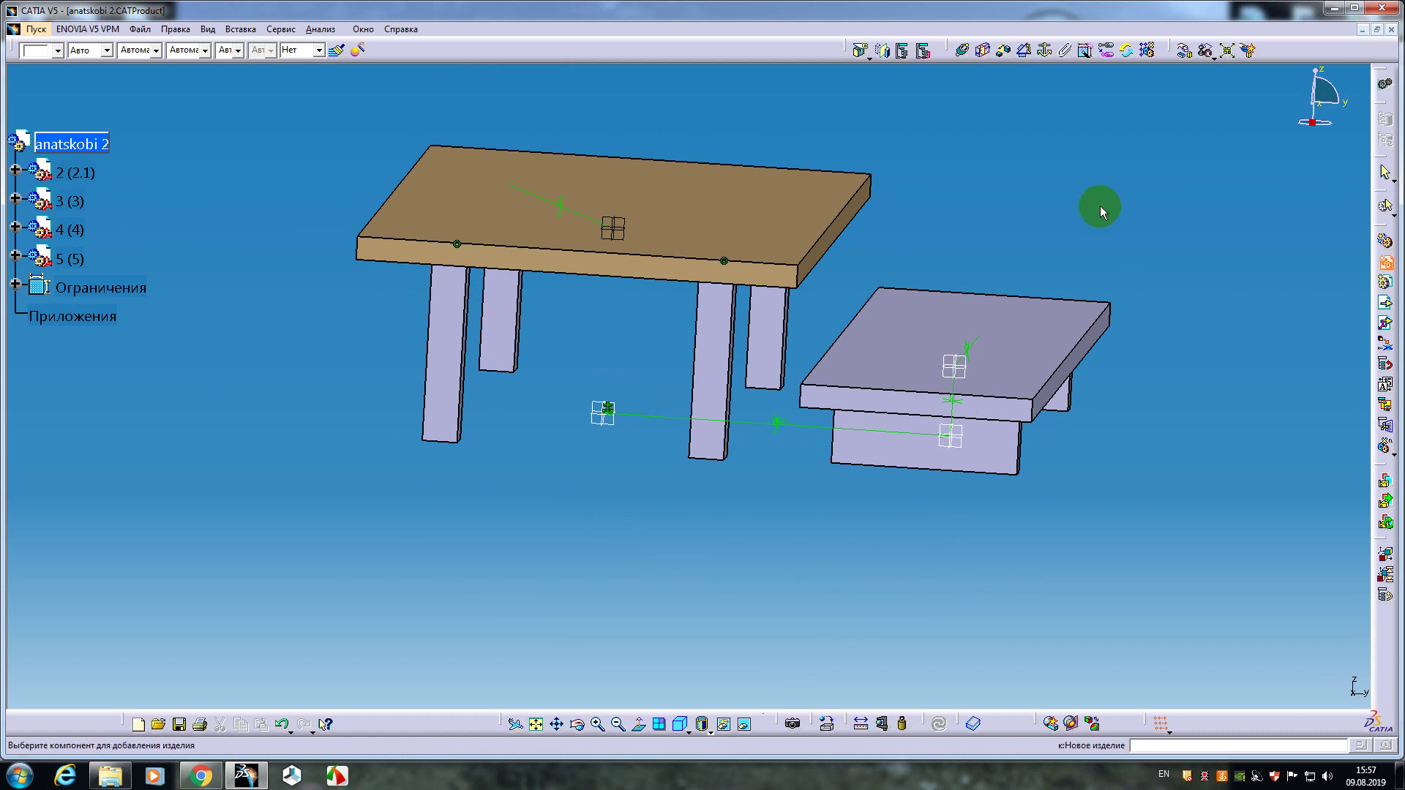
left_click(75, 144)
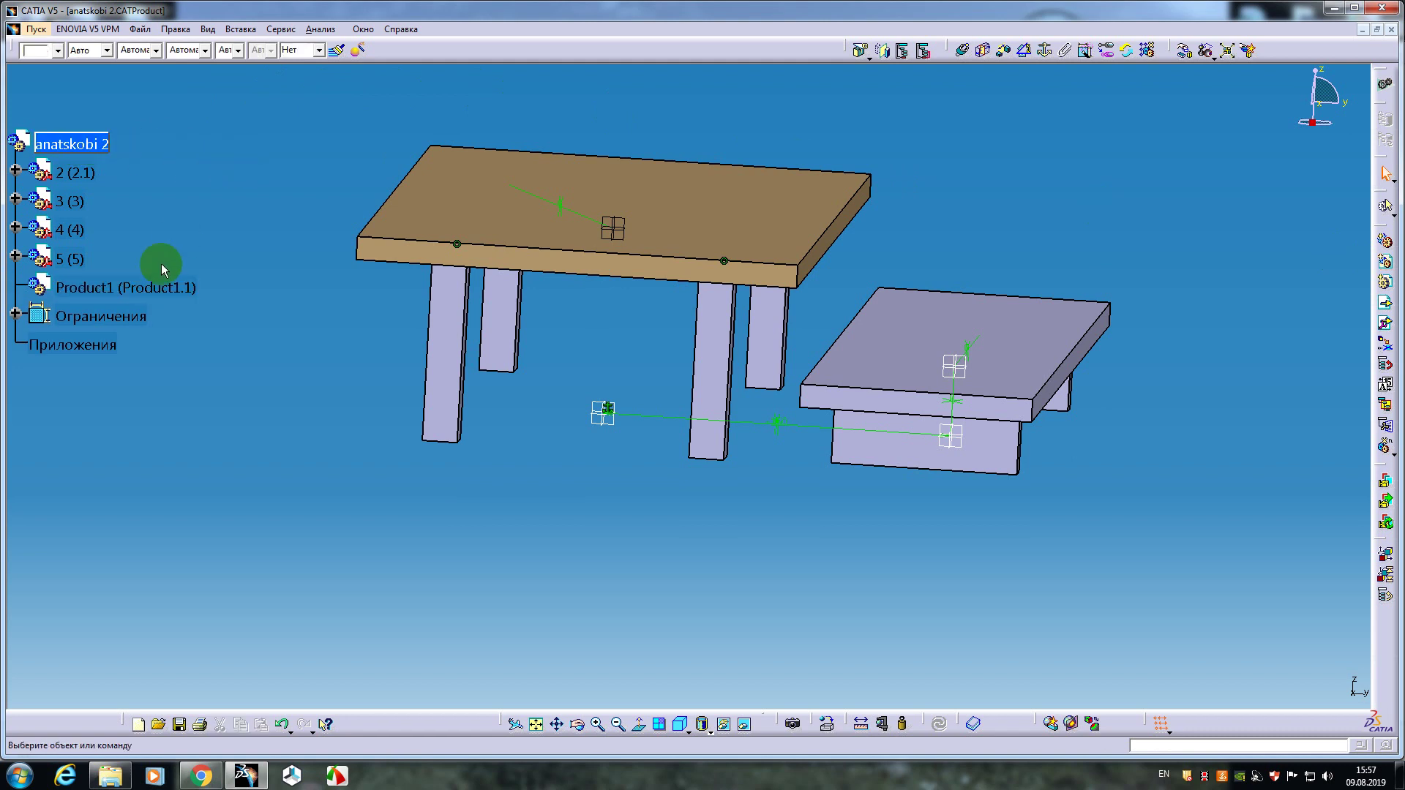
- Set both the instance name and the part number of the new product to anatskobi 3
left_click(110, 286)
right_click(112, 288)
left_click(146, 347)
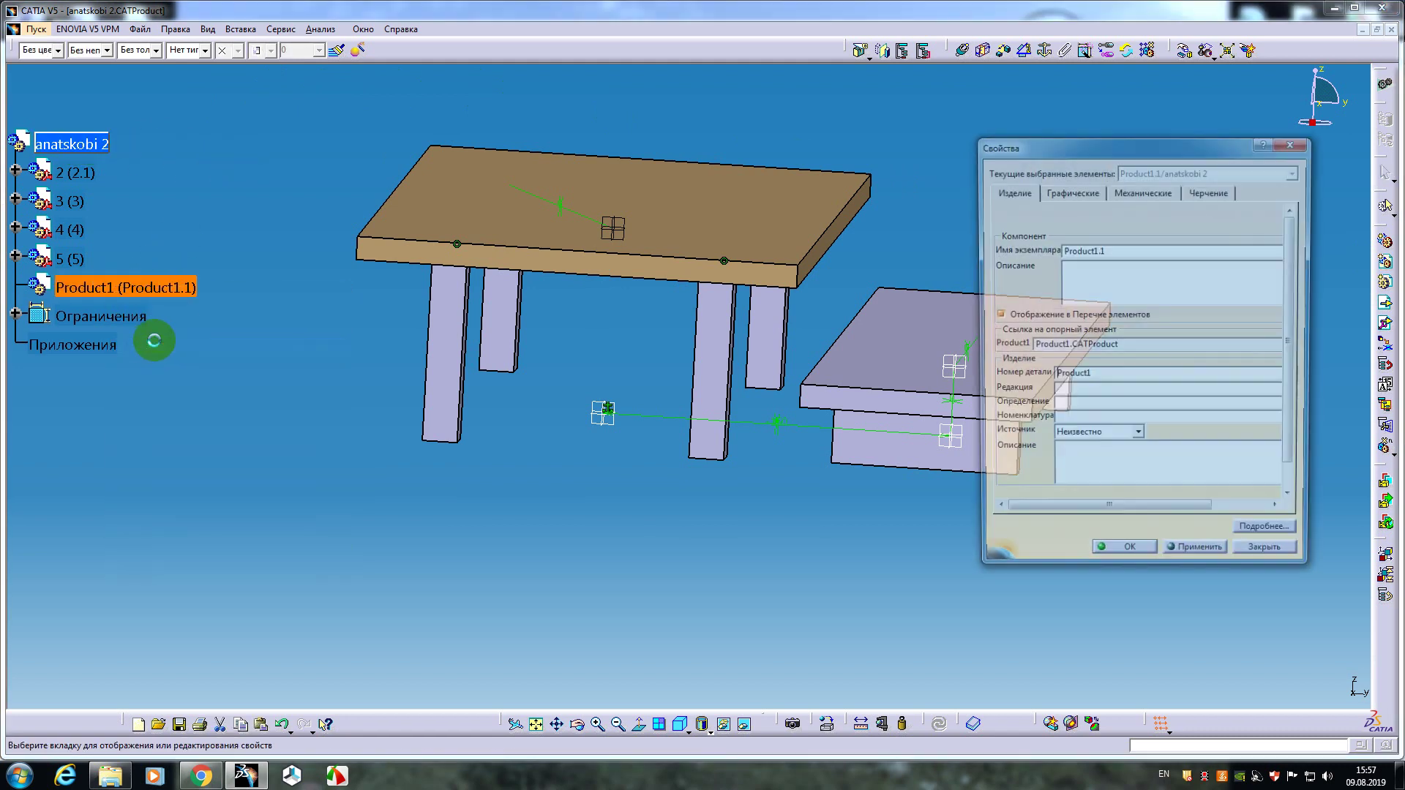
double_click(1111, 252)
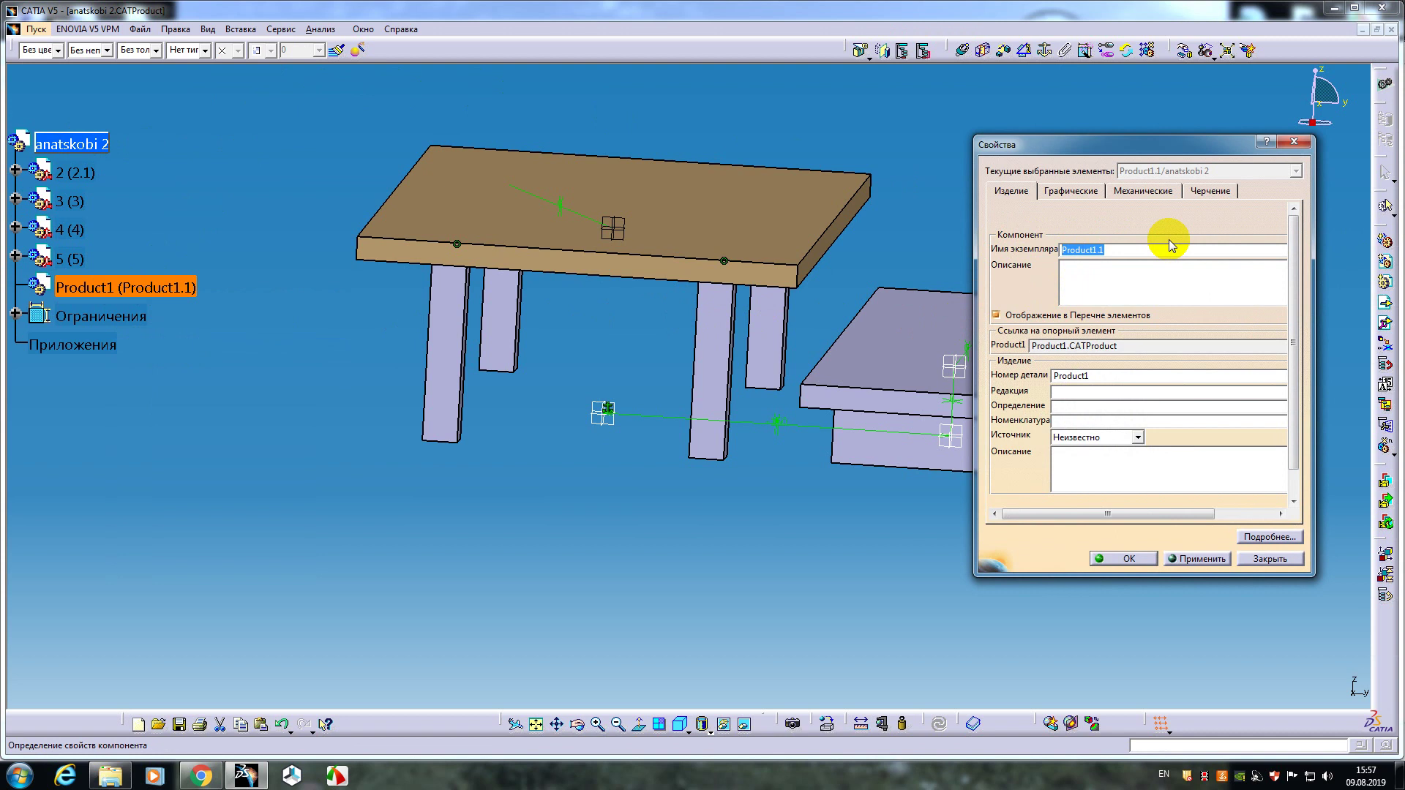
type("natskobi 3")
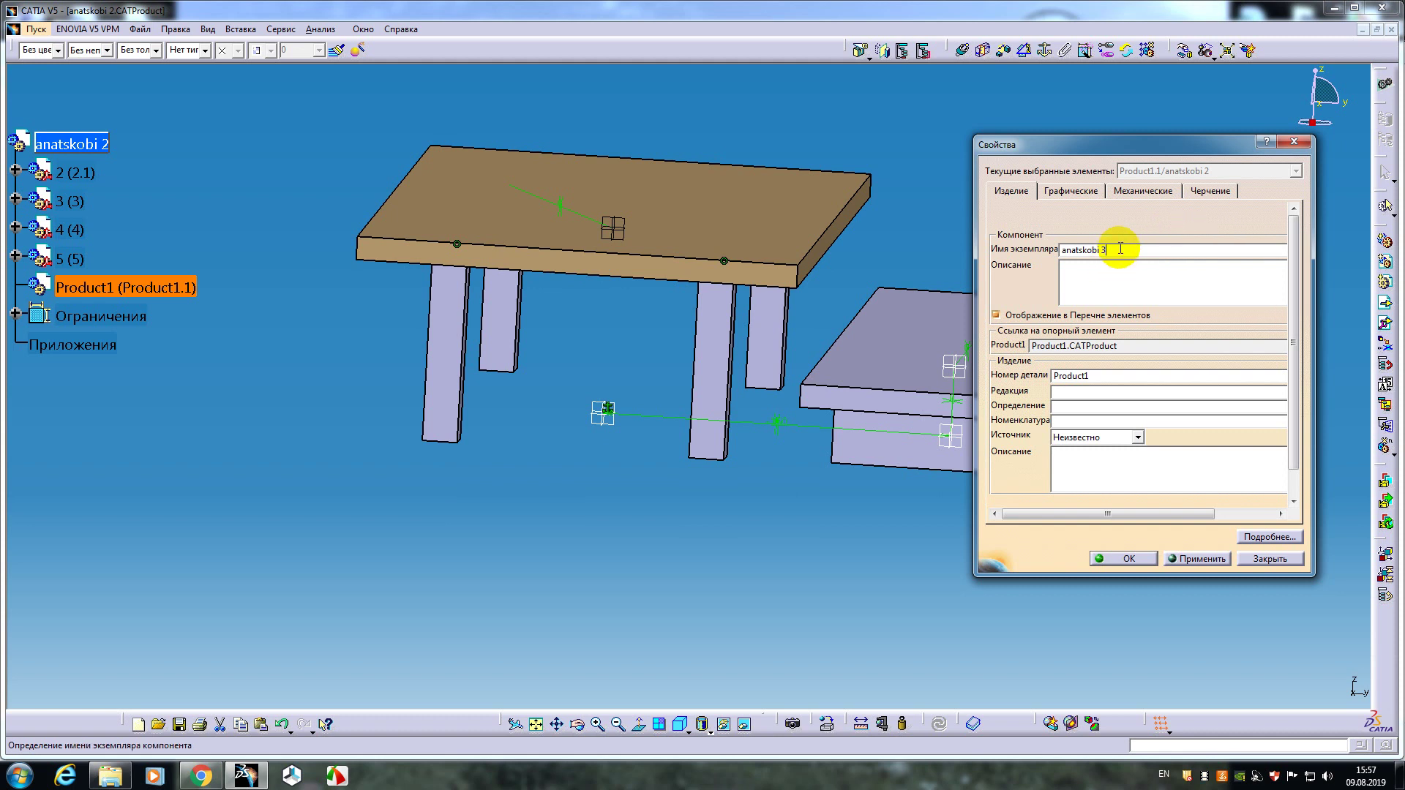
left_click_drag(1115, 250, 1024, 251)
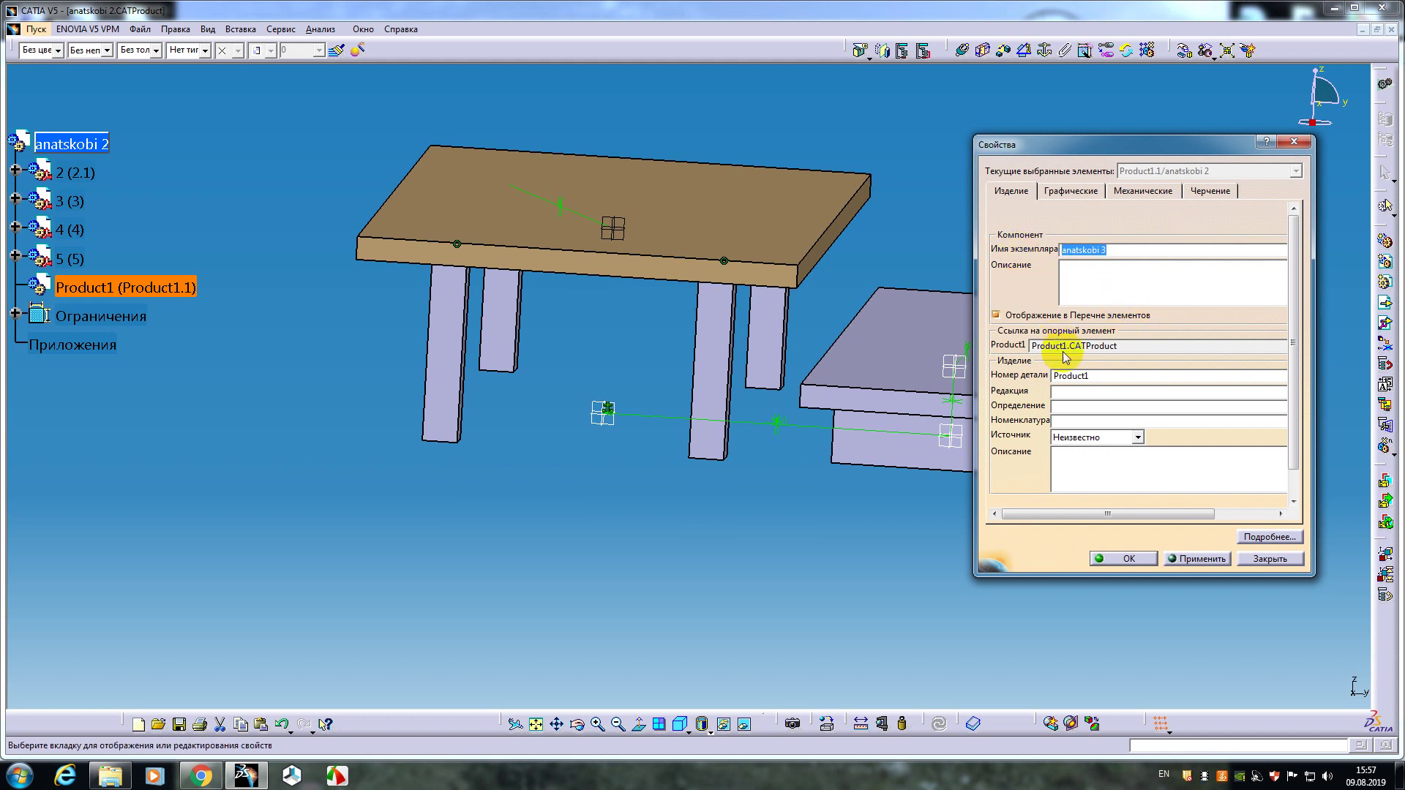
left_click_drag(1090, 376, 999, 384)
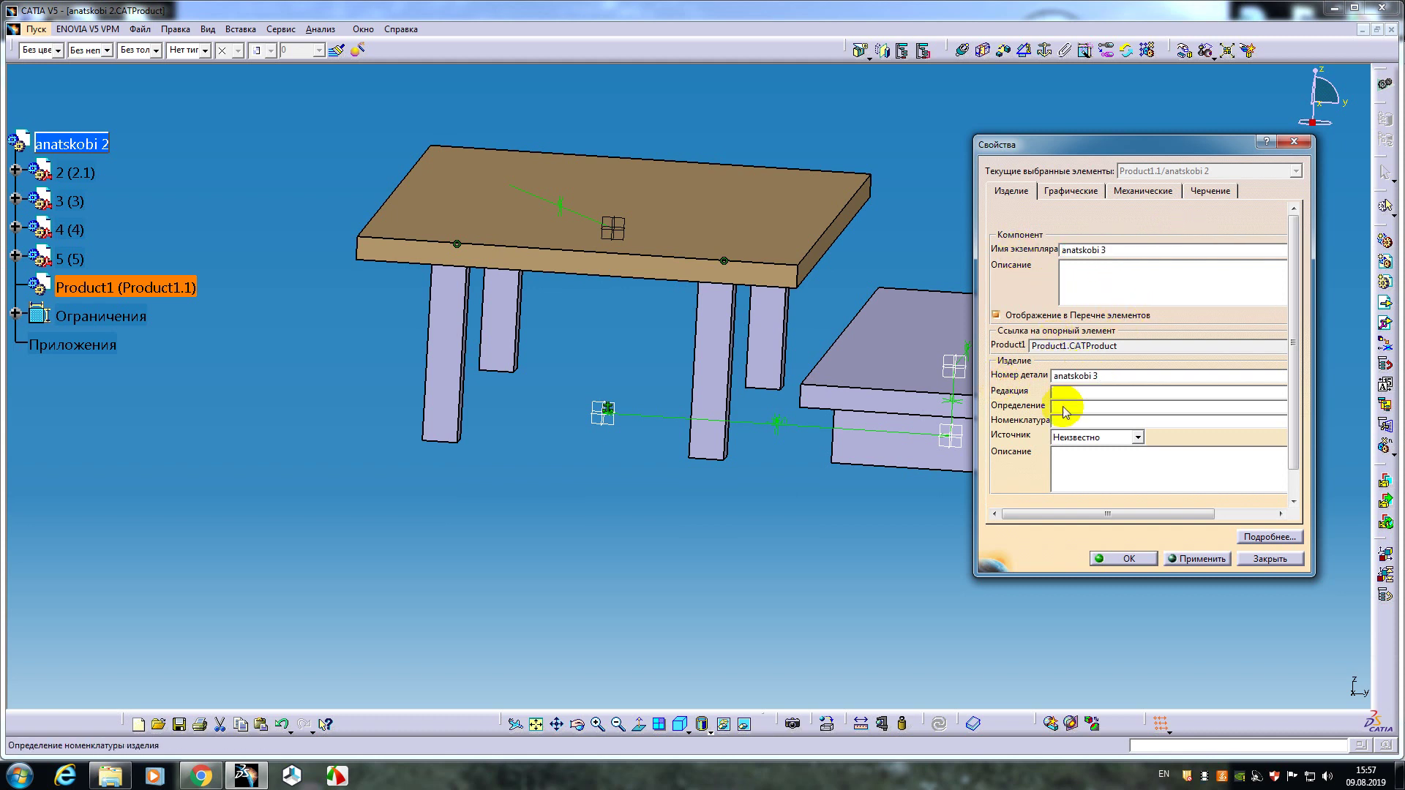
left_click(1110, 558)
- Cut part 5 out of anatskobi 2, choosing to keep its unsaved document 5.CATPart open for editing
middle_click_drag(476, 451, 766, 423)
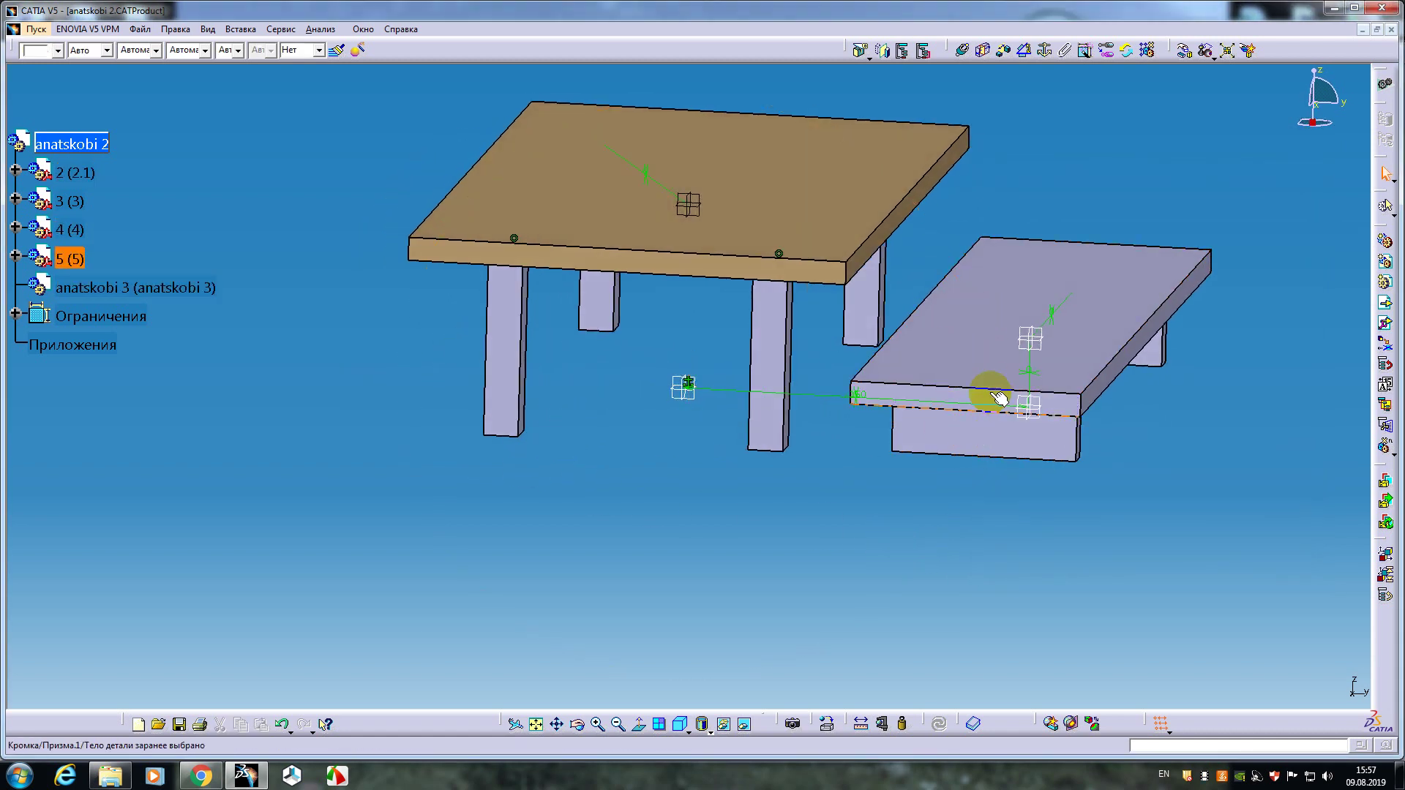
left_click(108, 150)
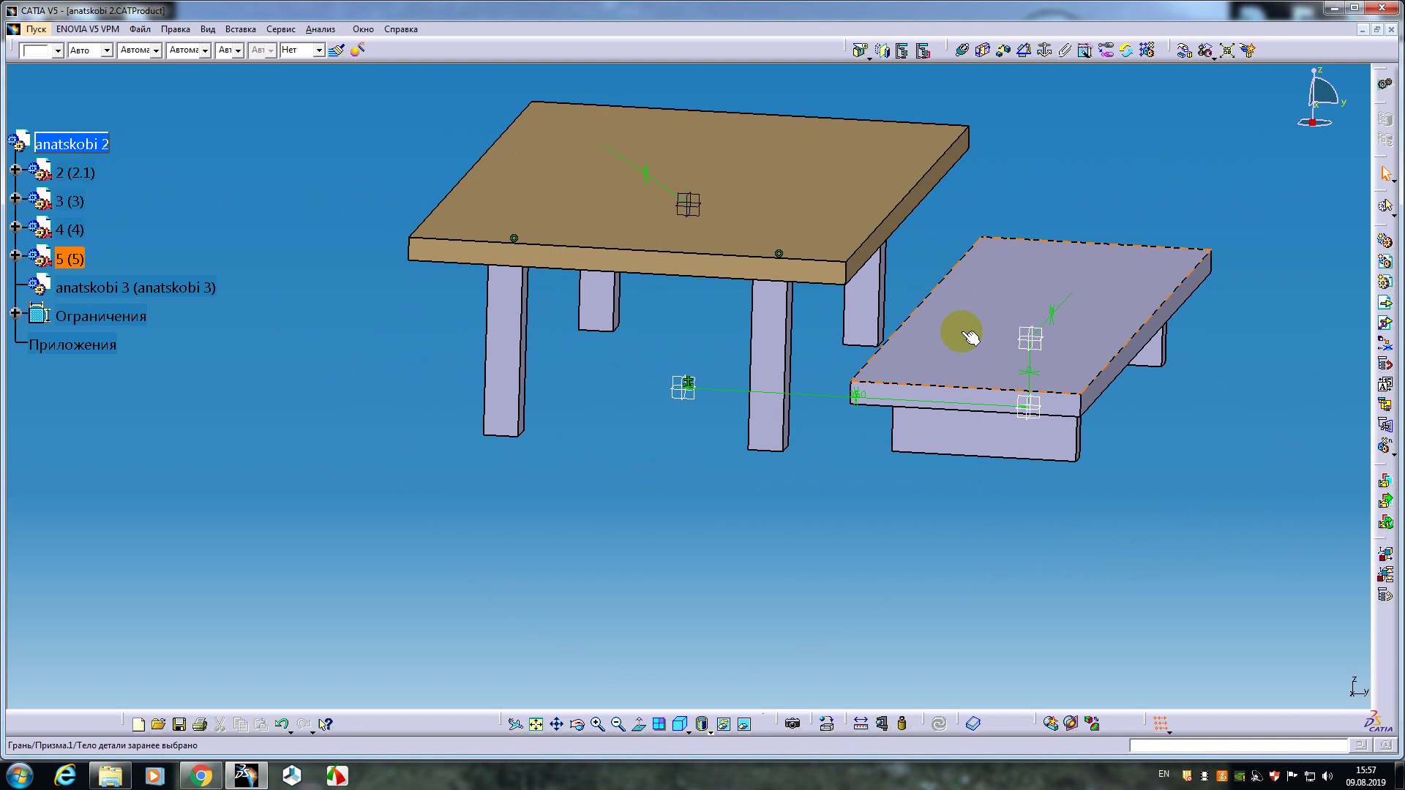
right_click(66, 264)
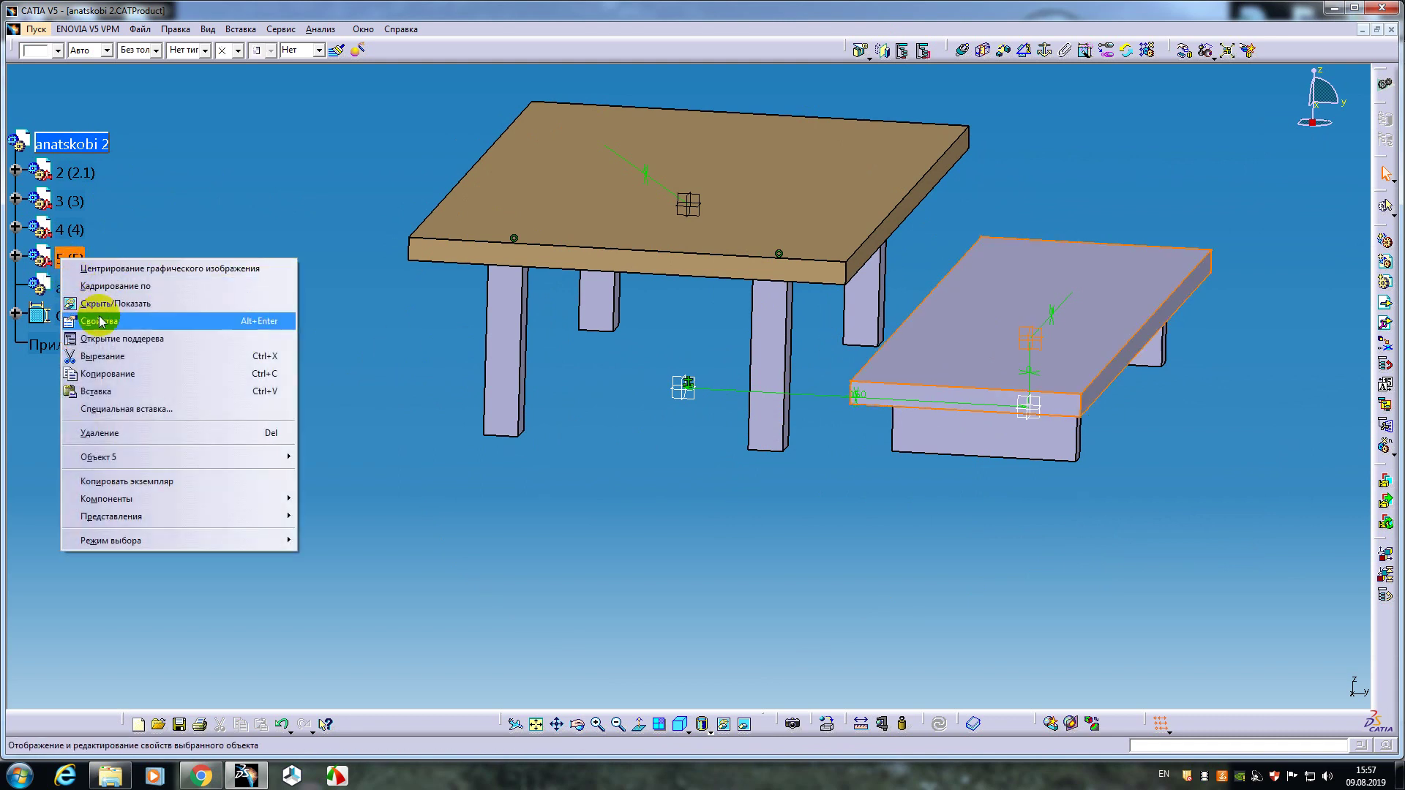
left_click(121, 363)
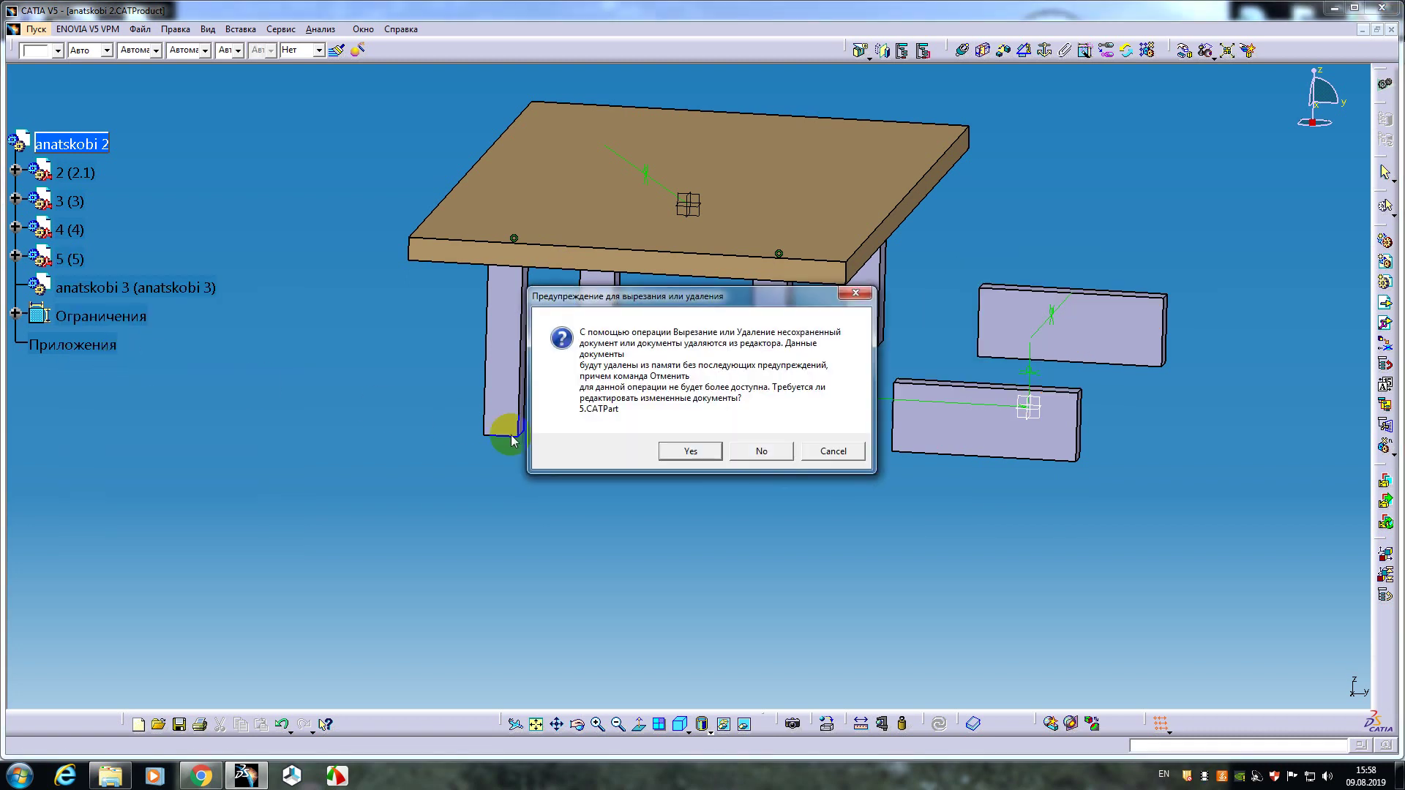
left_click(675, 453)
- Return to the assembly document and paste the cut part 5 into the subassembly anatskobi 3
left_click(78, 301)
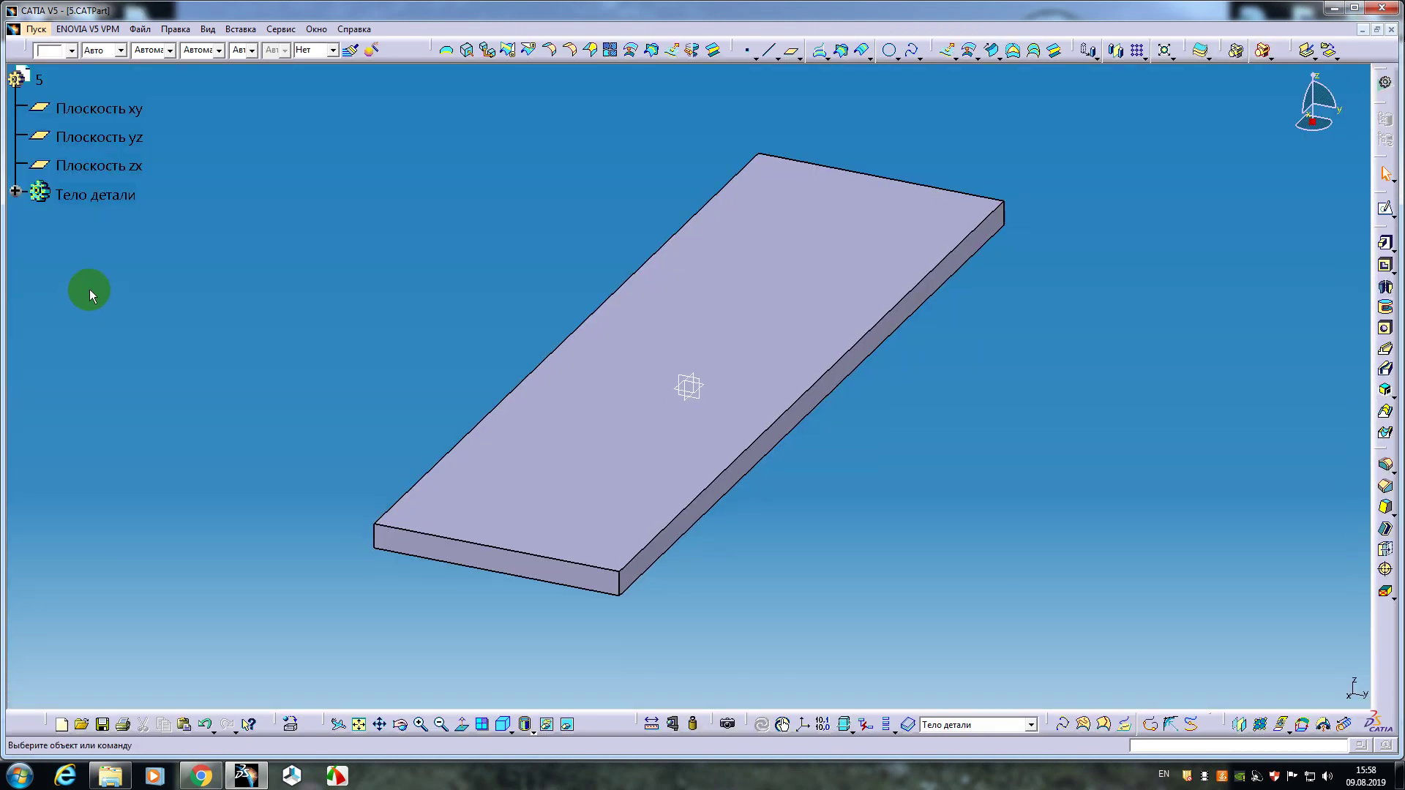
key("ctrl+Tab")
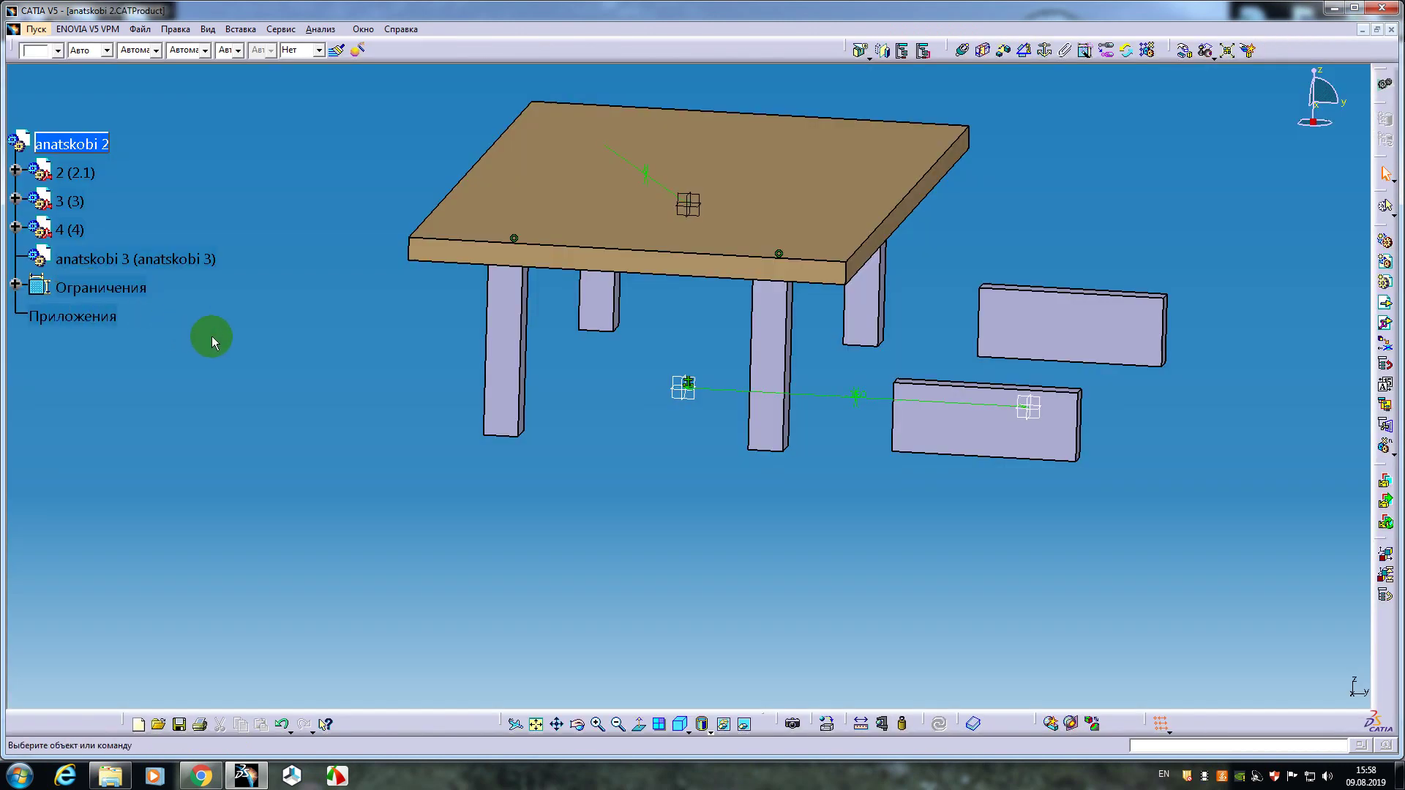
right_click(75, 260)
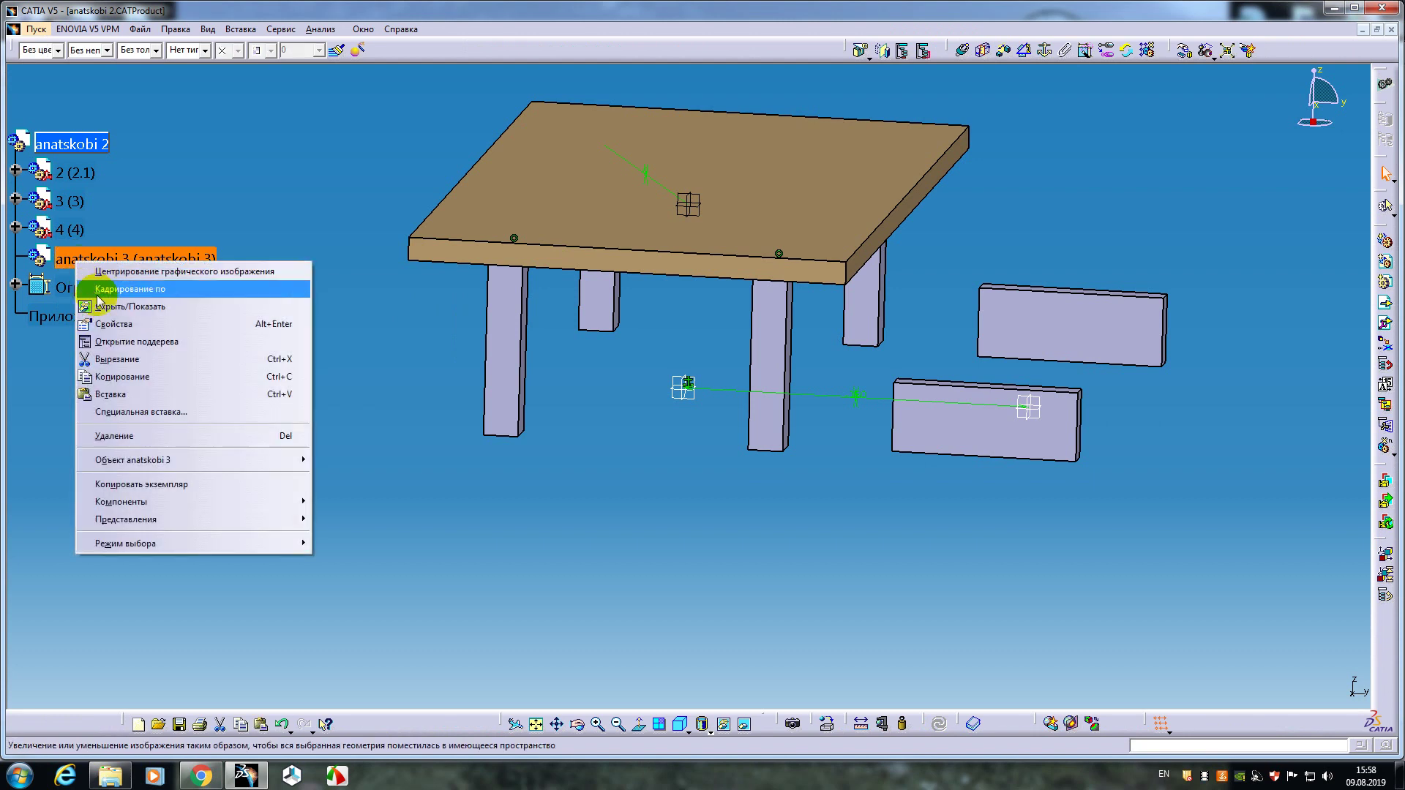
left_click(110, 394)
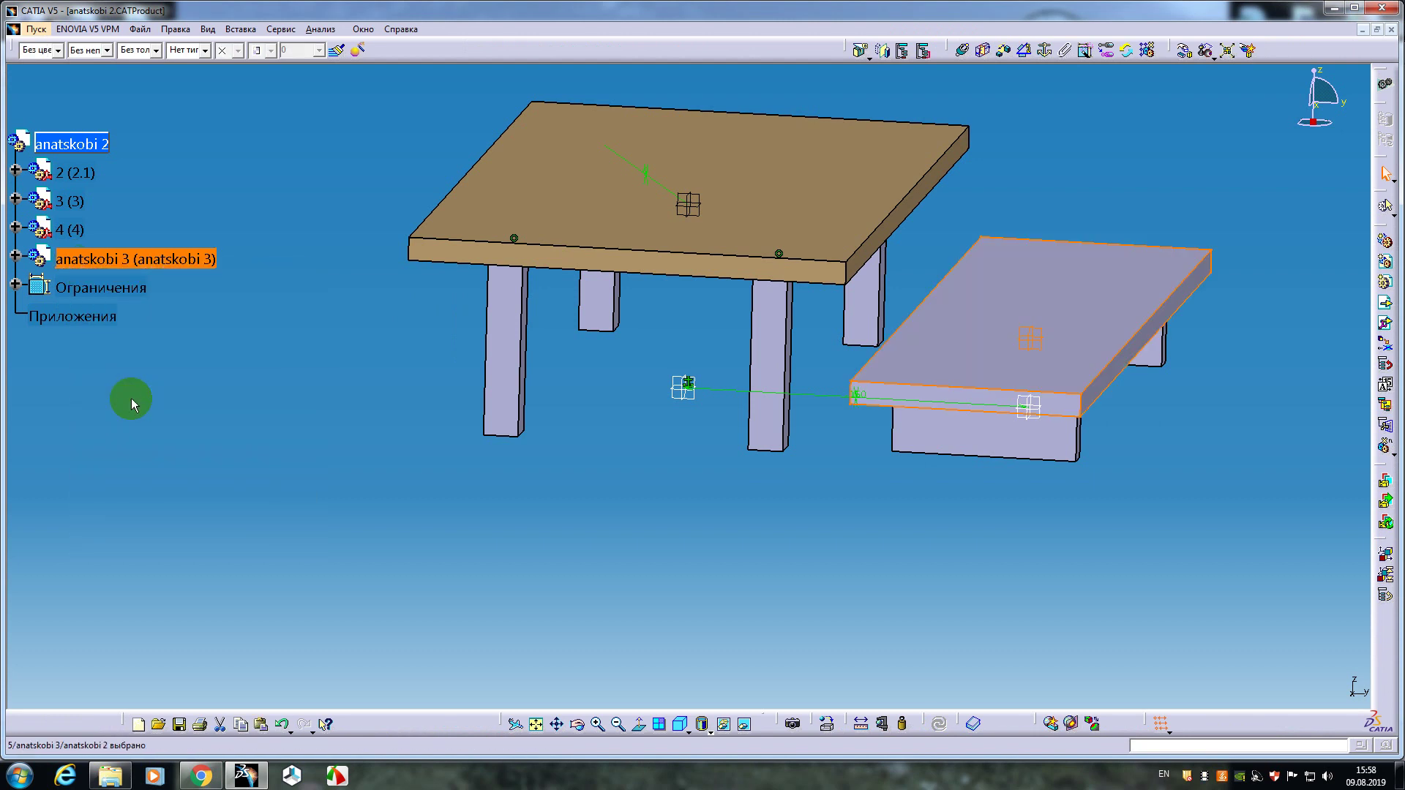
- Hide the subassembly anatskobi 3 so only the table and the two bench supports are displayed
left_click(283, 402)
middle_click_drag(1022, 594, 639, 507)
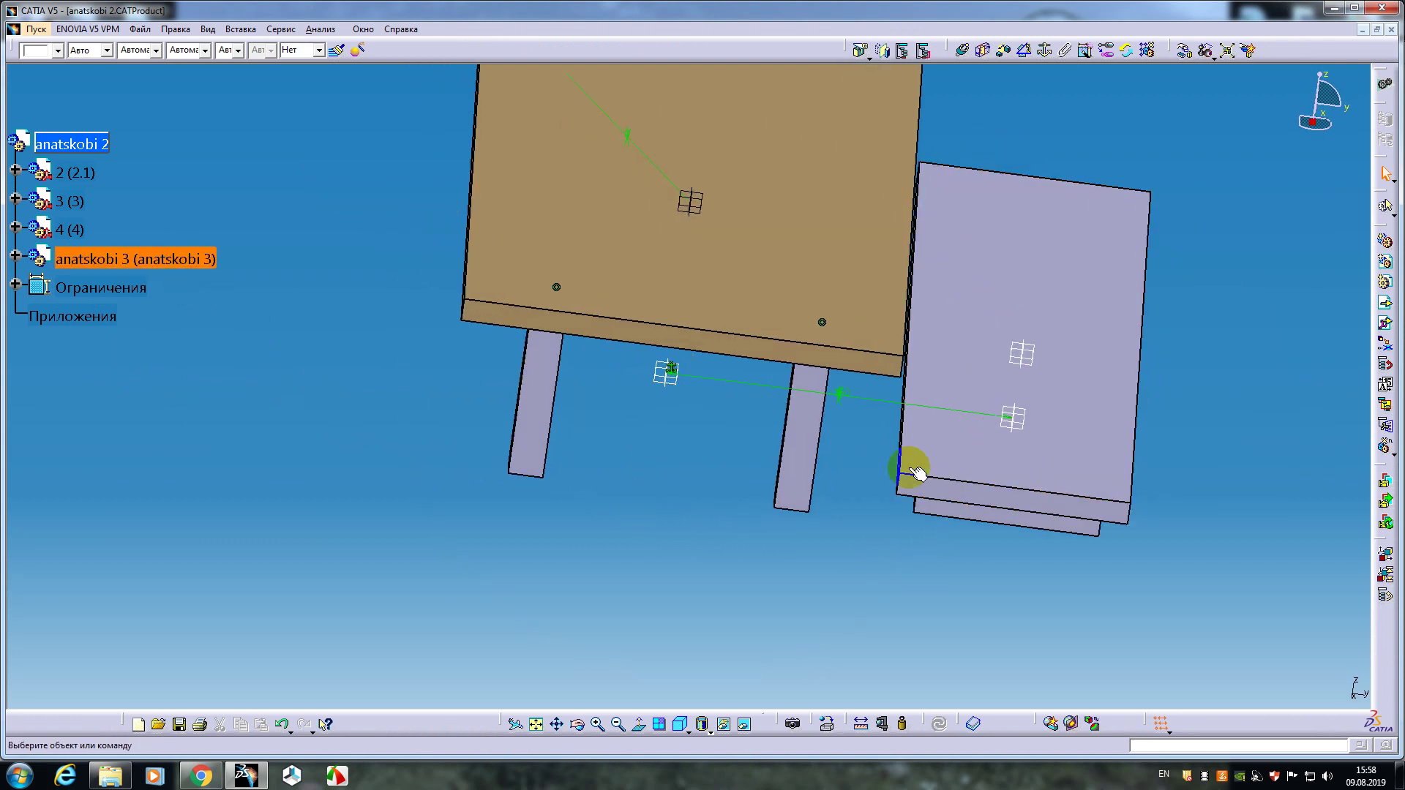
right_click(175, 261)
left_click(200, 307)
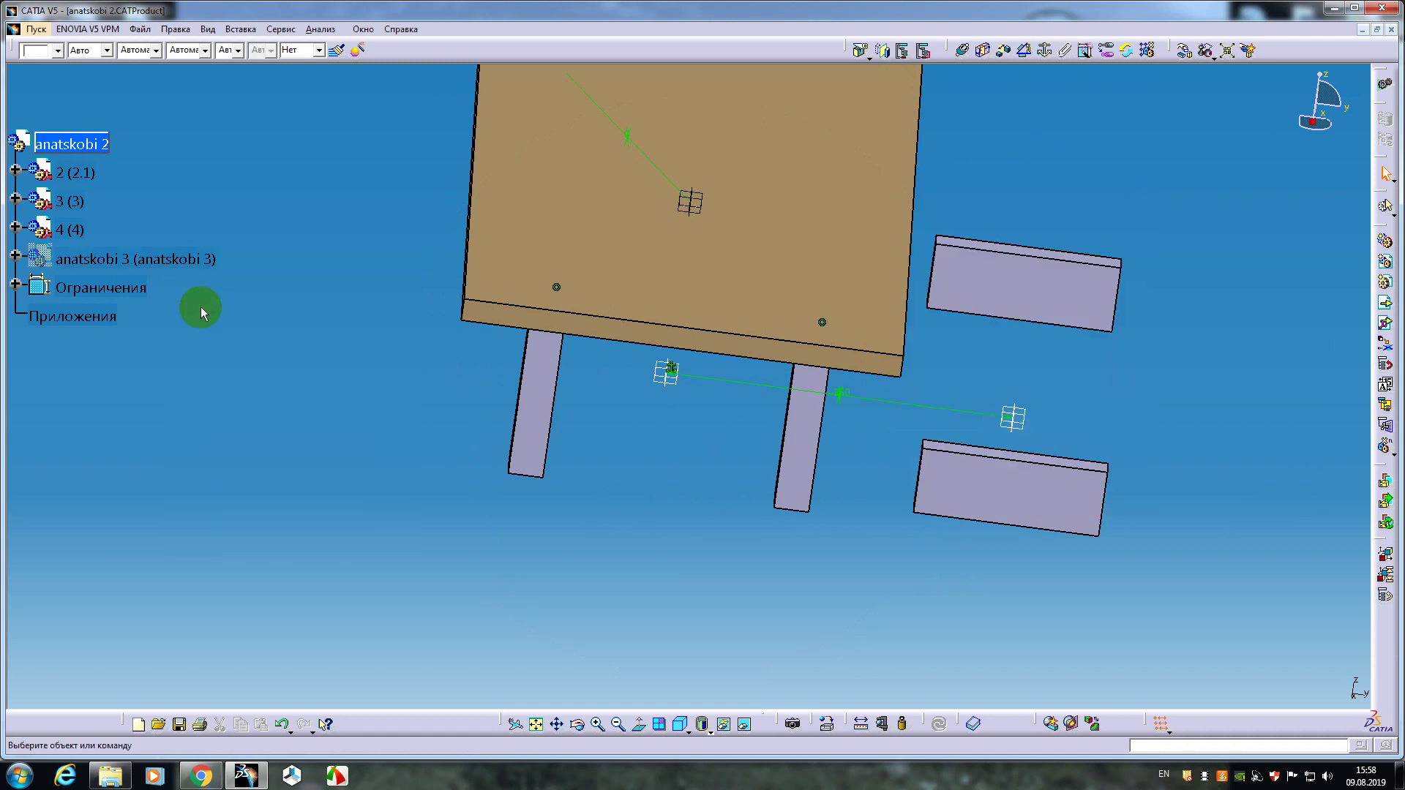
middle_click_drag(690, 512, 608, 437)
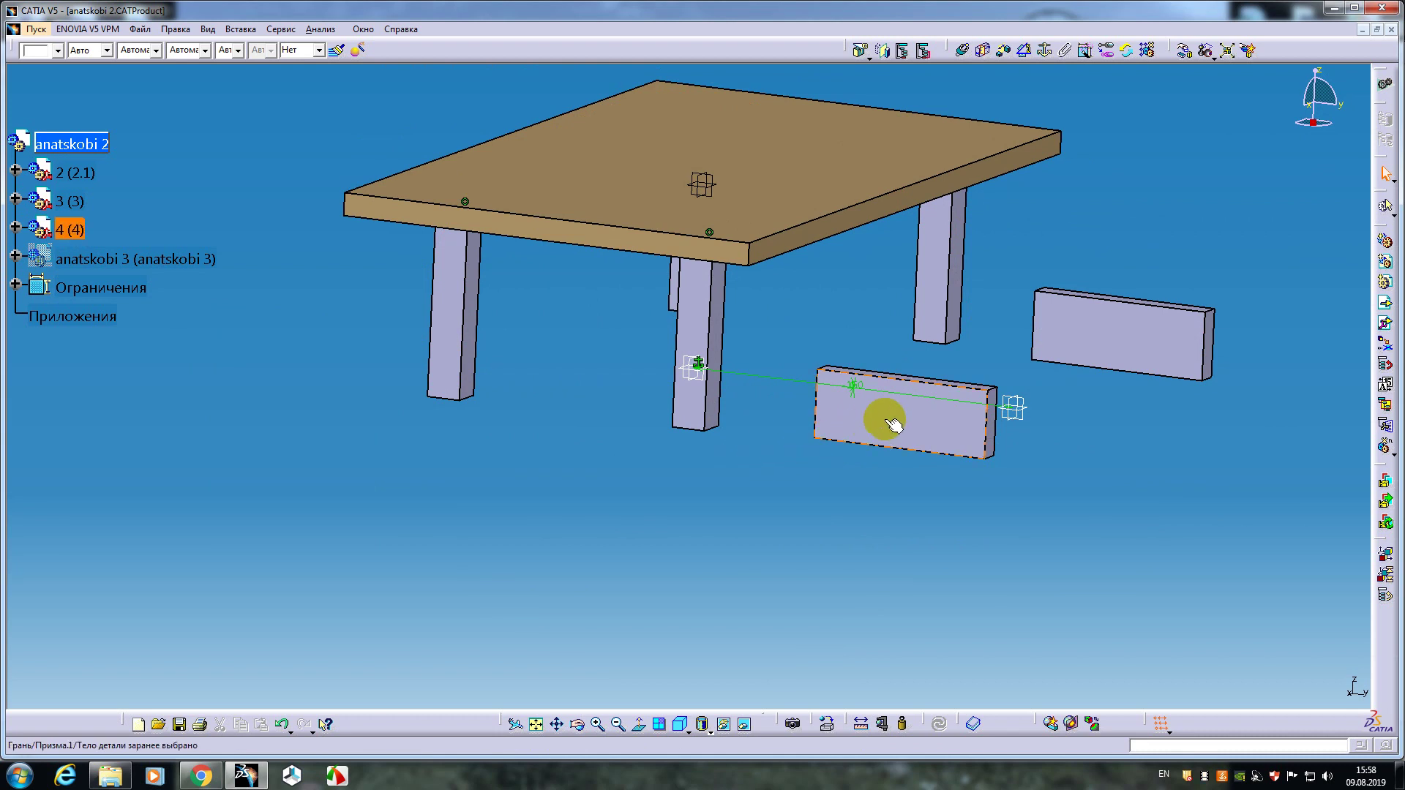
- Cut part 4 out of anatskobi 2, choosing to keep its unsaved document 4.CATPart open for editing, and paste it into subassembly anatskobi 3
right_click(70, 231)
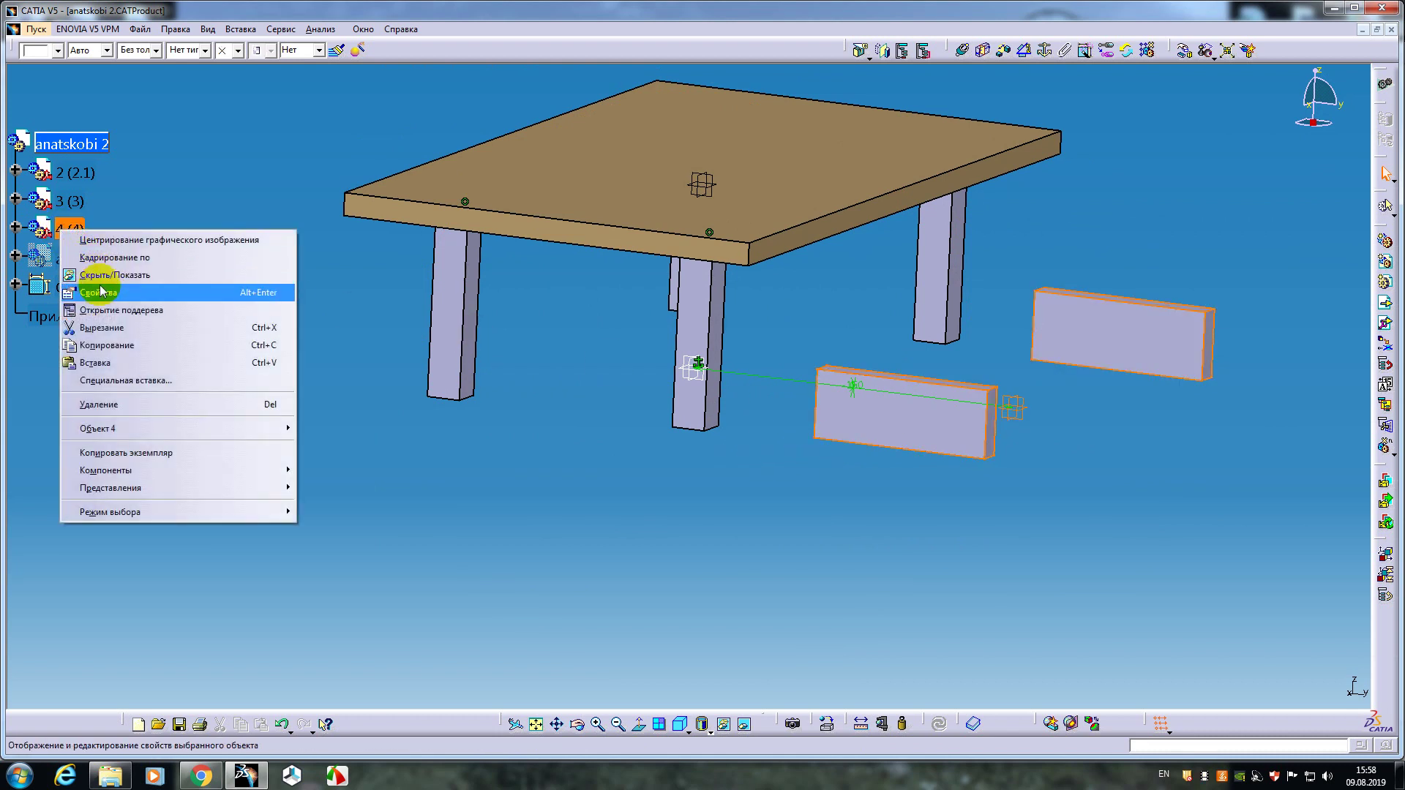
left_click(101, 329)
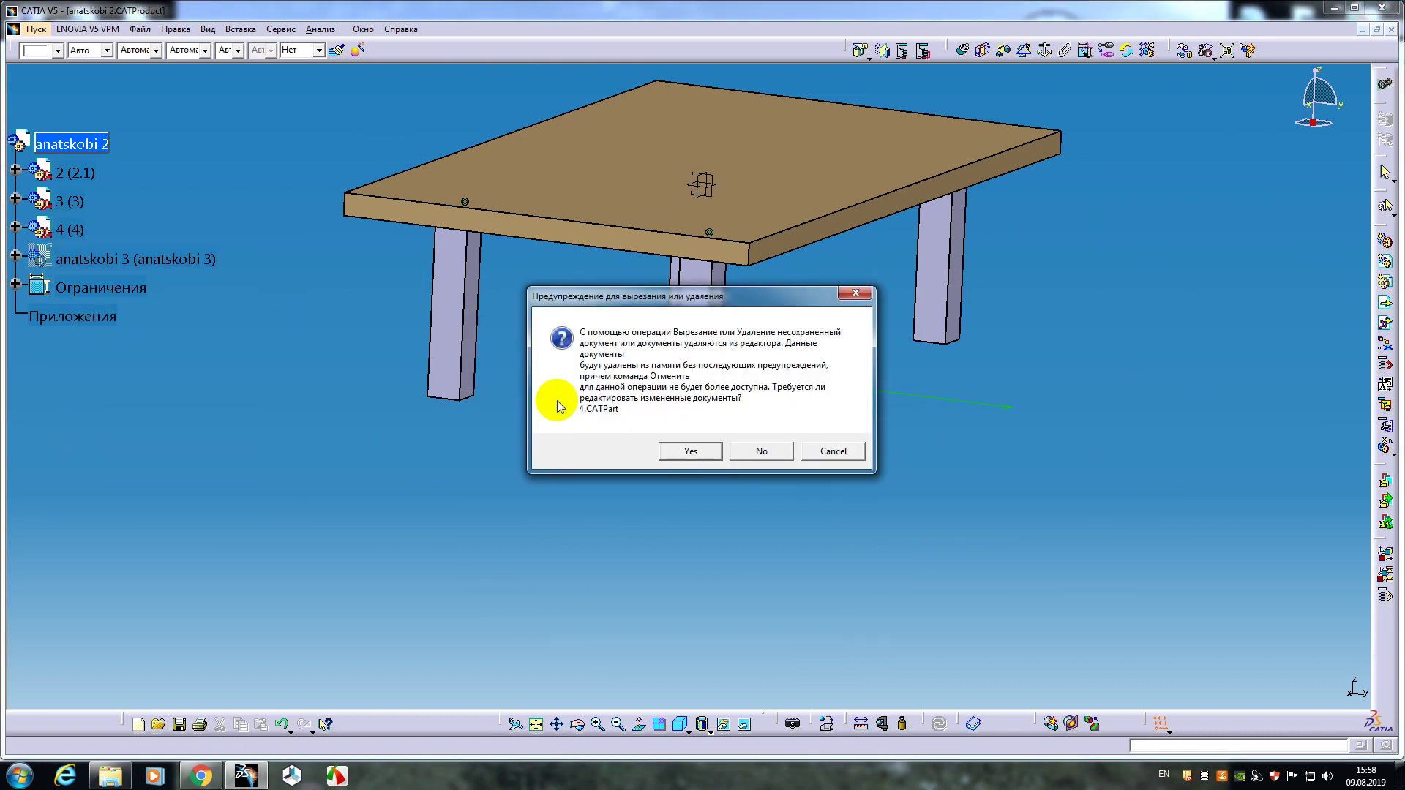
left_click(699, 448)
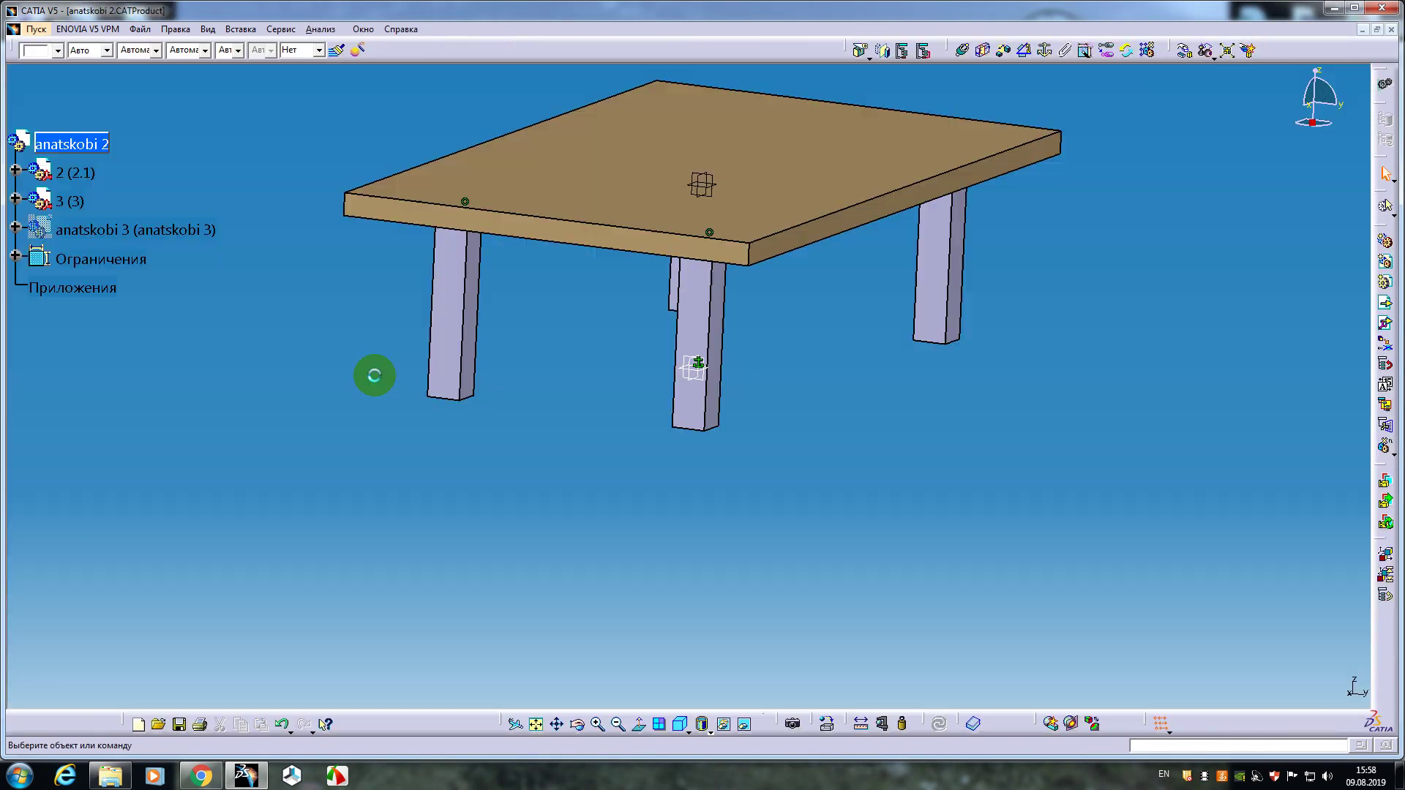
right_click(75, 230)
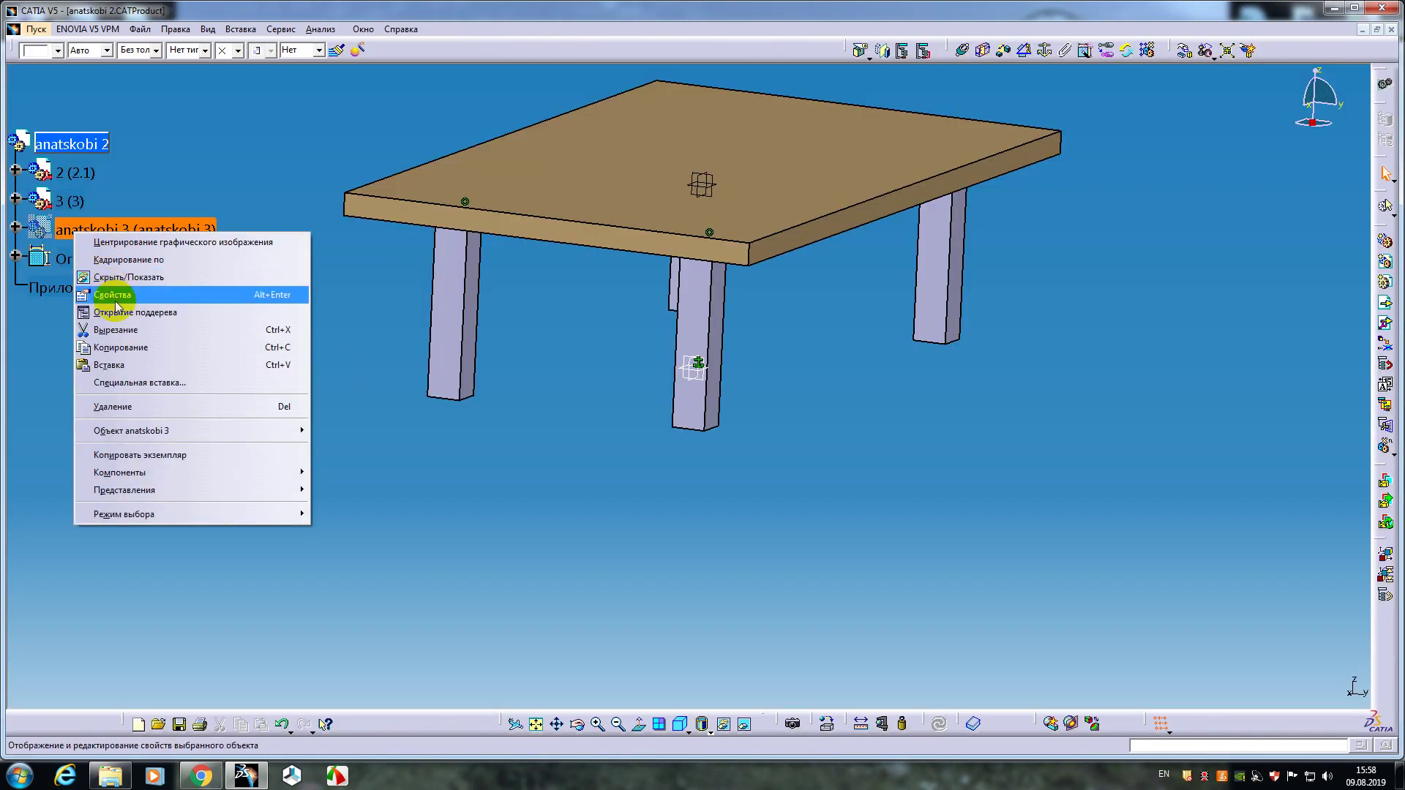
left_click(120, 364)
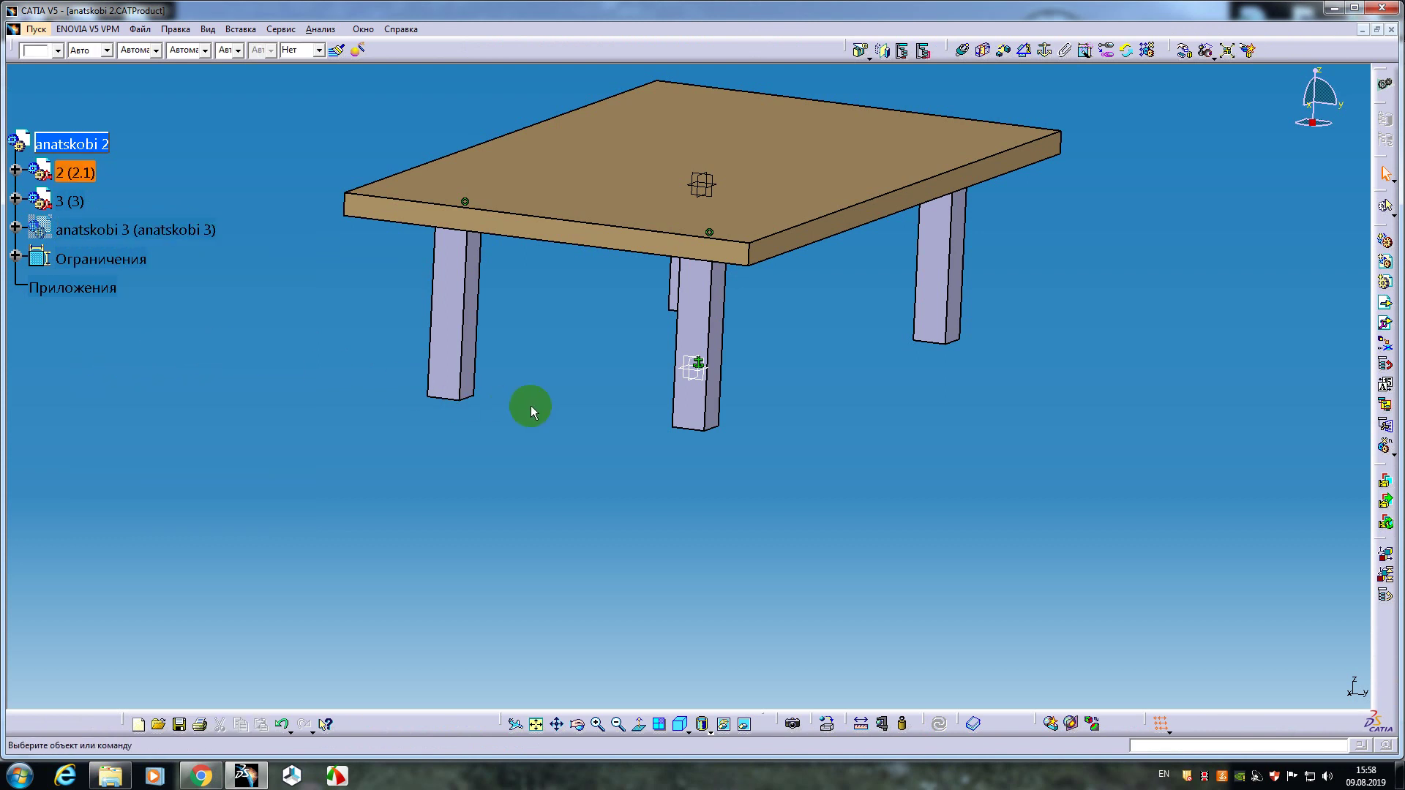
- Show the hidden subassembly anatskobi 3 again beside the table and inspect the regrouped bench
mouse_move(533, 404)
middle_mouse_down()
mouse_move(668, 370)
mouse_move(556, 401)
middle_mouse_up()
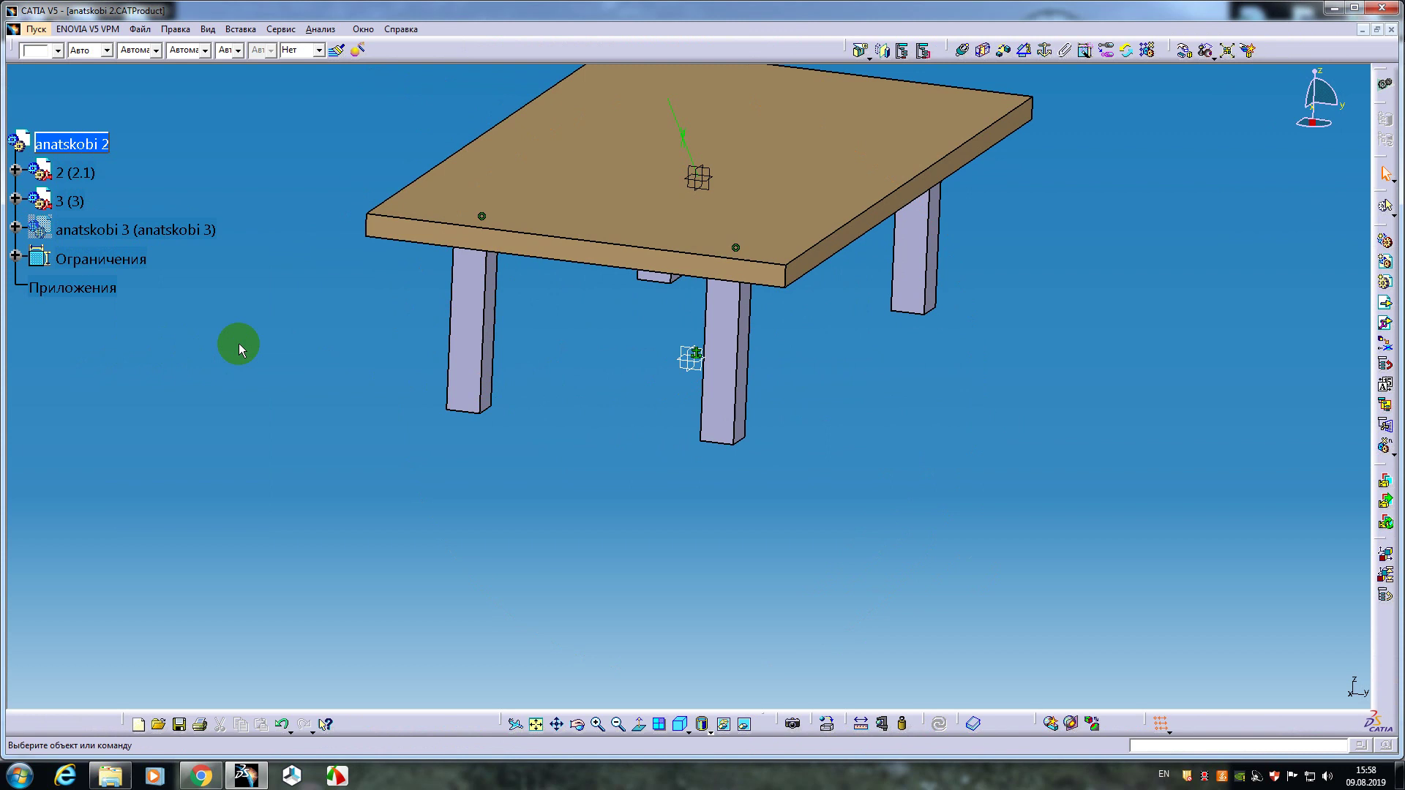
right_click(88, 227)
left_click(110, 267)
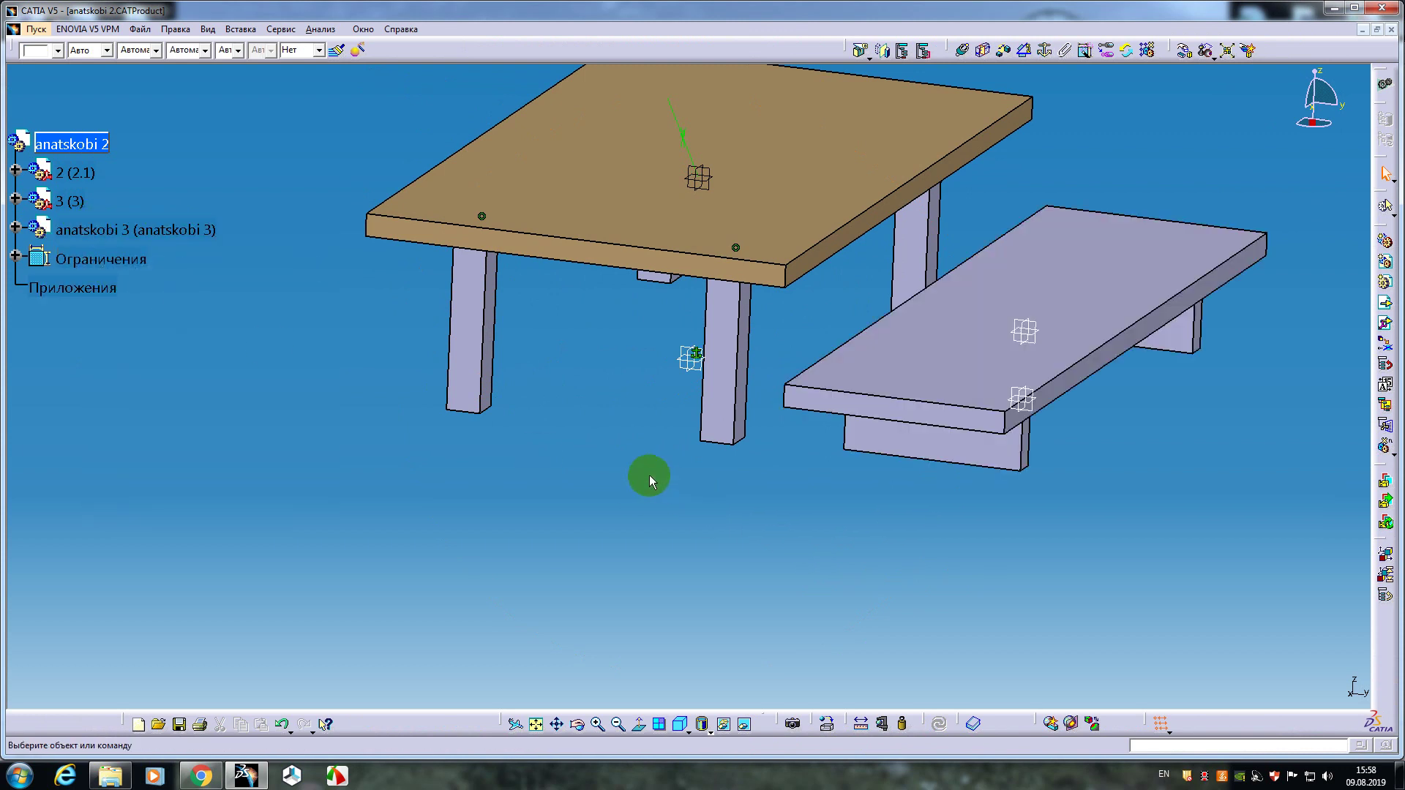
middle_click_drag(648, 476, 893, 477)
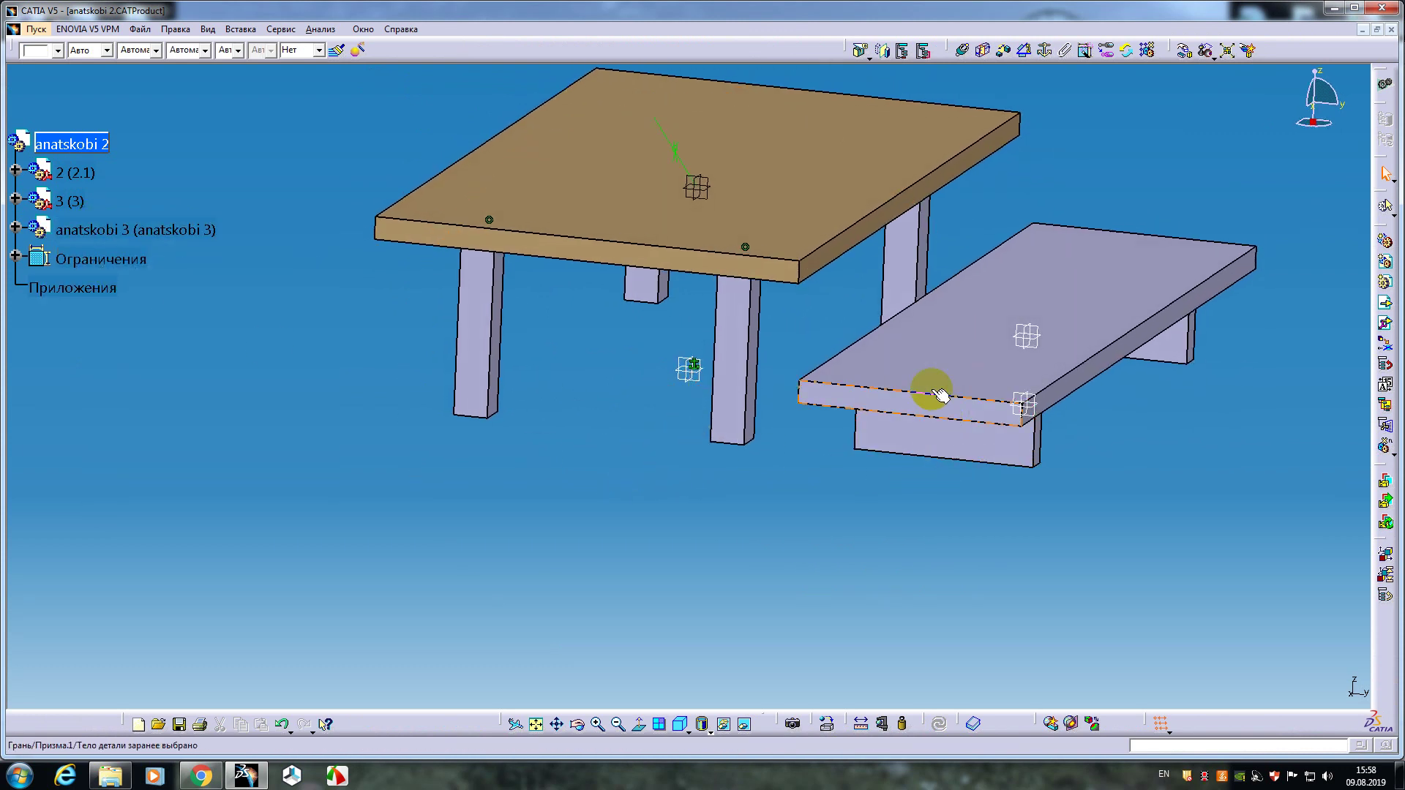
left_click(691, 370)
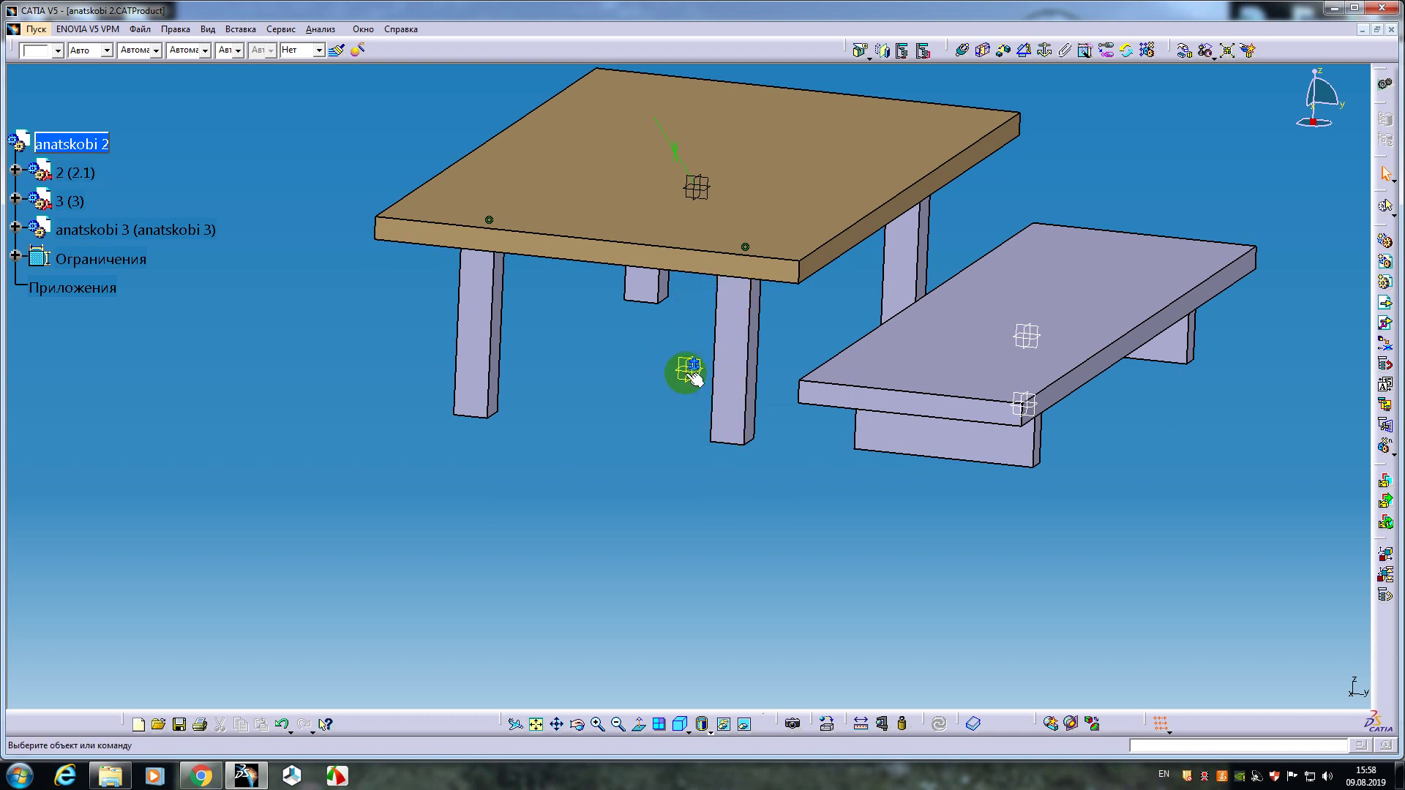